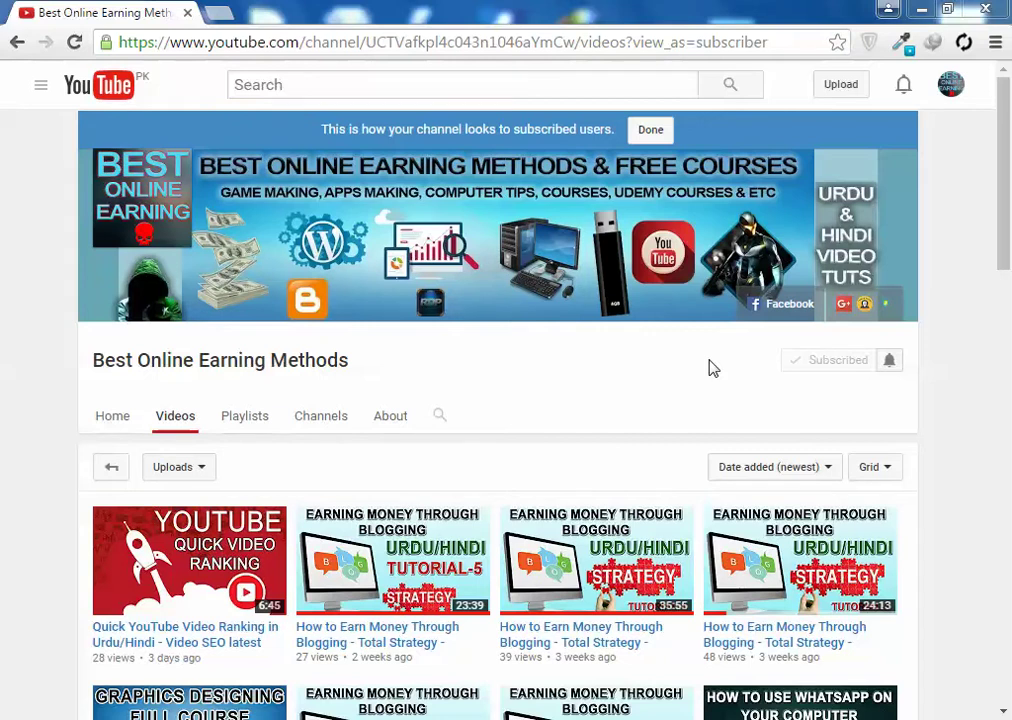
# Step: Open blogger.com in a new browser tab, dismiss the dashboard introduction messages and reduce the page zoom to 90%
pyautogui.click(214, 13)
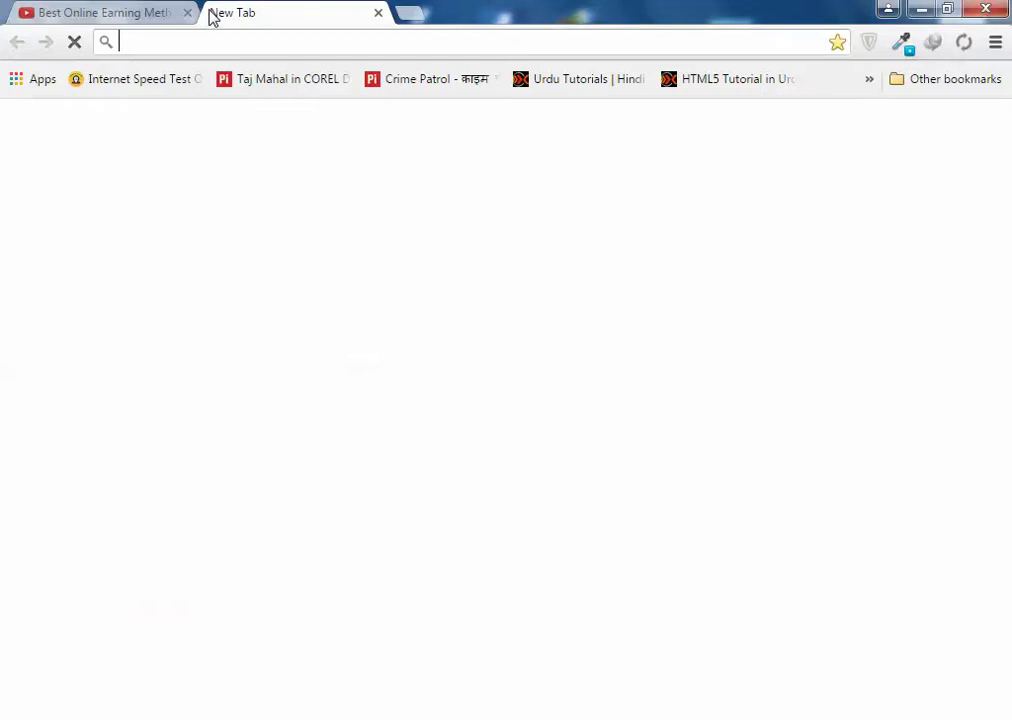
pyautogui.write('blo')
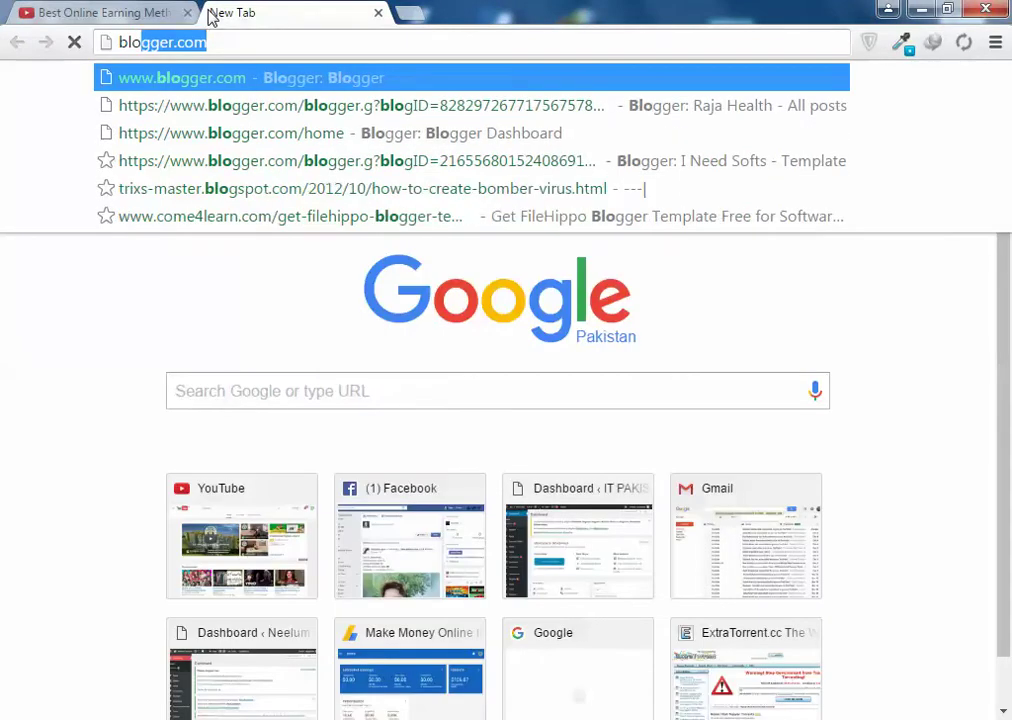
pyautogui.press('Return')
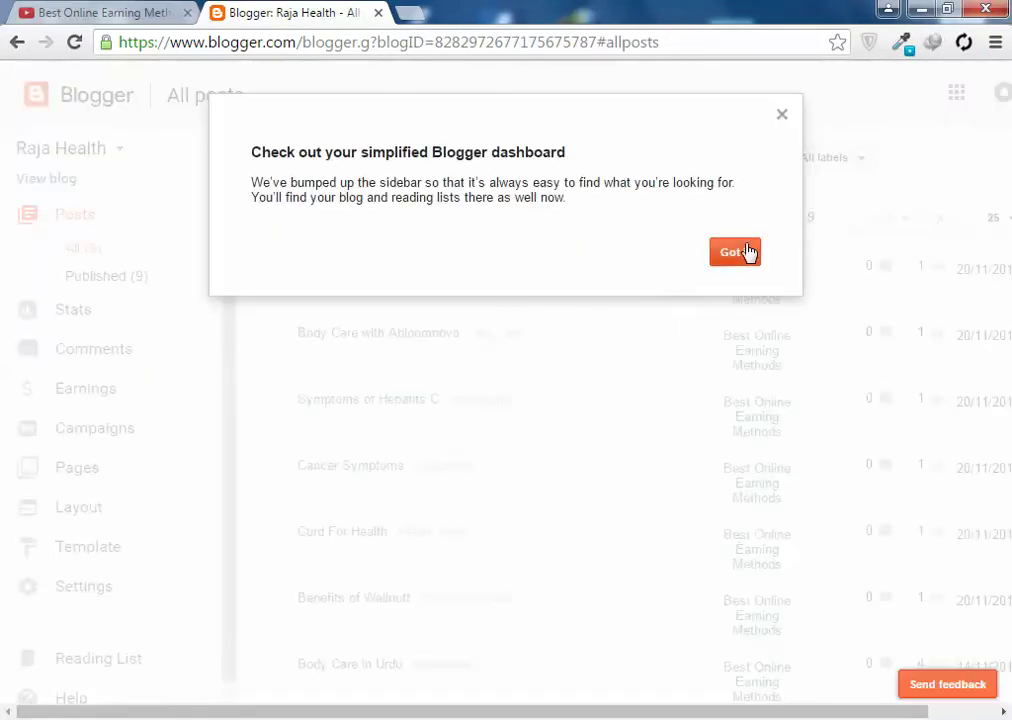
pyautogui.click(745, 252)
pyautogui.click(365, 222)
pyautogui.hotkey('ctrl', '-')
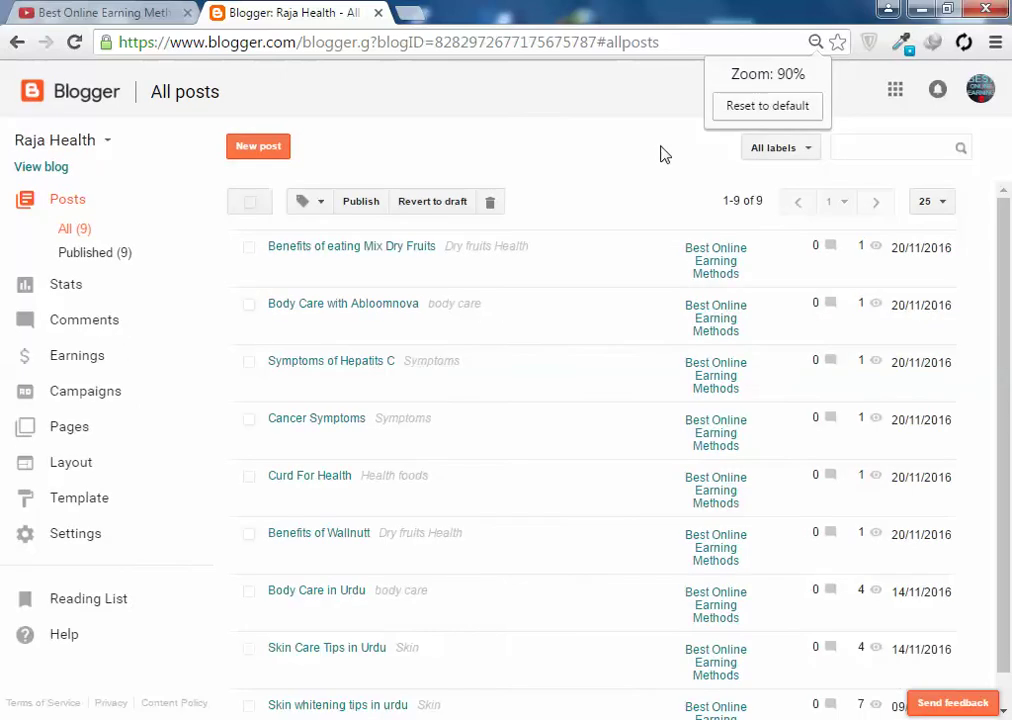
# Step: Look through the Raja Health blog's post list and its live homepage
pyautogui.scroll(-1, 800, 294)
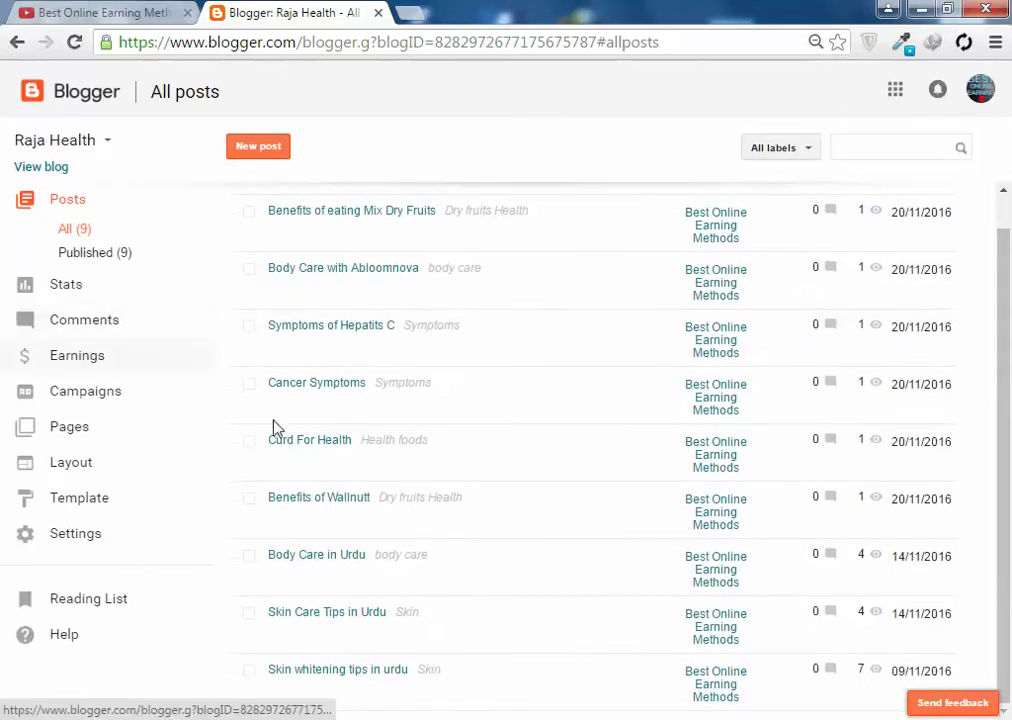
pyautogui.scroll(1, 270, 415)
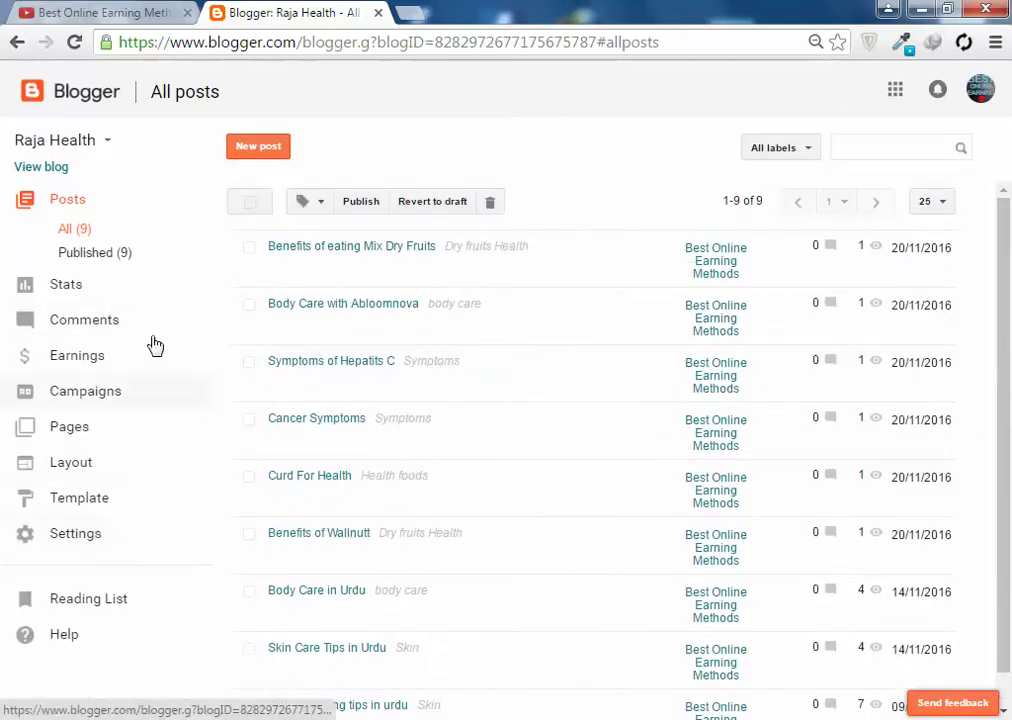
pyautogui.scroll(-1, 1005, 440)
pyautogui.scroll(1, 1008, 428)
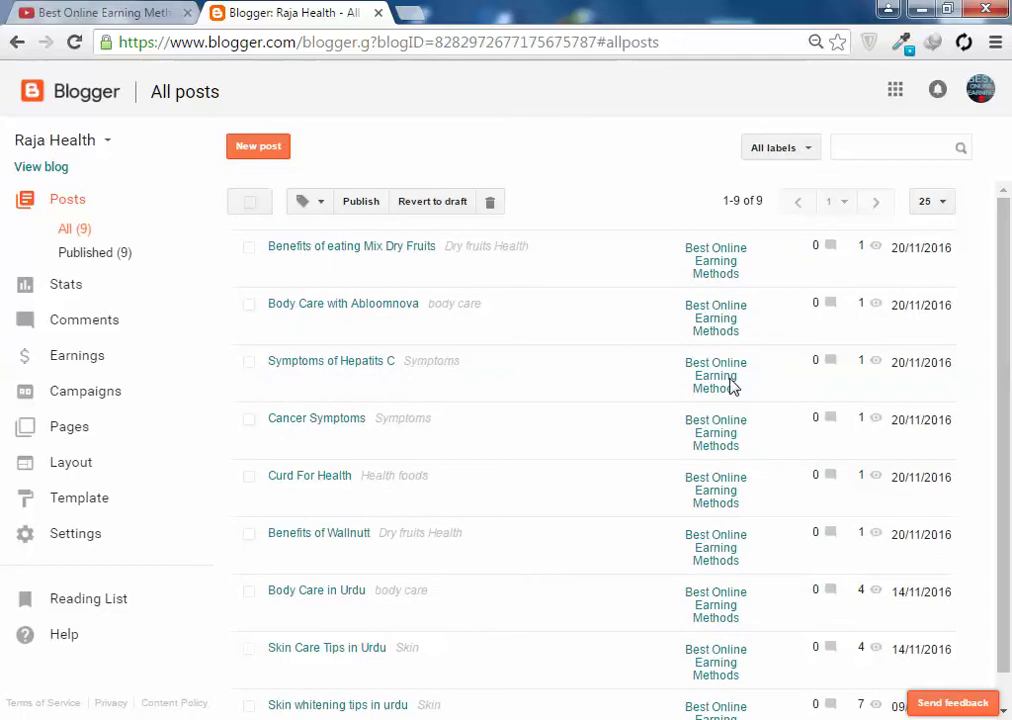
pyautogui.click(31, 169)
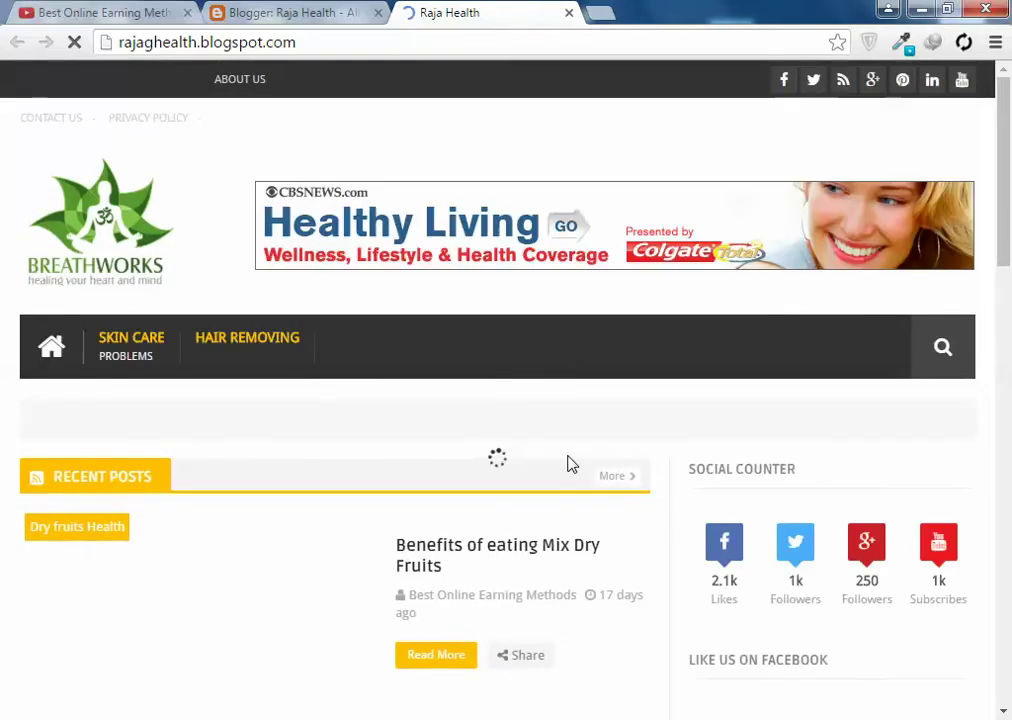
pyautogui.scroll(-15, 565, 452)
pyautogui.scroll(-3, 600, 480)
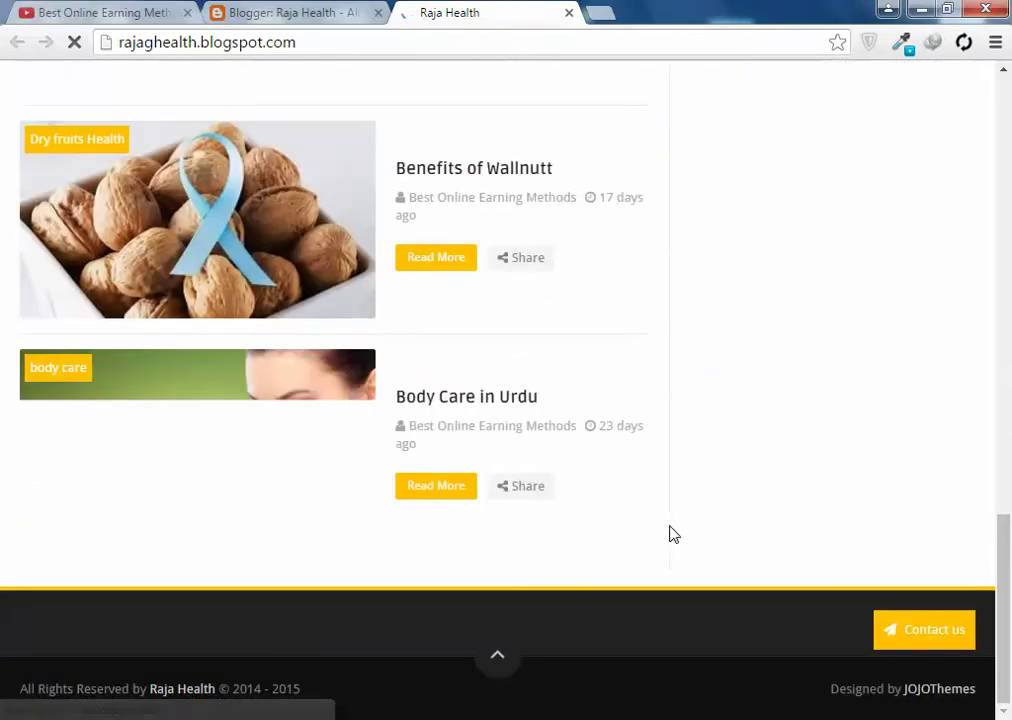
pyautogui.scroll(4, 786, 402)
pyautogui.scroll(3, 741, 517)
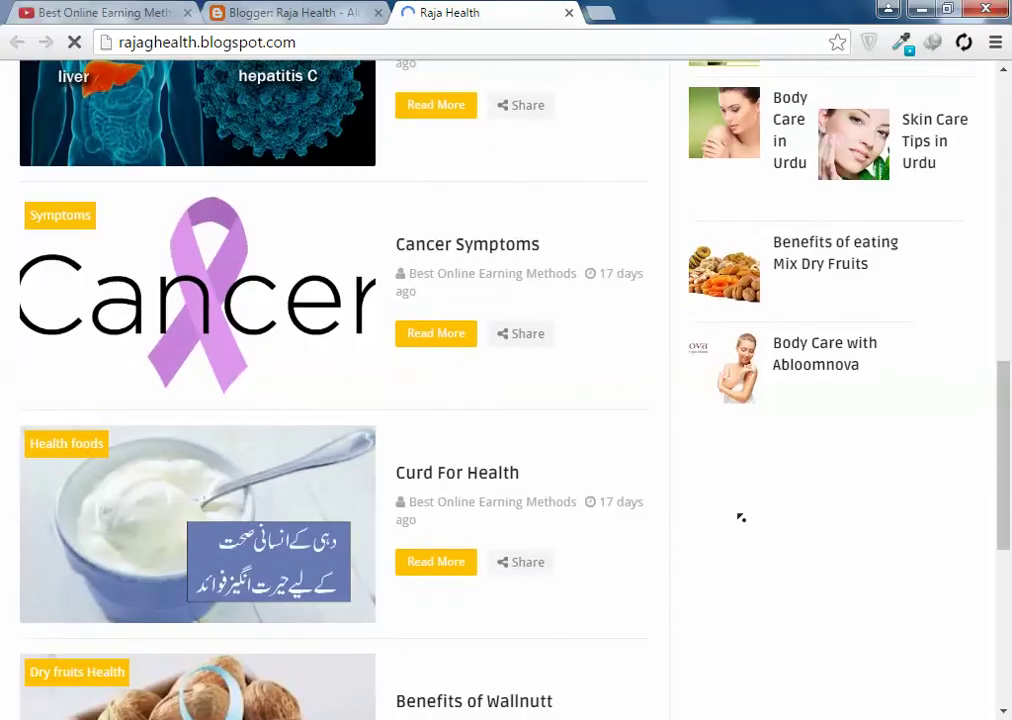
pyautogui.scroll(10, 741, 375)
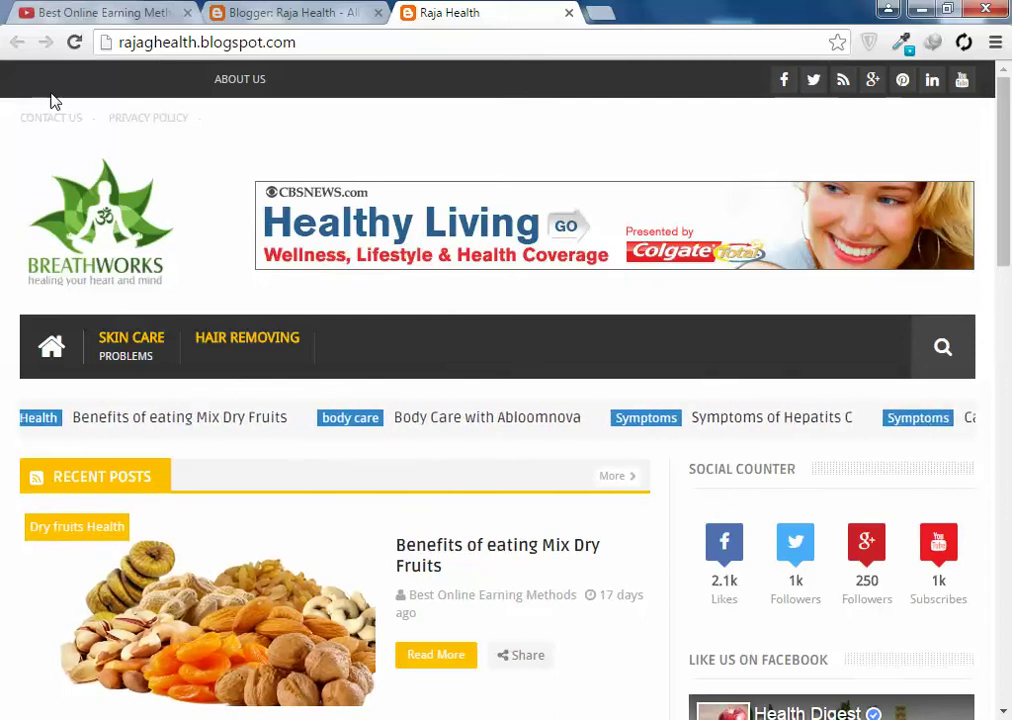
pyautogui.scroll(-5, 432, 430)
pyautogui.scroll(-9, 432, 430)
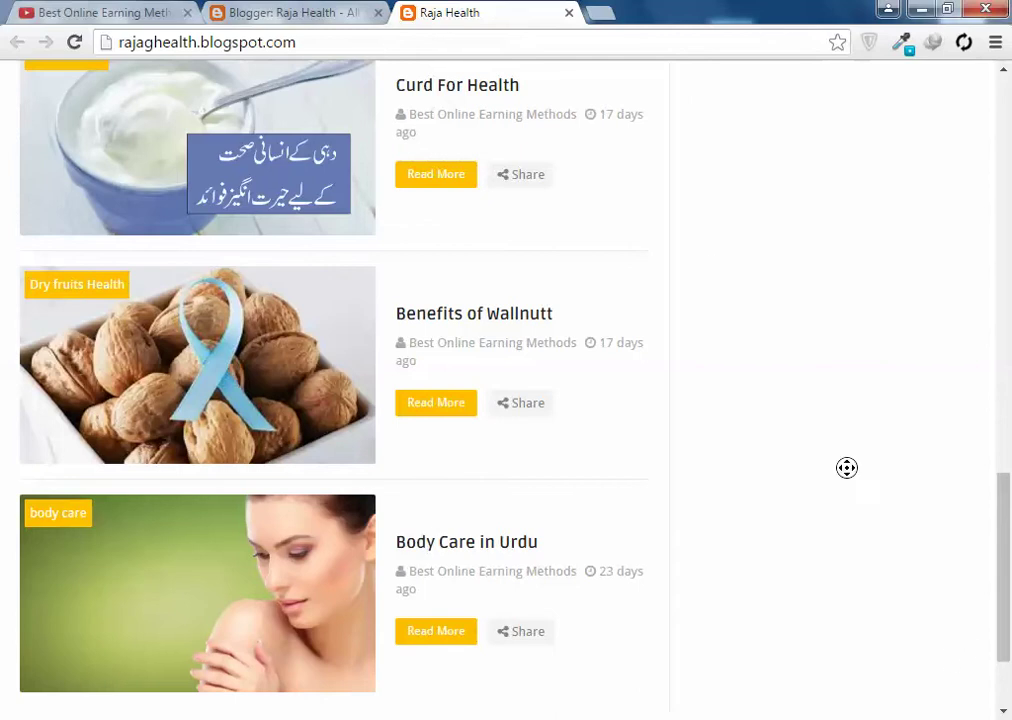
pyautogui.scroll(15, 852, 488)
# Step: Create a new post on the Raja Health blog and switch its editor to Compose mode
pyautogui.click(328, 8)
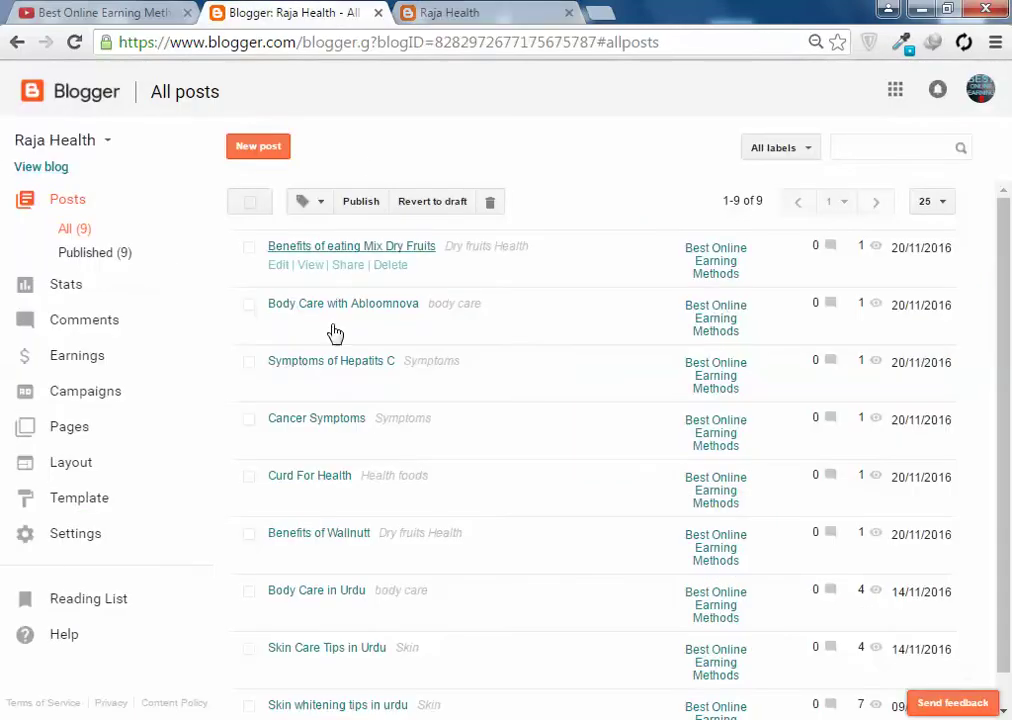
pyautogui.click(250, 150)
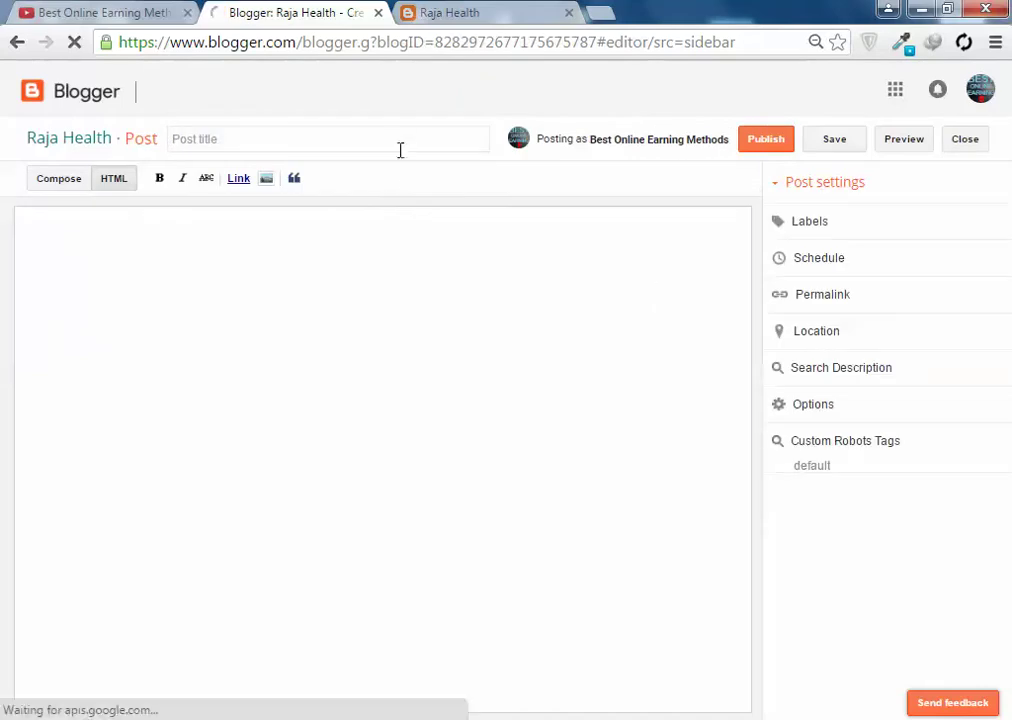
pyautogui.click(401, 144)
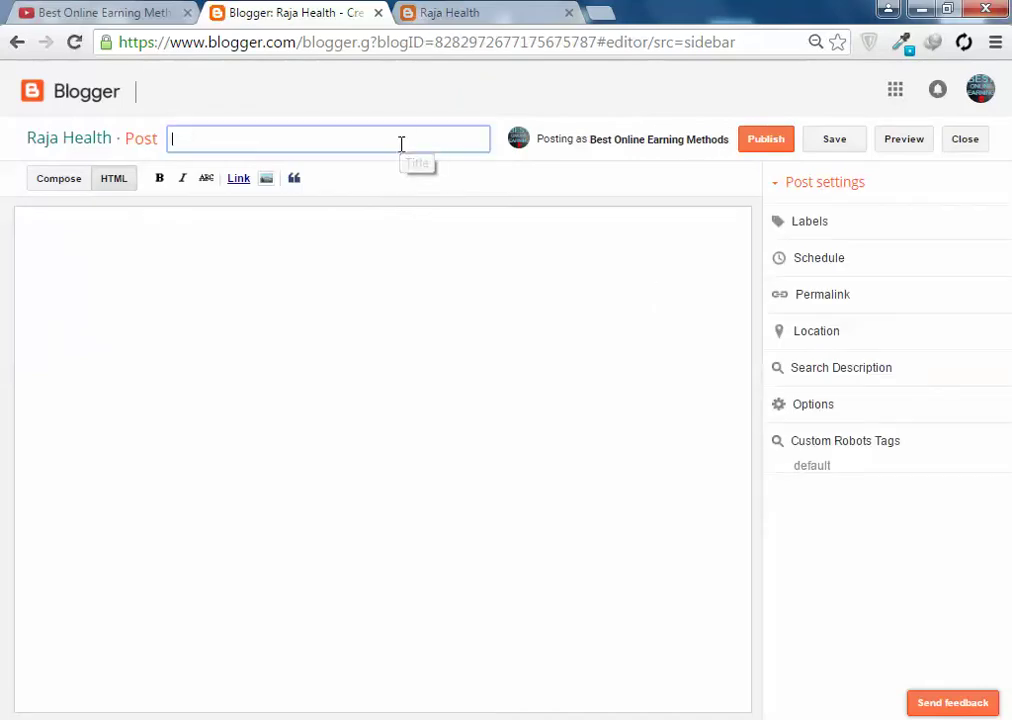
pyautogui.click(50, 179)
pyautogui.click(428, 146)
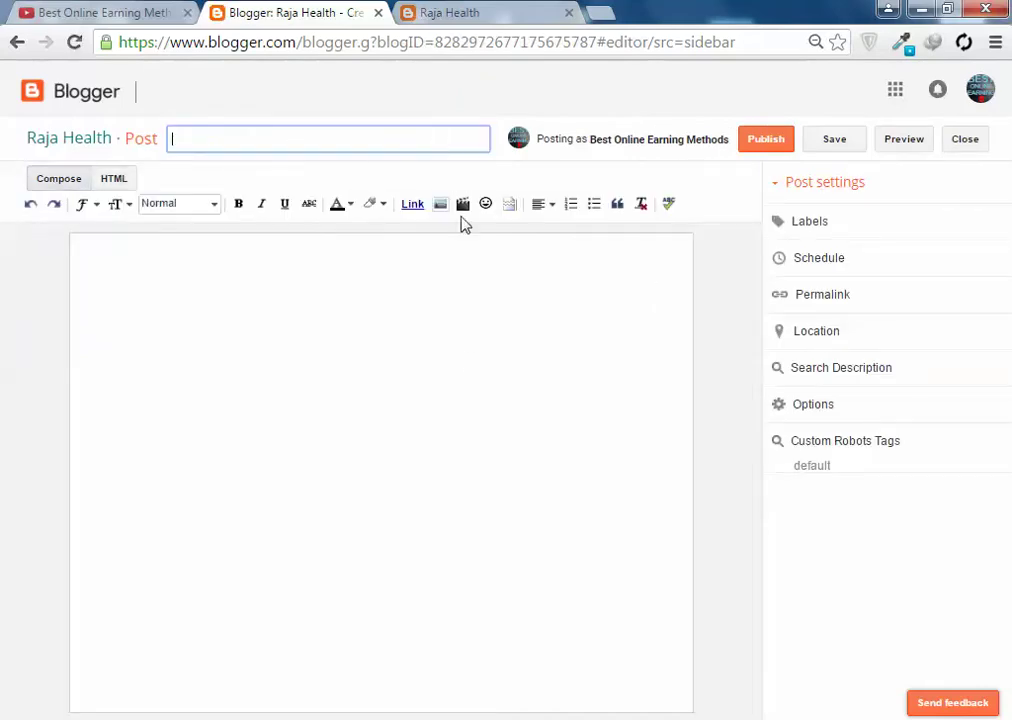
pyautogui.click(477, 359)
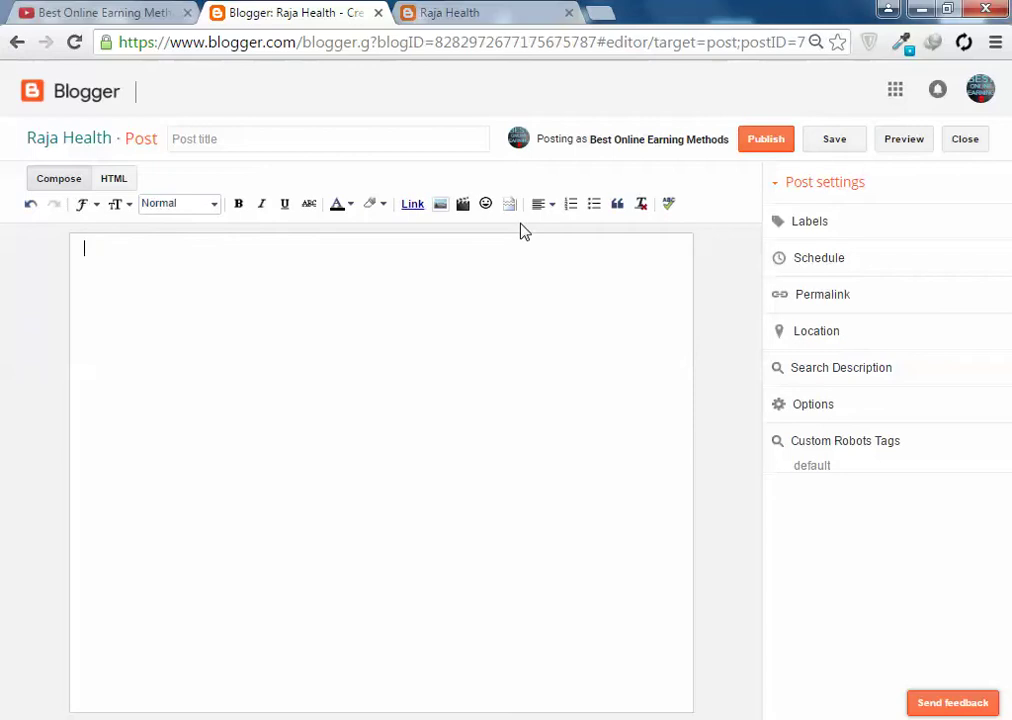
# Step: Close the live blog page and search Google for "google adwords keyword tool" in a new browser tab
pyautogui.click(608, 12)
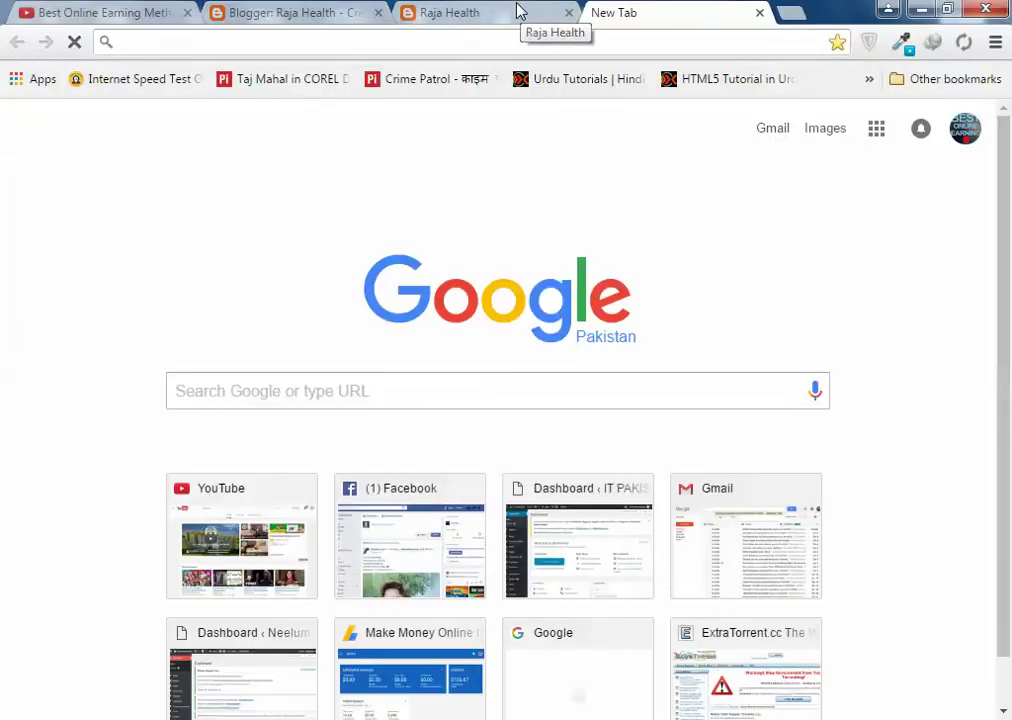
pyautogui.middleClick(519, 10)
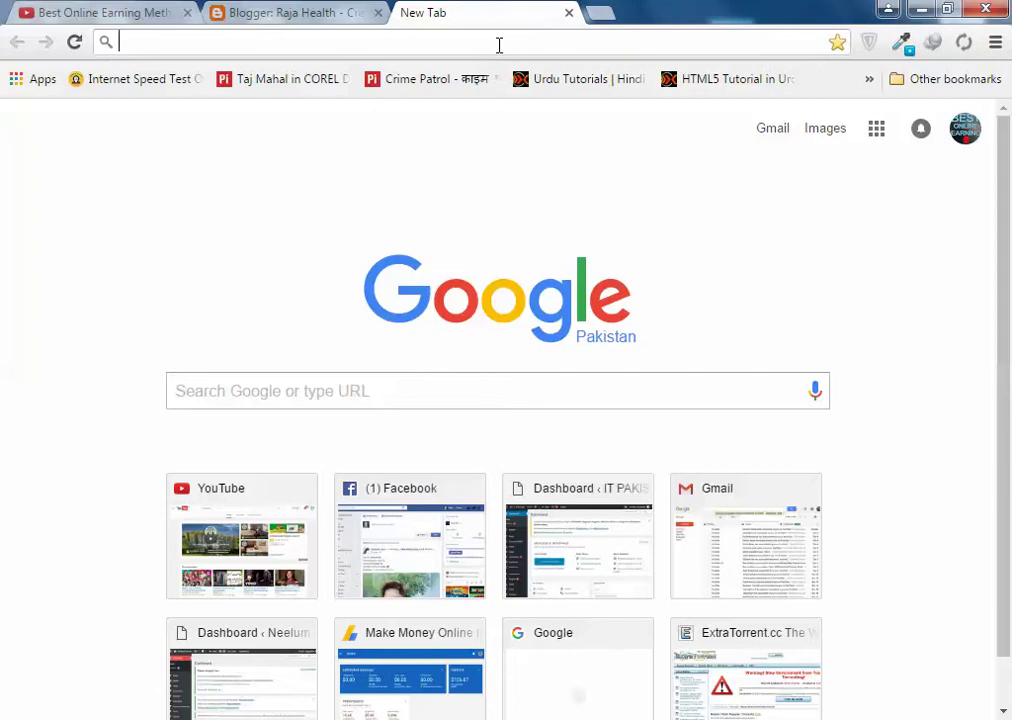
pyautogui.click(499, 42)
pyautogui.write('google a')
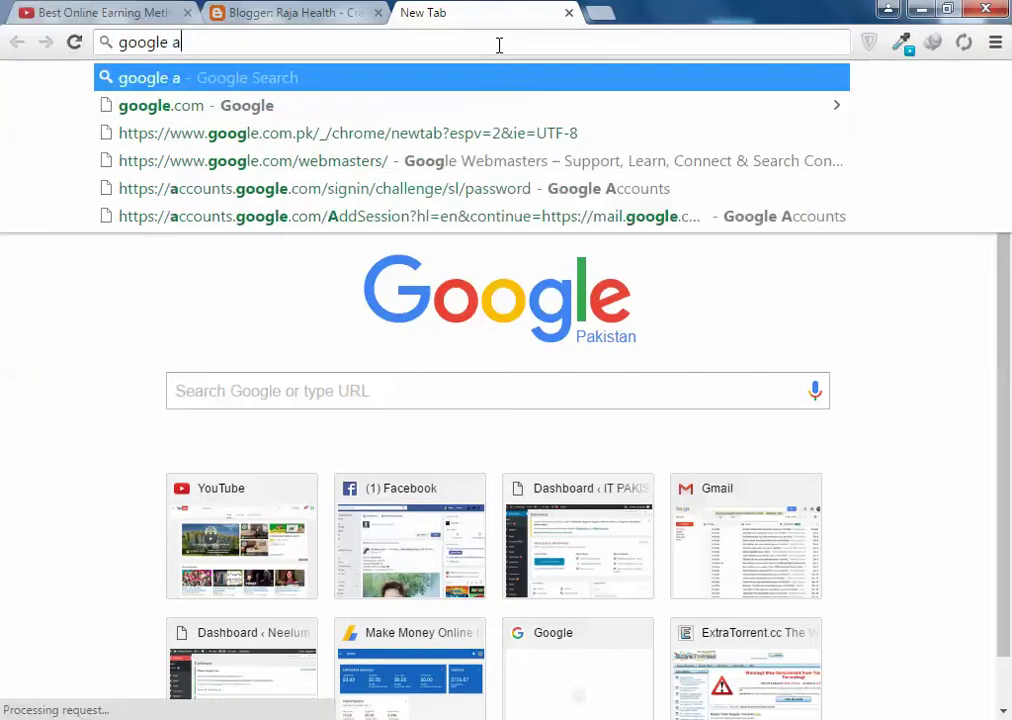
pyautogui.write('dword')
pyautogui.press('Down')
pyautogui.press('Down')
pyautogui.press('Down')
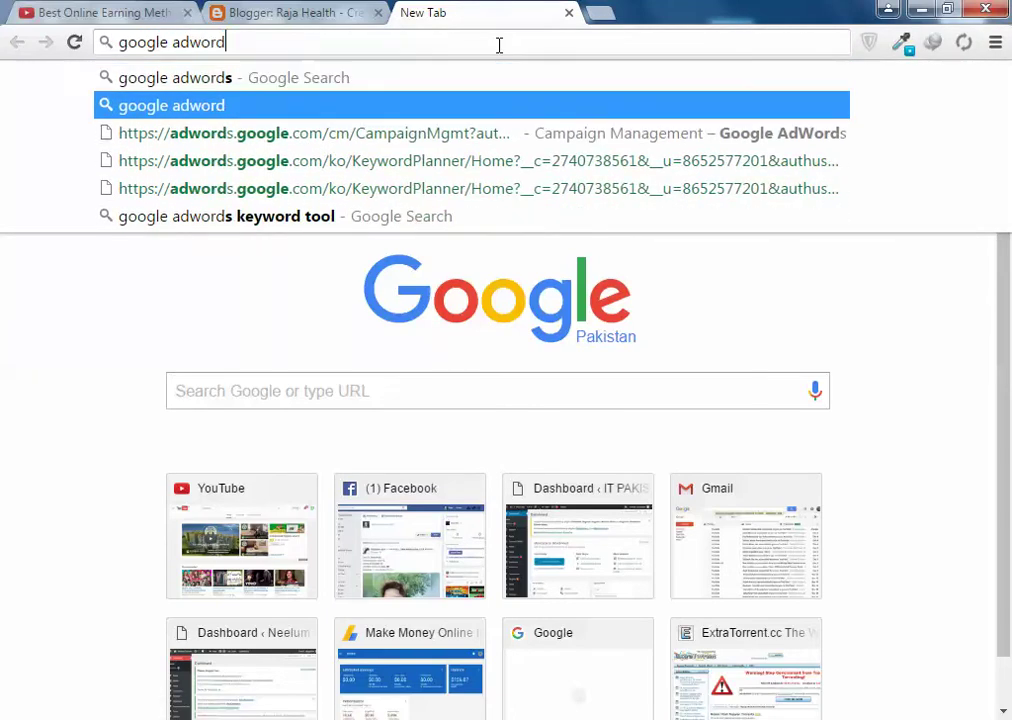
pyautogui.press('Down')
pyautogui.press('Down')
pyautogui.press('Return')
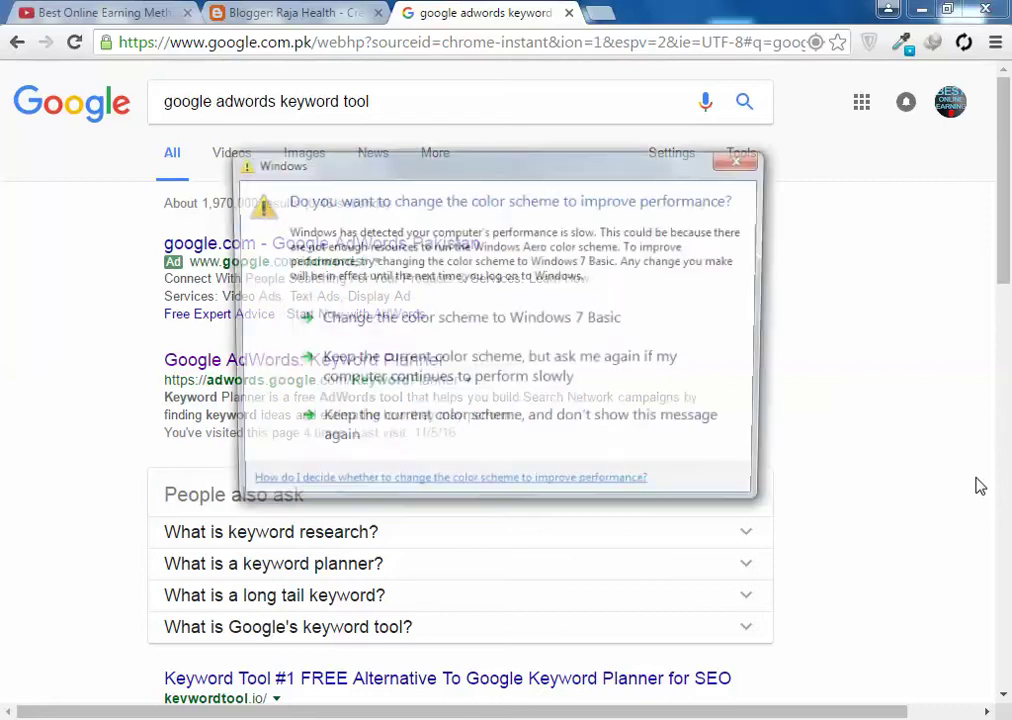
# Step: Suppress the Windows color scheme prompt and sign in to Google AdWords Keyword Planner with the account password
pyautogui.click(590, 443)
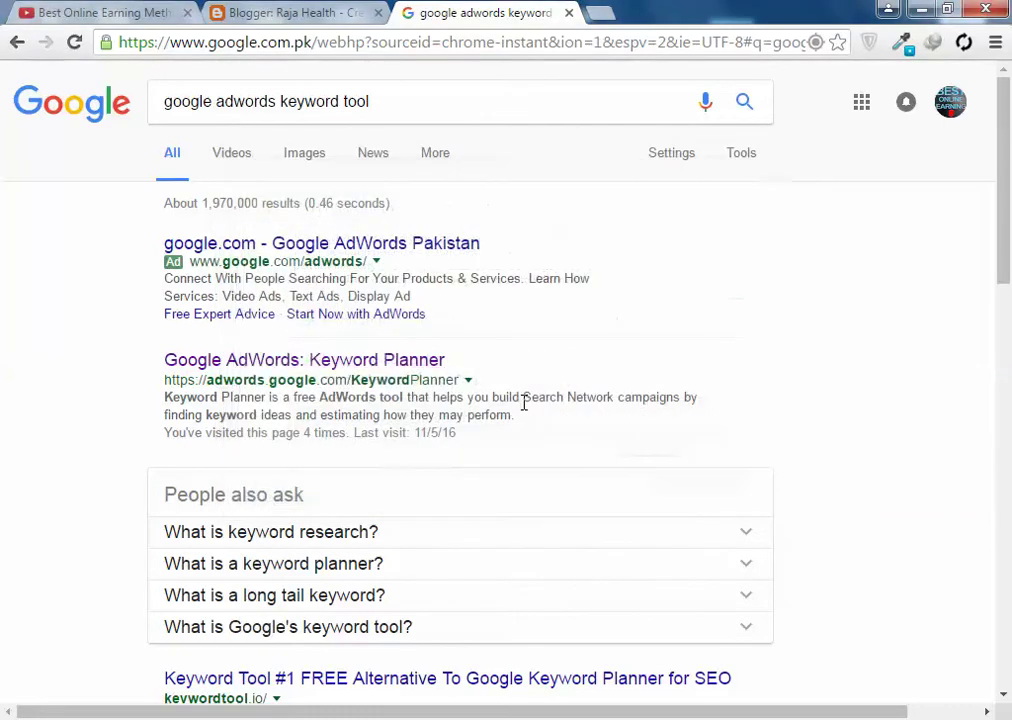
pyautogui.click(380, 366)
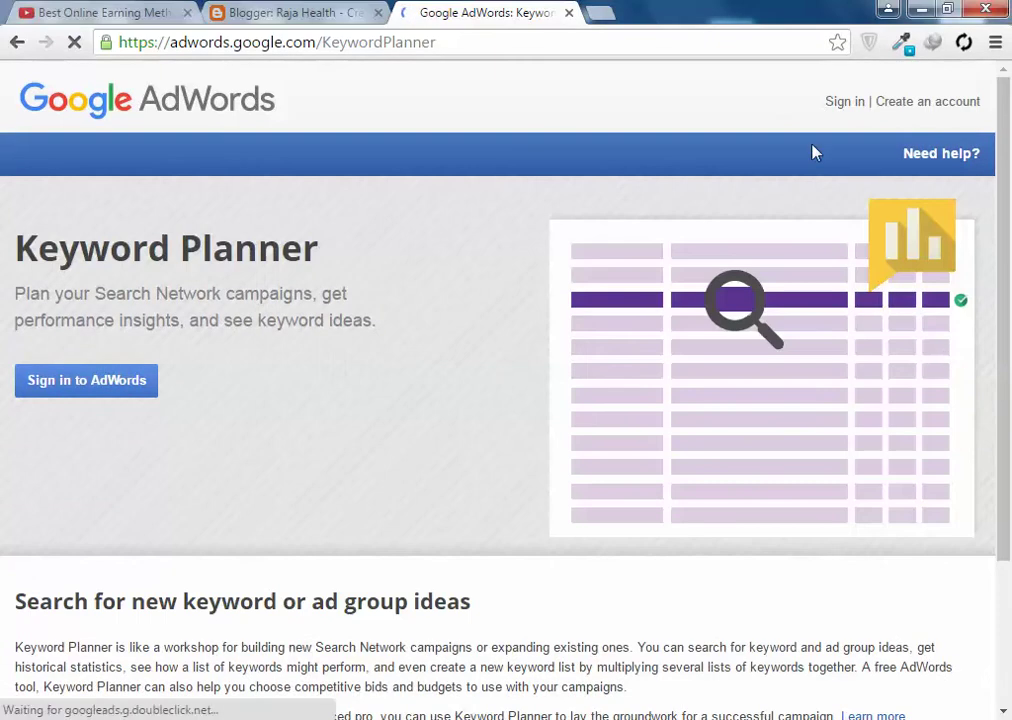
pyautogui.click(97, 382)
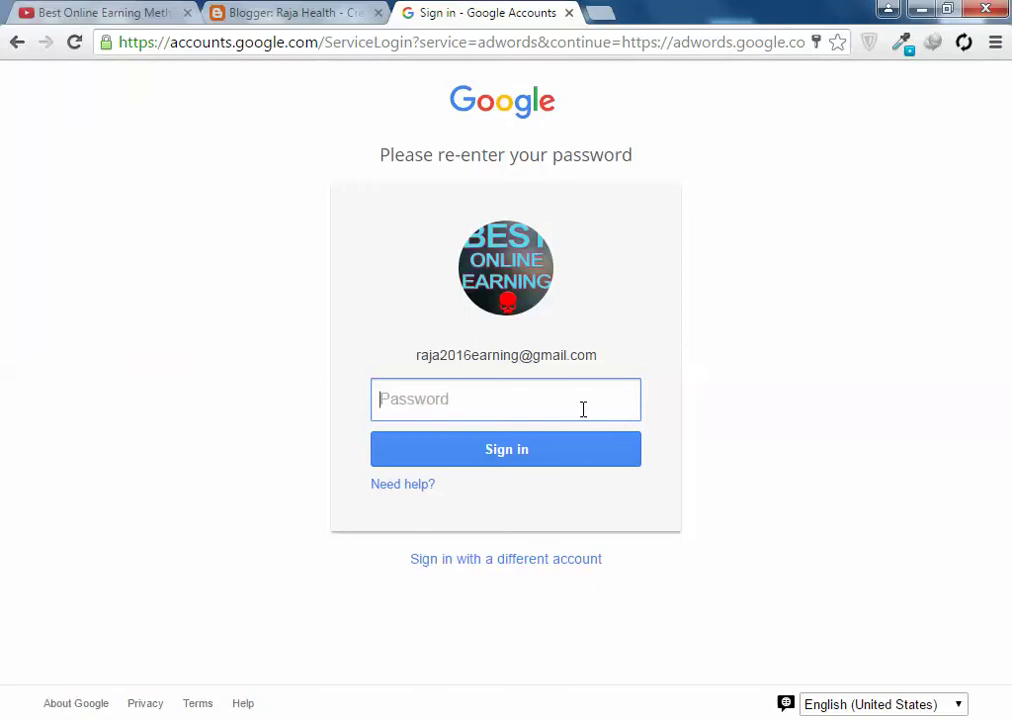
pyautogui.click(583, 408)
pyautogui.write('•••••••••••')
pyautogui.press('Return')
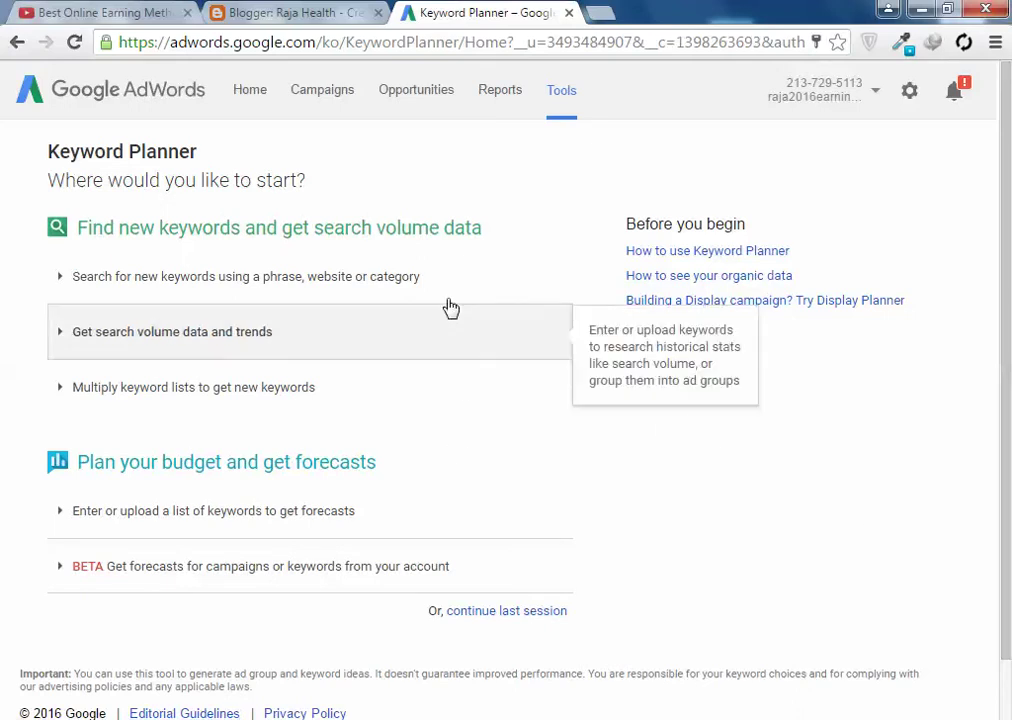
# Step: Check the empty post draft briefly and reopen the Keyword Planner start page in AdWords
pyautogui.click(276, 15)
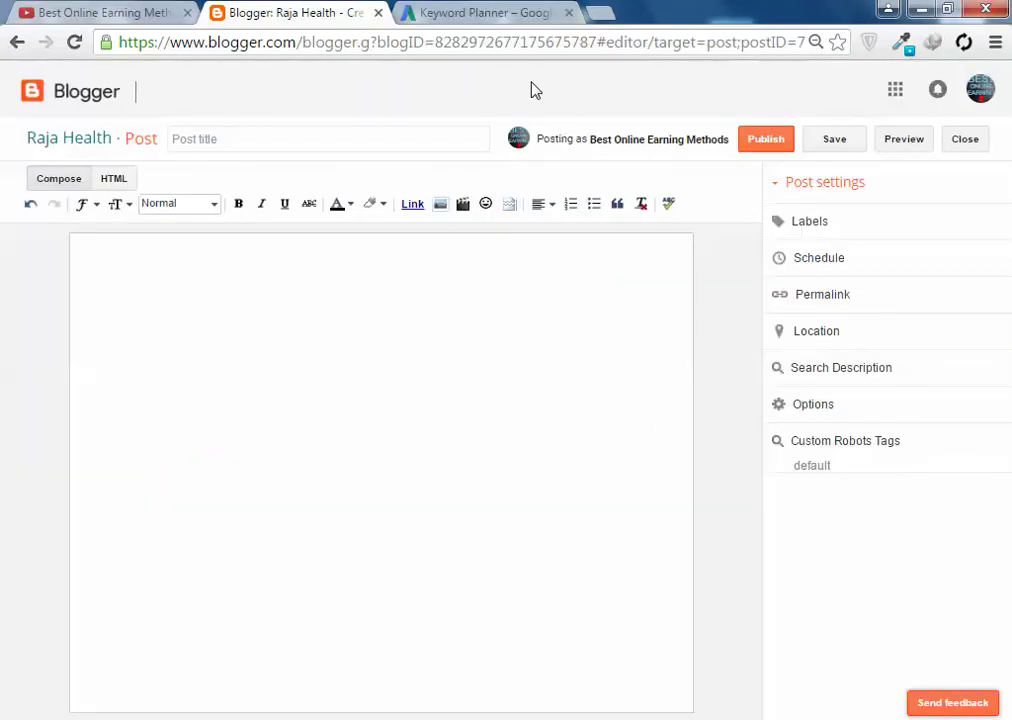
pyautogui.click(522, 11)
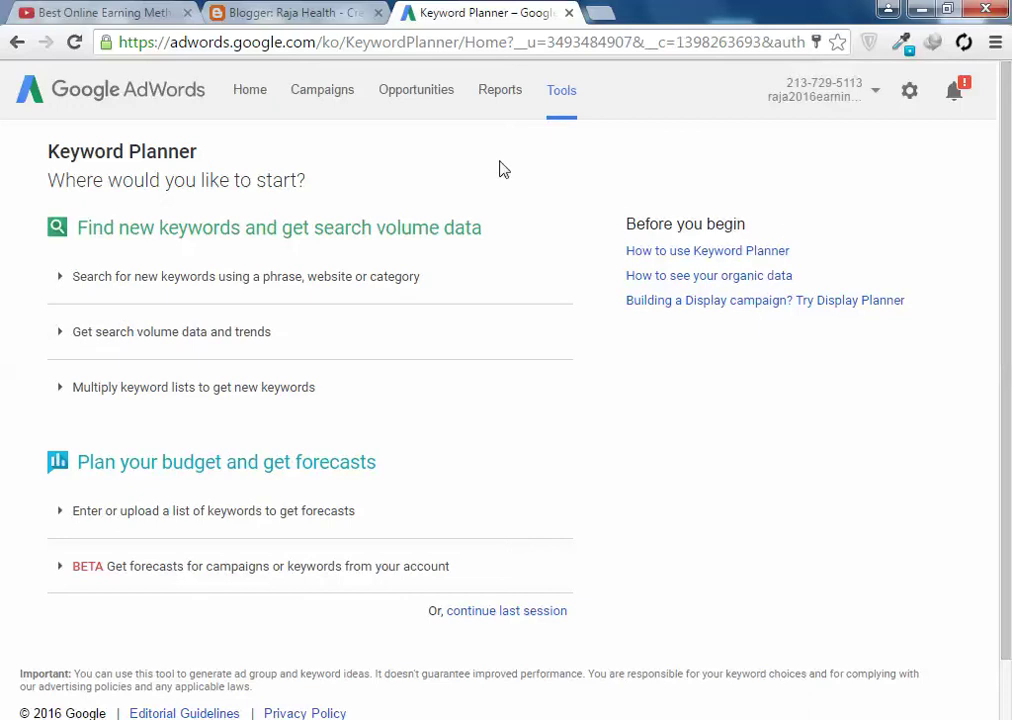
pyautogui.click(560, 96)
pyautogui.click(594, 268)
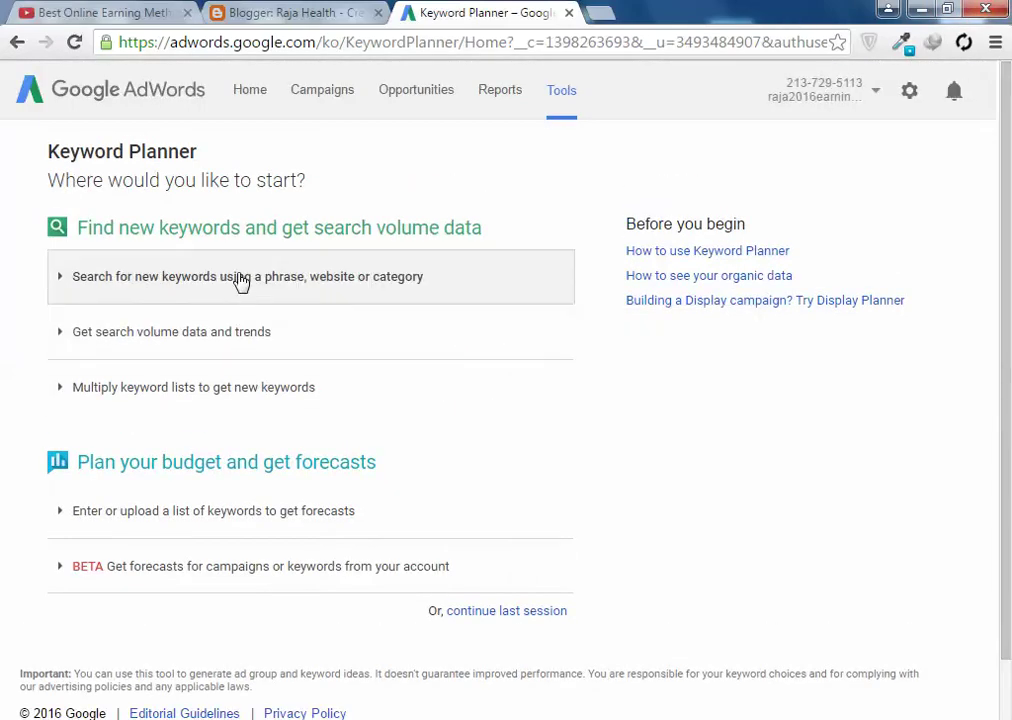
# Step: Expand the search for new keywords using a phrase and enter "How to Remove Pimples" as the product or service
pyautogui.click(245, 281)
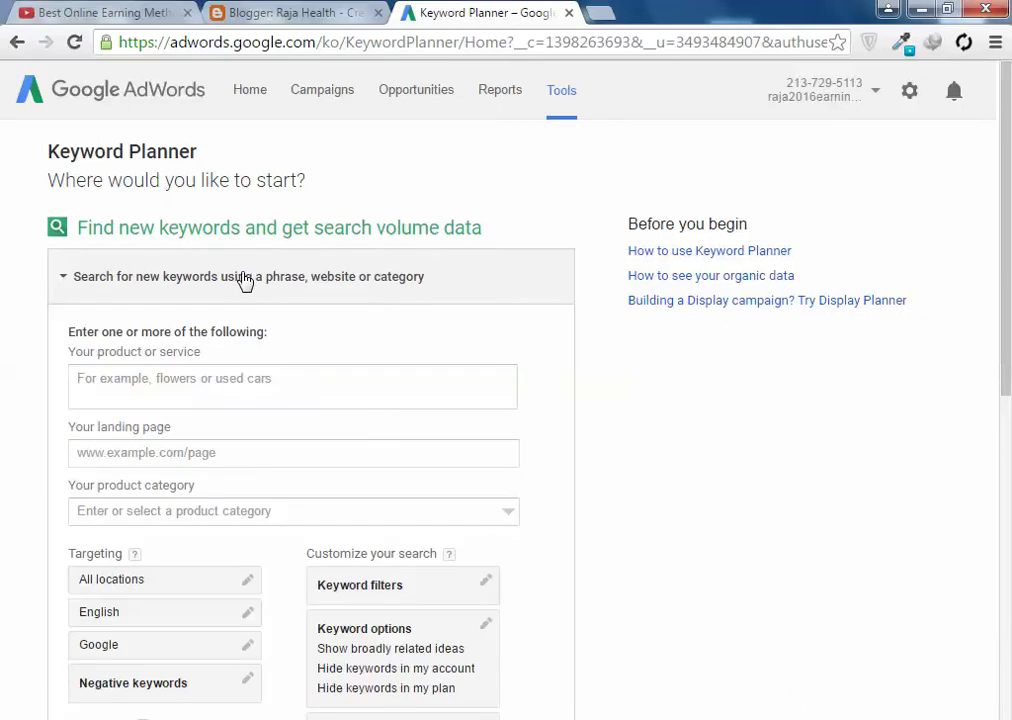
pyautogui.click(255, 374)
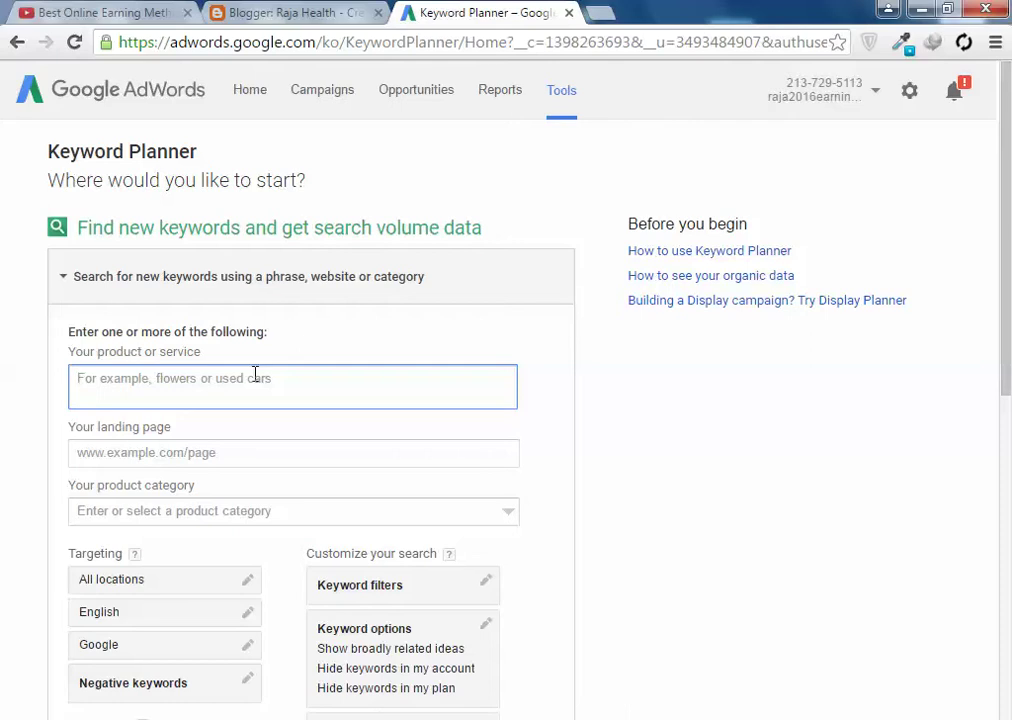
pyautogui.write('How to Remove Pimples')
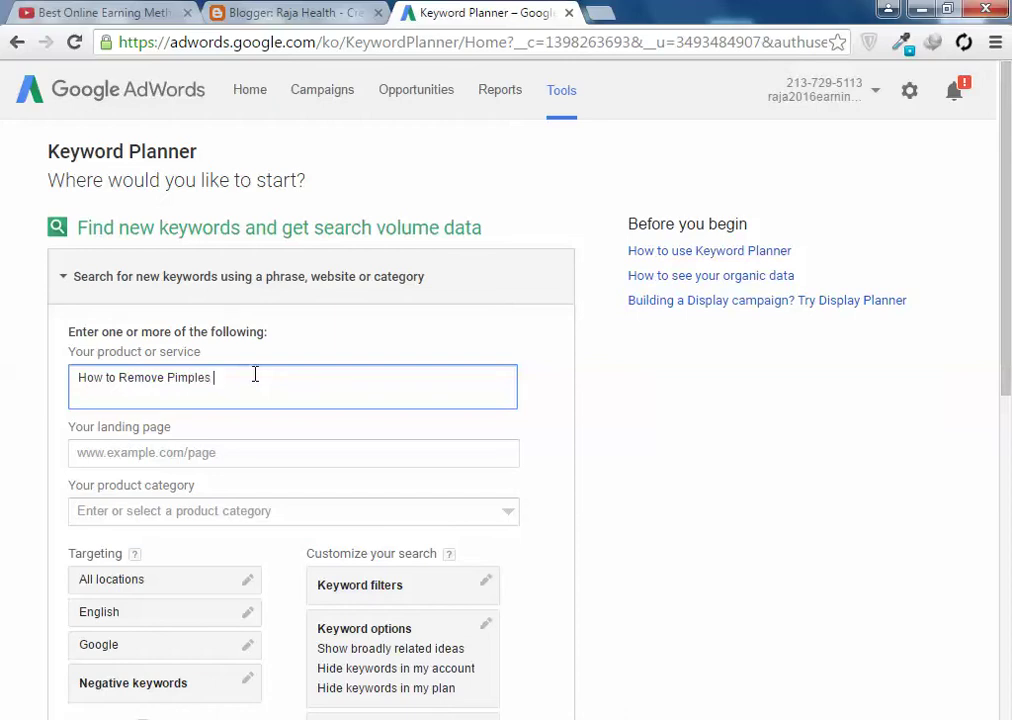
pyautogui.hotkey('ctrl', 'a')
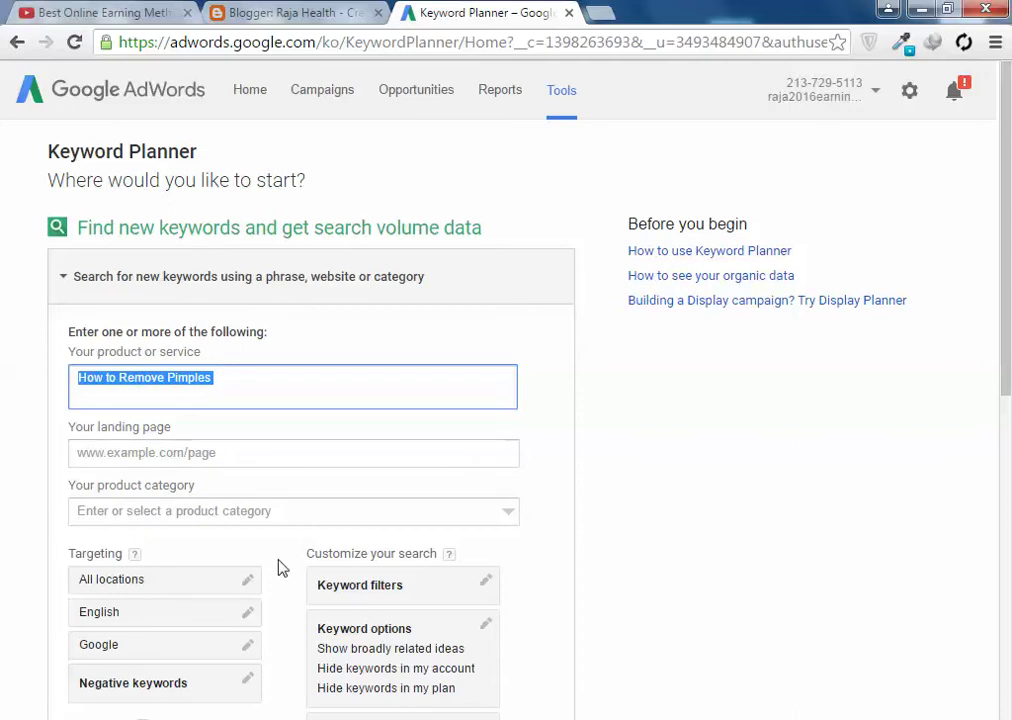
pyautogui.click(278, 374)
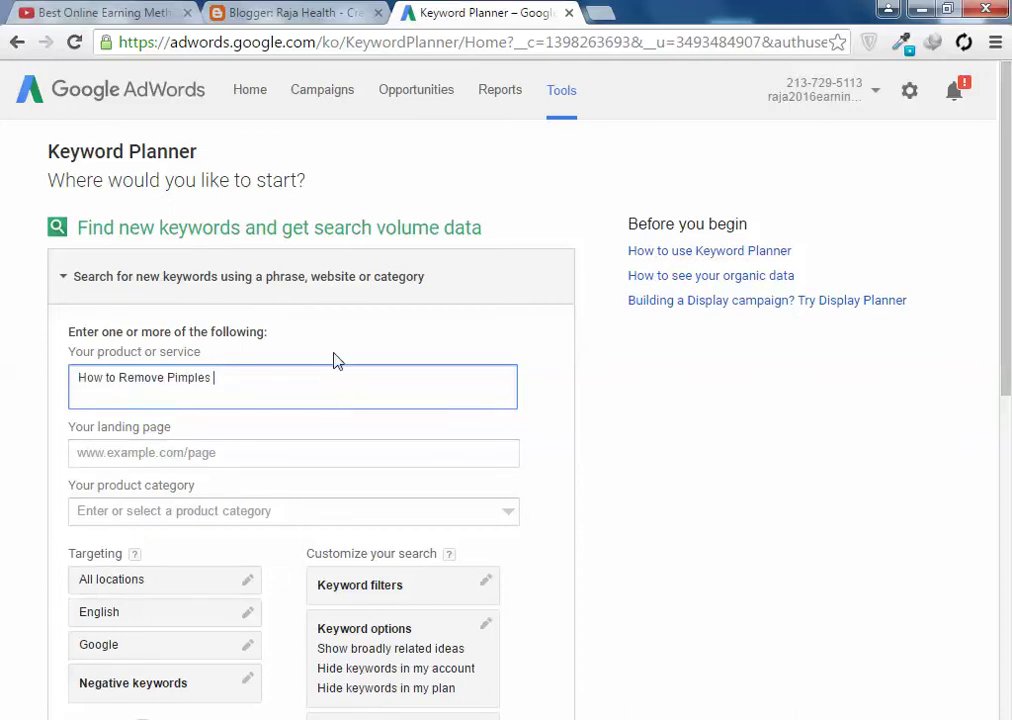
pyautogui.moveTo(240, 386); pyautogui.dragTo(55, 393)
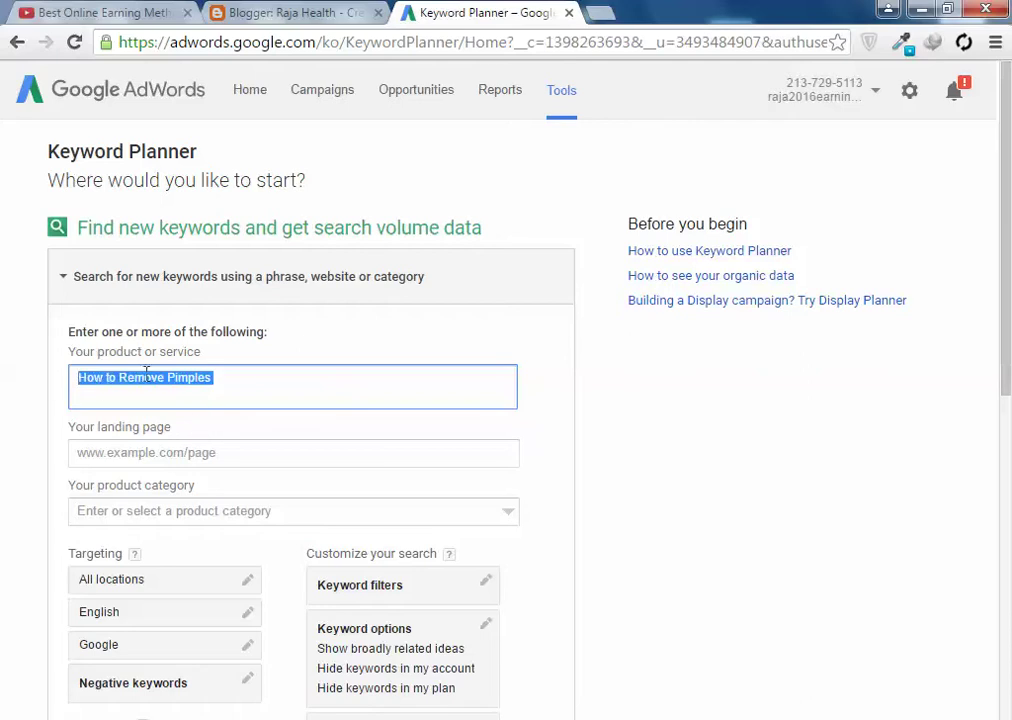
# Step: Set the keyword options to only show ideas closely related to the search terms and save them
pyautogui.click(285, 385)
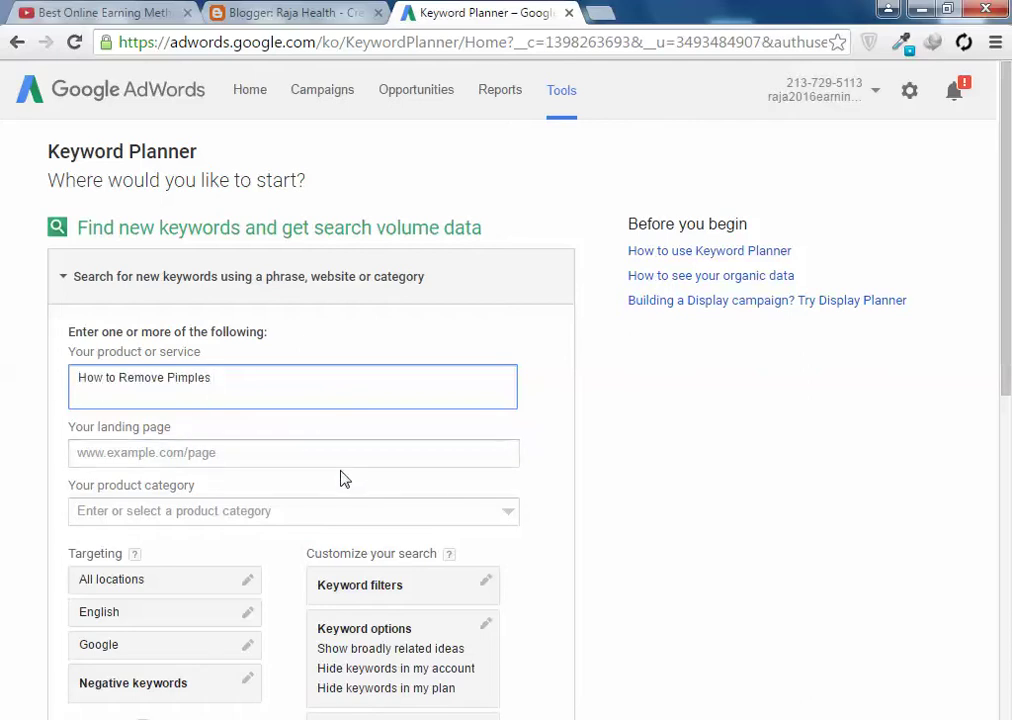
pyautogui.scroll(-1, 300, 495)
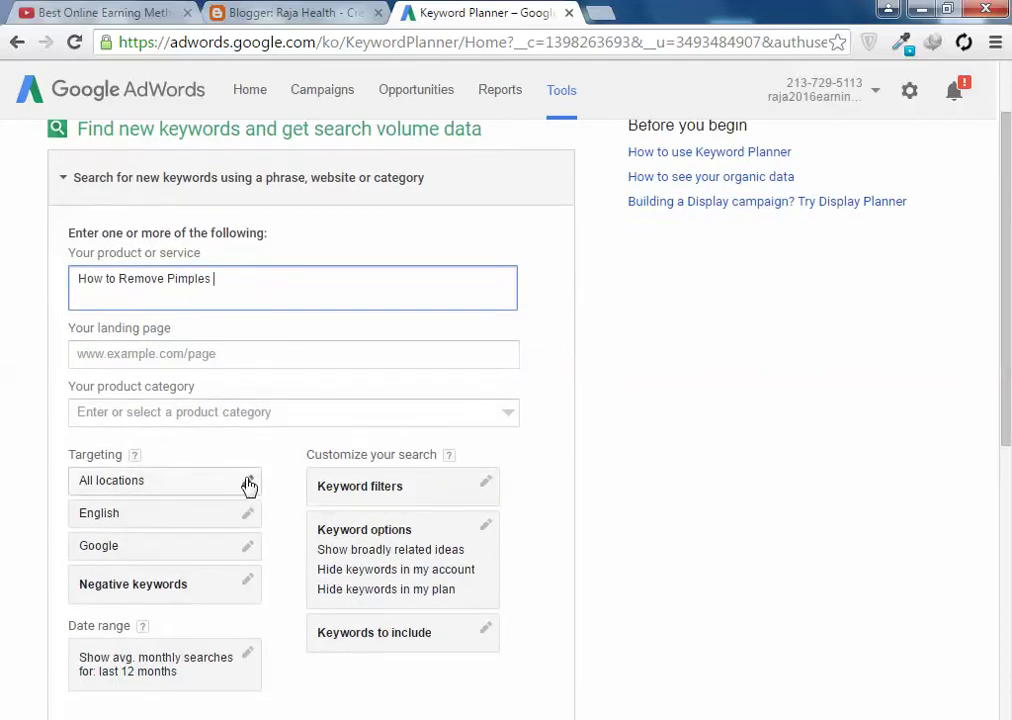
pyautogui.click(247, 484)
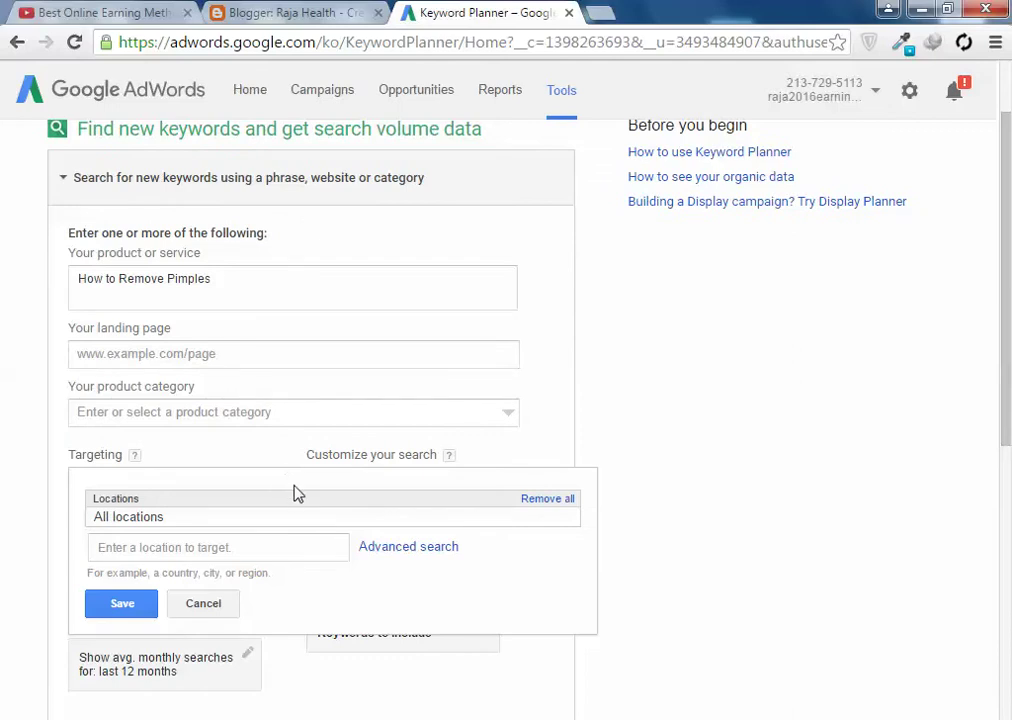
pyautogui.press('Escape')
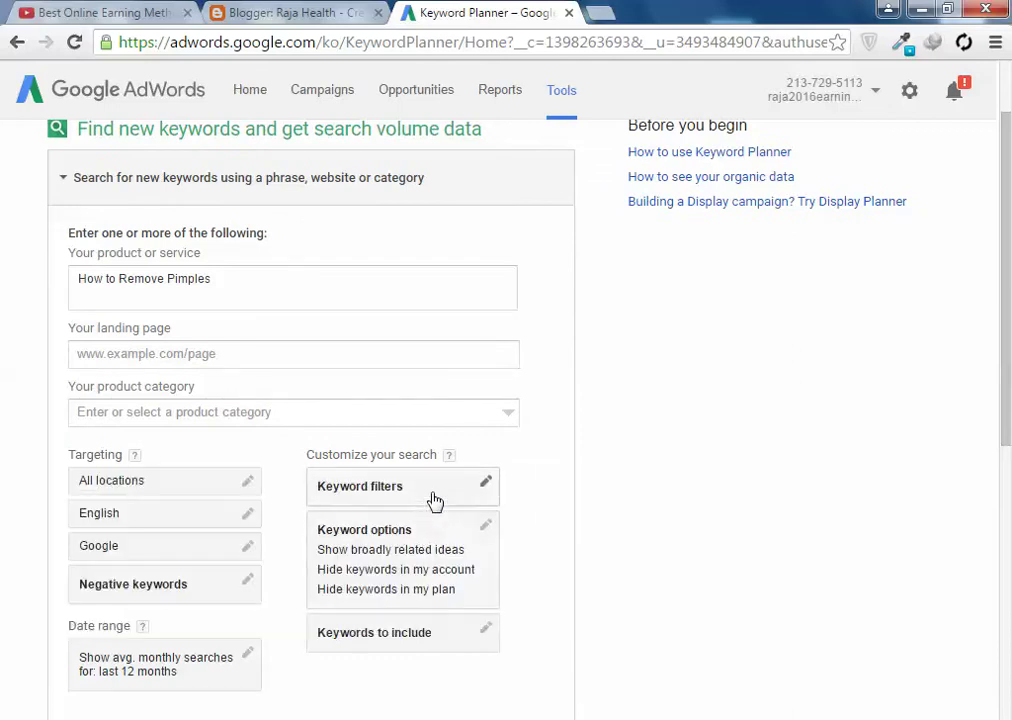
pyautogui.click(487, 527)
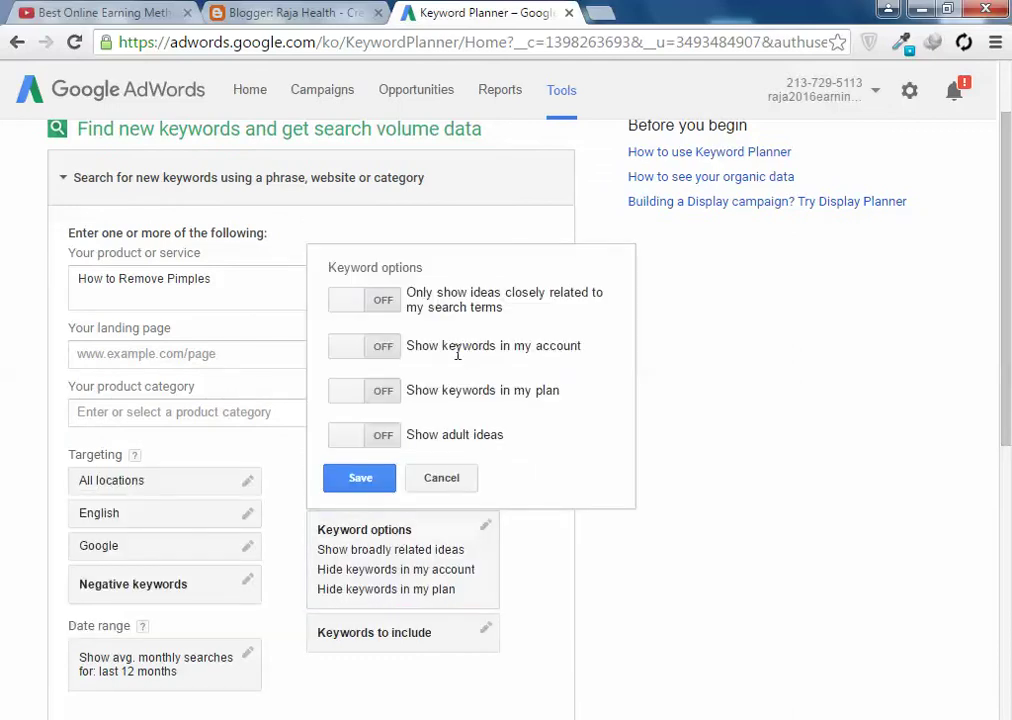
pyautogui.click(387, 300)
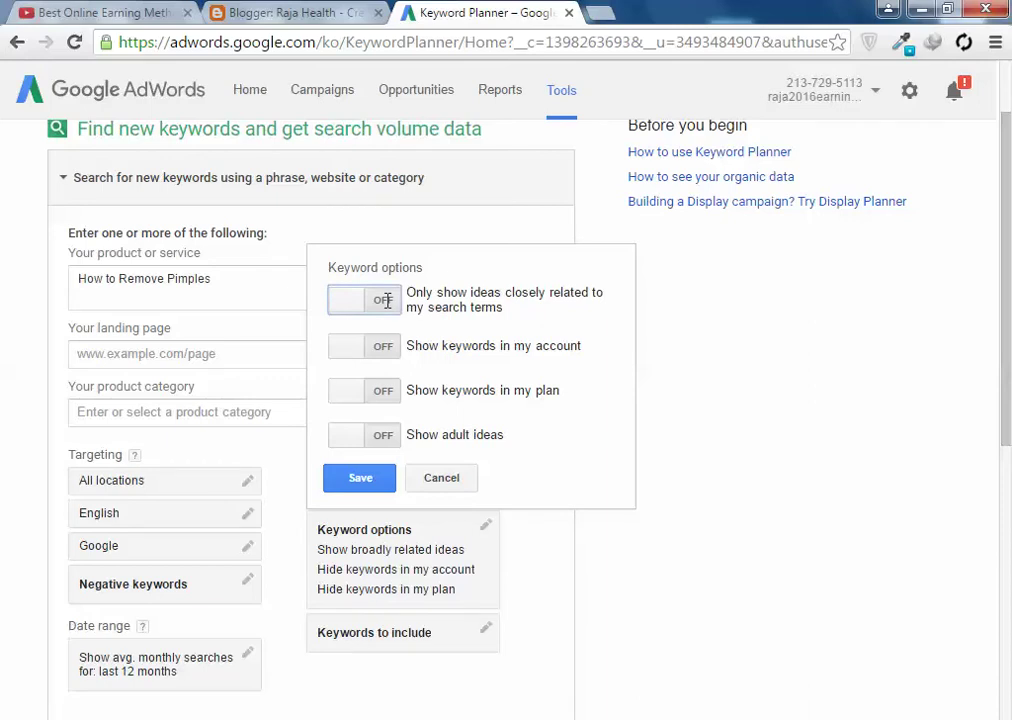
pyautogui.click(387, 300)
pyautogui.click(366, 477)
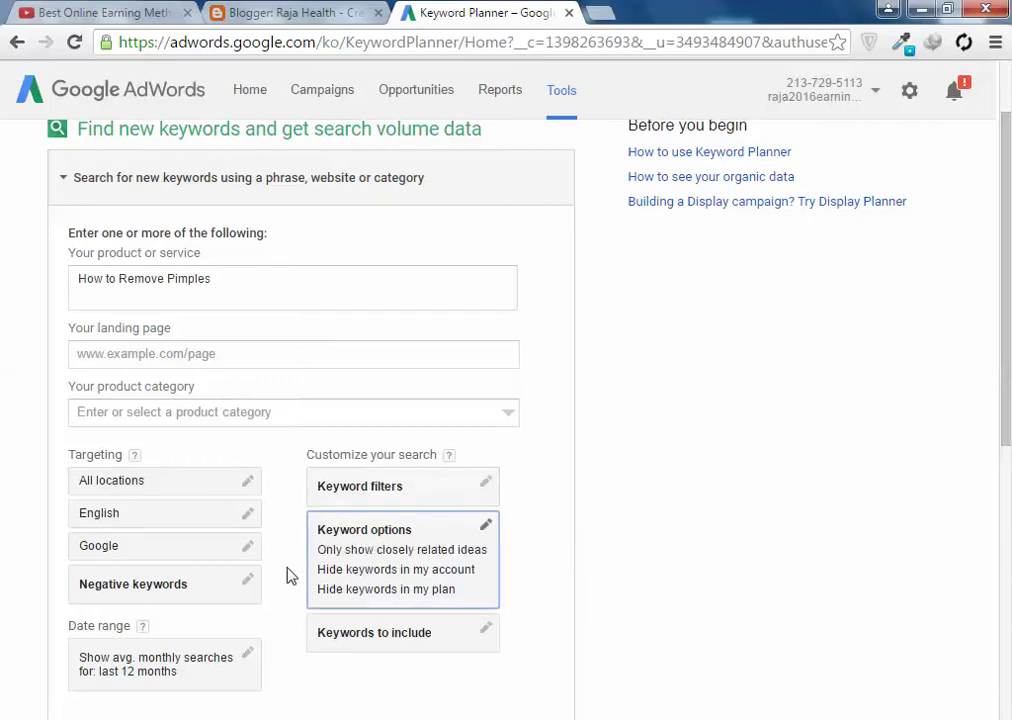
# Step: Keep English as the target language and set the search network to Google and search partners
pyautogui.click(247, 520)
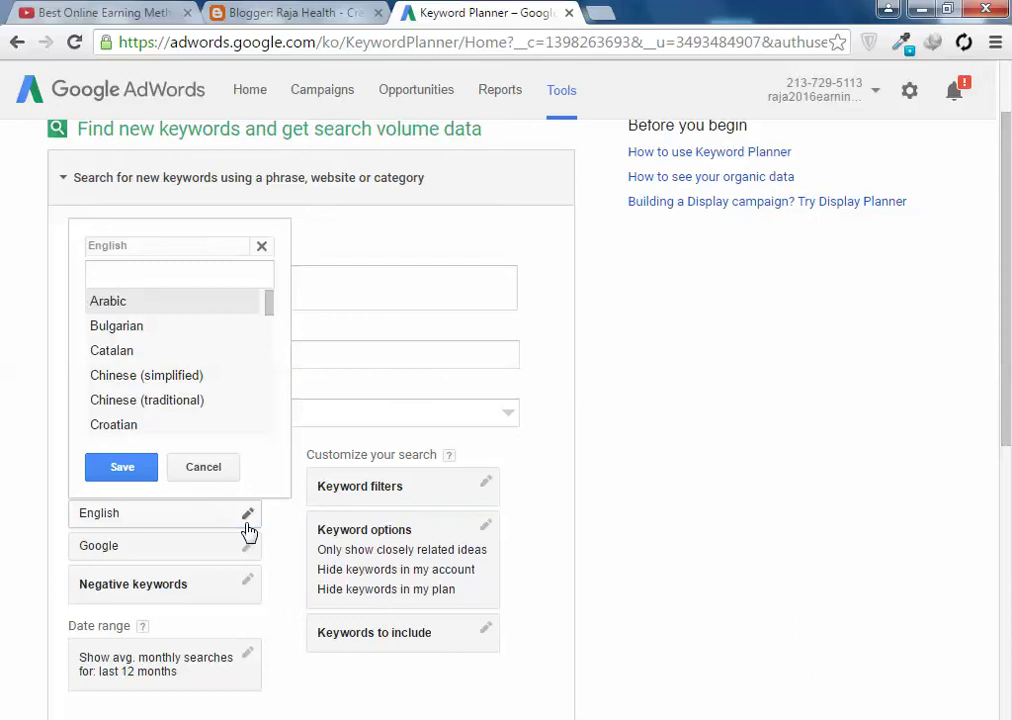
pyautogui.click(120, 467)
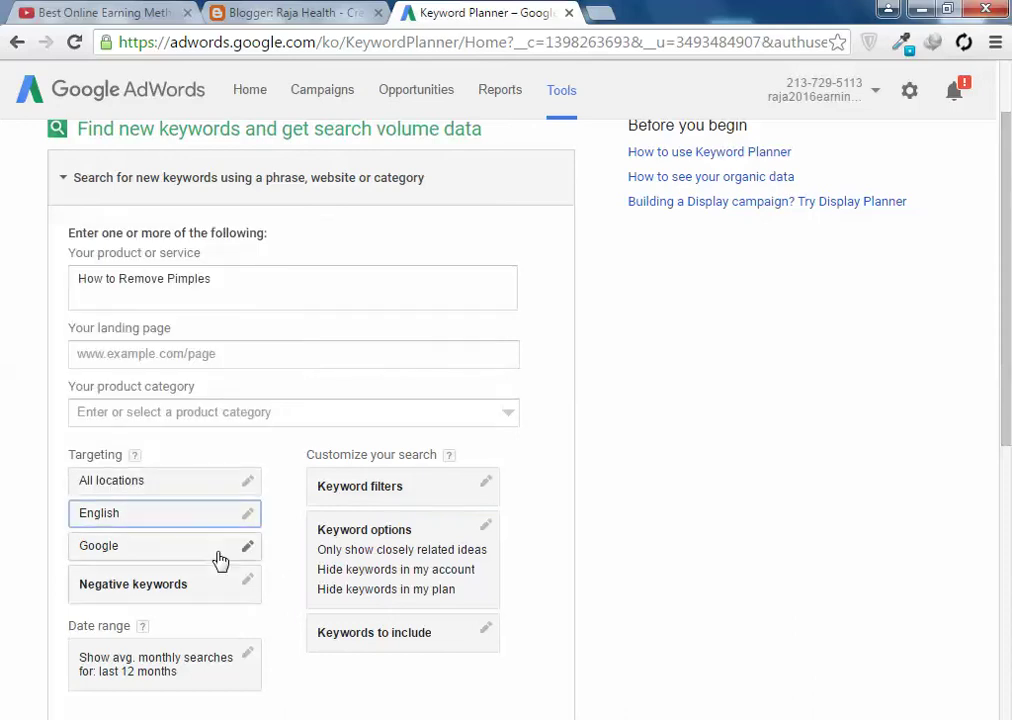
pyautogui.click(247, 550)
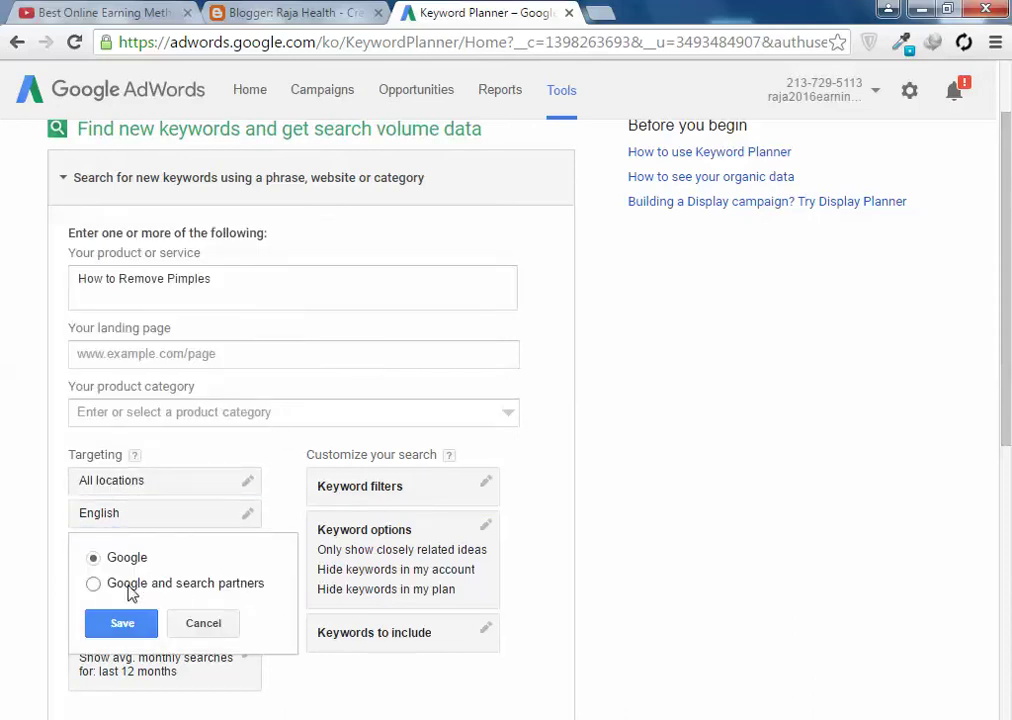
pyautogui.click(94, 585)
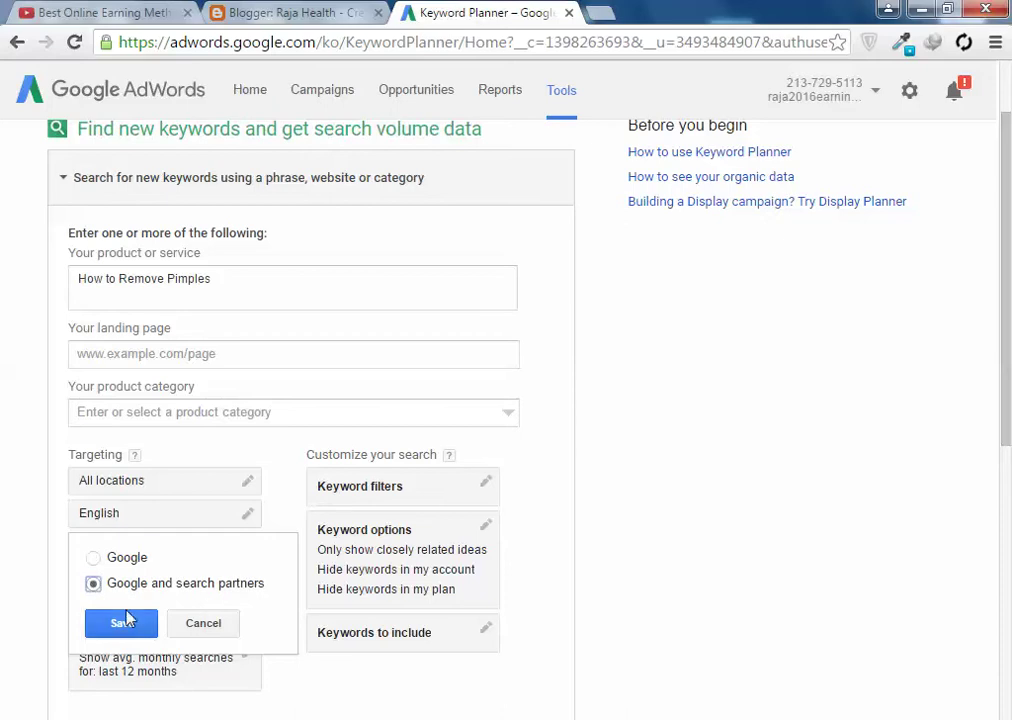
pyautogui.click(122, 623)
# Step: Check the keywords-to-include and date range settings, and get keyword ideas for "How to Remove Pimples"
pyautogui.click(466, 645)
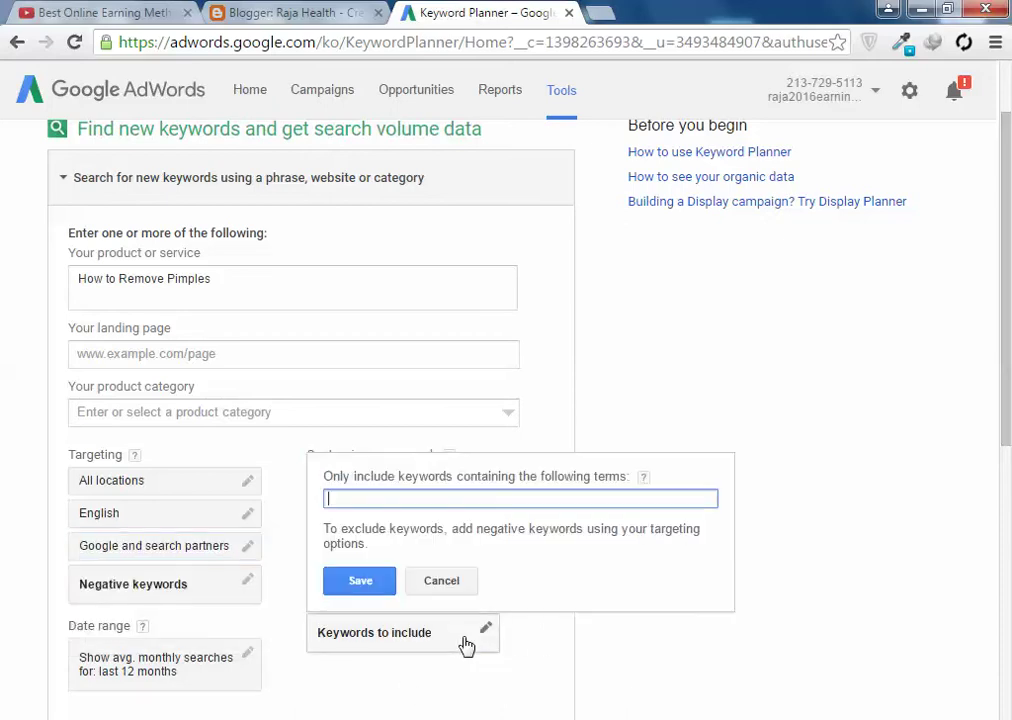
pyautogui.click(440, 580)
pyautogui.scroll(-4, 298, 558)
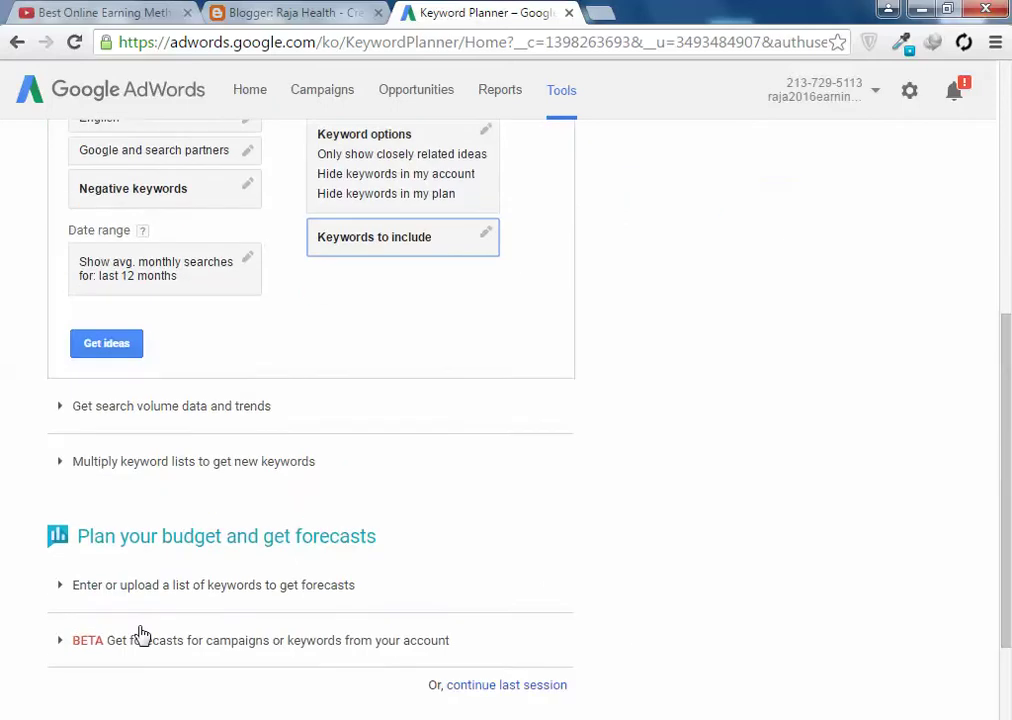
pyautogui.click(248, 262)
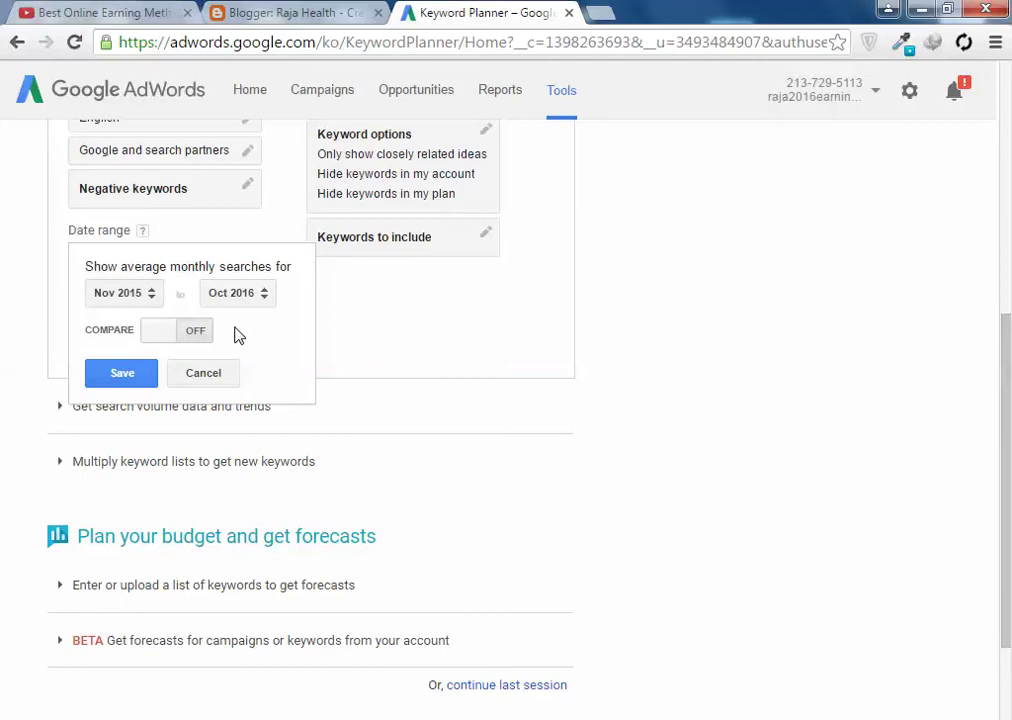
pyautogui.click(212, 374)
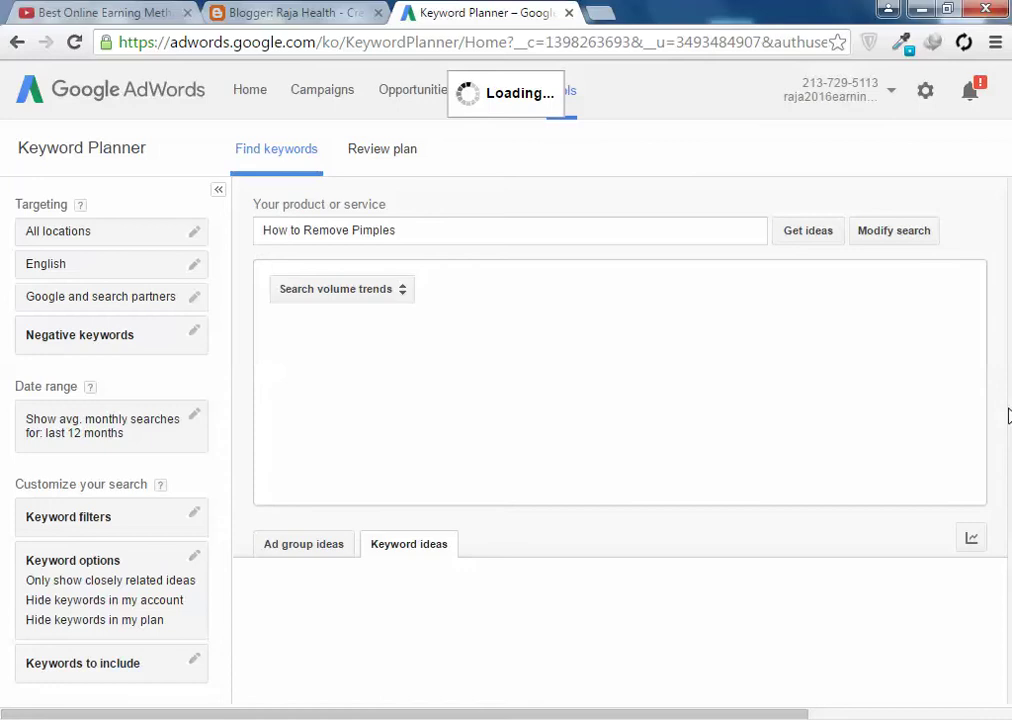
# Step: Examine the average monthly searches, competition and suggested bids of the search term and the most relevant keyword ideas
pyautogui.scroll(-3, 962, 410)
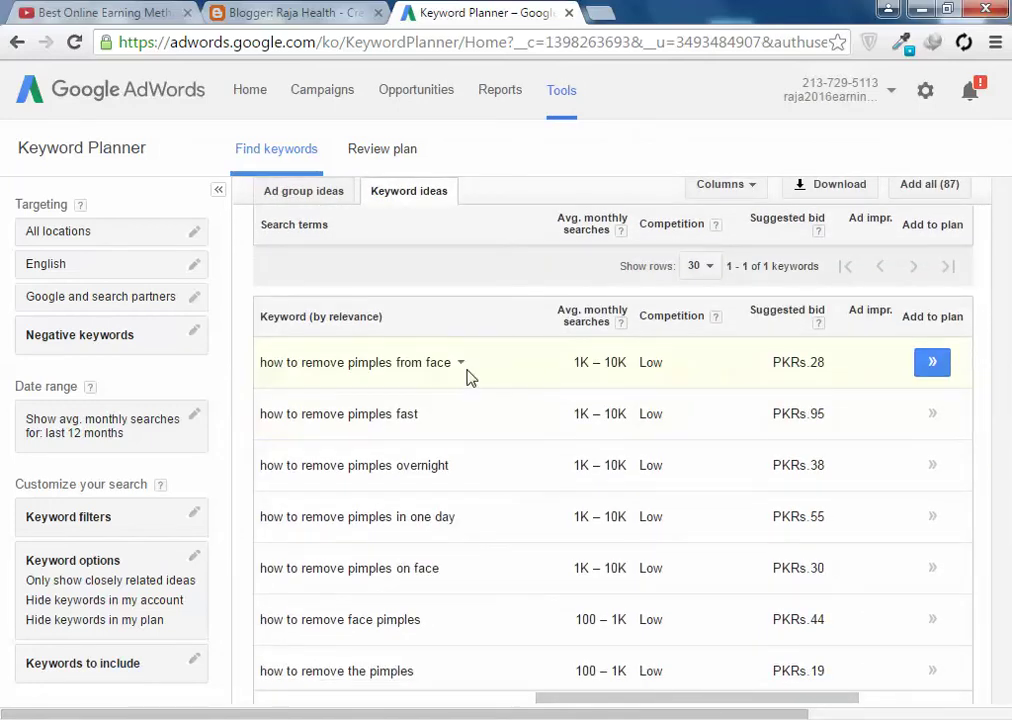
pyautogui.scroll(3, 465, 380)
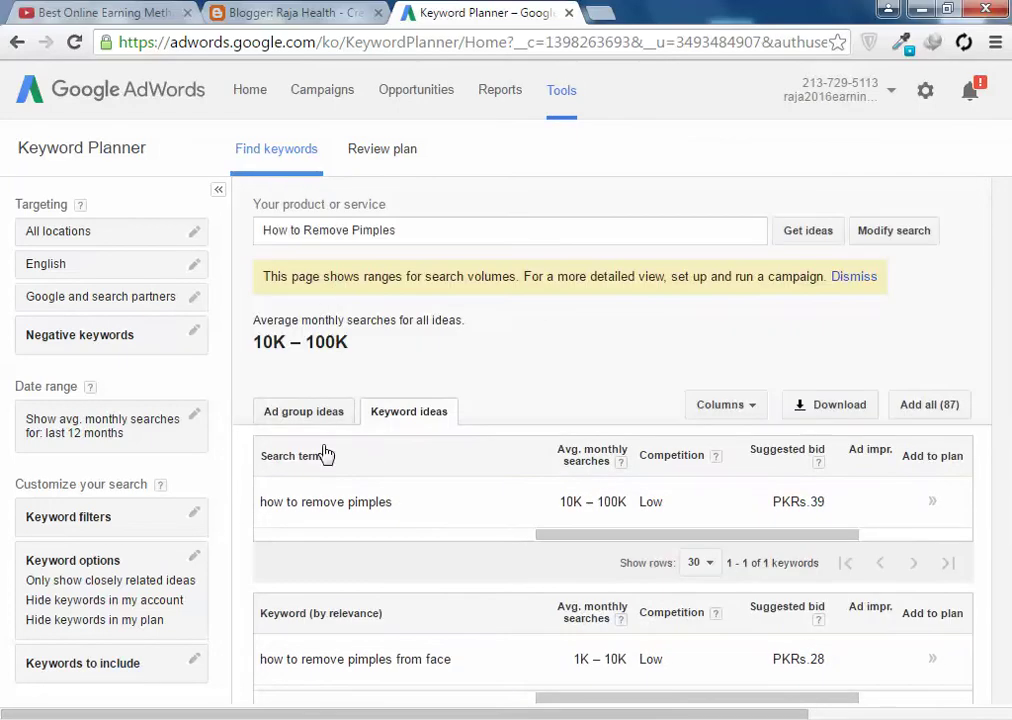
pyautogui.scroll(-4, 436, 481)
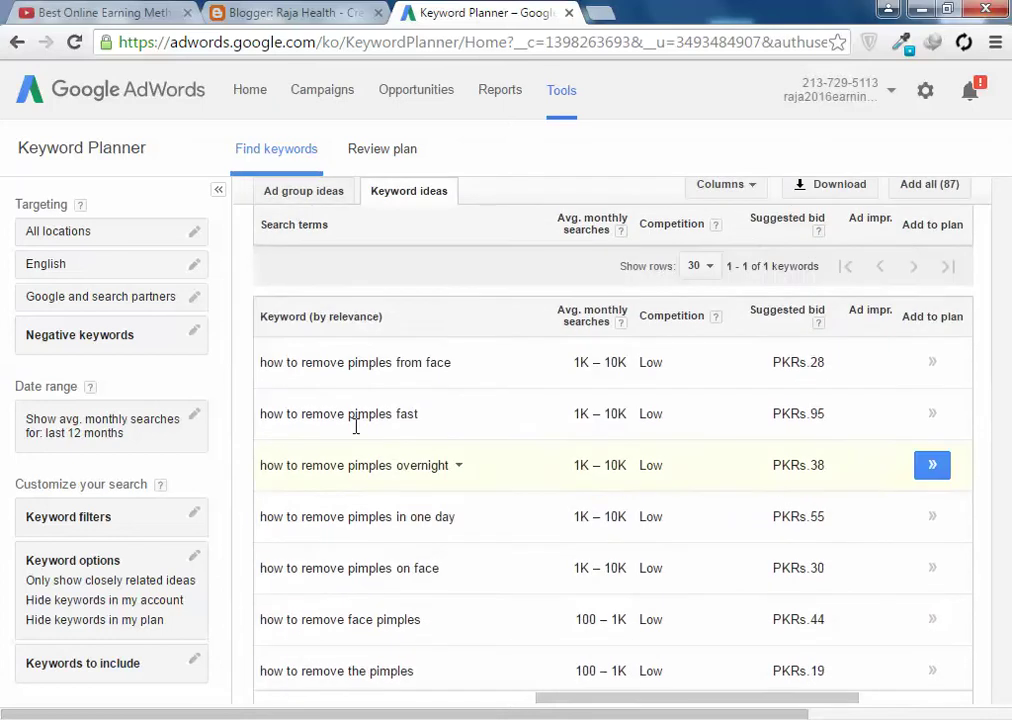
pyautogui.scroll(1, 294, 330)
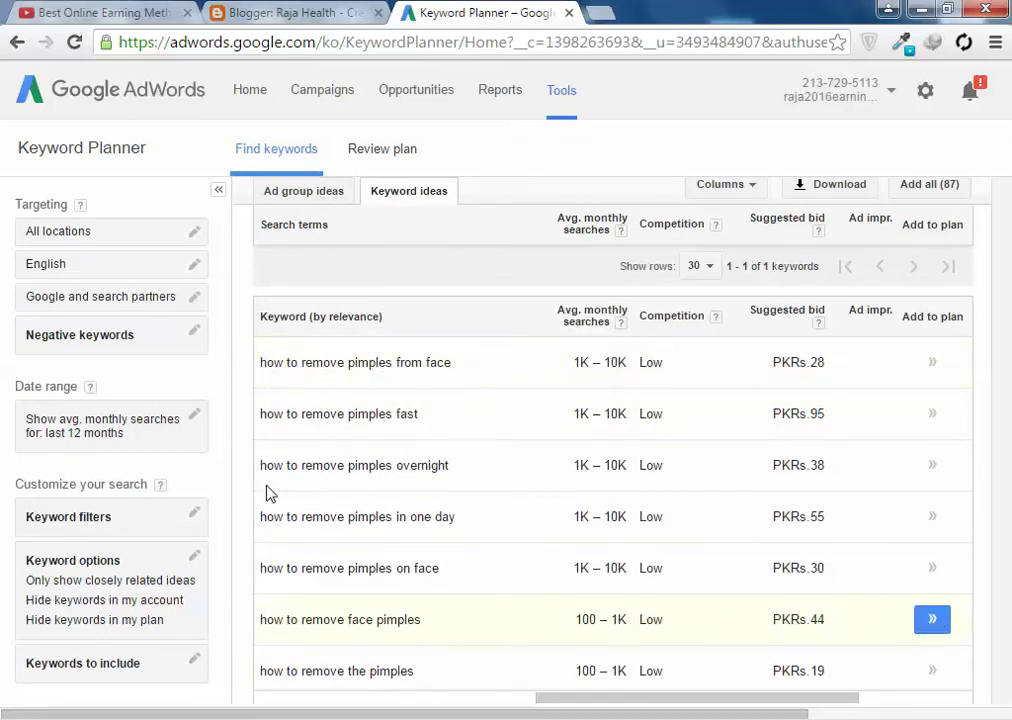
pyautogui.moveTo(263, 358); pyautogui.dragTo(461, 377)
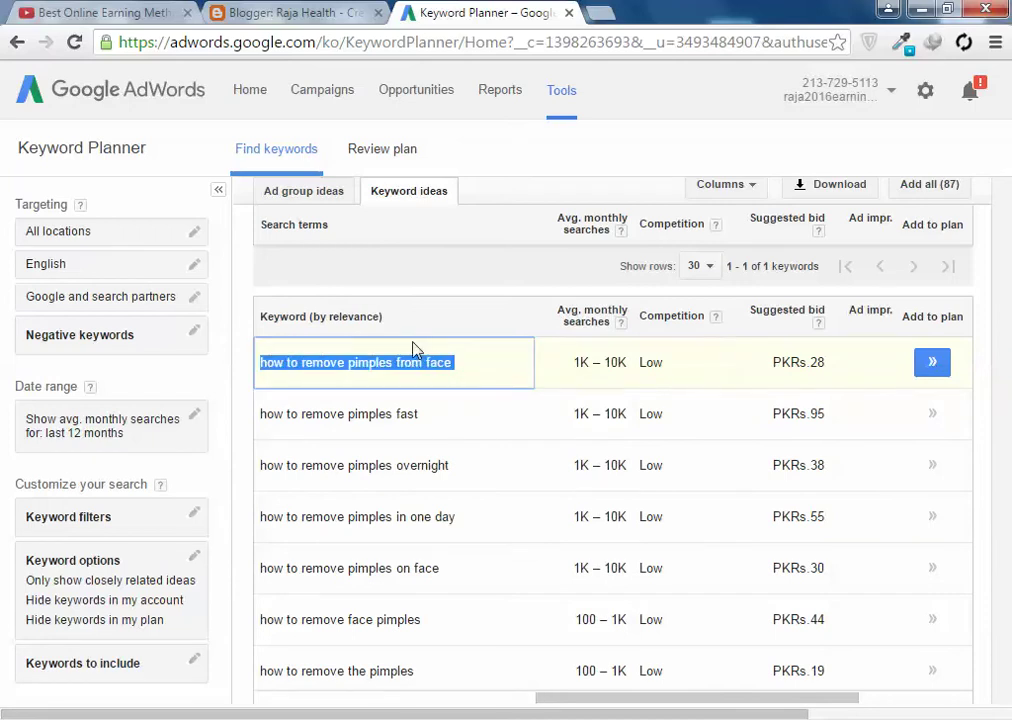
pyautogui.click(577, 362)
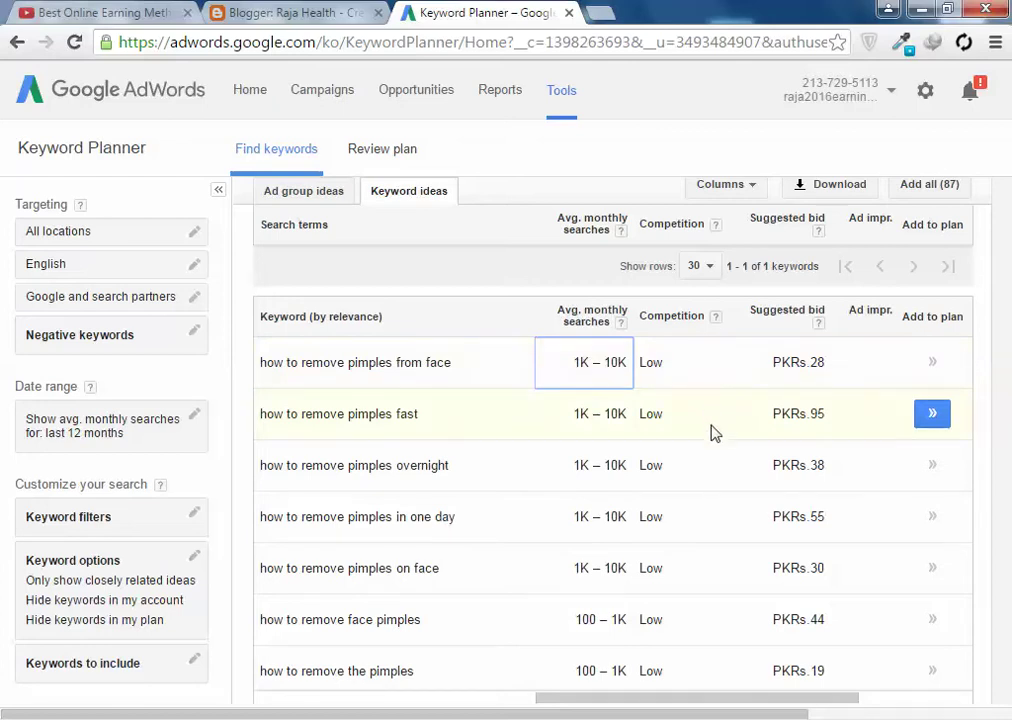
pyautogui.scroll(-2, 684, 407)
pyautogui.scroll(5, 674, 406)
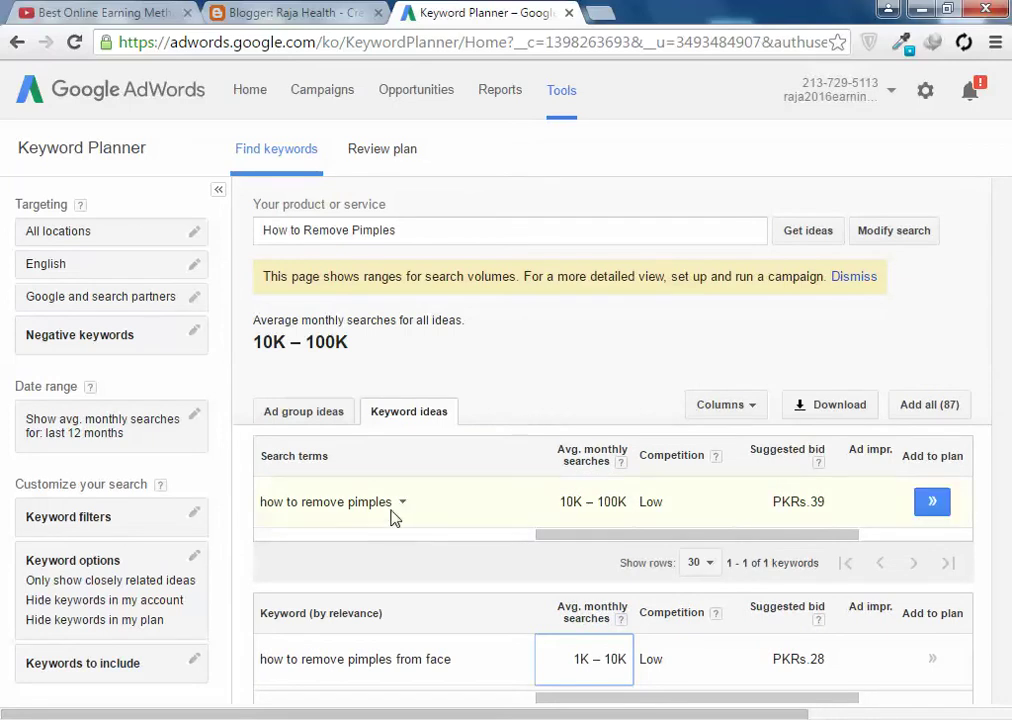
pyautogui.moveTo(391, 505); pyautogui.dragTo(286, 503)
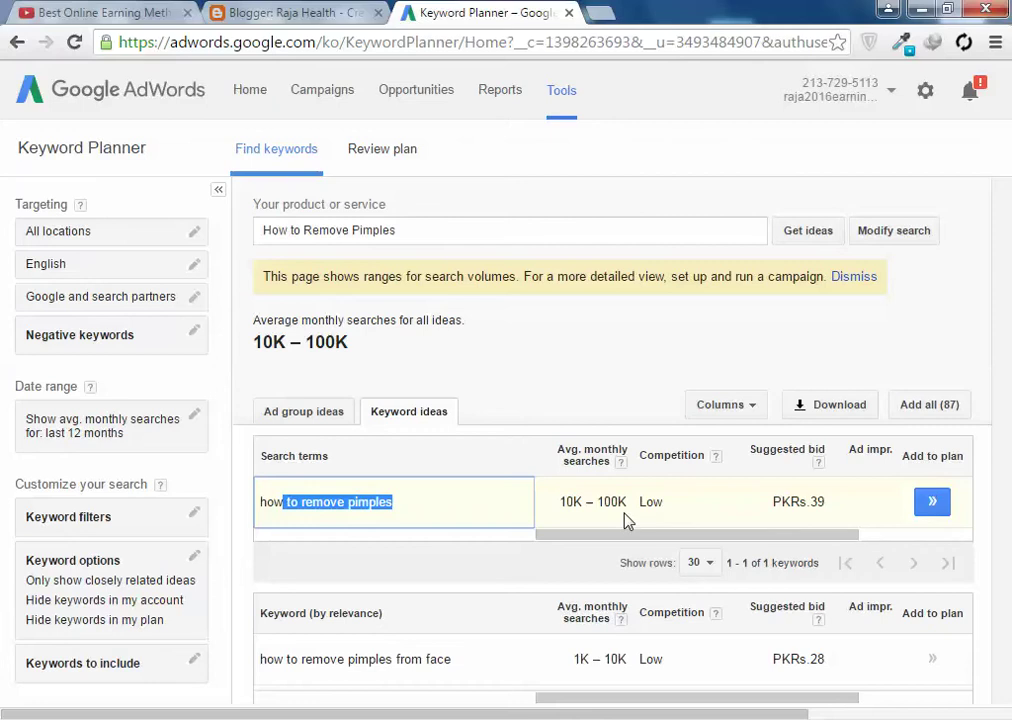
pyautogui.scroll(-3, 622, 520)
pyautogui.scroll(-2, 598, 518)
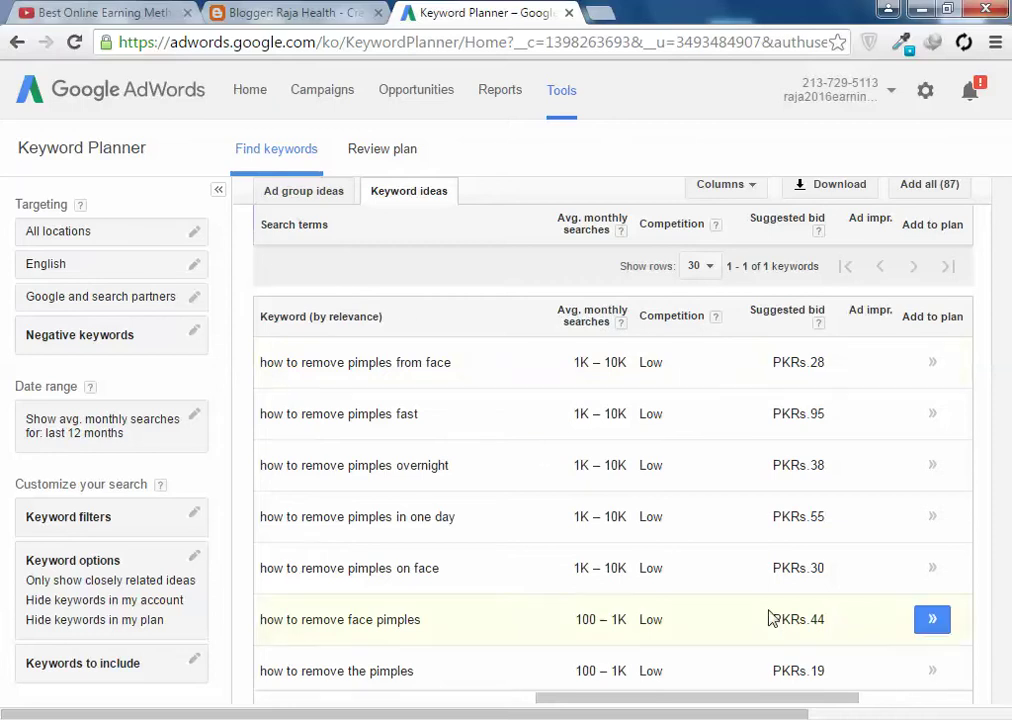
# Step: Look further through the keyword ideas and copy the keyword "how to remove acne and pimples"
pyautogui.scroll(-1, 530, 520)
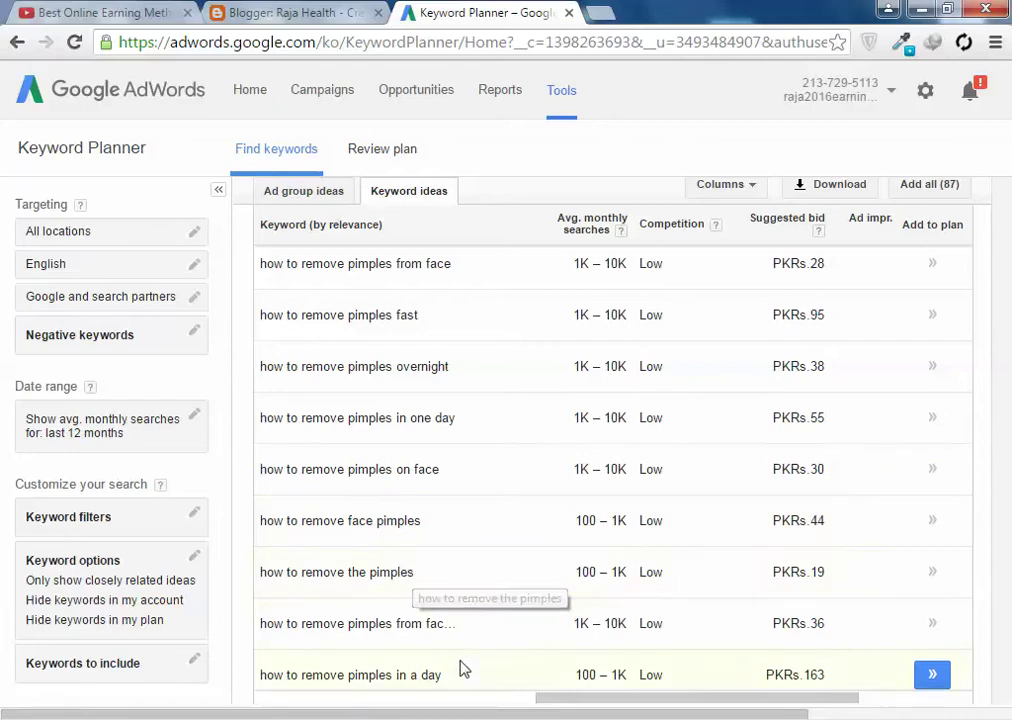
pyautogui.scroll(-2, 459, 668)
pyautogui.scroll(-1, 542, 524)
pyautogui.scroll(4, 540, 522)
pyautogui.scroll(-4, 528, 520)
pyautogui.scroll(-4, 527, 523)
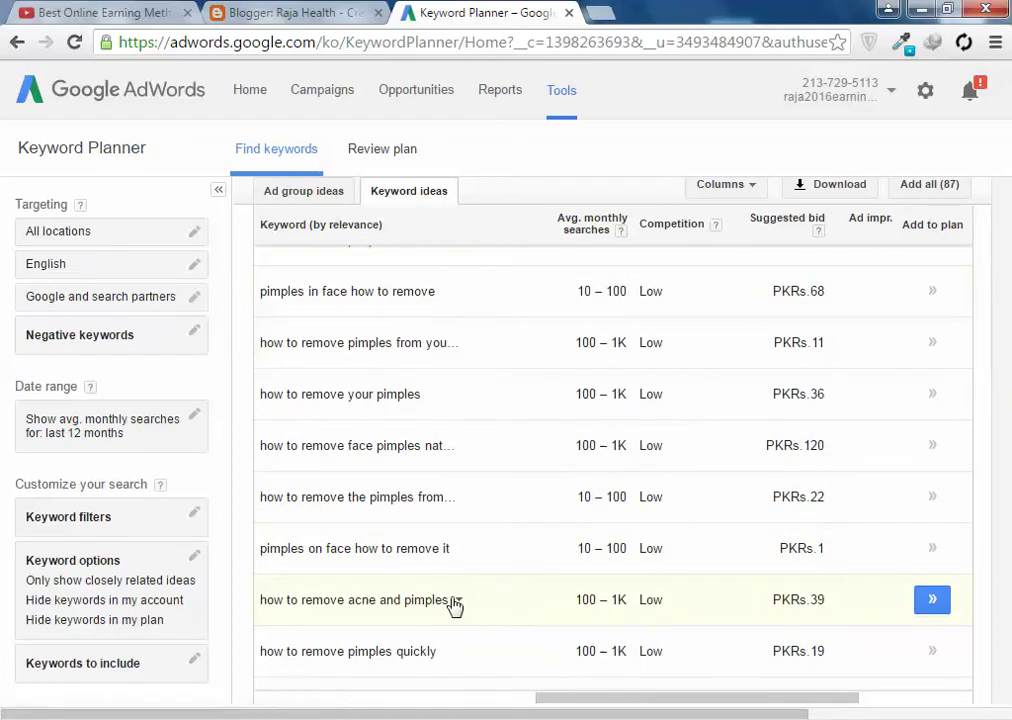
pyautogui.moveTo(452, 598); pyautogui.dragTo(260, 592)
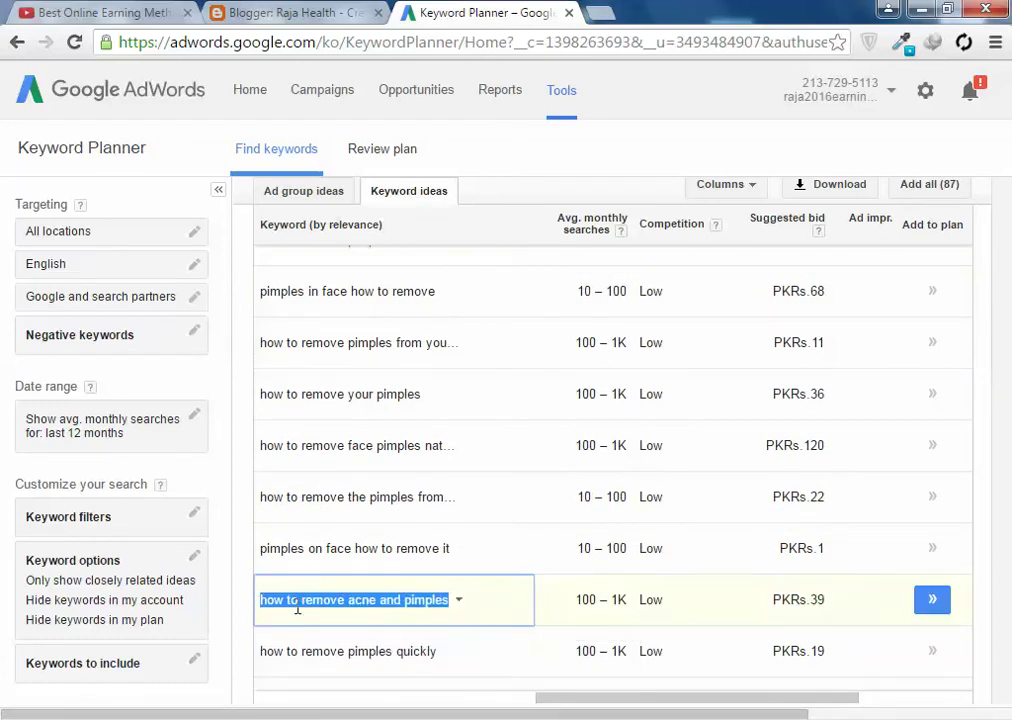
pyautogui.rightClick(297, 609)
pyautogui.click(339, 480)
pyautogui.scroll(1, 413, 483)
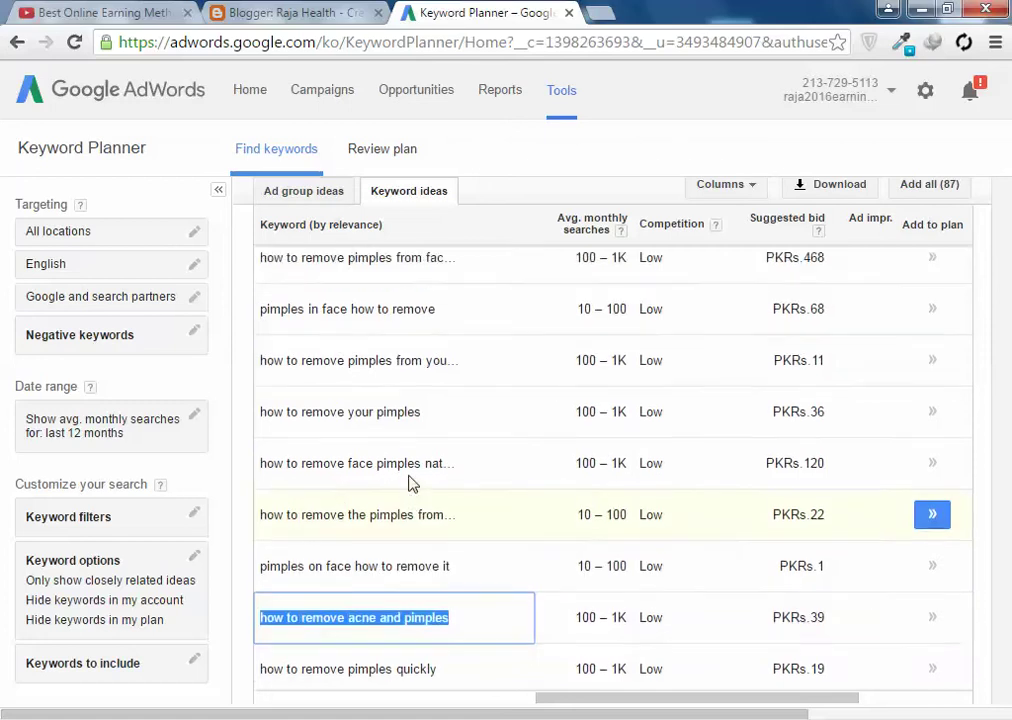
# Step: Switch to the Blogger post draft and paste the copied keyword as the post title
pyautogui.scroll(8, 411, 484)
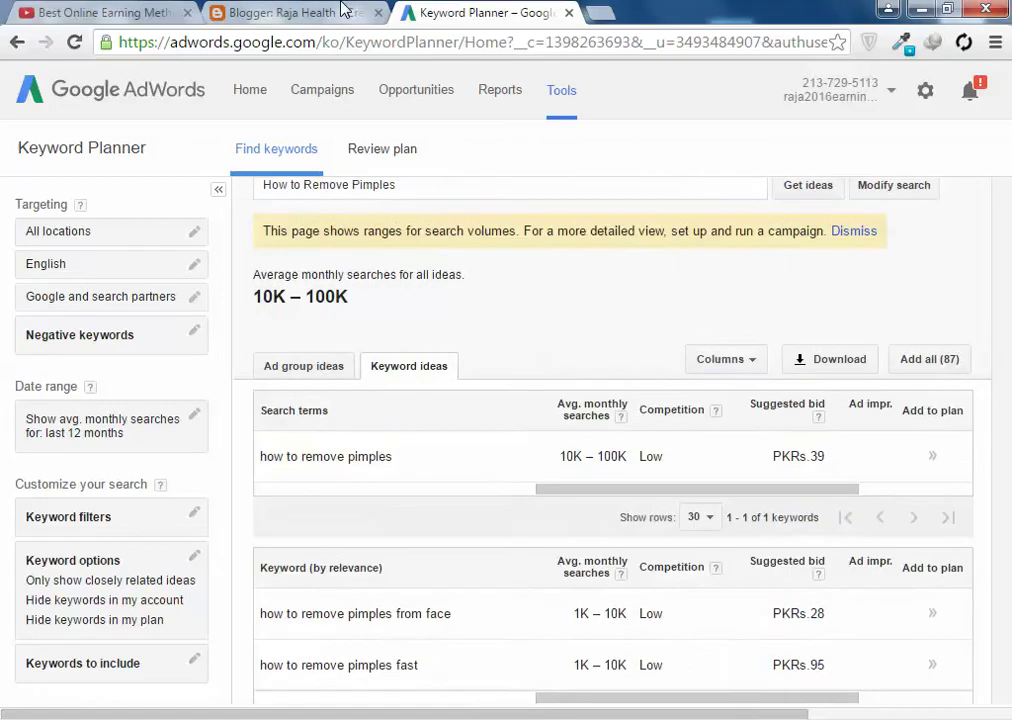
pyautogui.click(345, 10)
pyautogui.click(246, 142)
pyautogui.rightClick(264, 143)
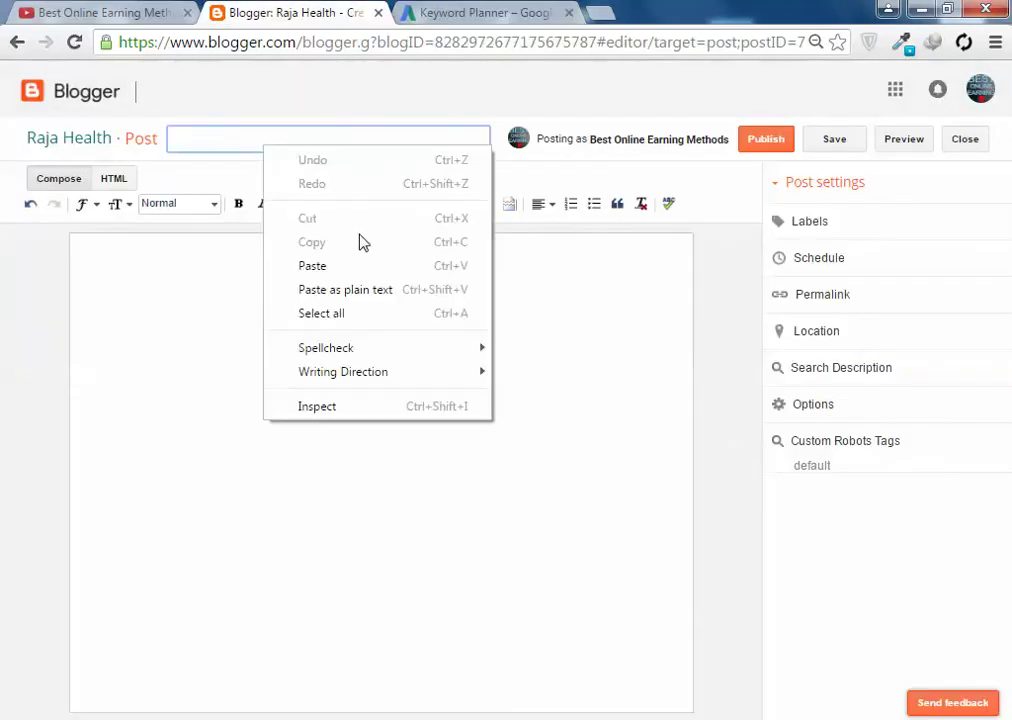
pyautogui.click(358, 263)
# Step: Return briefly to the keyword ideas, and extend the post title to "how to remove acne and pimples in just day"
pyautogui.click(410, 13)
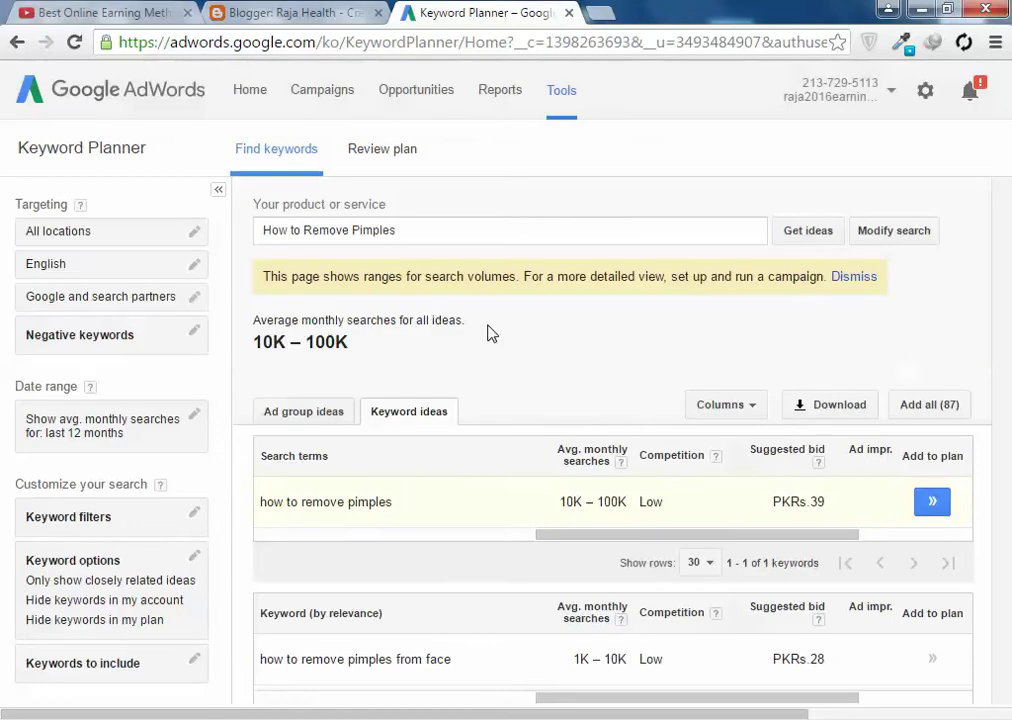
pyautogui.click(345, 10)
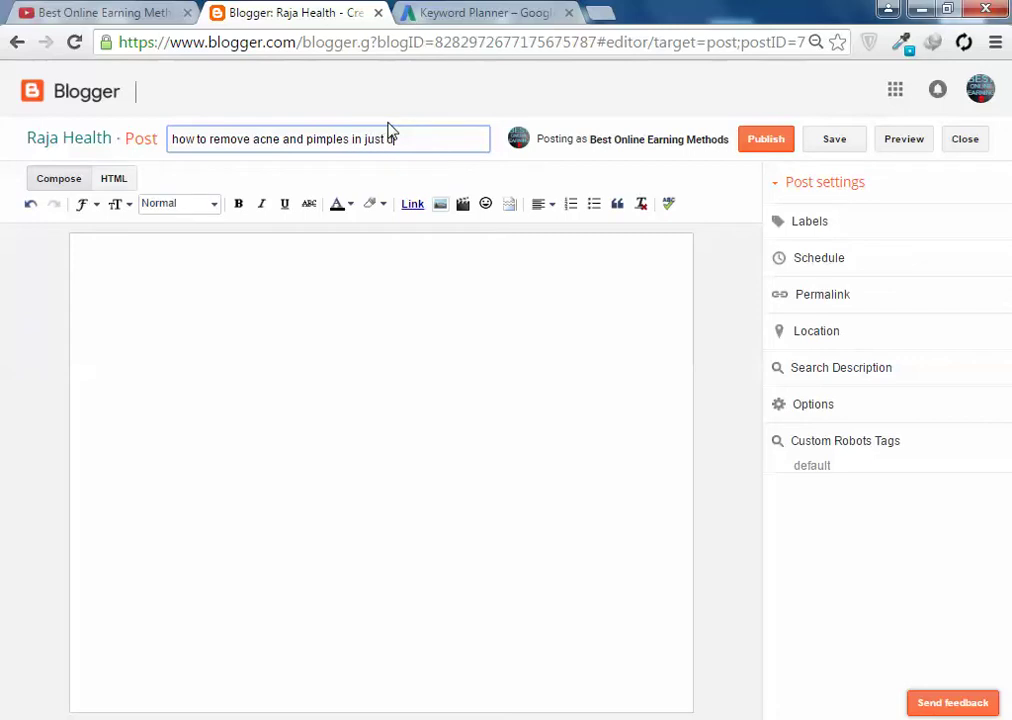
pyautogui.hotkey('ctrl', 'a')
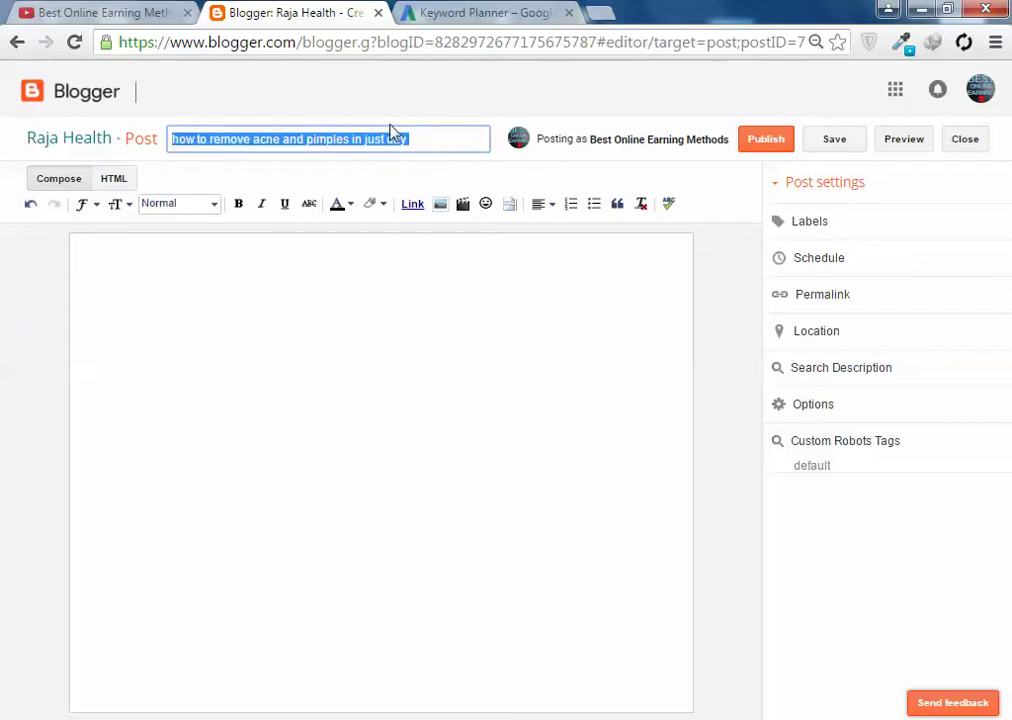
# Step: Copy the full post title "how to remove acne and pimples in just day"
pyautogui.click(526, 682)
pyautogui.click(440, 140)
pyautogui.click(341, 418)
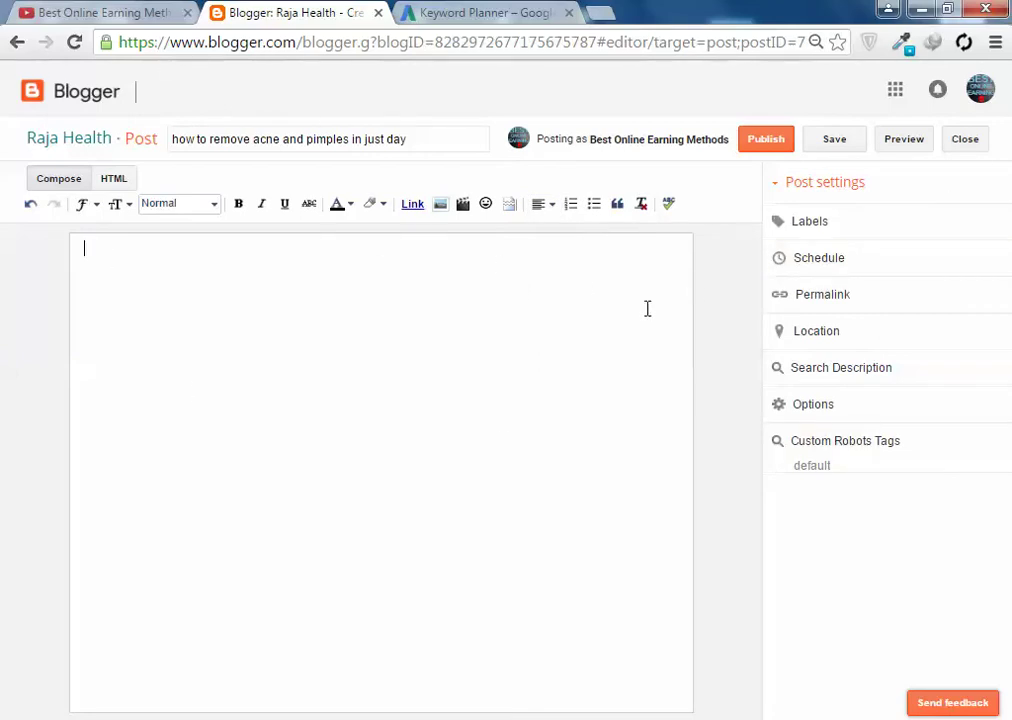
pyautogui.moveTo(429, 139); pyautogui.dragTo(131, 137)
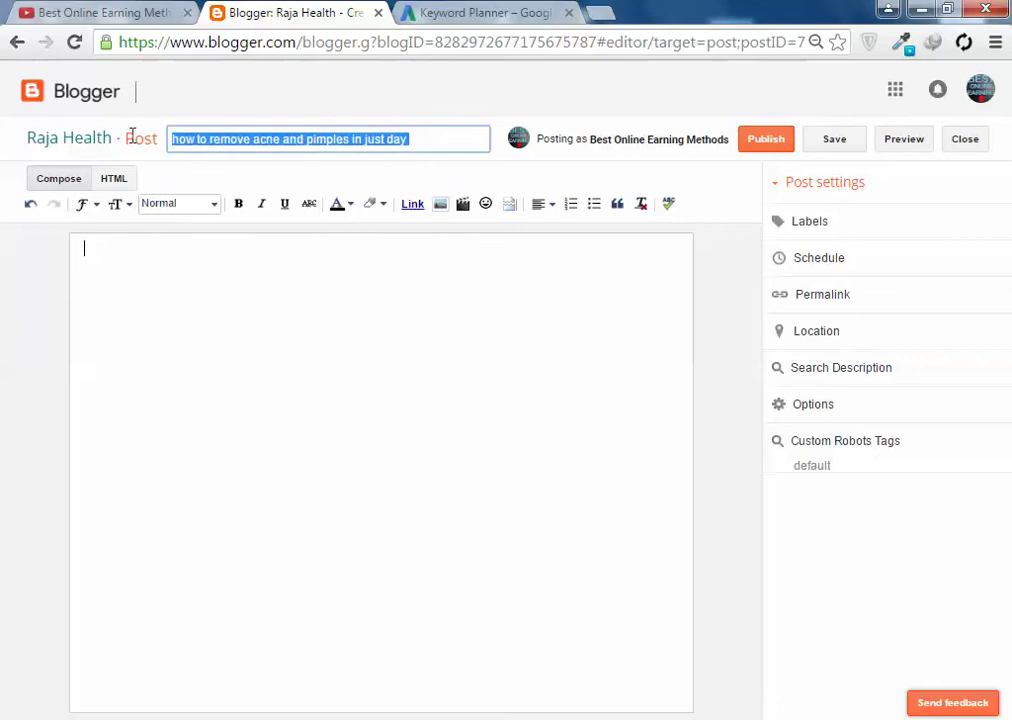
pyautogui.rightClick(253, 131)
pyautogui.click(330, 176)
pyautogui.click(442, 299)
pyautogui.click(447, 144)
pyautogui.click(453, 284)
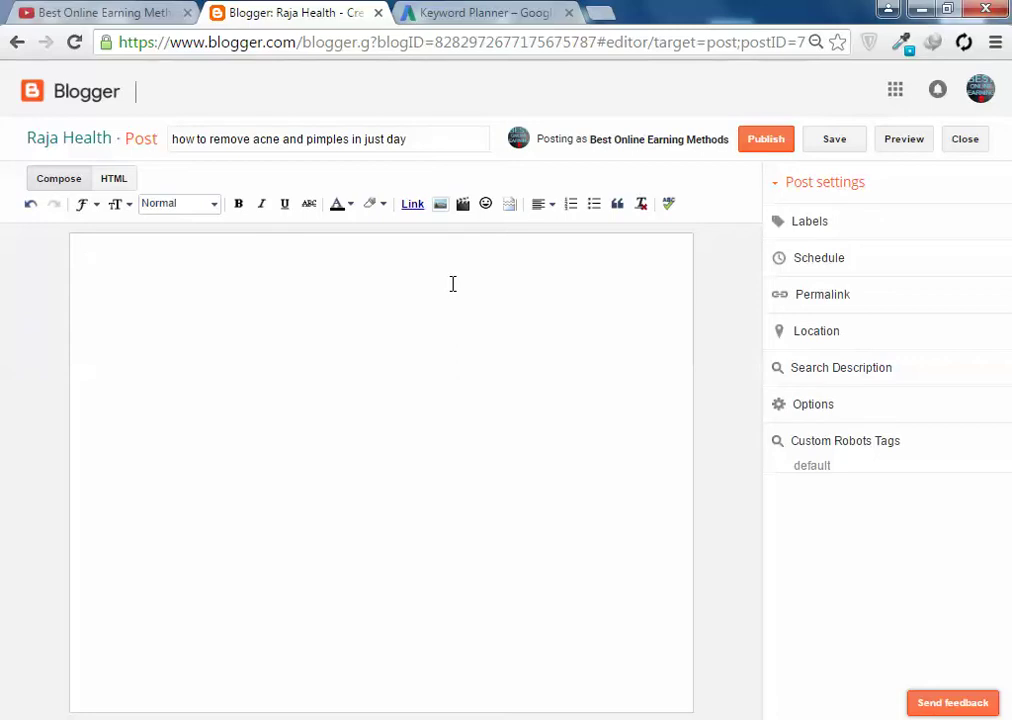
# Step: Search Google in a new browser tab for the copied post title "how to remove acne and pimples in just day"
pyautogui.click(598, 10)
pyautogui.moveTo(581, 14); pyautogui.dragTo(343, 10)
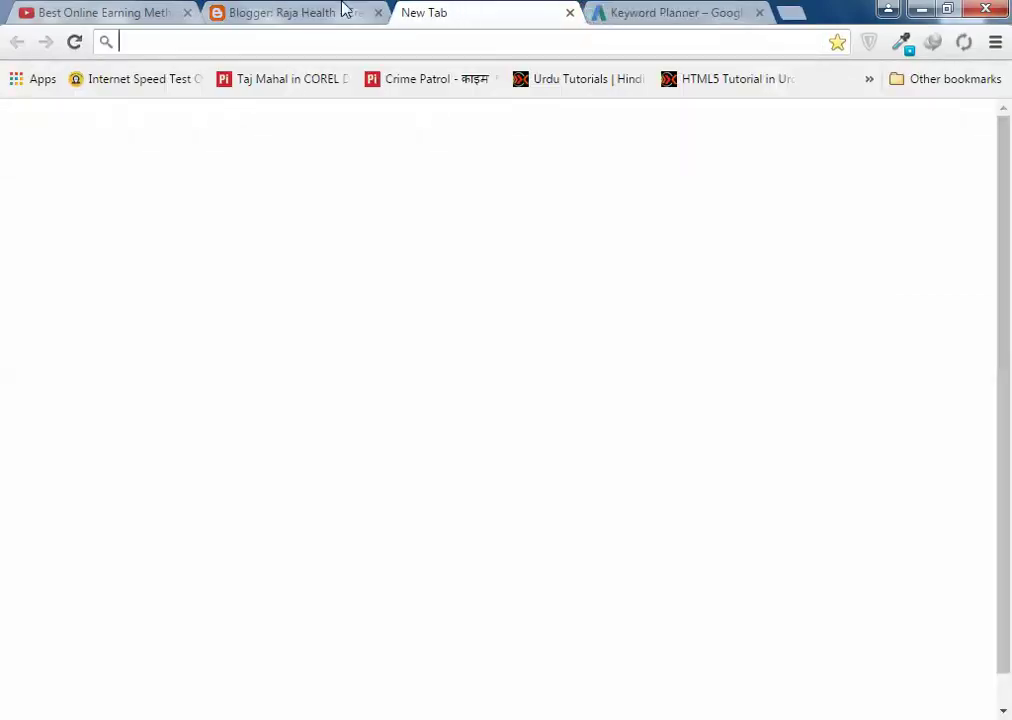
pyautogui.click(343, 10)
pyautogui.moveTo(468, 138); pyautogui.dragTo(168, 138)
pyautogui.click(159, 248)
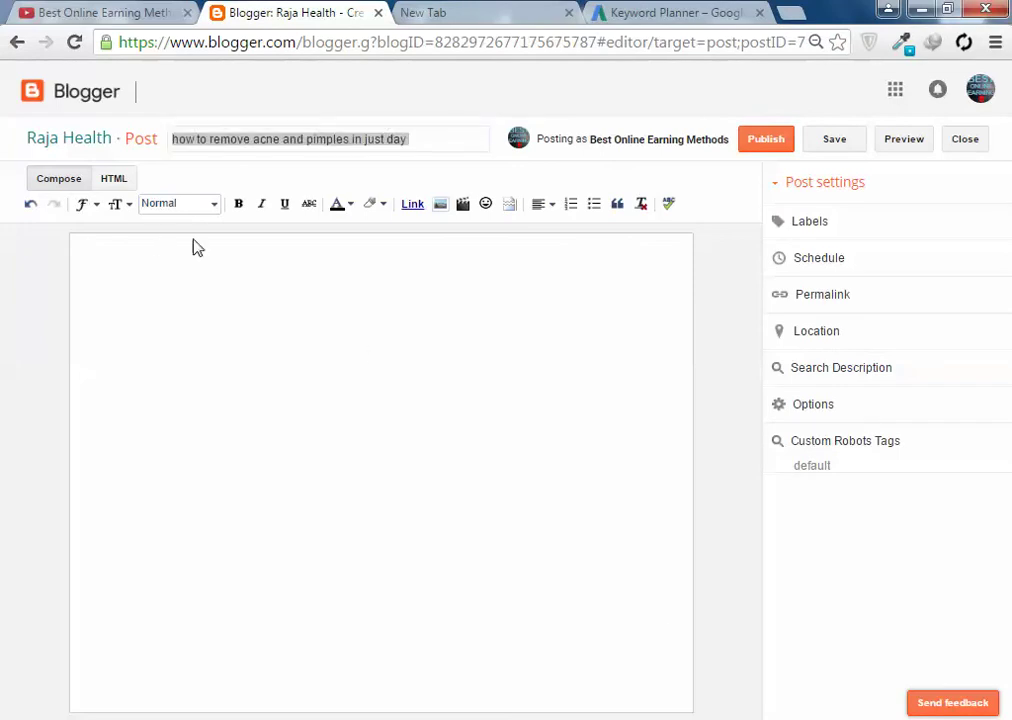
pyautogui.click(480, 12)
pyautogui.rightClick(461, 44)
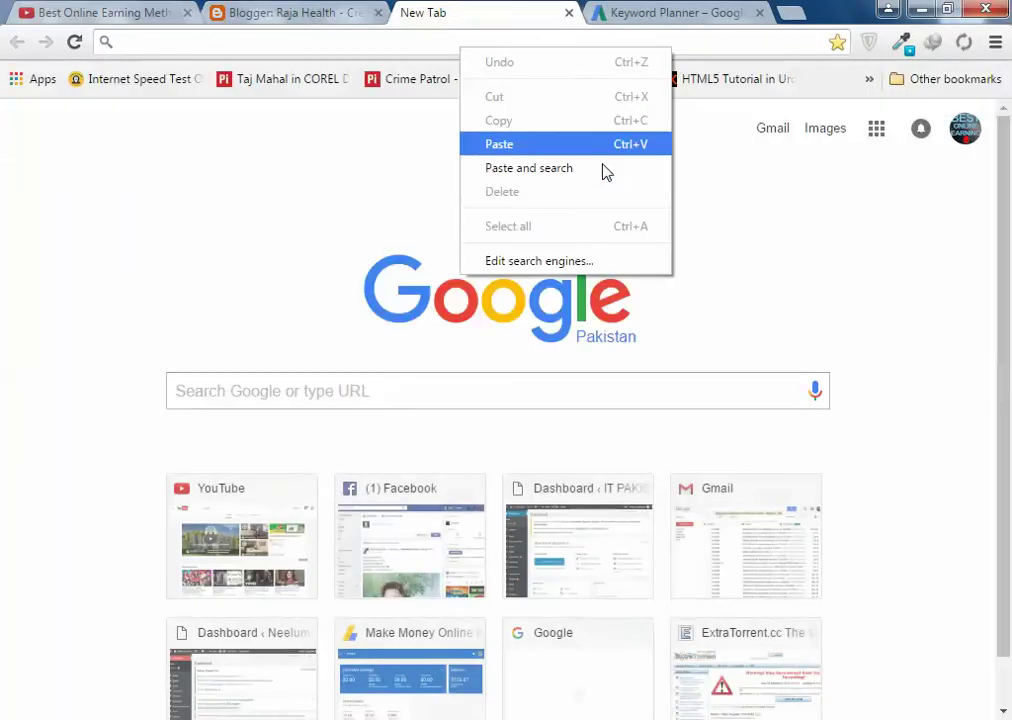
pyautogui.click(547, 170)
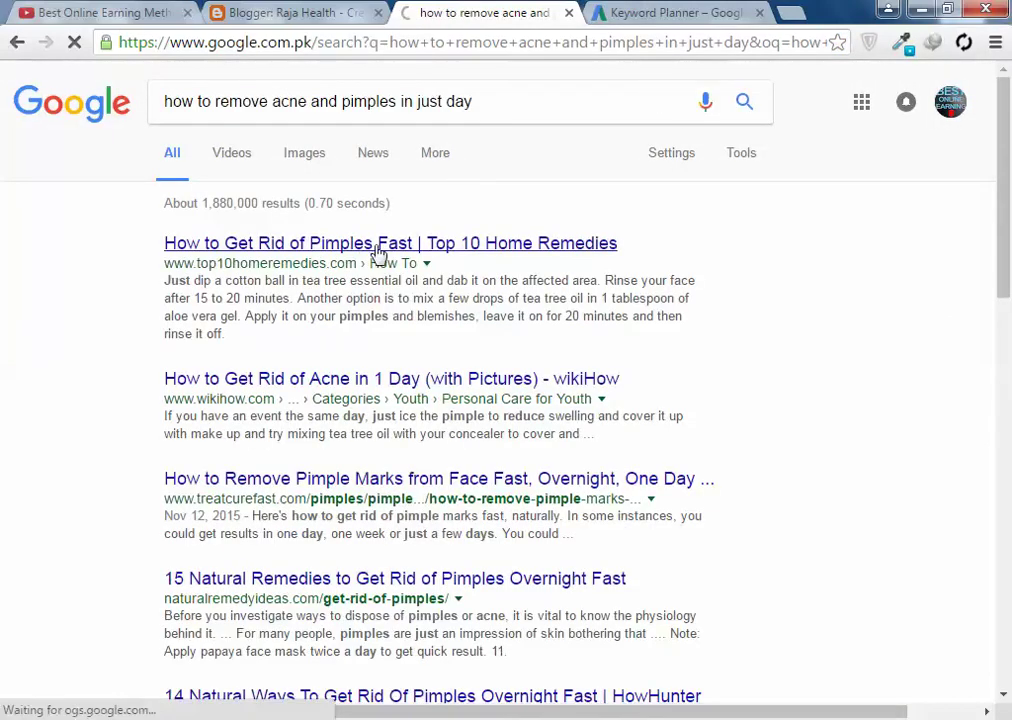
# Step: Open the treatcurefast.com search result about removing pimple marks in its own tab and switch to it
pyautogui.click(372, 379)
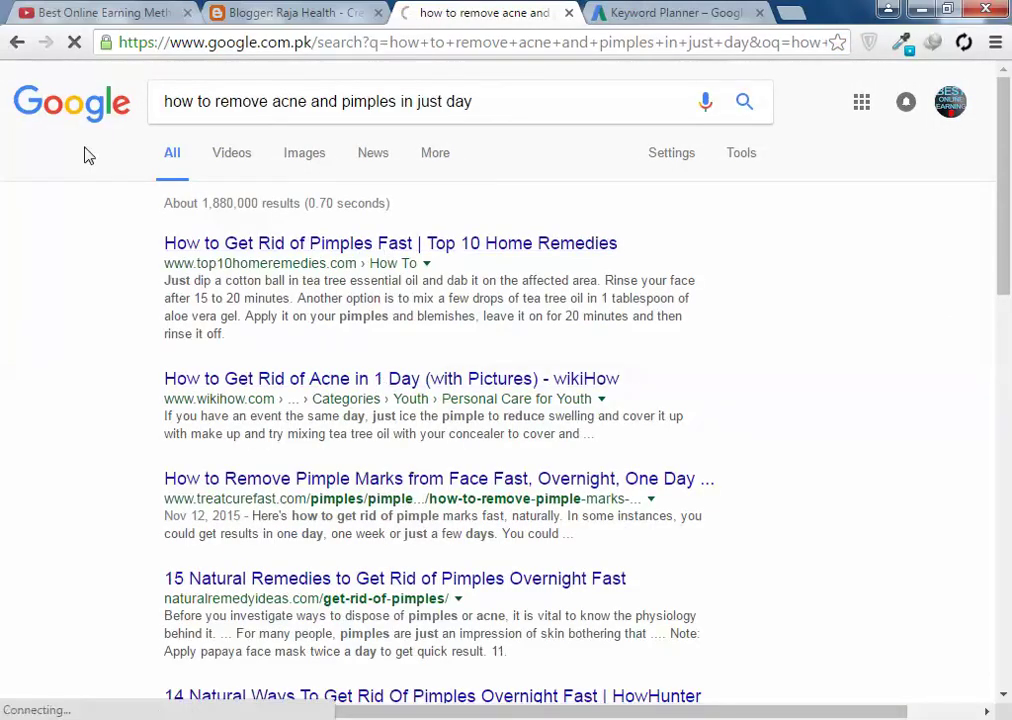
pyautogui.middleClick(390, 483)
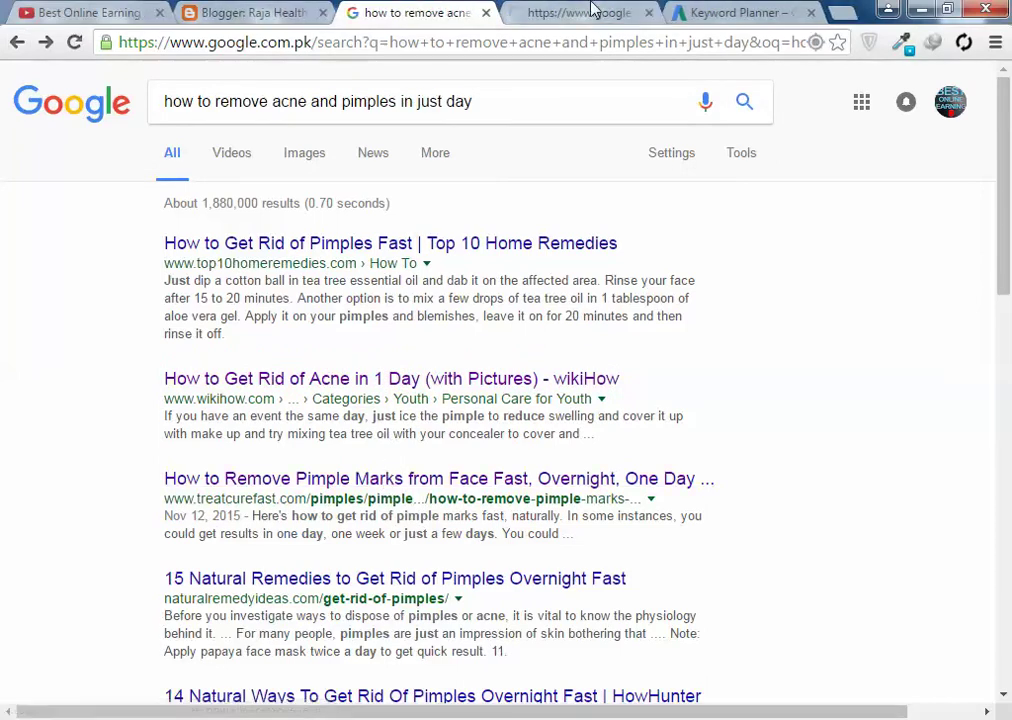
pyautogui.moveTo(567, 8); pyautogui.dragTo(513, 9)
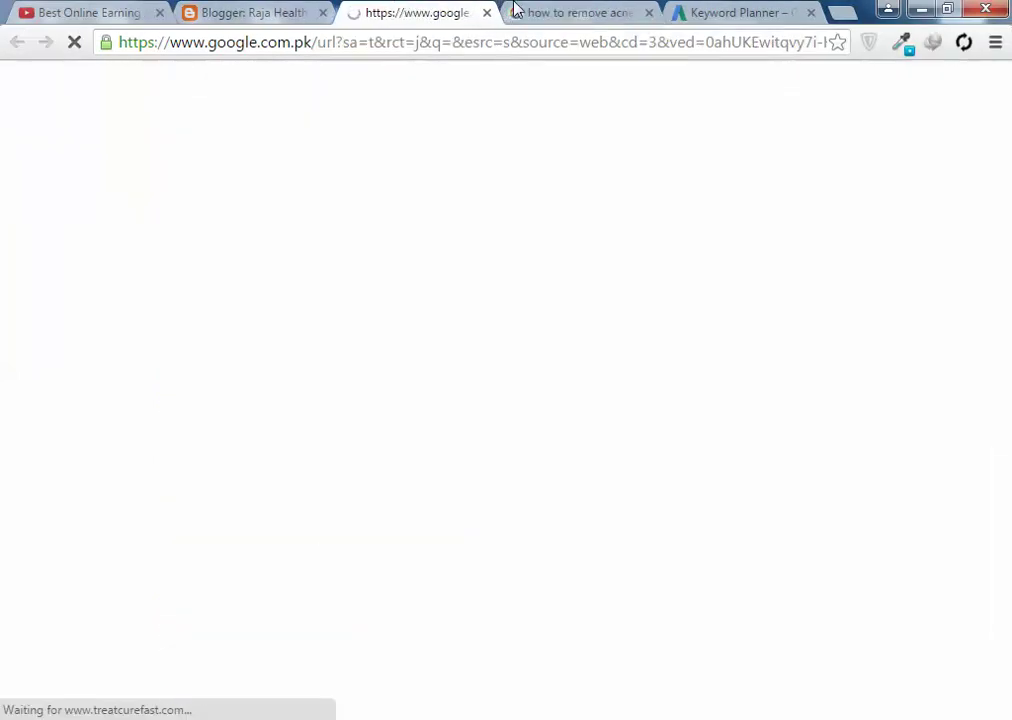
pyautogui.click(605, 10)
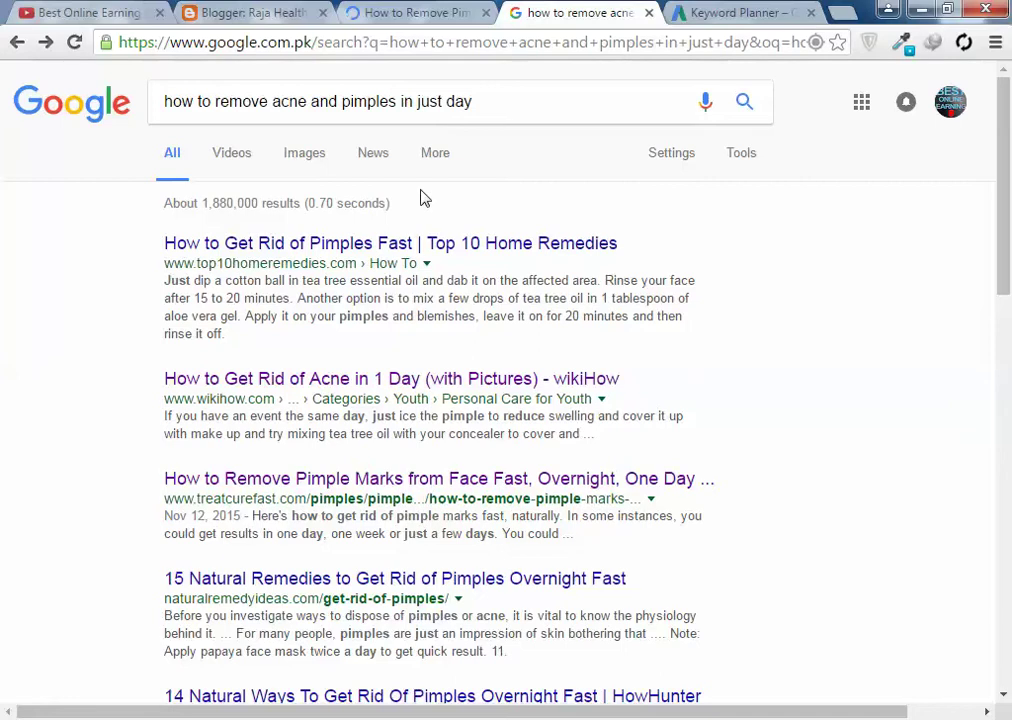
pyautogui.scroll(-4, 509, 358)
pyautogui.click(436, 11)
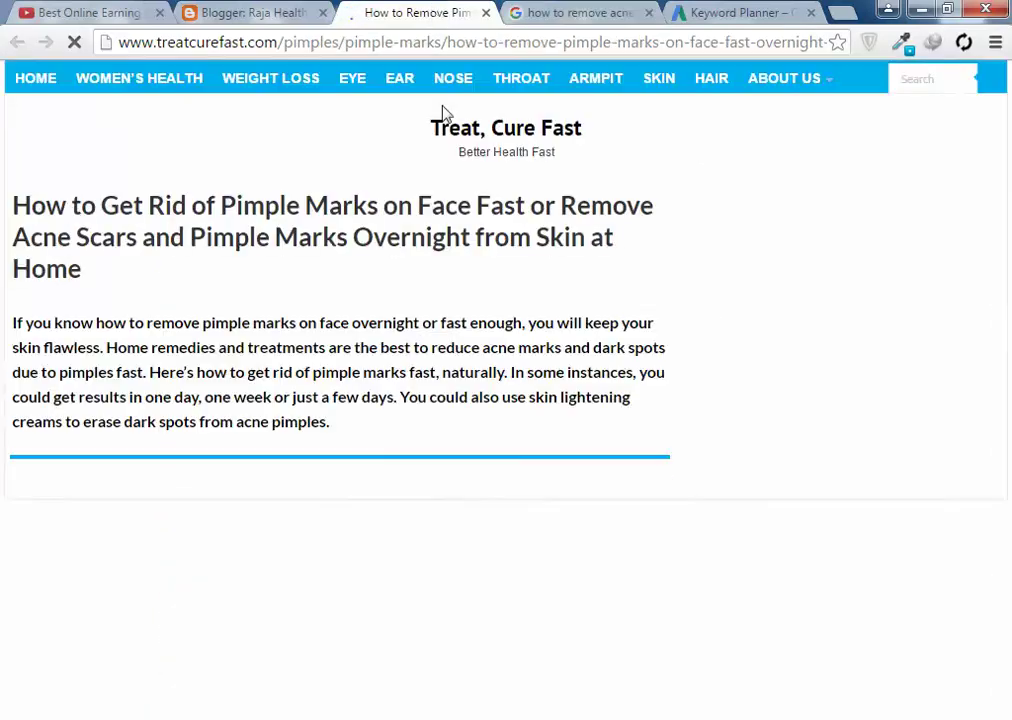
# Step: Look over the pimple marks article and copy its bold introductory paragraph
pyautogui.scroll(-5, 244, 384)
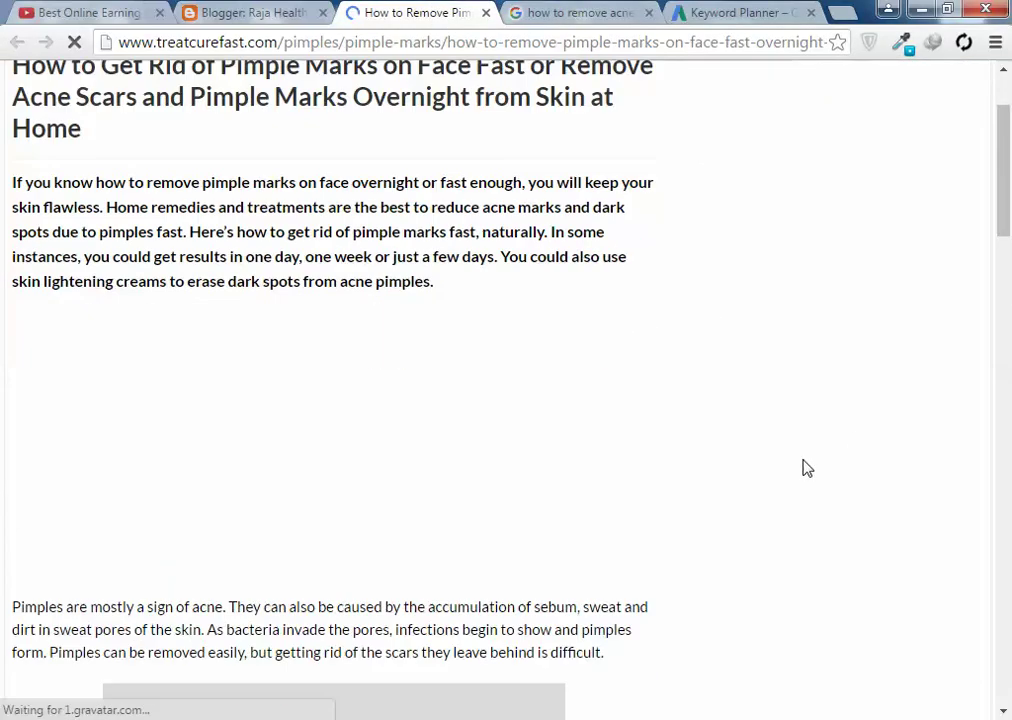
pyautogui.scroll(4, 533, 368)
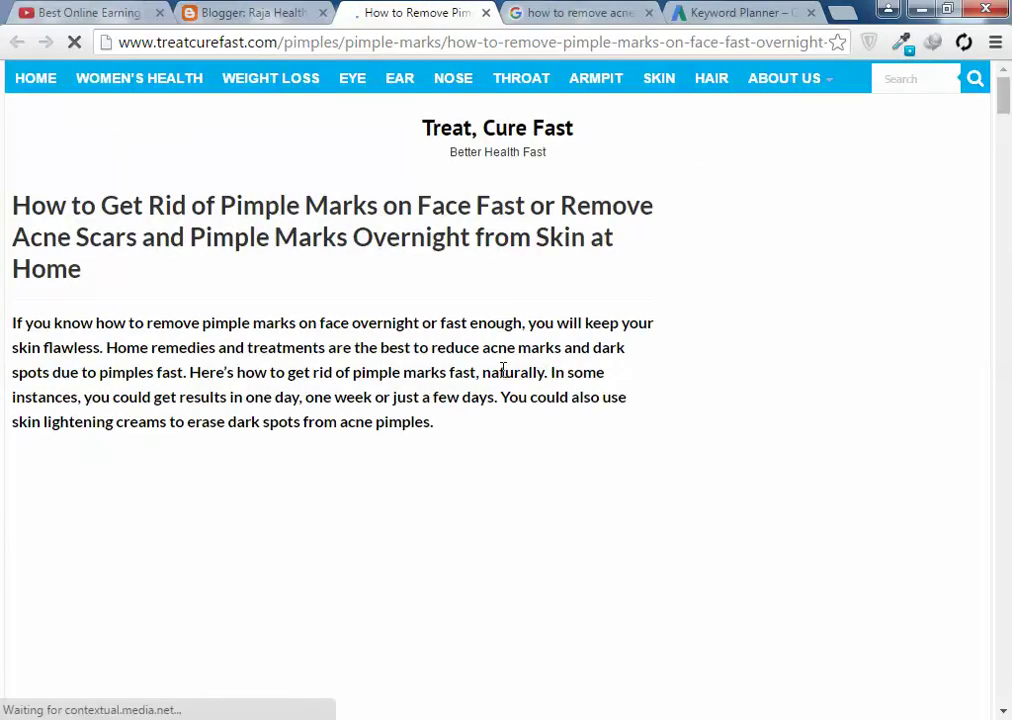
pyautogui.scroll(-2, 501, 368)
pyautogui.scroll(2, 517, 348)
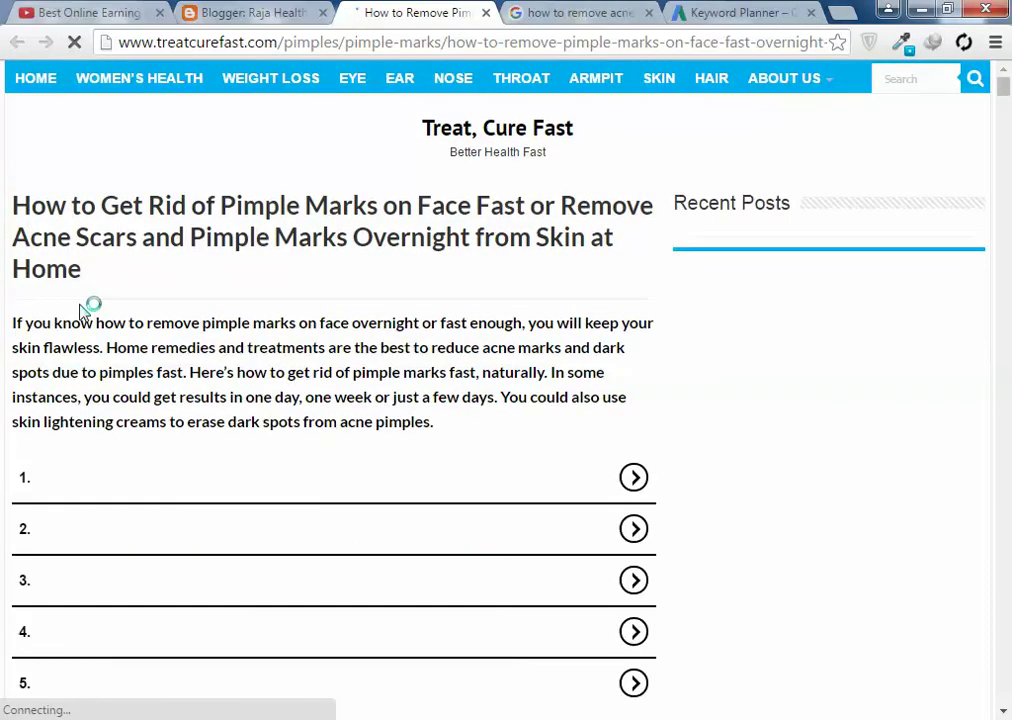
pyautogui.moveTo(24, 328)
pyautogui.mouseDown()
pyautogui.moveTo(411, 407)
pyautogui.moveTo(361, 423)
pyautogui.moveTo(45, 357)
pyautogui.moveTo(12, 322)
pyautogui.mouseUp()
pyautogui.hotkey('ctrl', 'c')
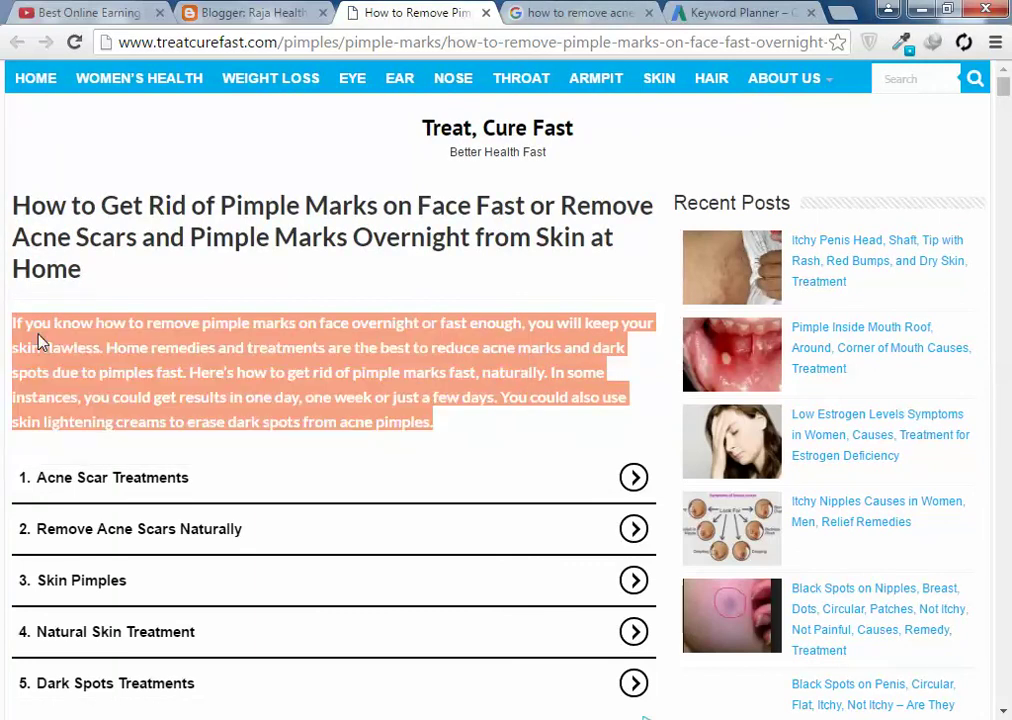
# Step: Open Notepad, paste the copied paragraph to strip its formatting, and copy all of the plain text
pyautogui.press('super')
pyautogui.write('note[')
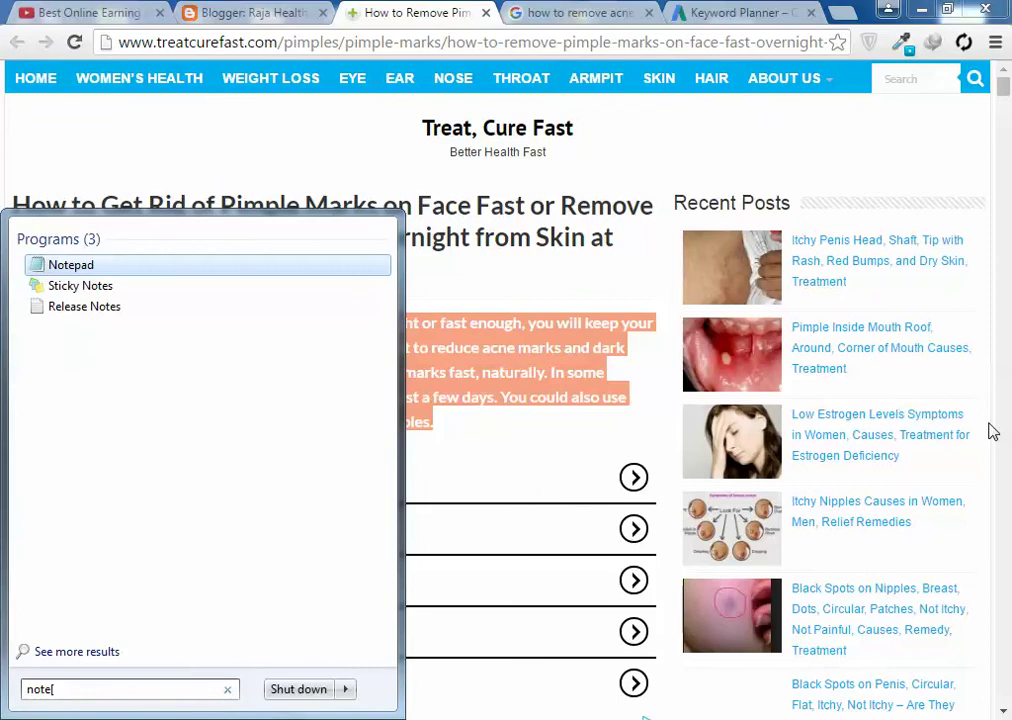
pyautogui.press('BackSpace')
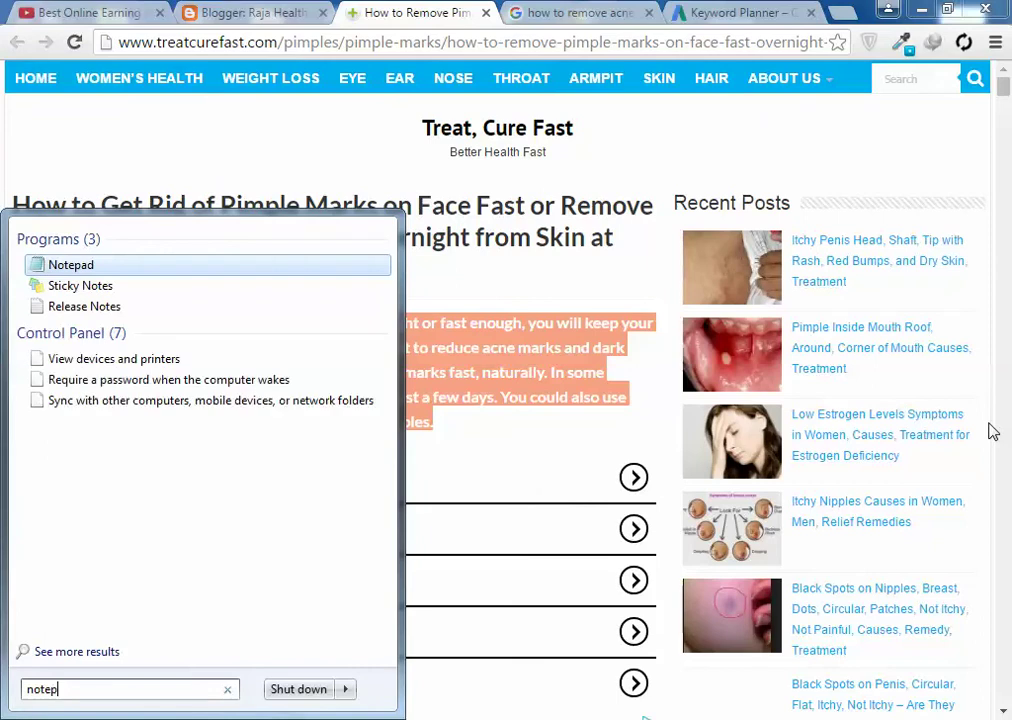
pyautogui.write('pad')
pyautogui.press('Return')
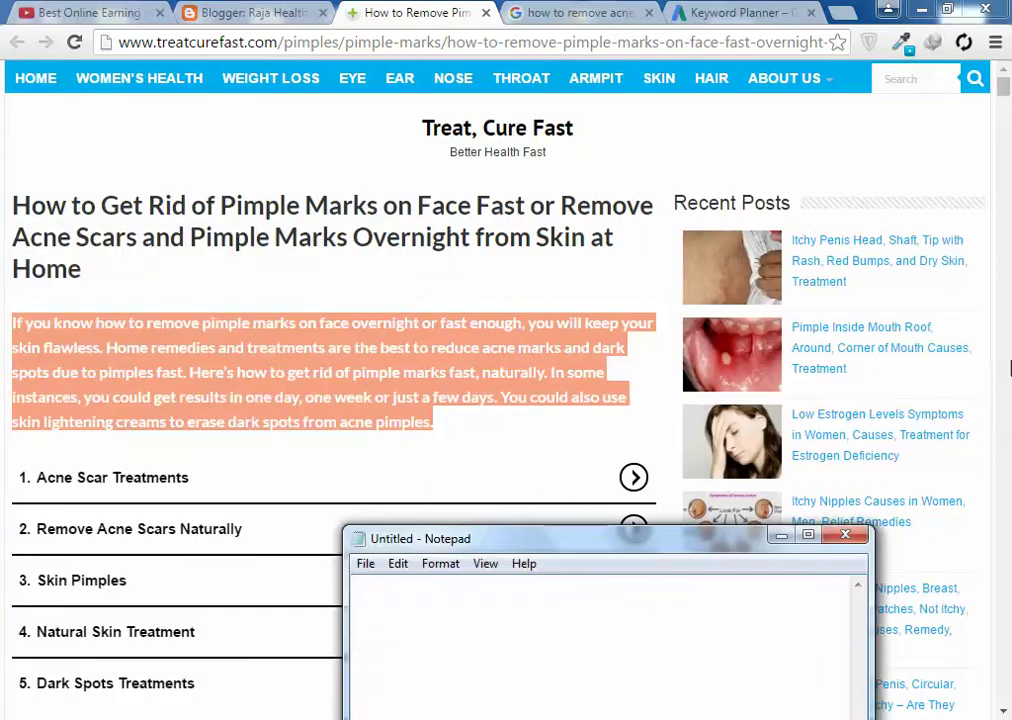
pyautogui.hotkey('ctrl', 'v')
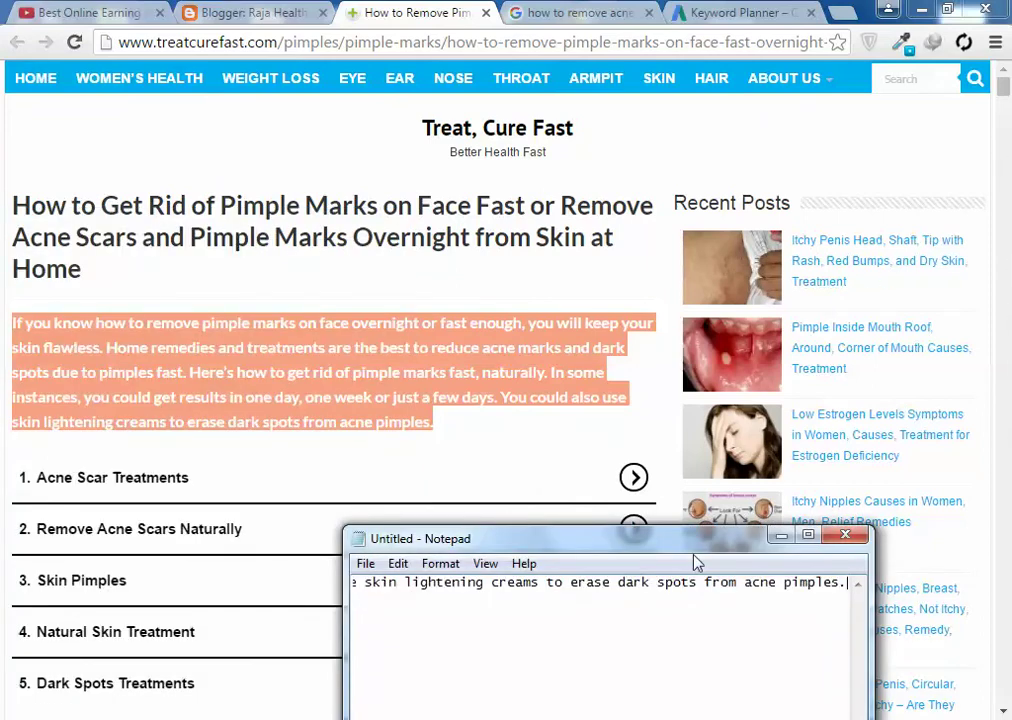
pyautogui.hotkey('ctrl', 'a')
pyautogui.hotkey('ctrl', 'c')
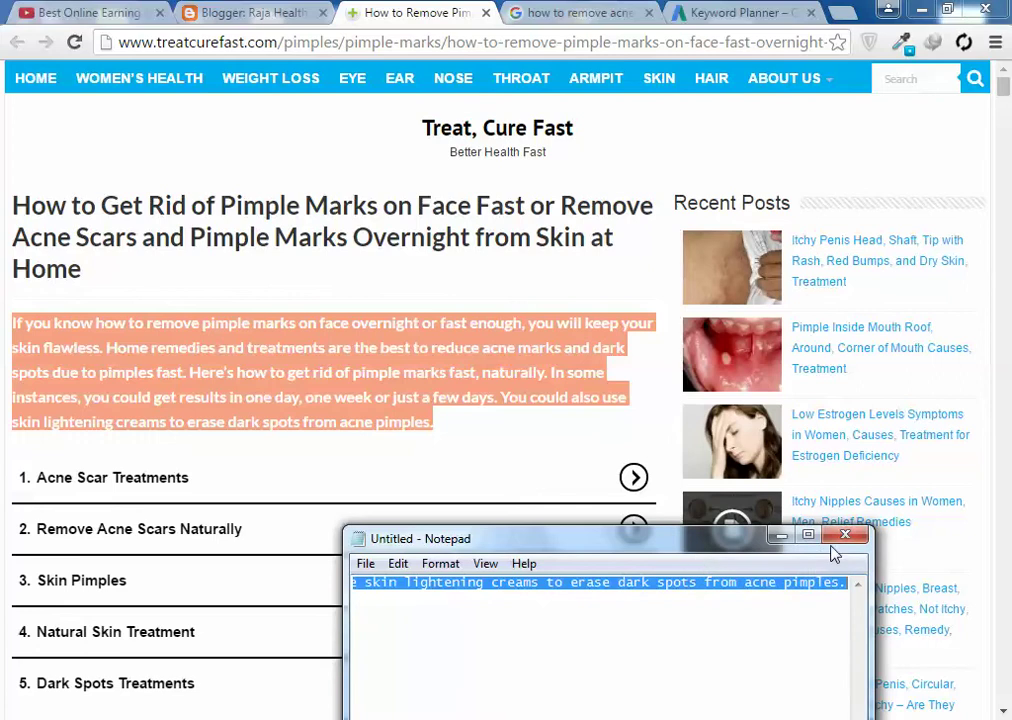
# Step: Paste the plain text into the body of the Blogger post and compare it with the source article's paragraph
pyautogui.click(250, 12)
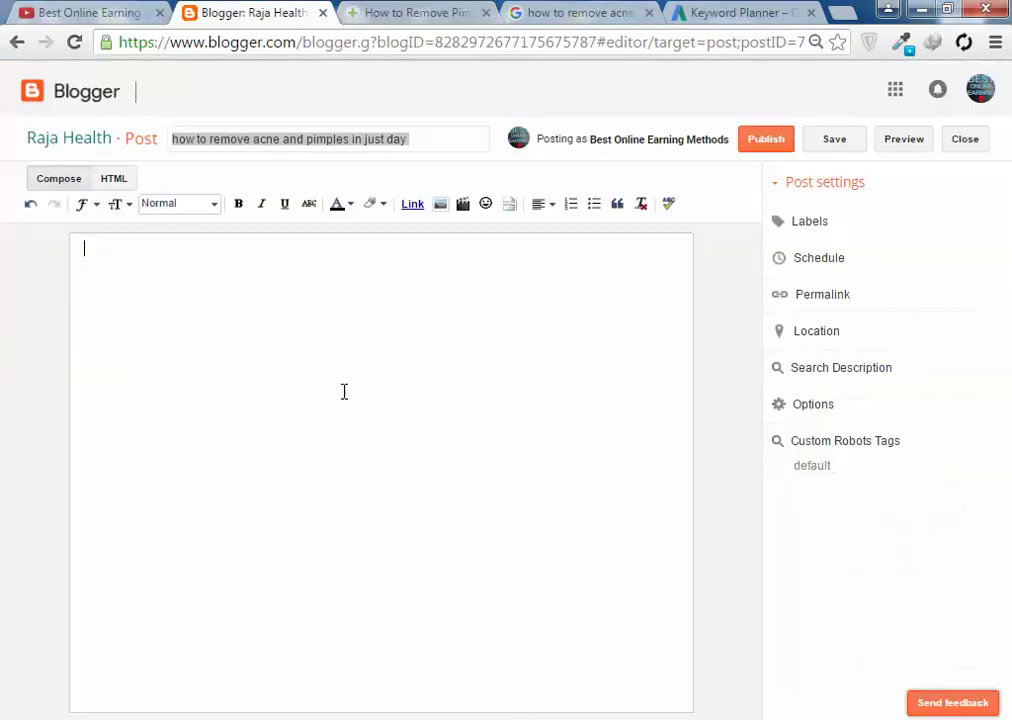
pyautogui.hotkey('ctrl', 'v')
pyautogui.moveTo(328, 312); pyautogui.dragTo(56, 228)
pyautogui.click(360, 12)
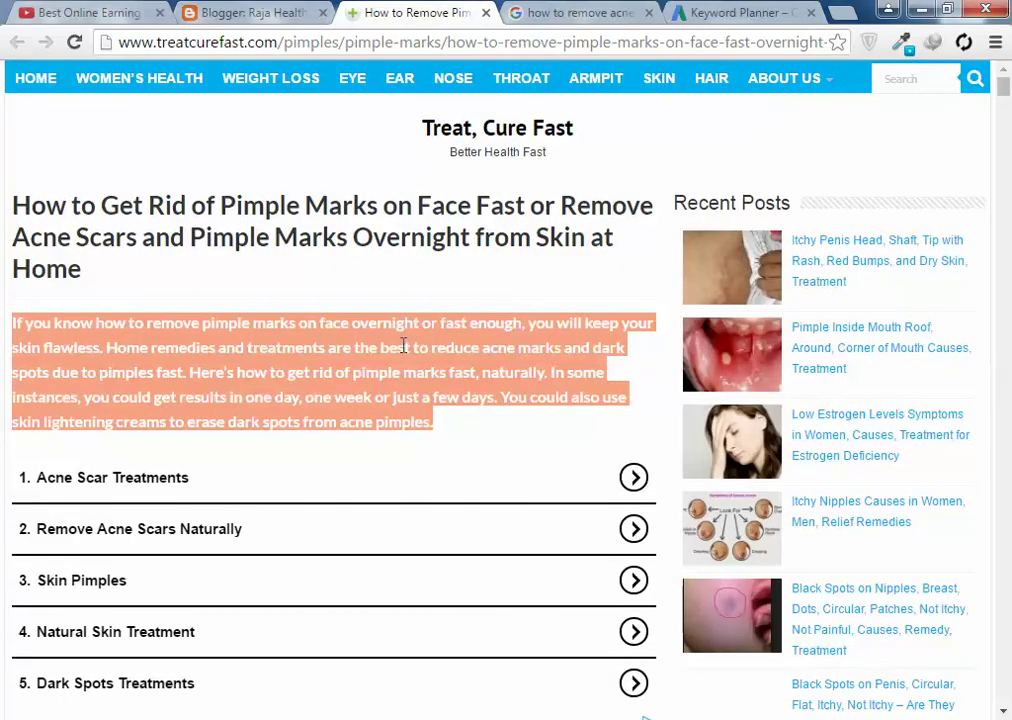
pyautogui.click(253, 12)
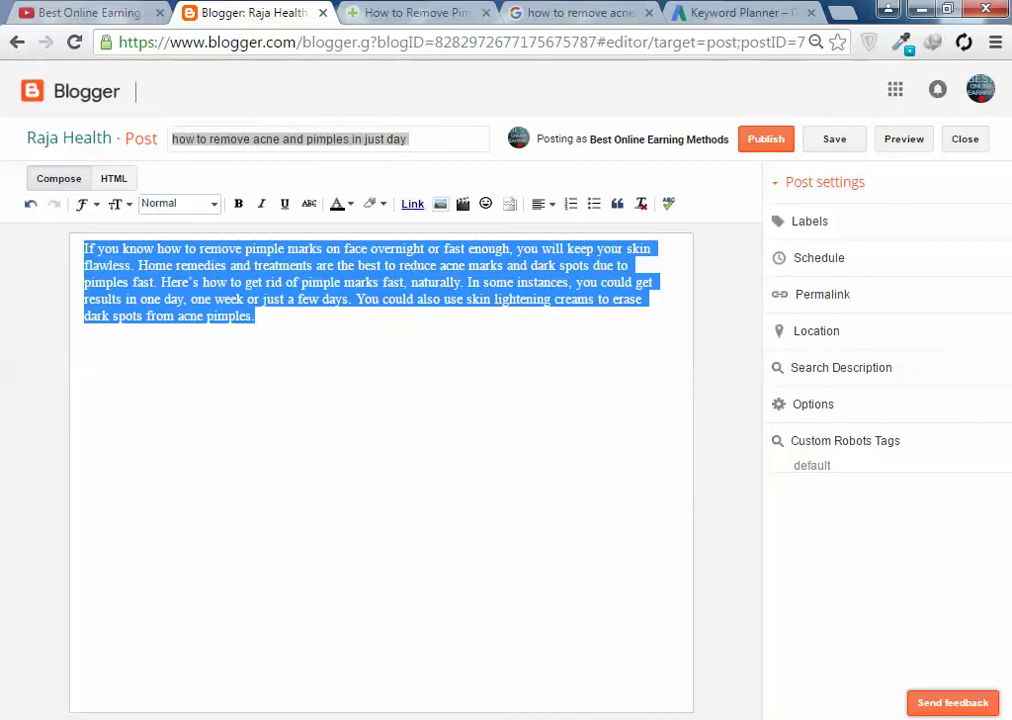
# Step: Clear the pasted text from Notepad and return to the Blogger post draft
pyautogui.hotkey('alt', 'Tab')
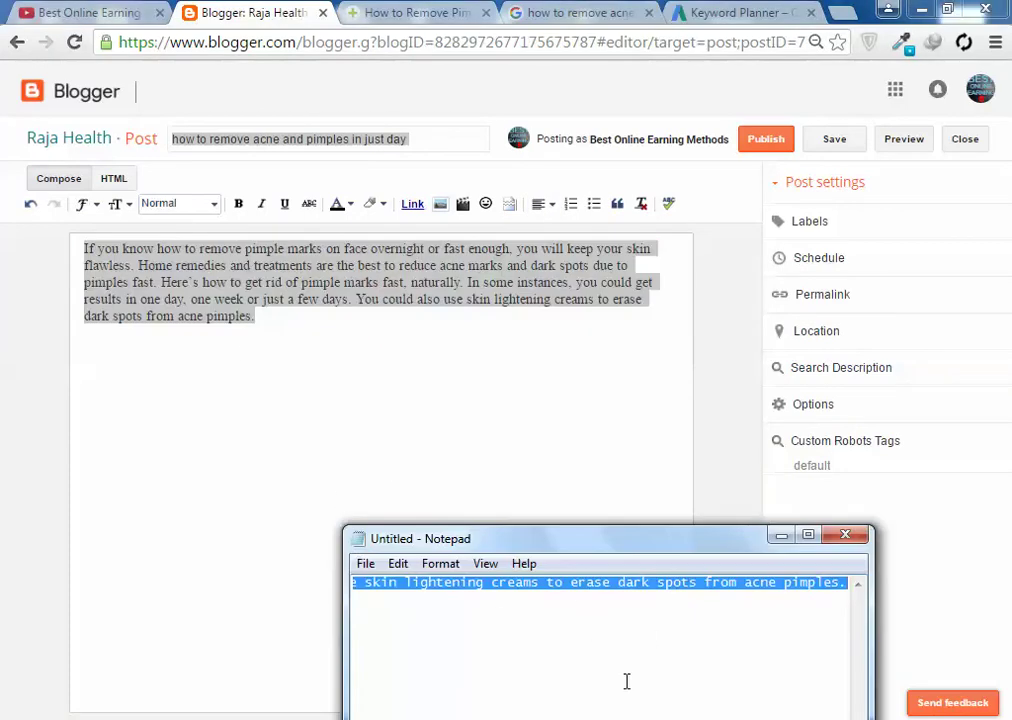
pyautogui.press('Delete')
pyautogui.hotkey('alt', 'Tab')
# Step: Set the alignment of the whole pasted paragraph in the post body to justified
pyautogui.click(303, 301)
pyautogui.hotkey('ctrl', 'a')
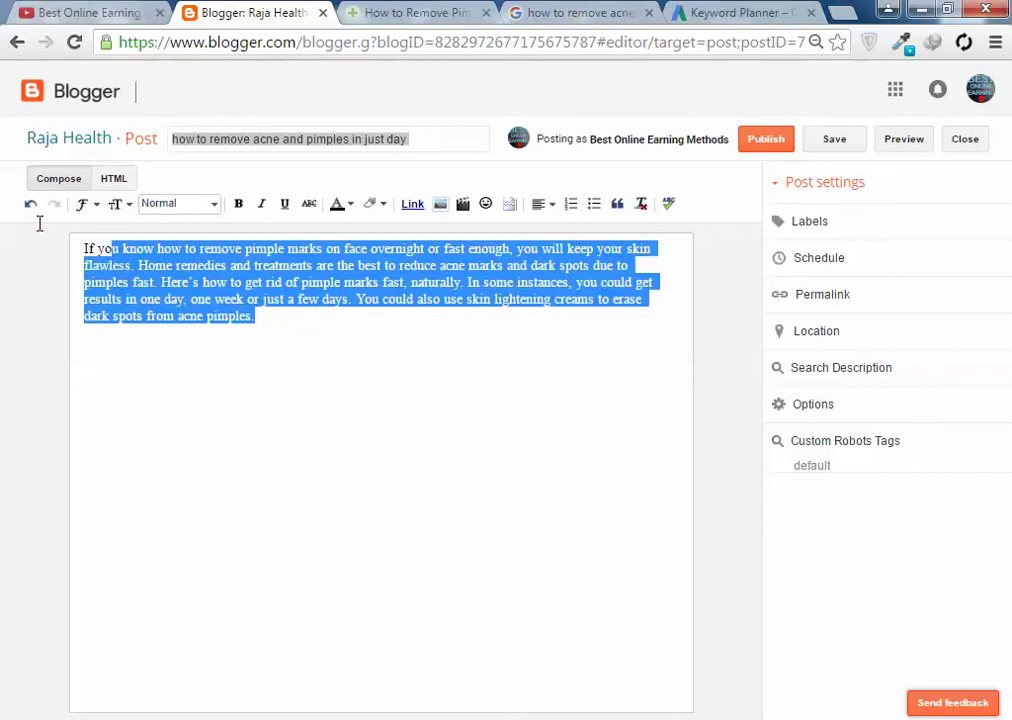
pyautogui.click(562, 345)
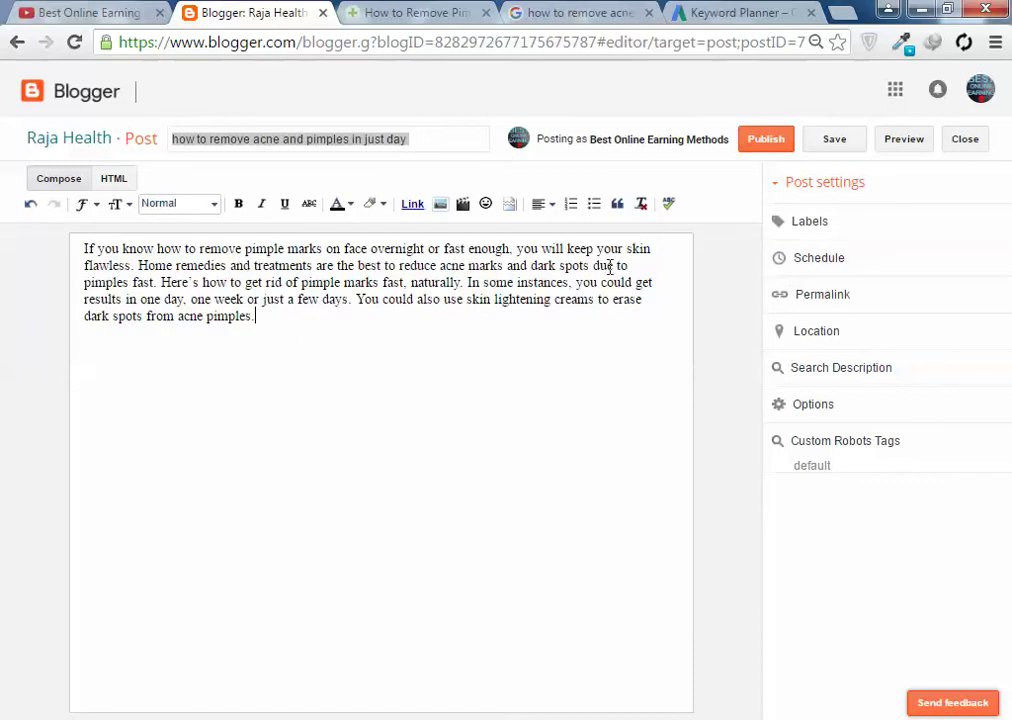
pyautogui.scroll(1, 594, 264)
pyautogui.moveTo(439, 378); pyautogui.dragTo(46, 265)
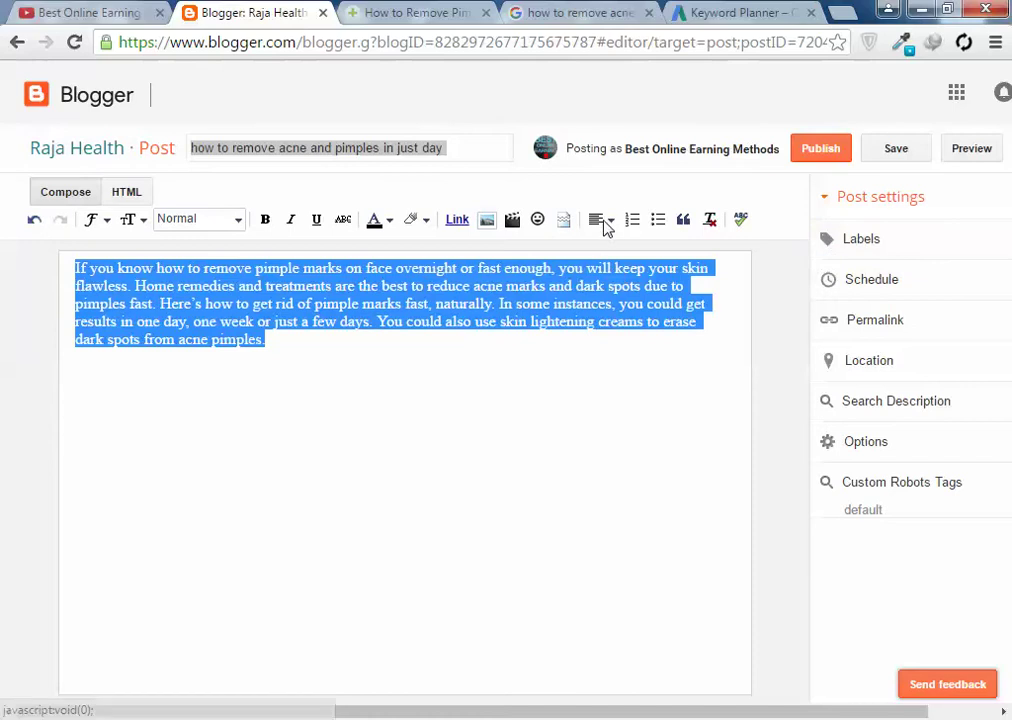
pyautogui.click(692, 292)
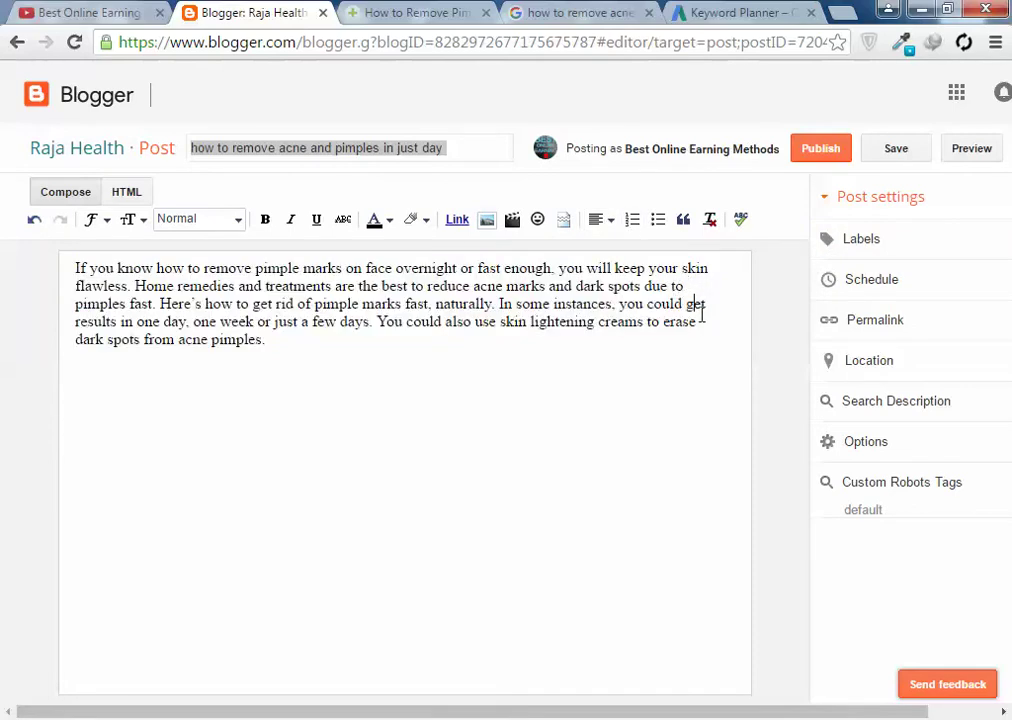
pyautogui.click(343, 341)
pyautogui.moveTo(280, 337); pyautogui.dragTo(41, 253)
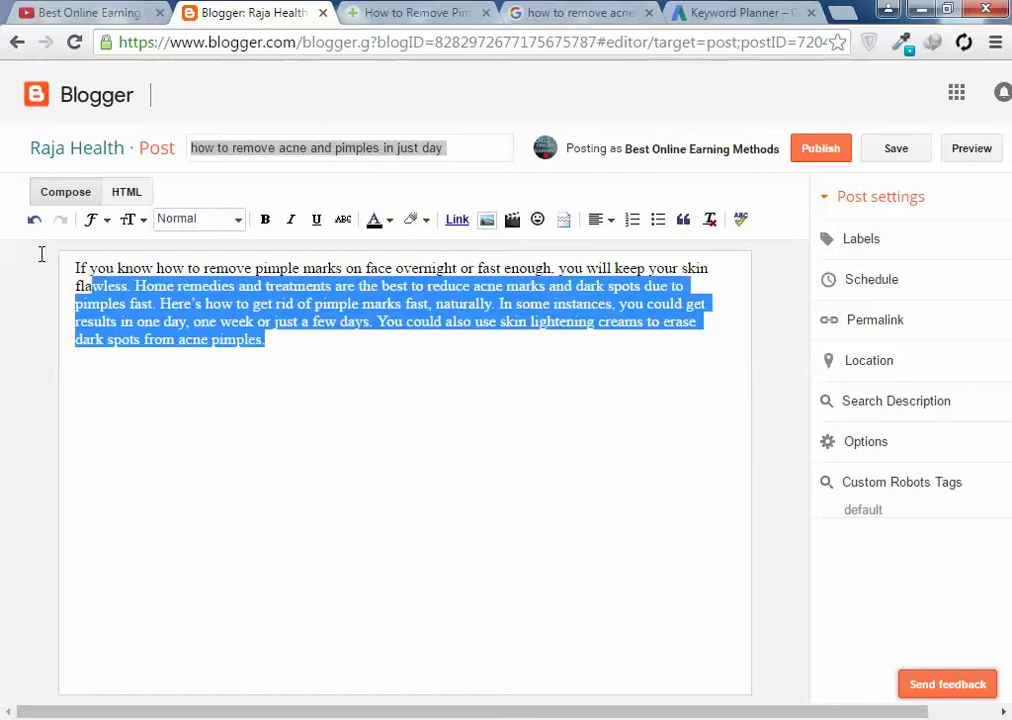
pyautogui.click(610, 222)
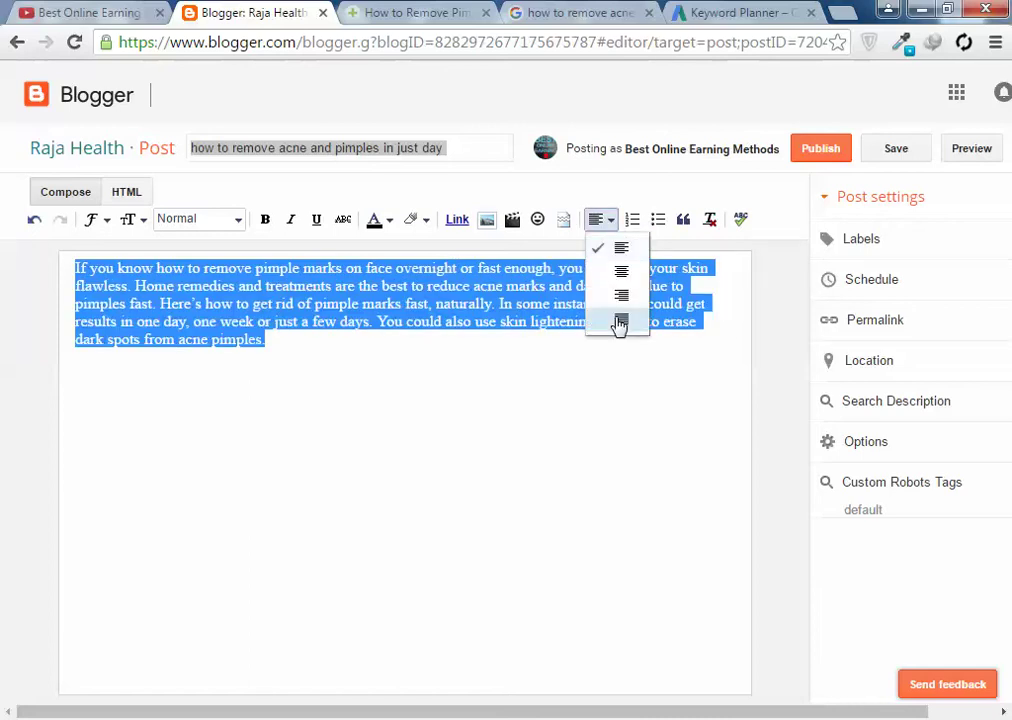
pyautogui.click(620, 323)
pyautogui.click(523, 355)
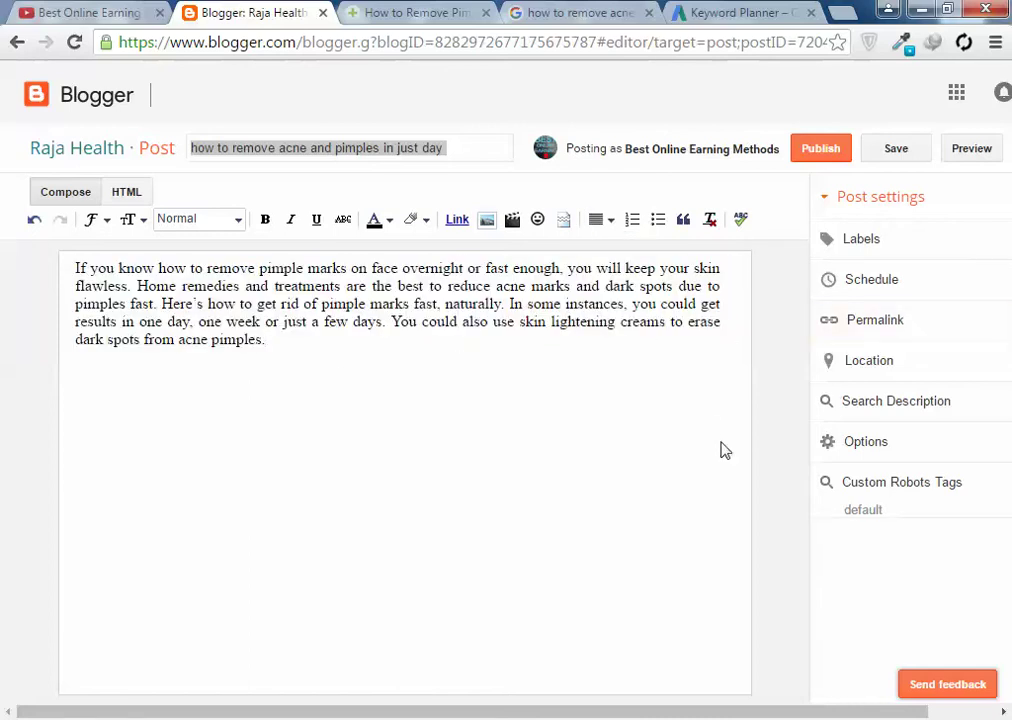
# Step: Save the post draft and open its preview, closing the source article's tab
pyautogui.hotkey('ctrl', '-')
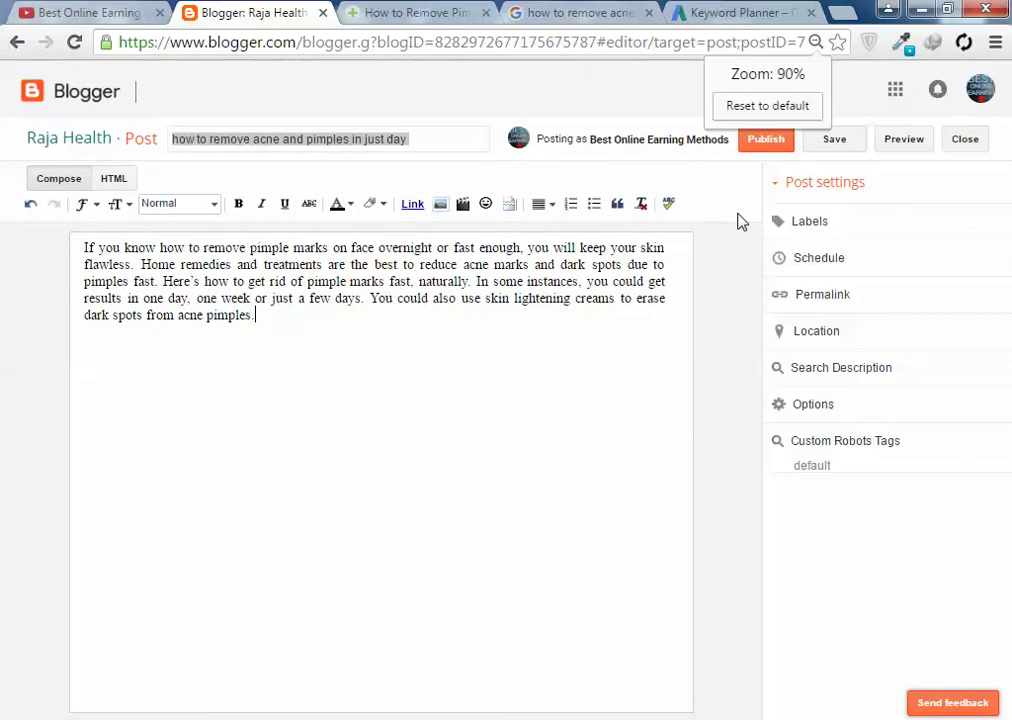
pyautogui.click(835, 146)
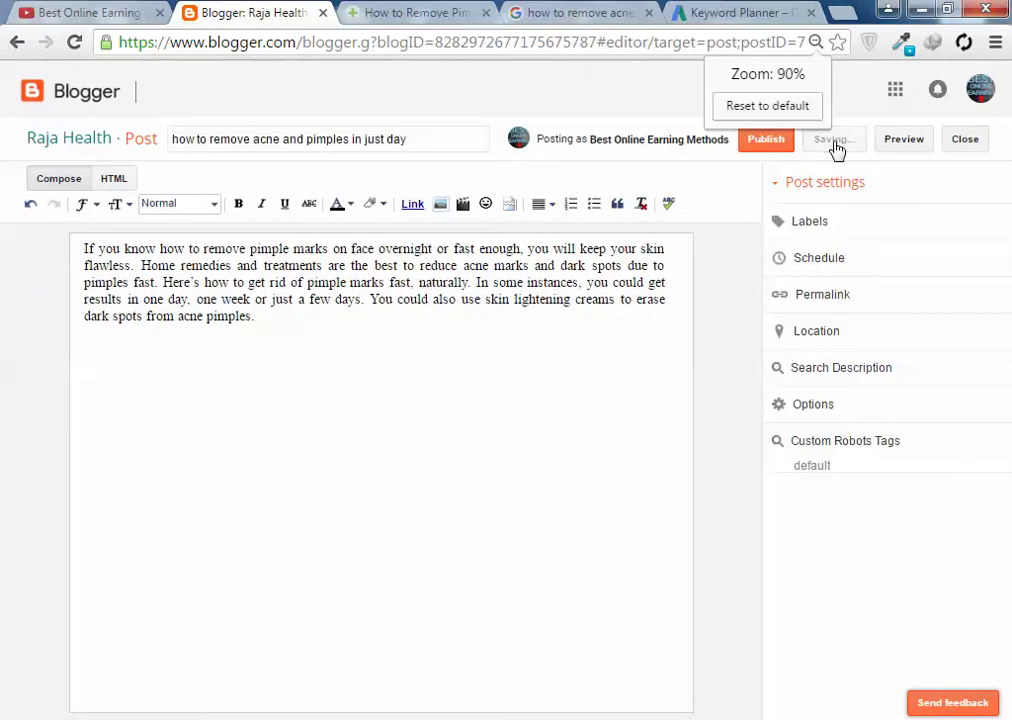
pyautogui.click(904, 145)
pyautogui.middleClick(474, 8)
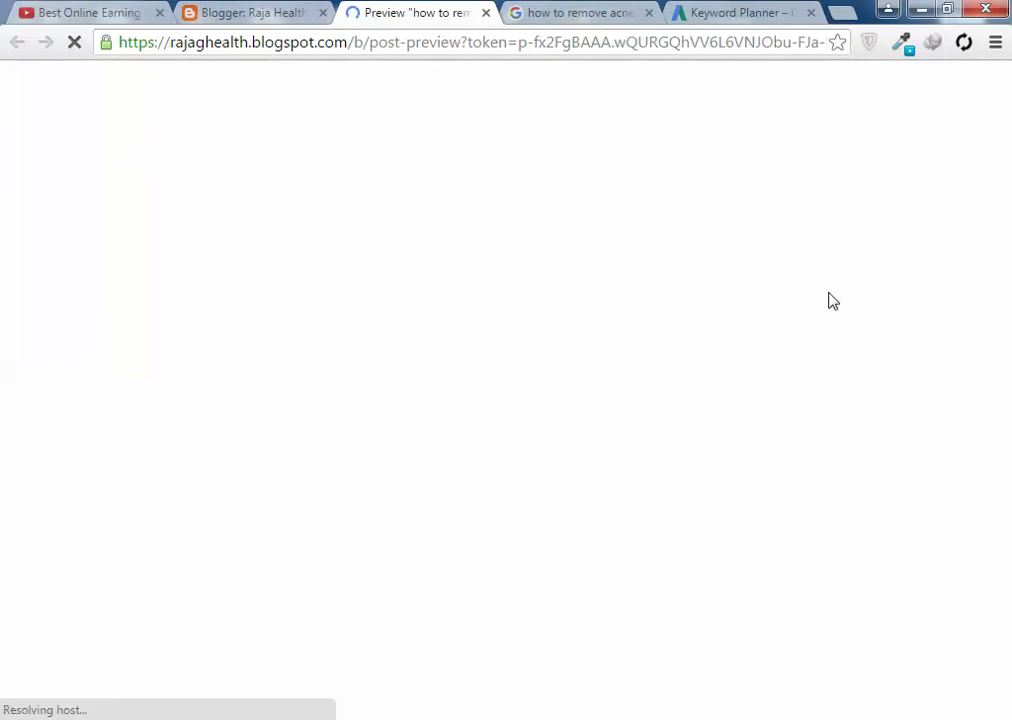
# Step: Check the post preview and recapitalize the draft's title as "How to Remove Acne and Pimples in Just Day"
pyautogui.scroll(-3, 785, 285)
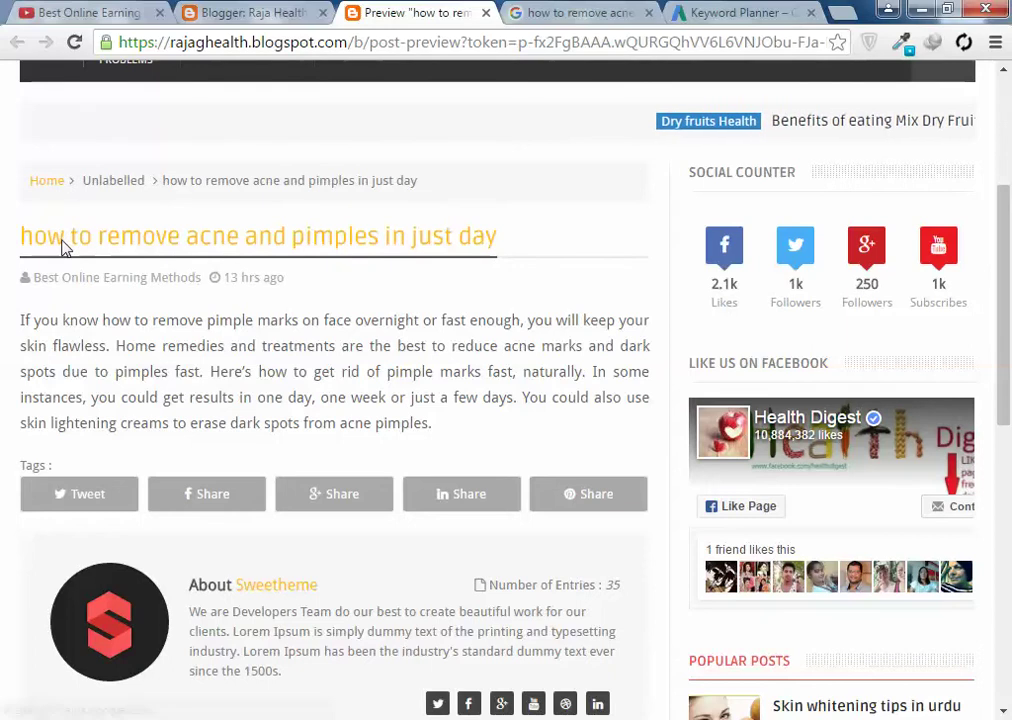
pyautogui.click(287, 9)
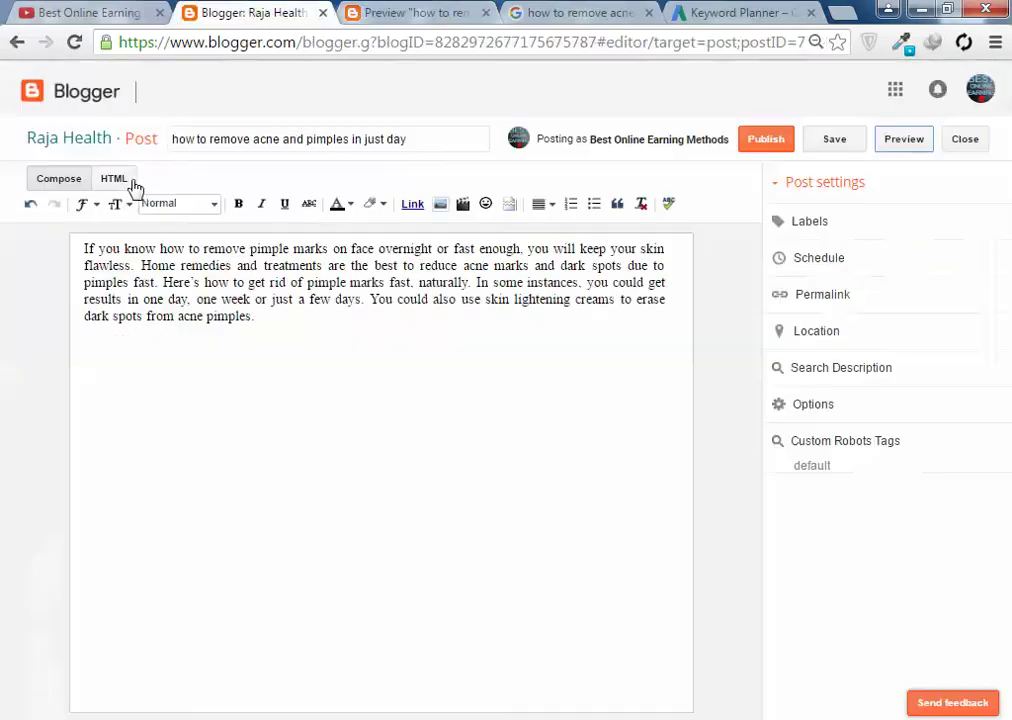
pyautogui.click(180, 138)
pyautogui.press('BackSpace')
pyautogui.write('H')
pyautogui.press('BackSpace')
pyautogui.write('R')
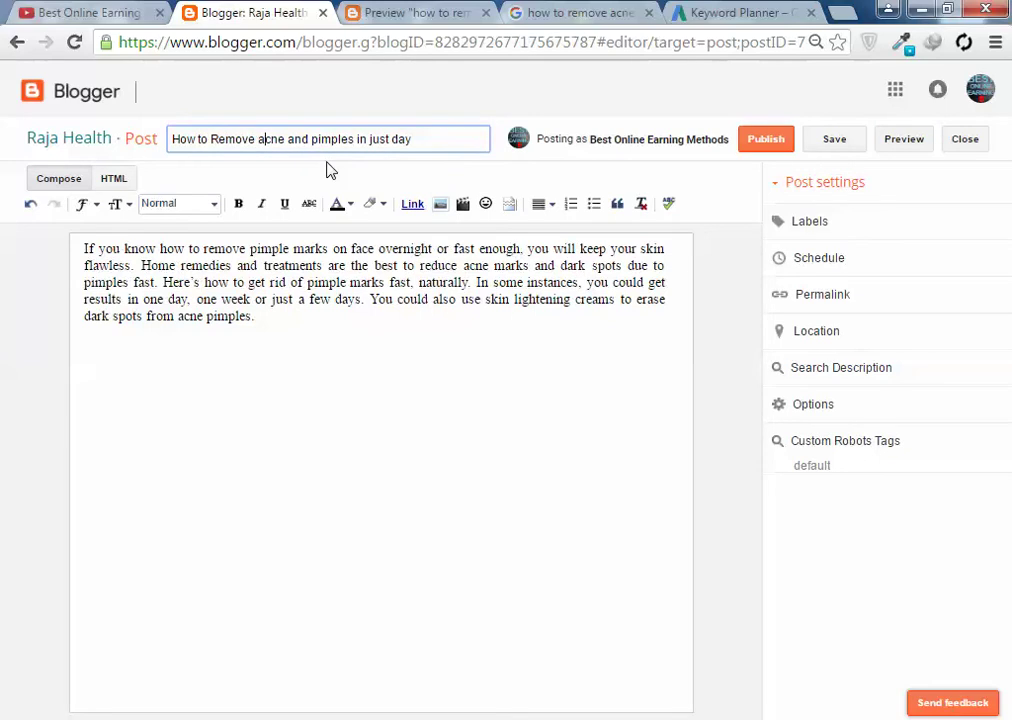
pyautogui.press('BackSpace')
pyautogui.write('A')
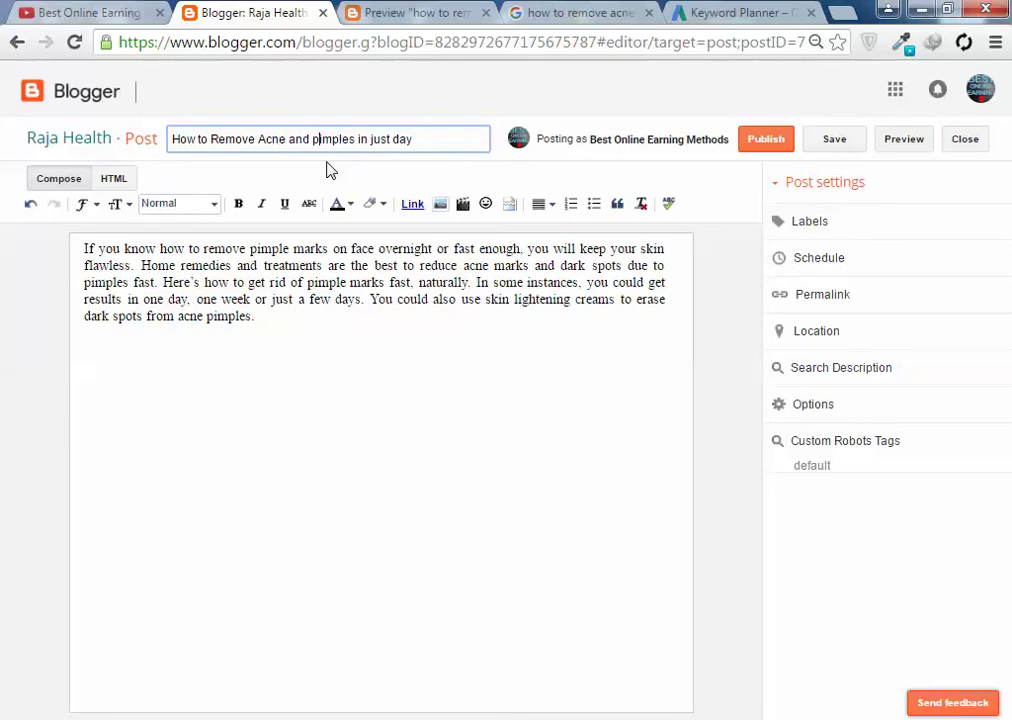
pyautogui.press('BackSpace')
pyautogui.write('P')
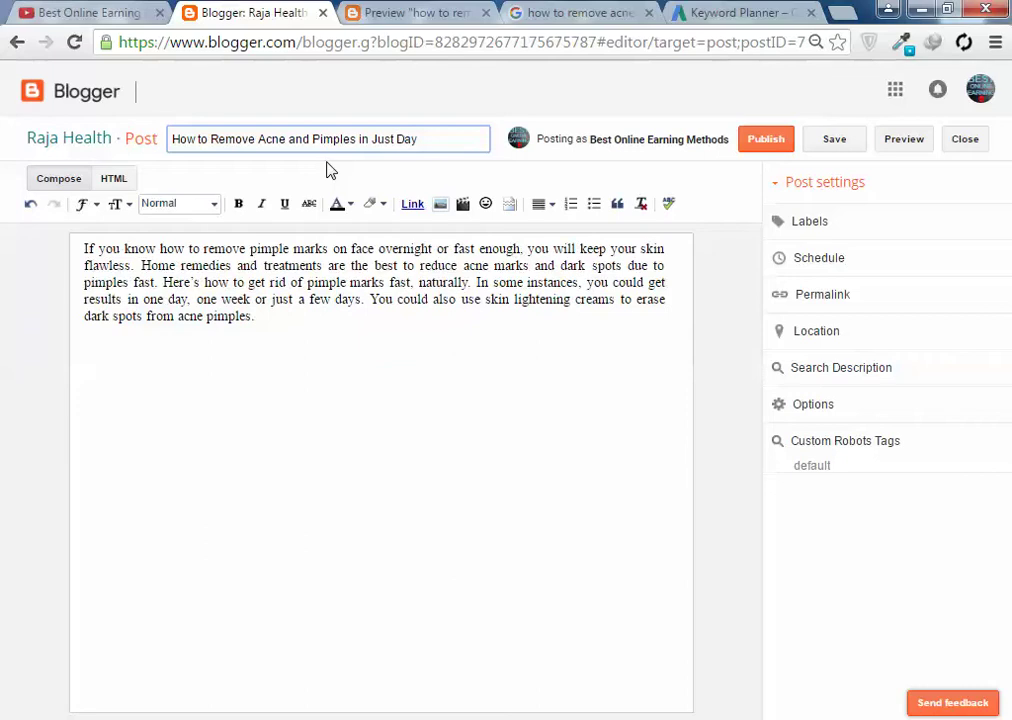
# Step: Preview the post with its updated title and close the preview tab
pyautogui.click(905, 143)
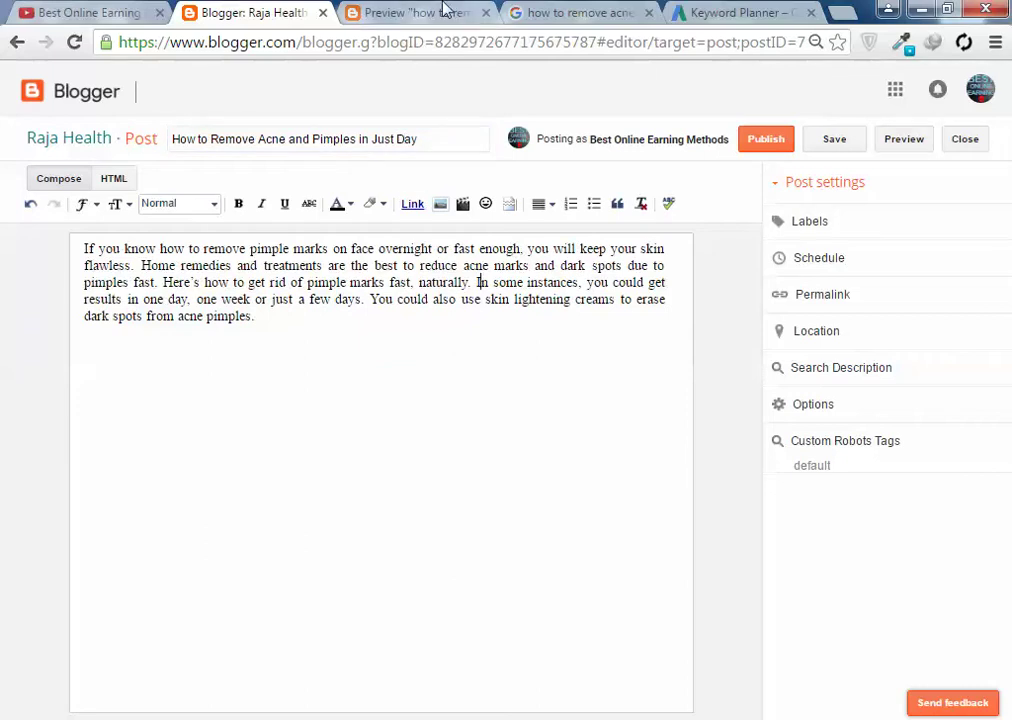
pyautogui.scroll(-4, 267, 334)
pyautogui.click(282, 12)
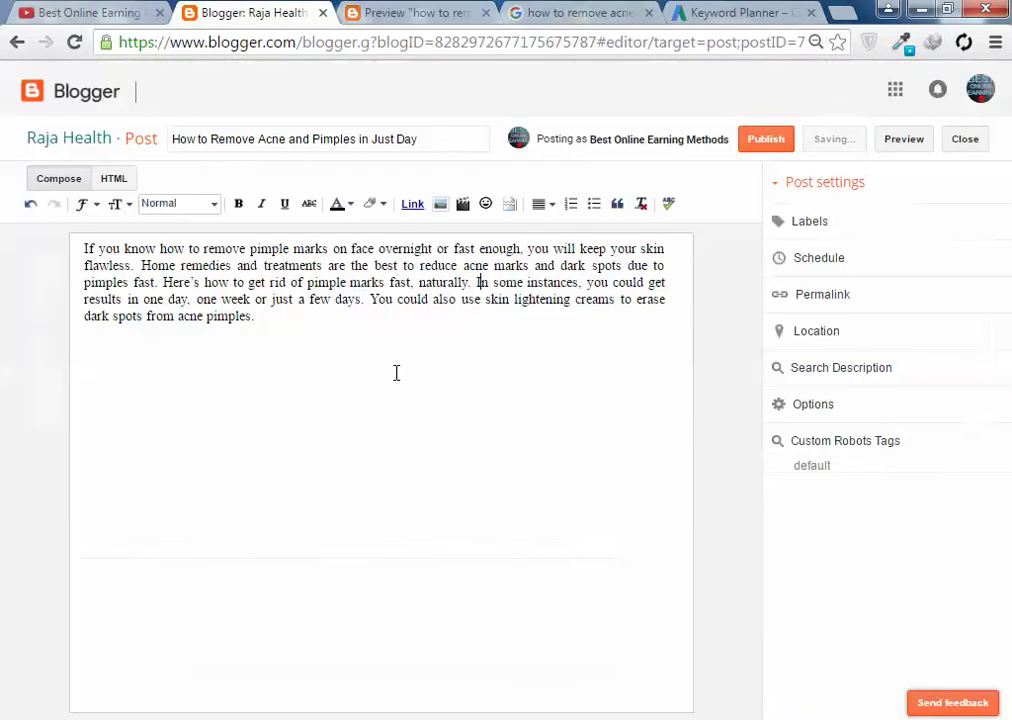
pyautogui.click(402, 12)
pyautogui.click(486, 12)
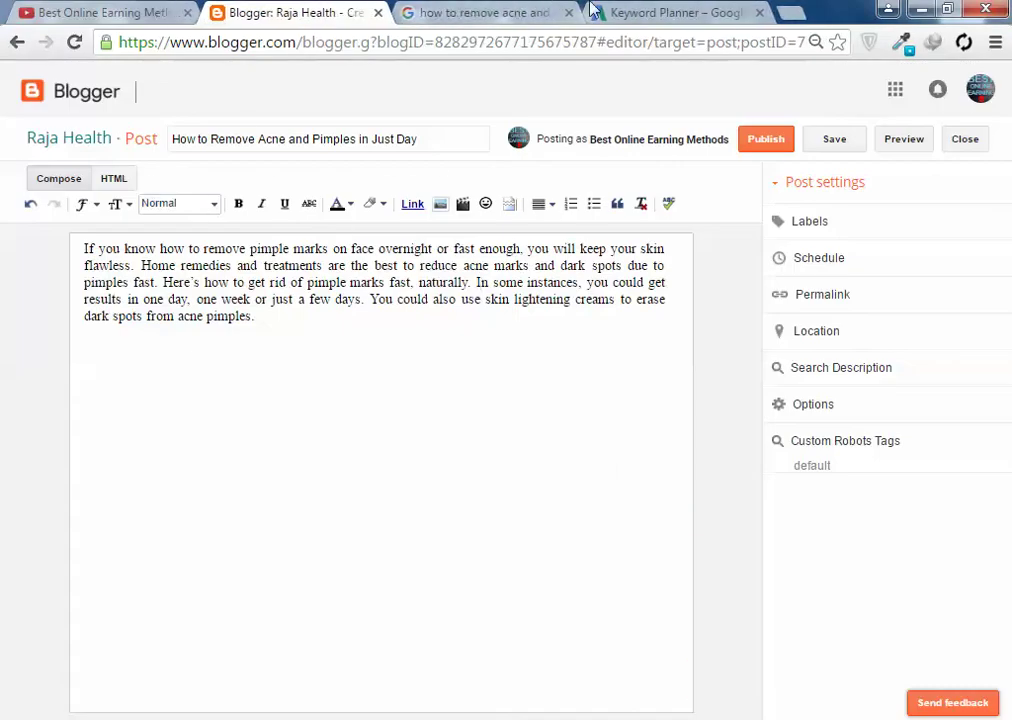
# Step: Return to the Google search "how to remove acne and pimples in just day" and show its image results
pyautogui.click(675, 12)
pyautogui.click(484, 12)
pyautogui.scroll(5, 333, 224)
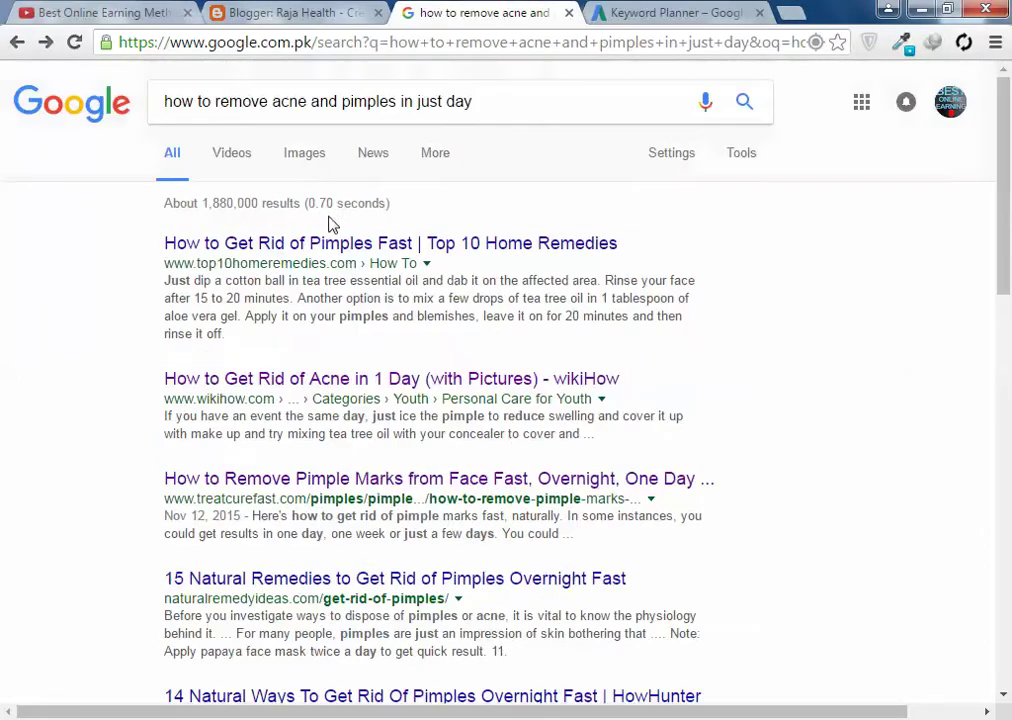
pyautogui.click(301, 158)
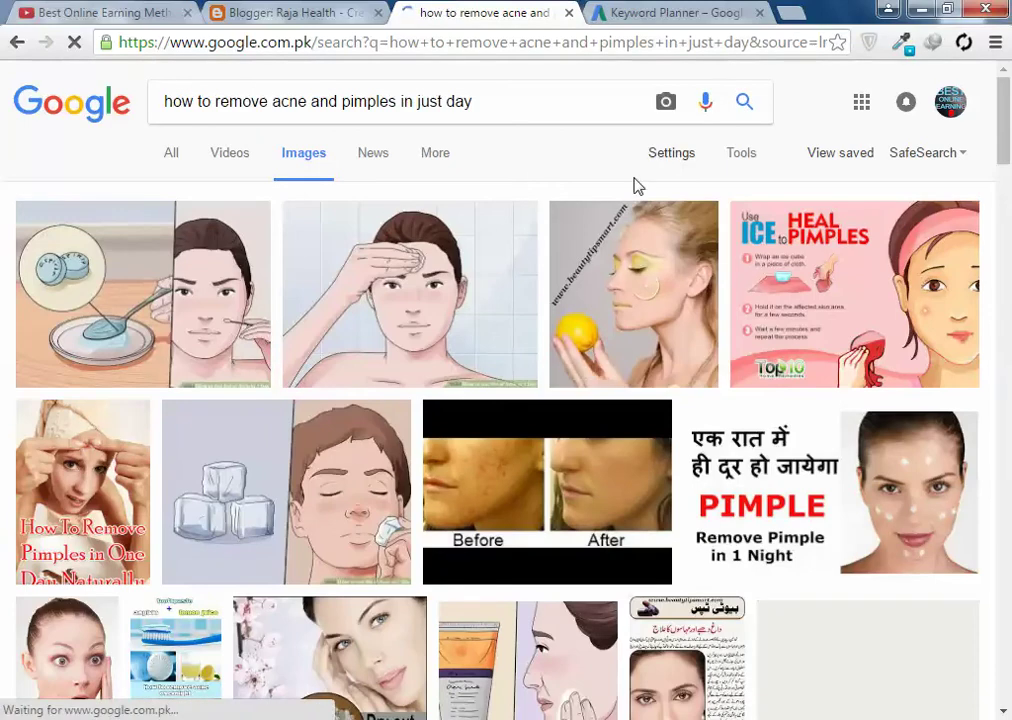
# Step: Open the full-size Life Care World image from the results in a new tab, placed just before the Blogger tab
pyautogui.scroll(-4, 843, 432)
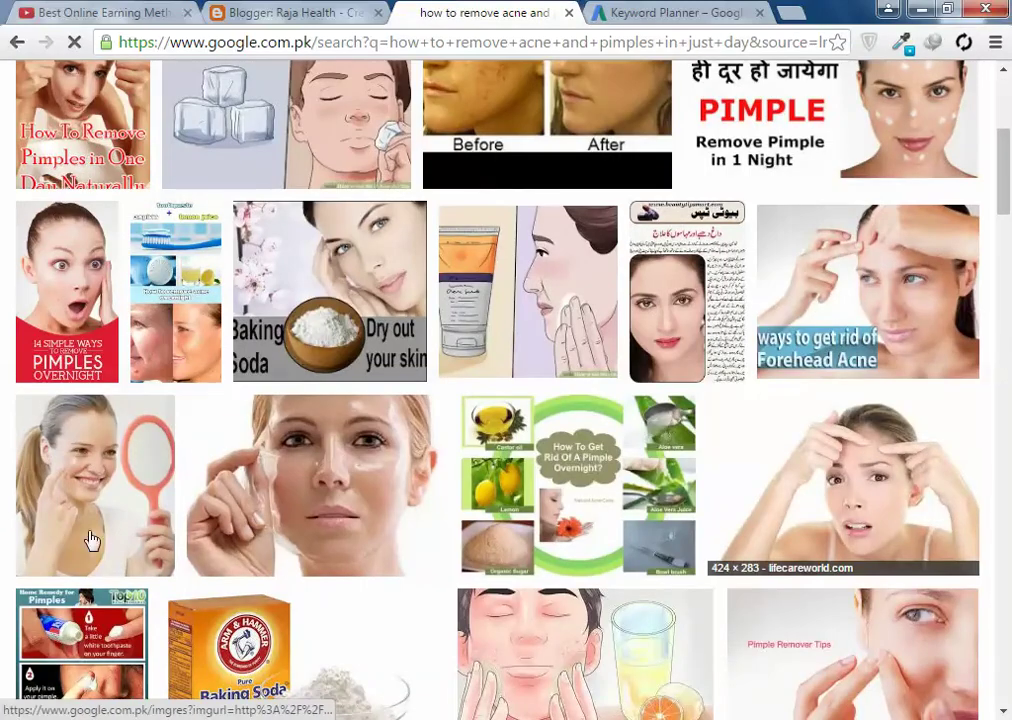
pyautogui.scroll(-2, 361, 388)
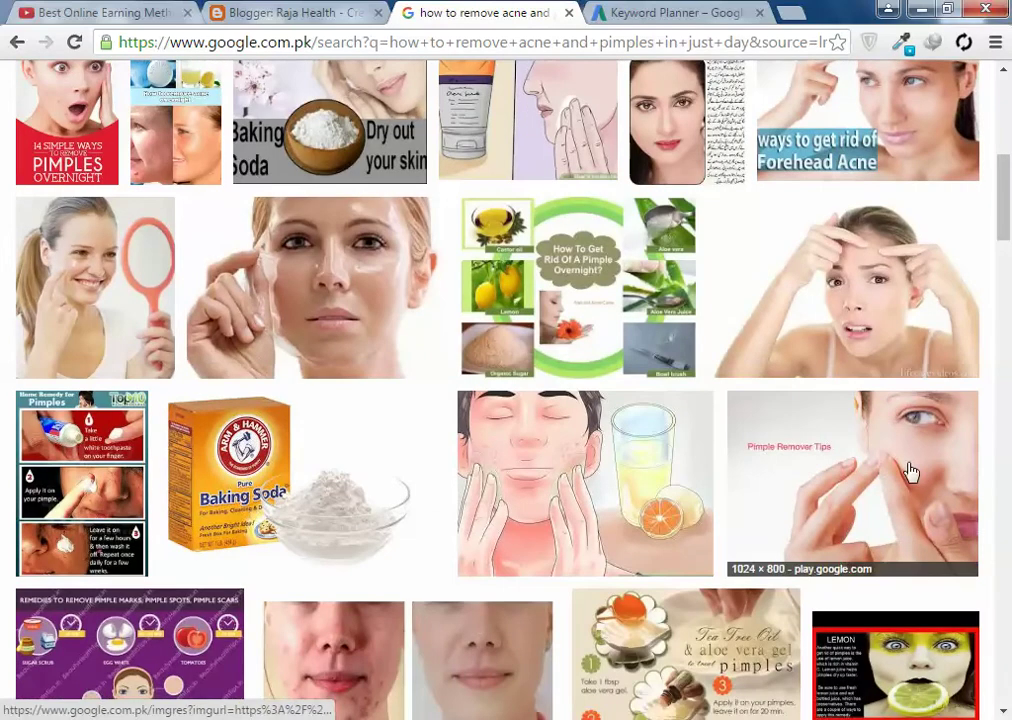
pyautogui.click(908, 472)
pyautogui.scroll(2, 888, 400)
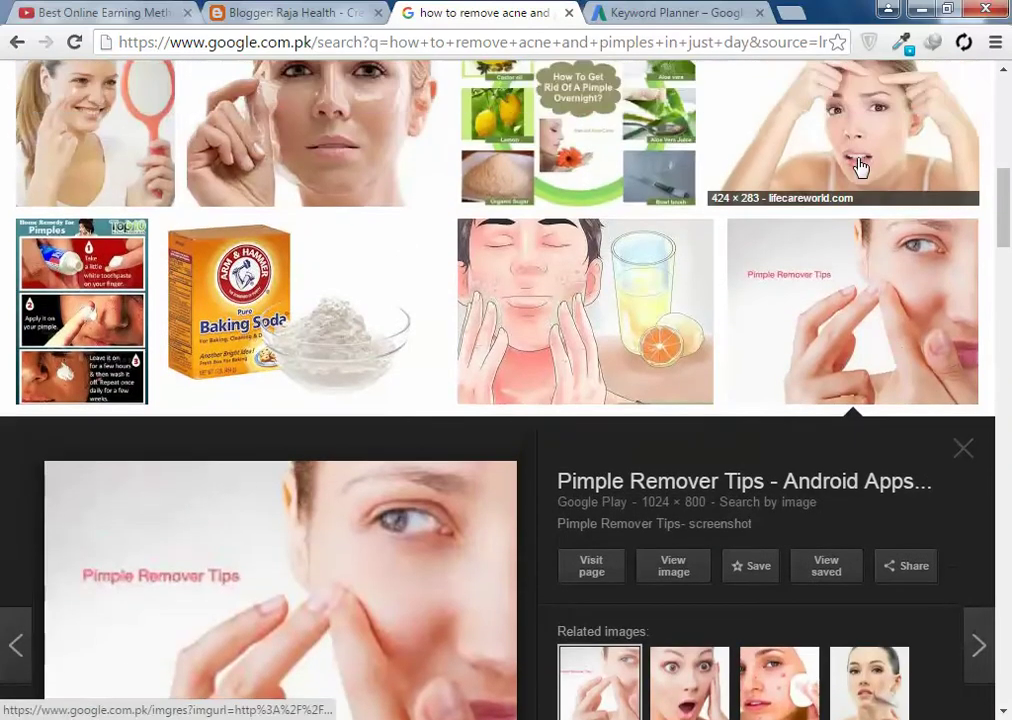
pyautogui.click(860, 166)
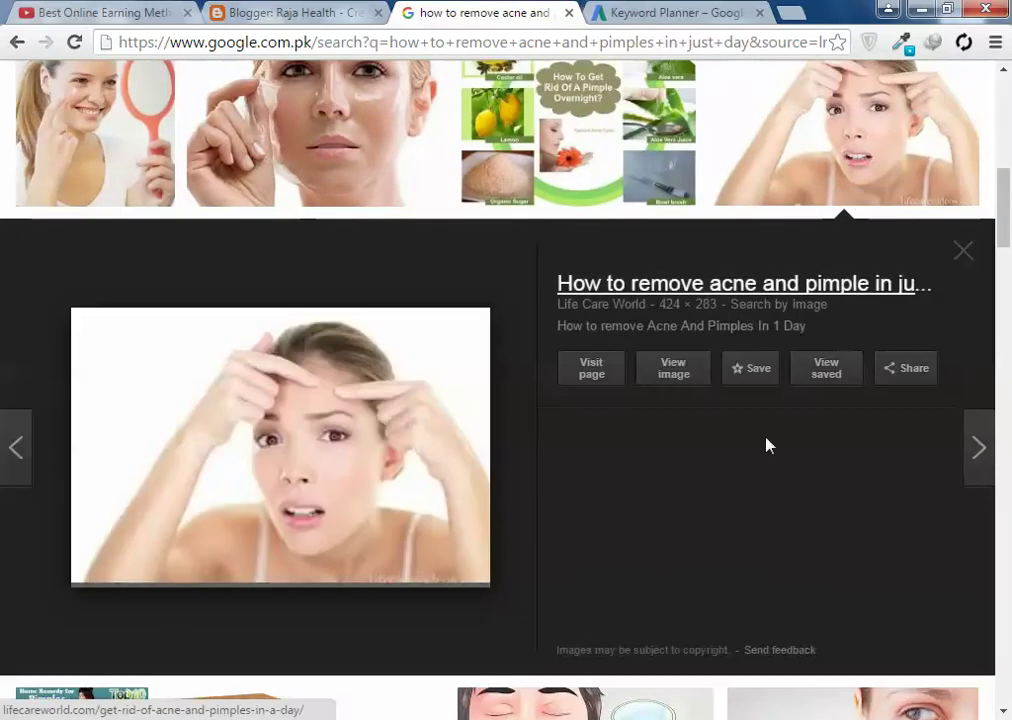
pyautogui.rightClick(677, 367)
pyautogui.click(700, 377)
pyautogui.moveTo(600, 12); pyautogui.dragTo(268, 11)
pyautogui.rightClick(276, 204)
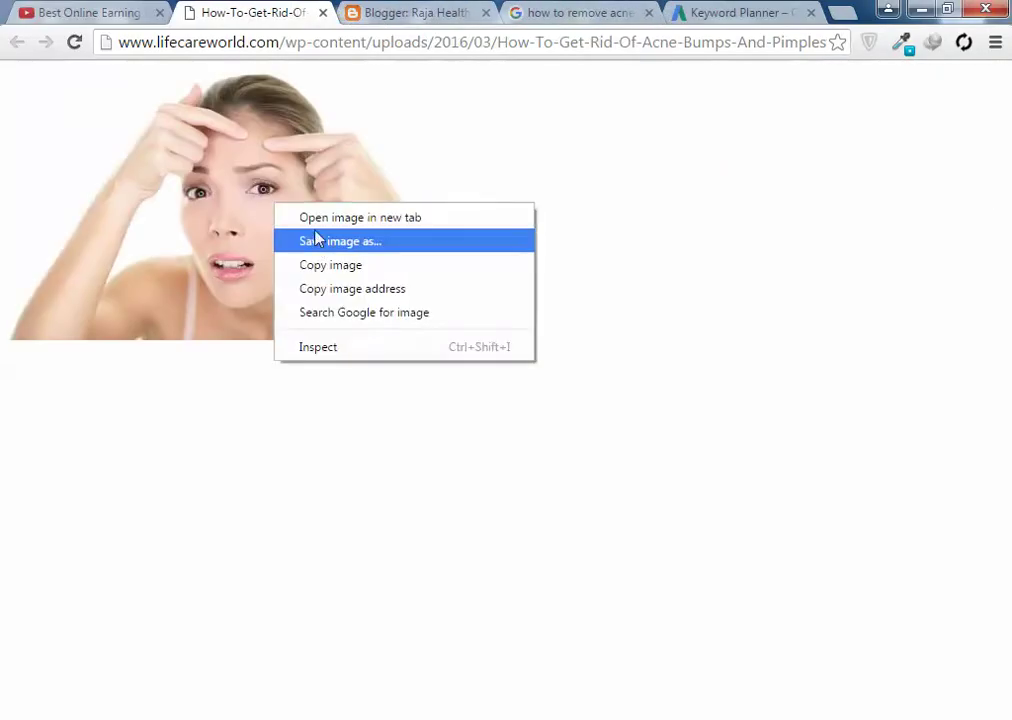
pyautogui.click(431, 289)
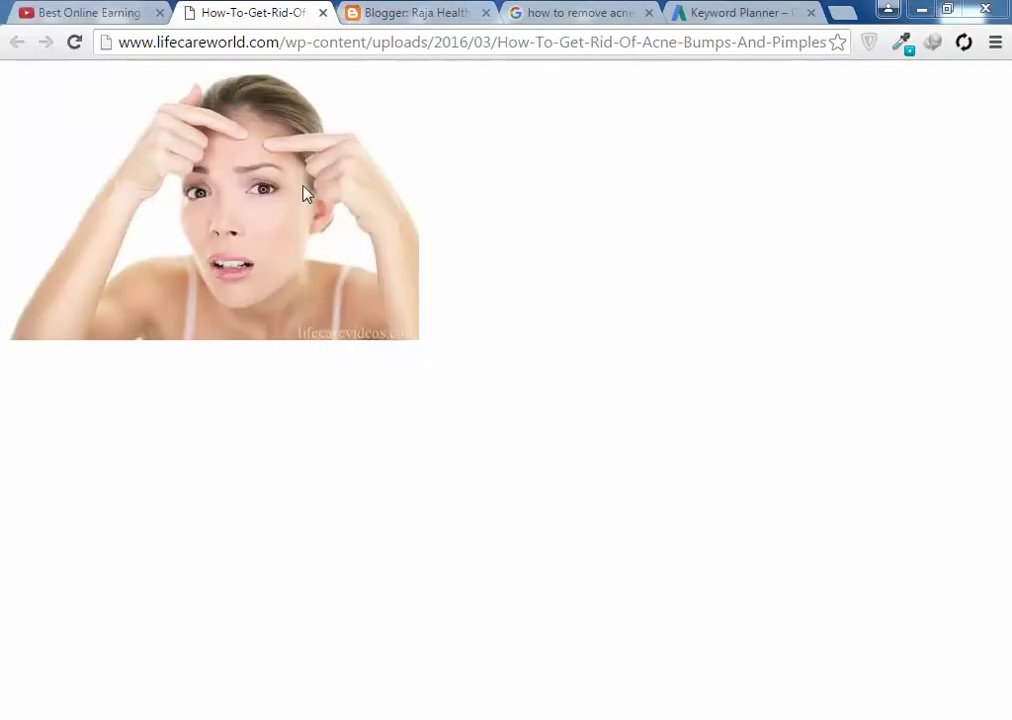
pyautogui.click(100, 135)
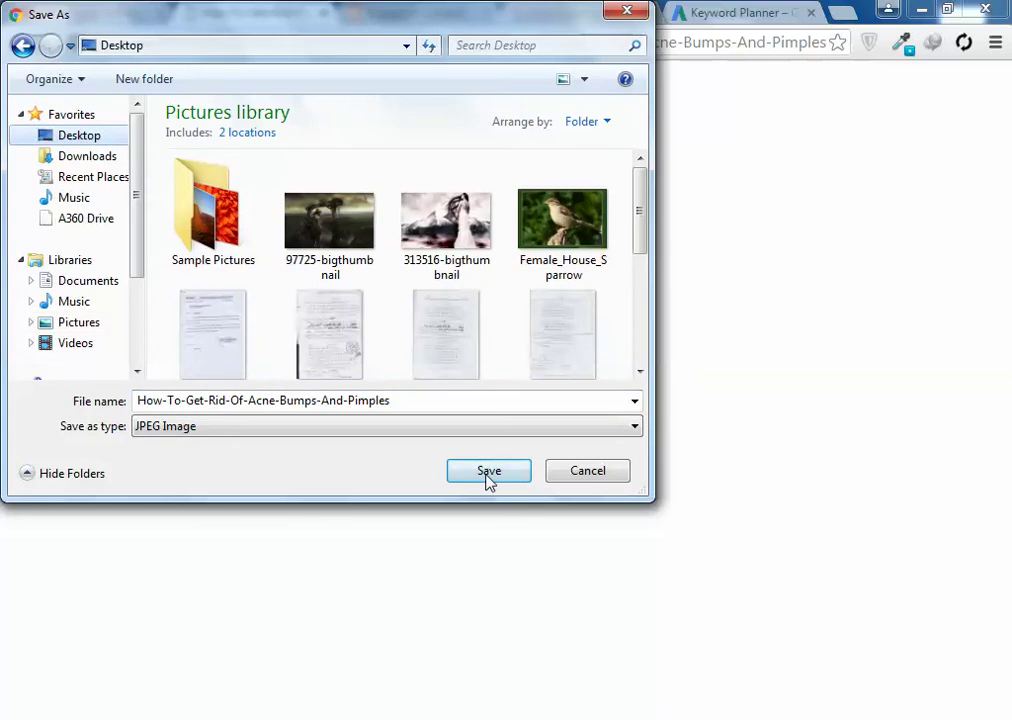
pyautogui.click(587, 469)
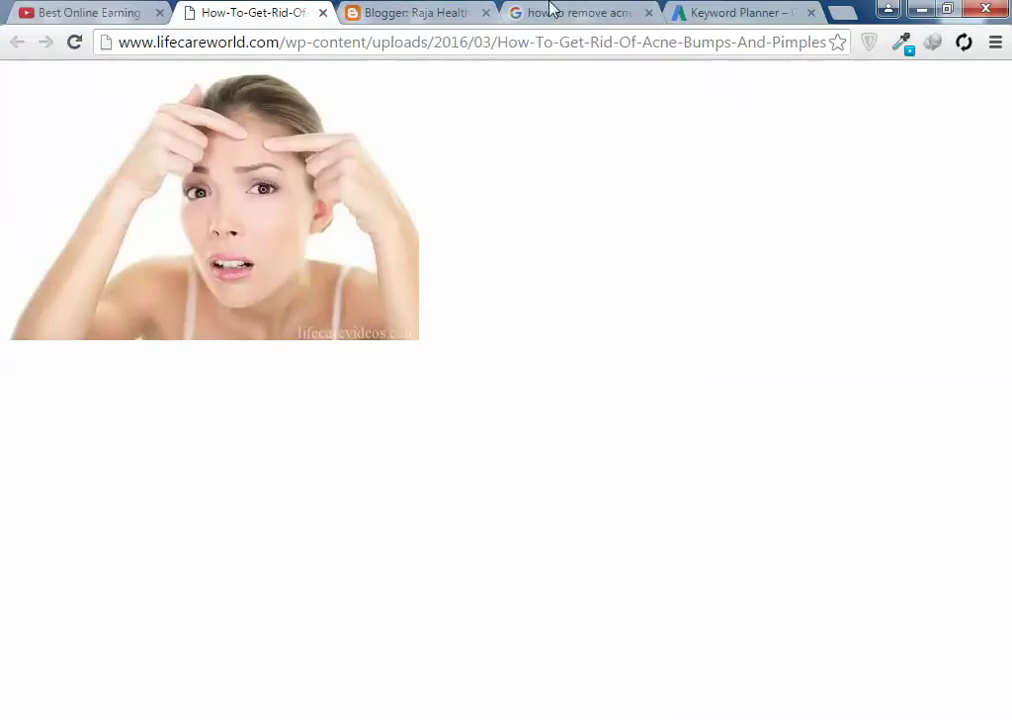
# Step: Change the Google image search query to "how to remove pimples"
pyautogui.click(549, 10)
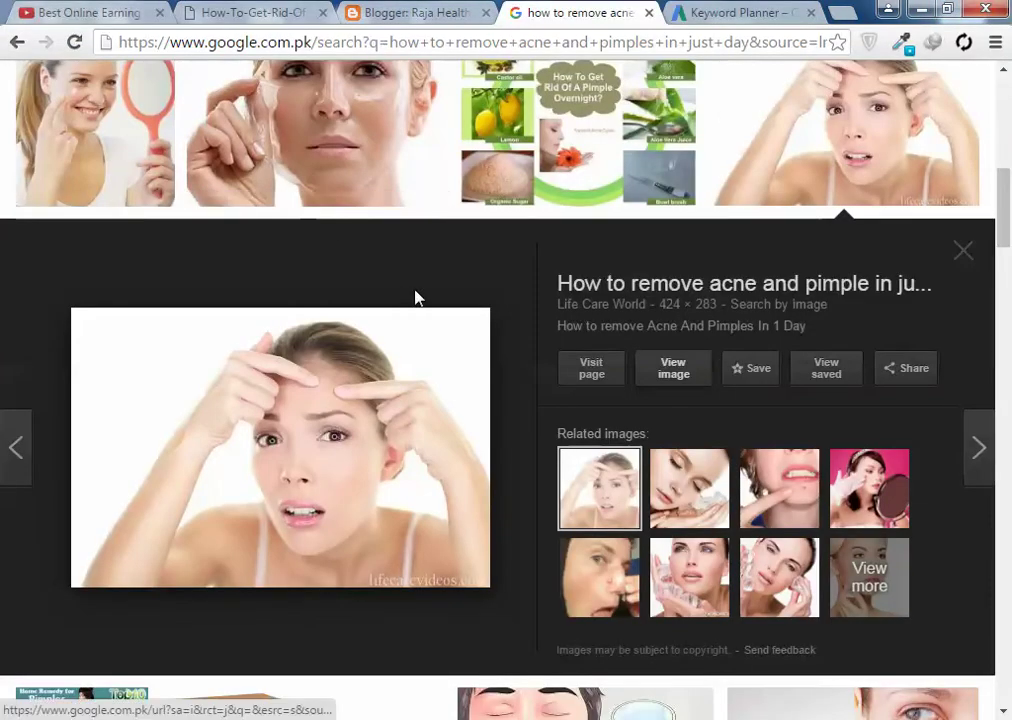
pyautogui.scroll(8, 416, 294)
pyautogui.moveTo(478, 103); pyautogui.dragTo(272, 112)
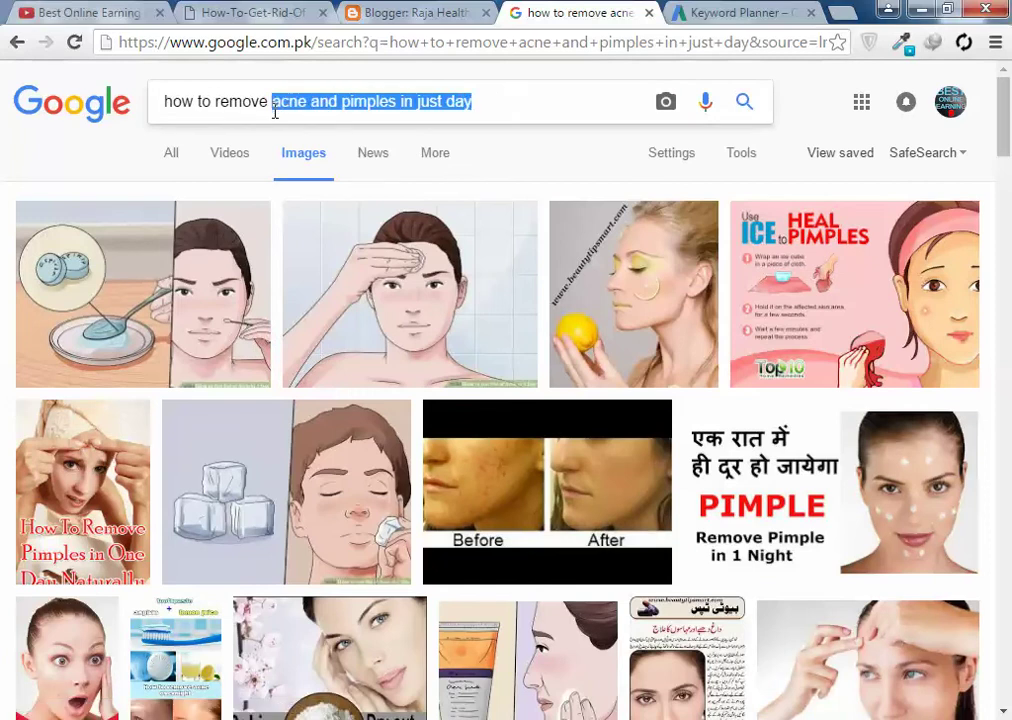
pyautogui.press('BackSpace')
pyautogui.write('p')
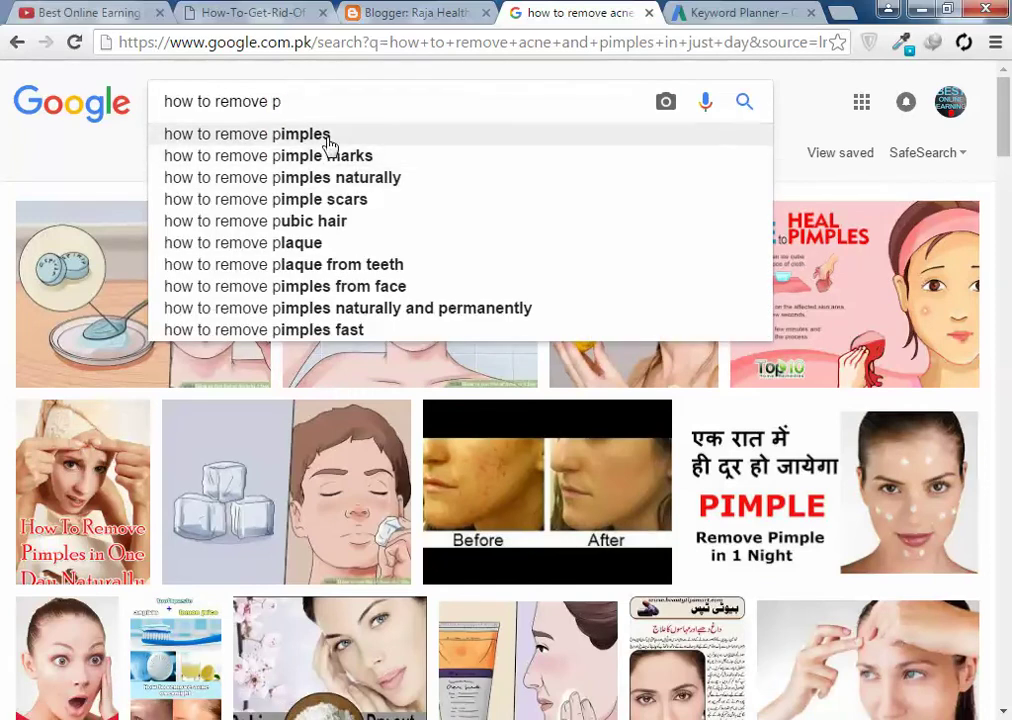
pyautogui.click(330, 136)
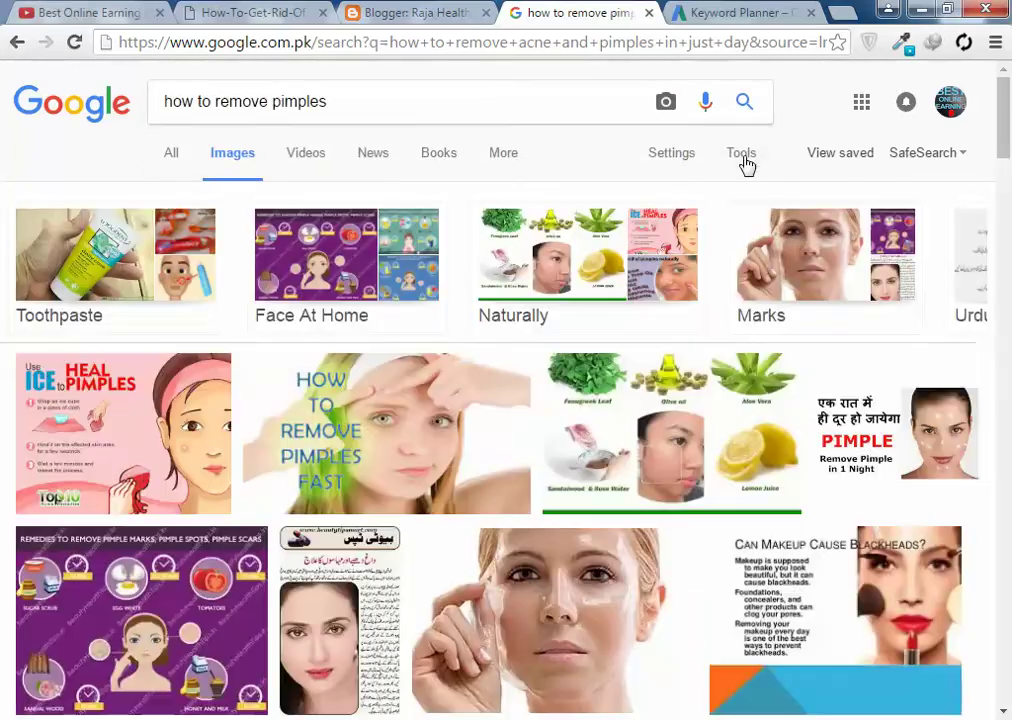
# Step: Browse the image results filtered as Labeled for reuse, and reset the usage rights to Not filtered by license
pyautogui.click(743, 158)
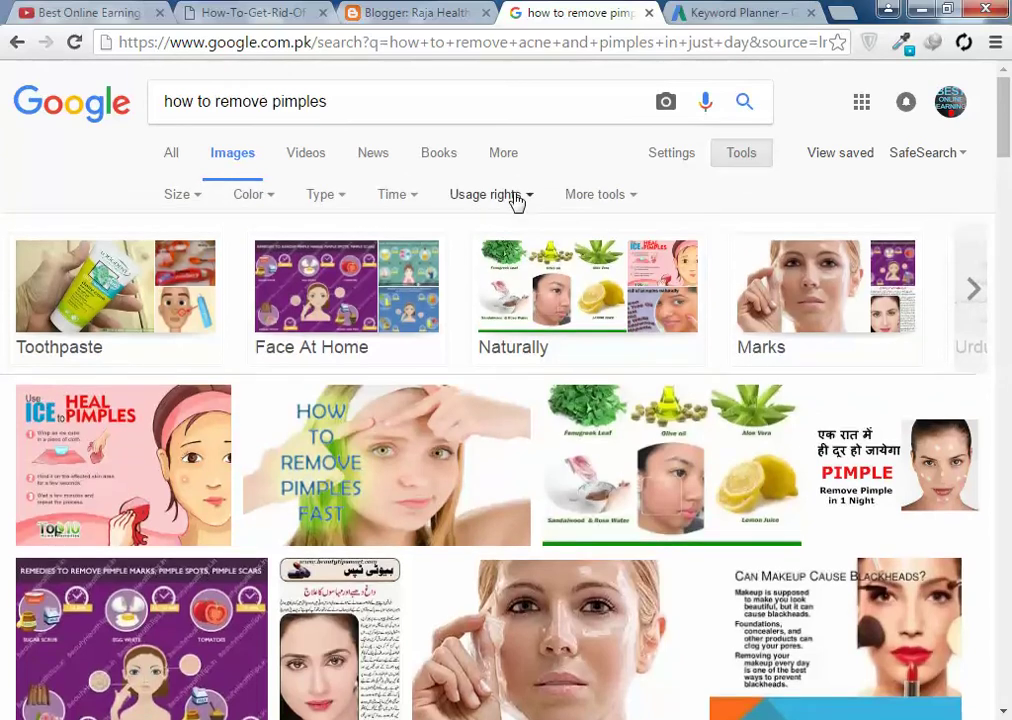
pyautogui.click(529, 204)
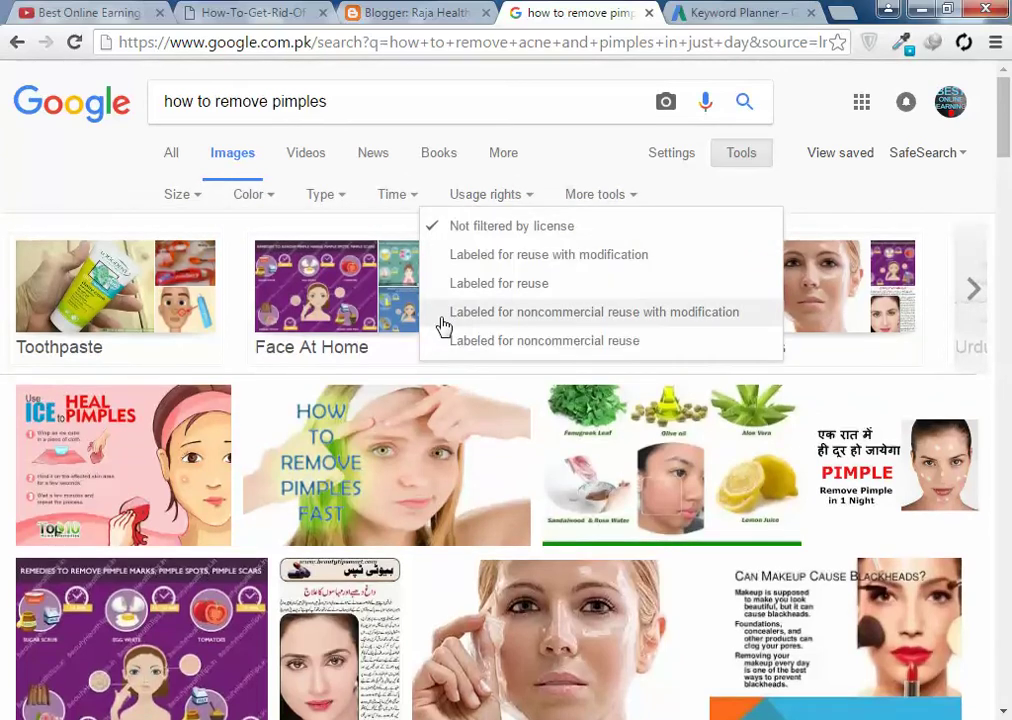
pyautogui.click(583, 283)
pyautogui.scroll(-4, 908, 532)
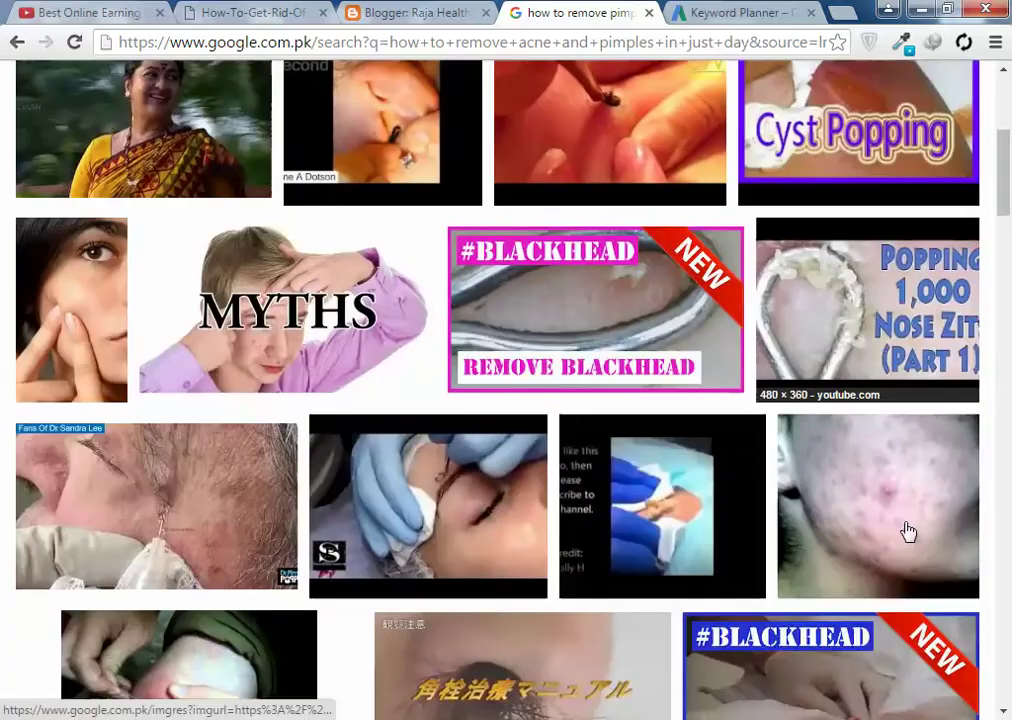
pyautogui.scroll(-7, 908, 532)
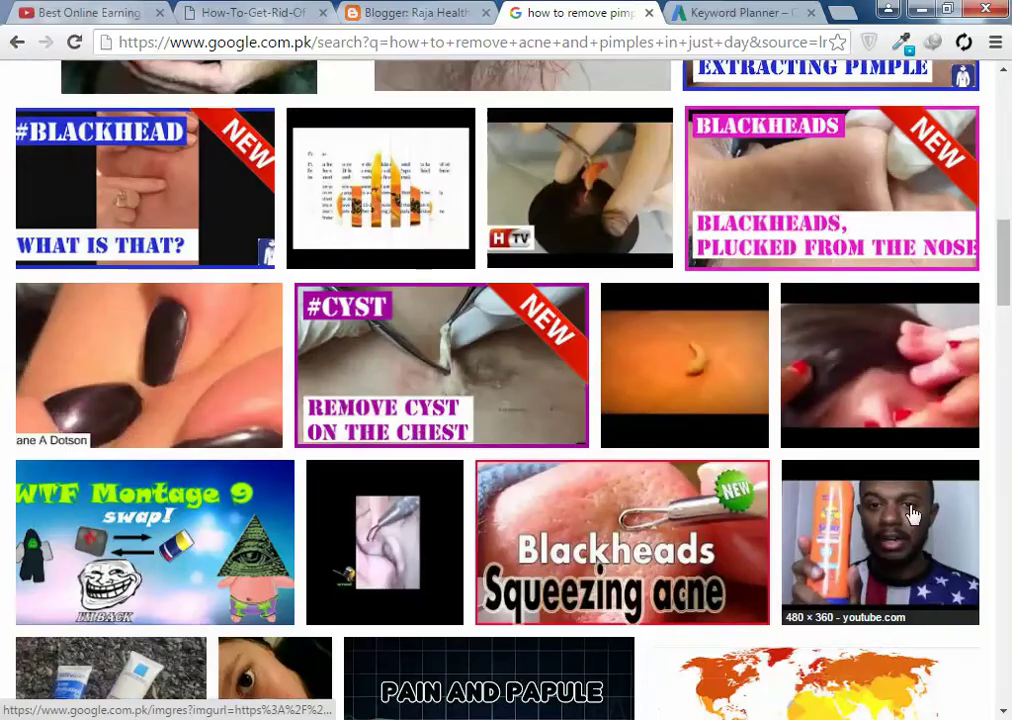
pyautogui.scroll(-4, 912, 514)
pyautogui.moveTo(1008, 335); pyautogui.dragTo(1006, 110)
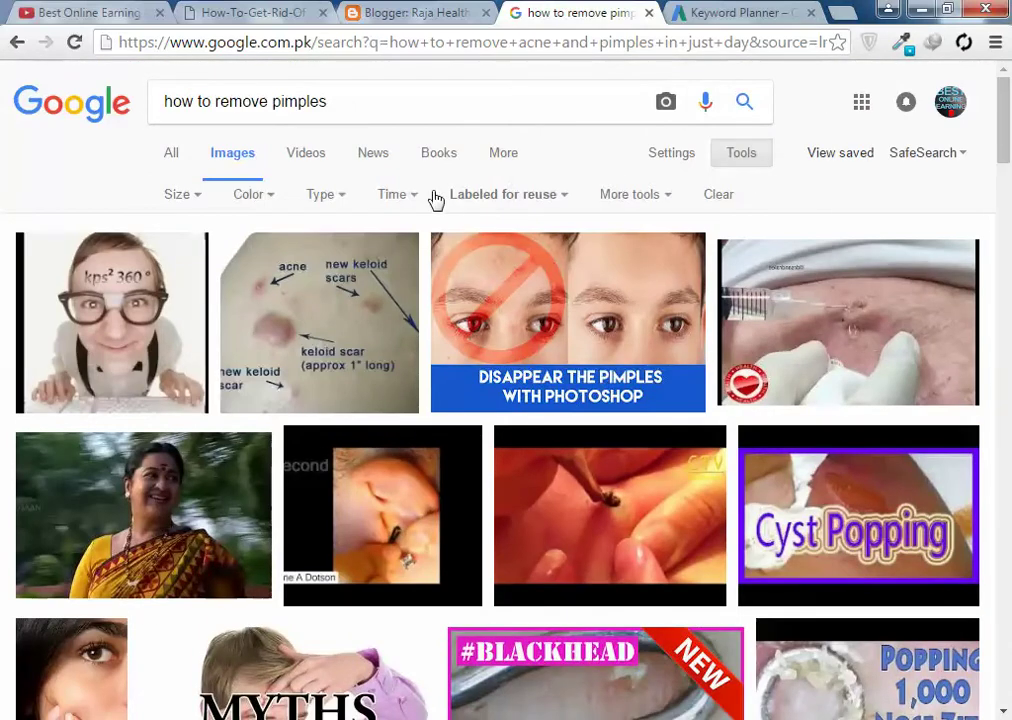
pyautogui.click(505, 197)
pyautogui.click(505, 228)
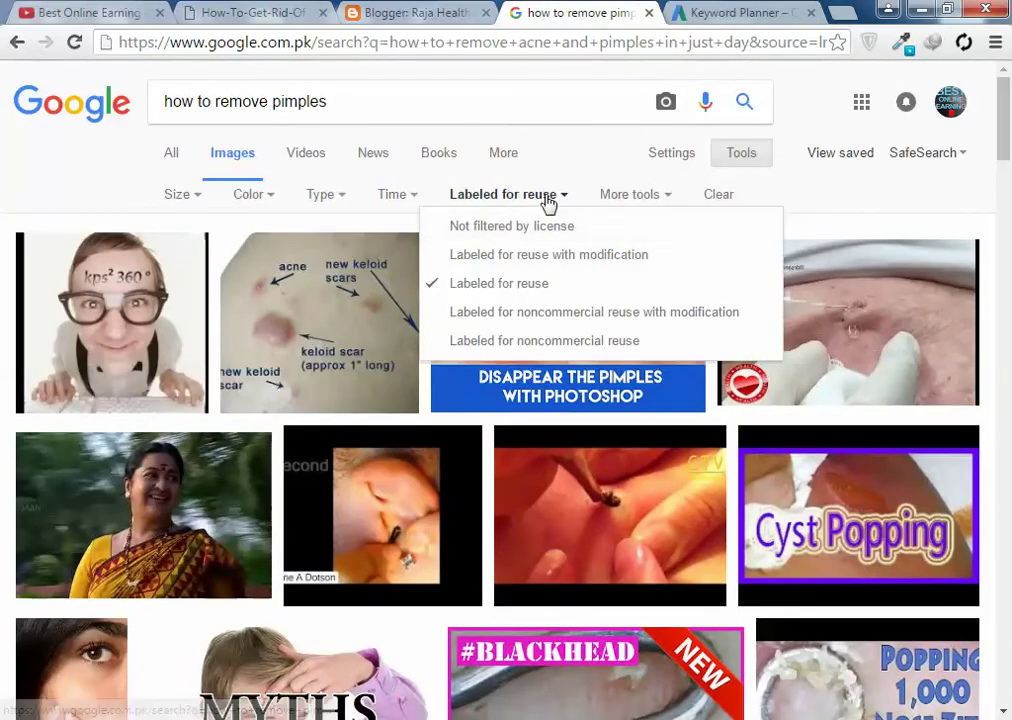
# Step: Open the "How to Remove Pimples Fast" YouTube image full size in a new tab and close the Google results tab
pyautogui.scroll(-3, 808, 403)
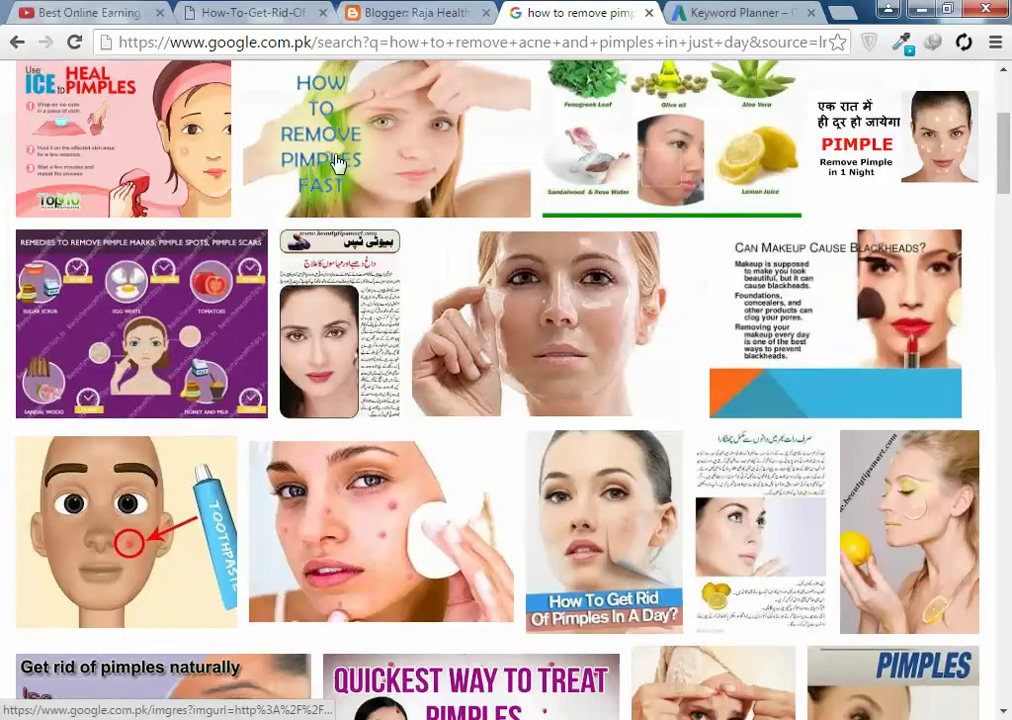
pyautogui.click(369, 80)
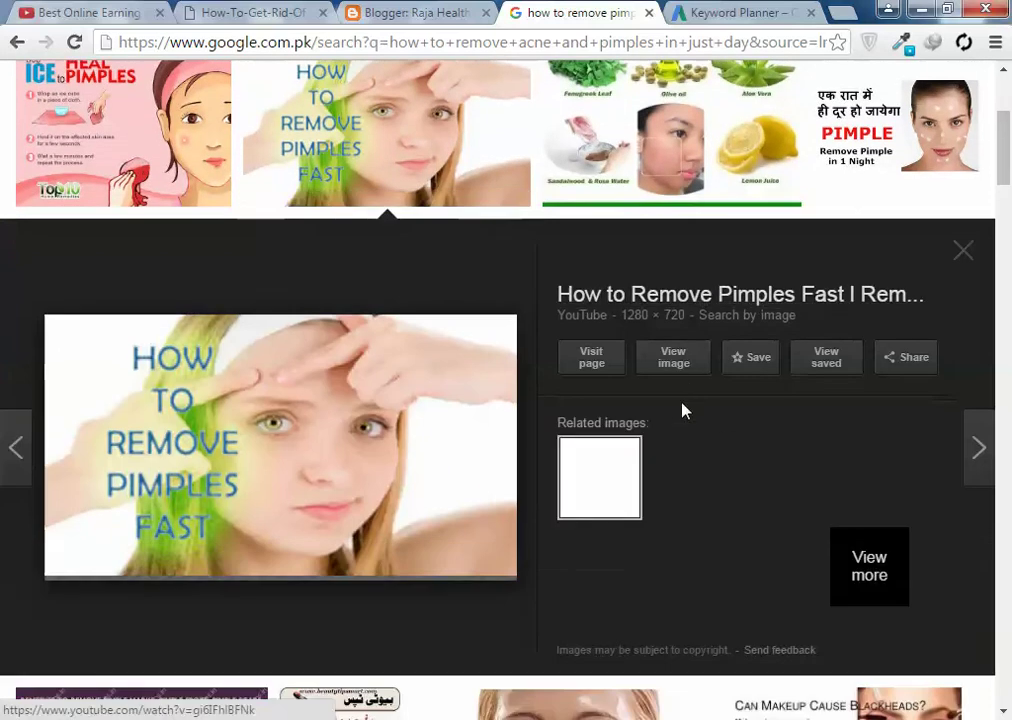
pyautogui.rightClick(681, 370)
pyautogui.click(730, 372)
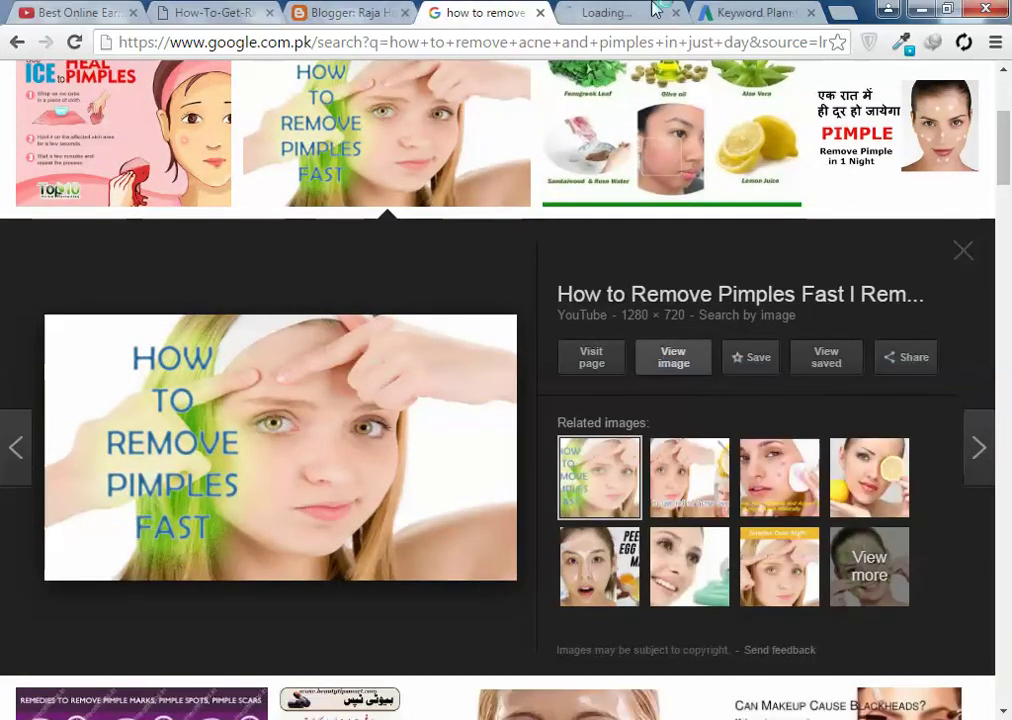
pyautogui.click(490, 12)
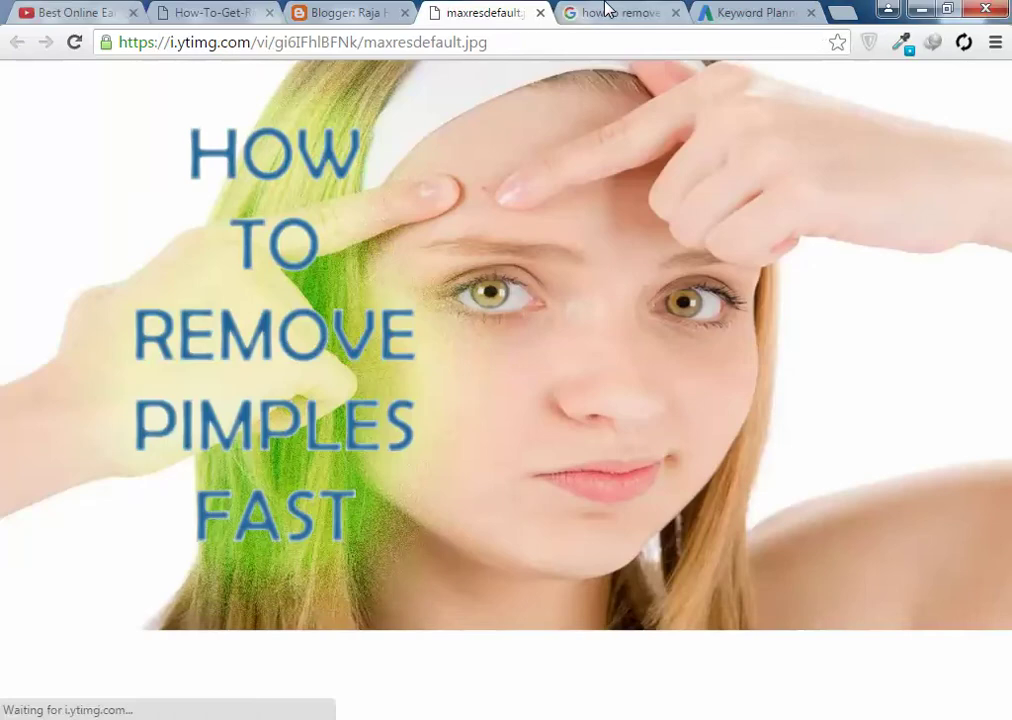
pyautogui.middleClick(605, 9)
# Step: Save the full-size image to the Desktop as a JPEG file named "pimples"
pyautogui.click(355, 203)
pyautogui.click(355, 205)
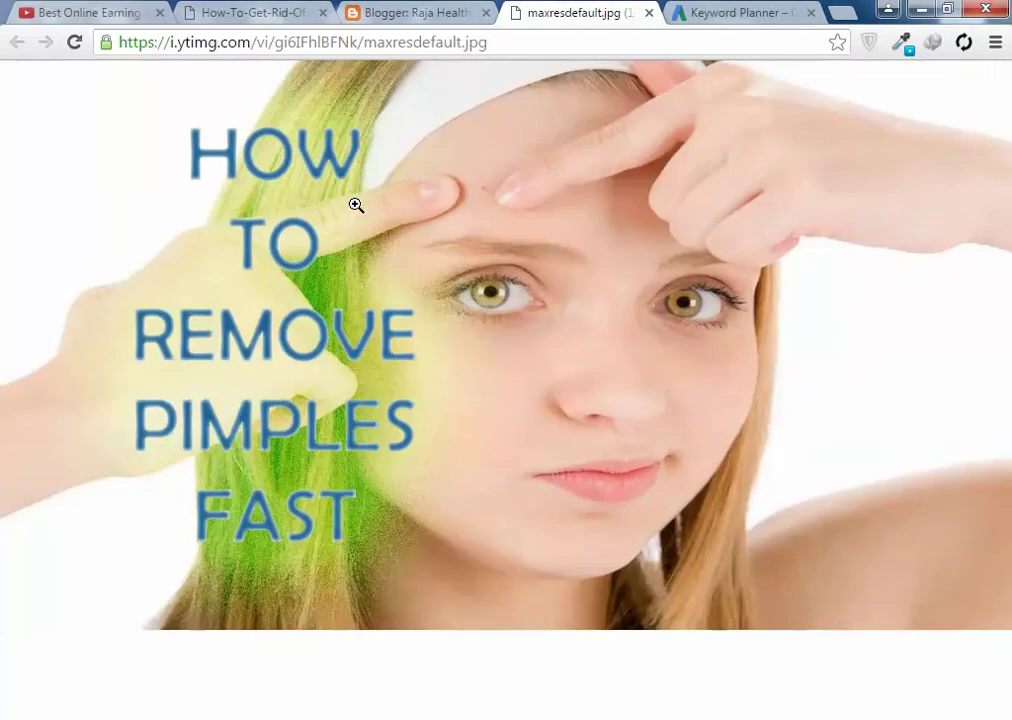
pyautogui.rightClick(356, 205)
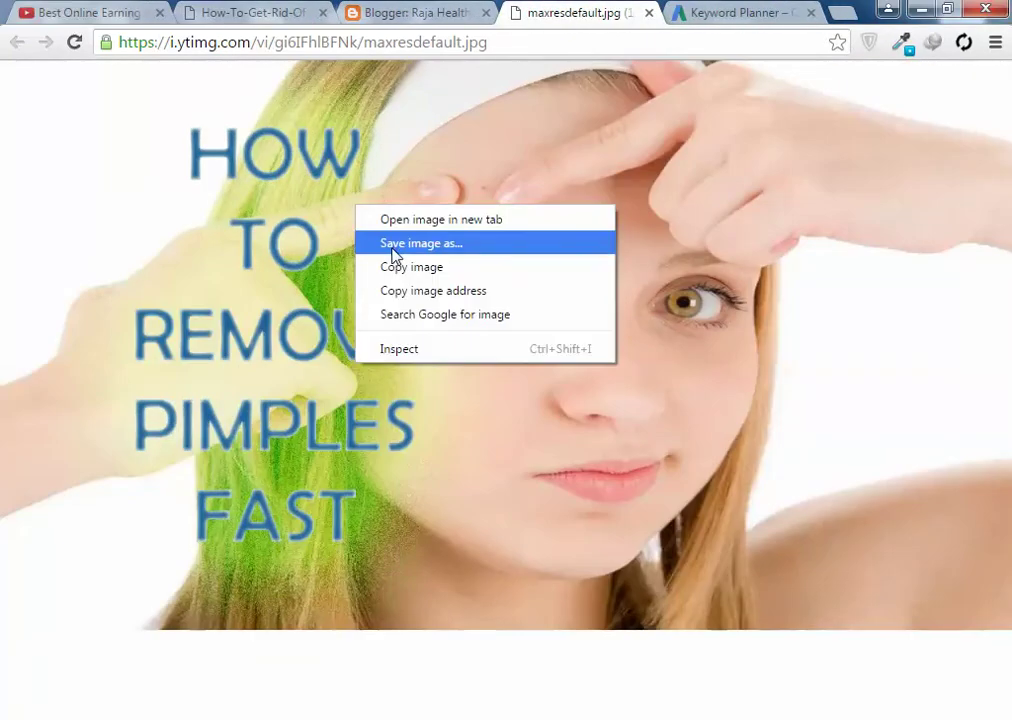
pyautogui.click(395, 254)
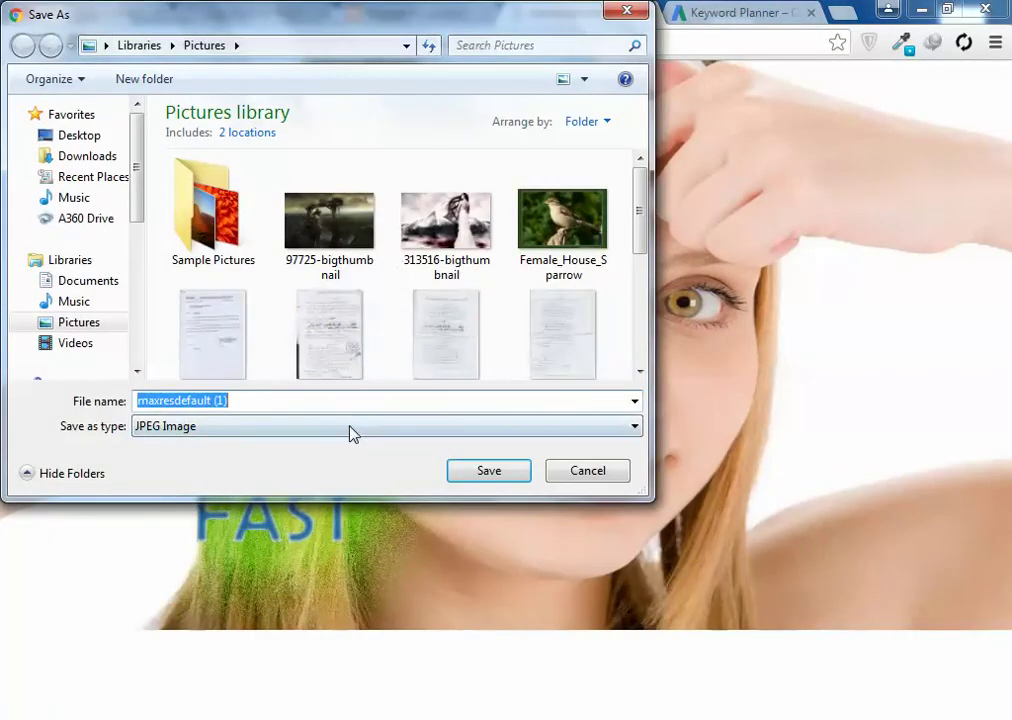
pyautogui.click(168, 430)
pyautogui.click(168, 443)
pyautogui.click(100, 136)
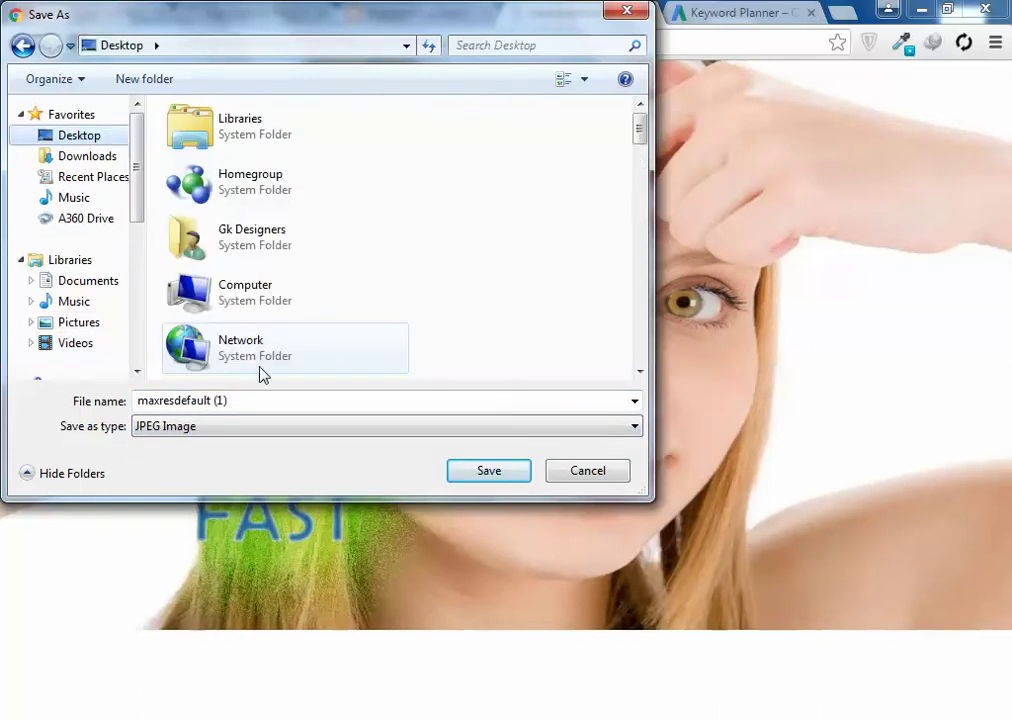
pyautogui.click(305, 400)
pyautogui.write('pimples')
pyautogui.press('Return')
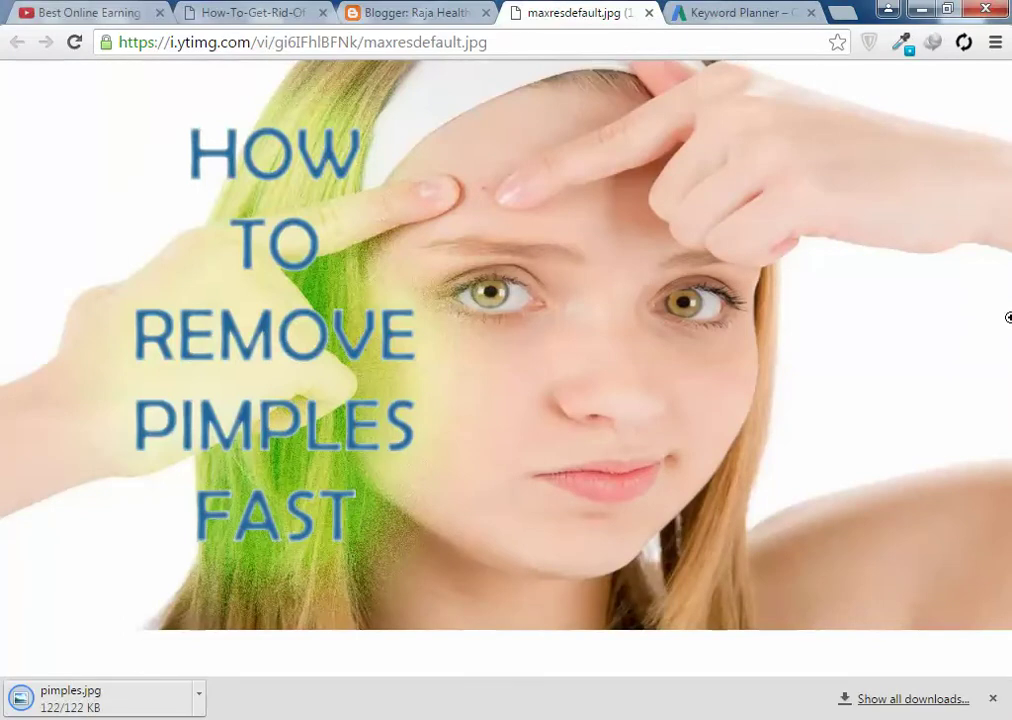
# Step: Open the downloaded pimples.jpg in Paint from the photo viewer and look at the available Save as picture formats
pyautogui.click(100, 701)
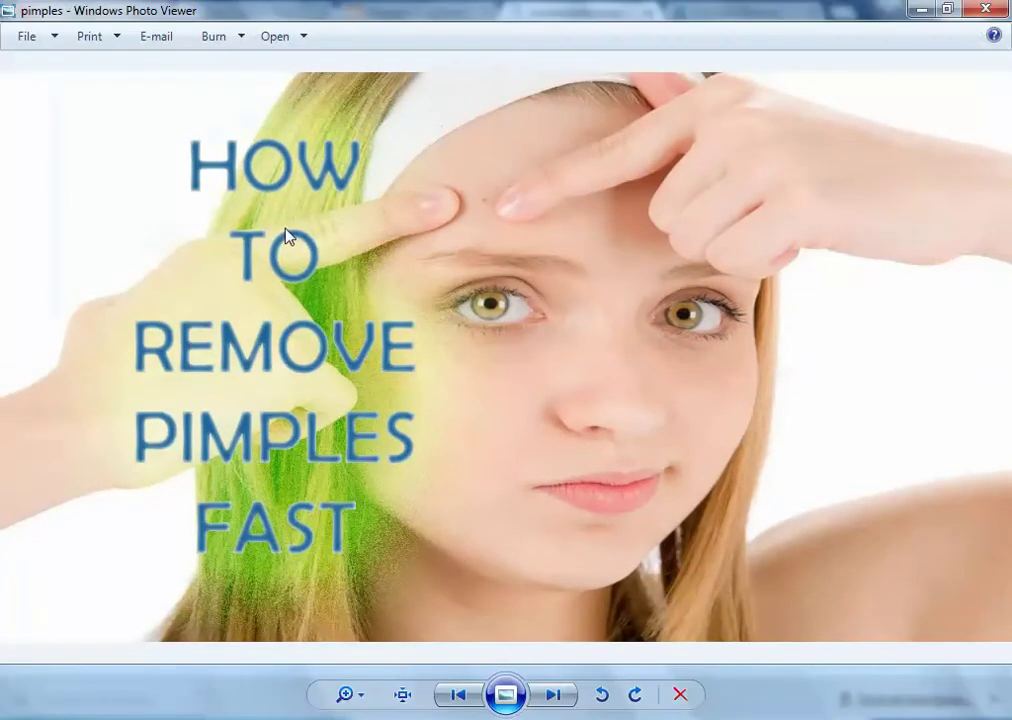
pyautogui.rightClick(282, 216)
pyautogui.moveTo(303, 232)
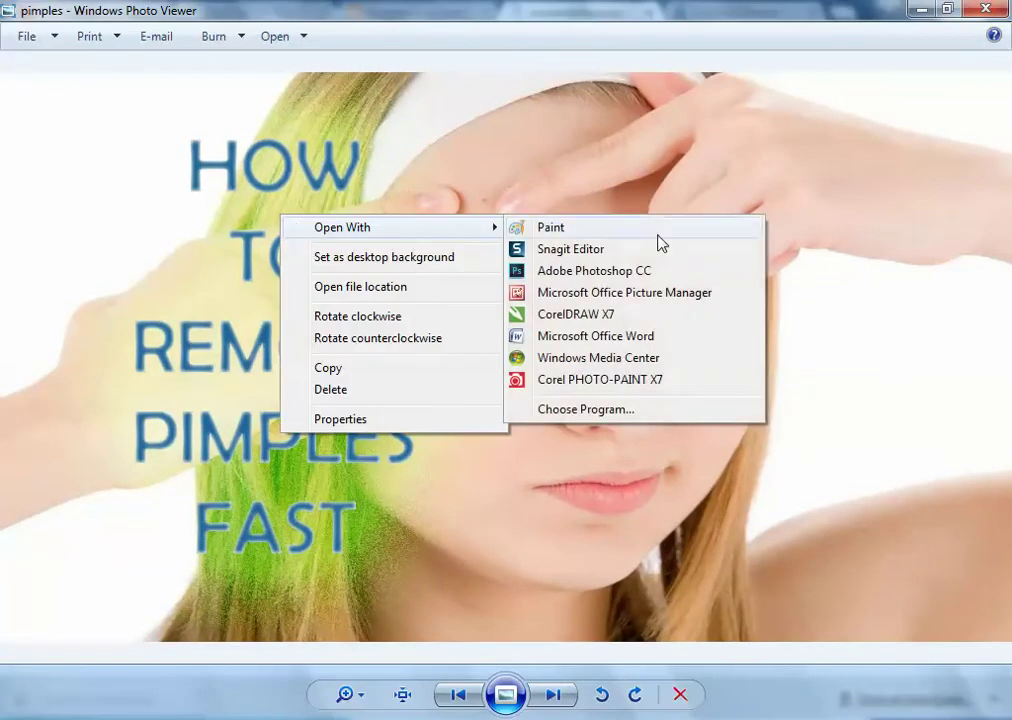
pyautogui.click(596, 229)
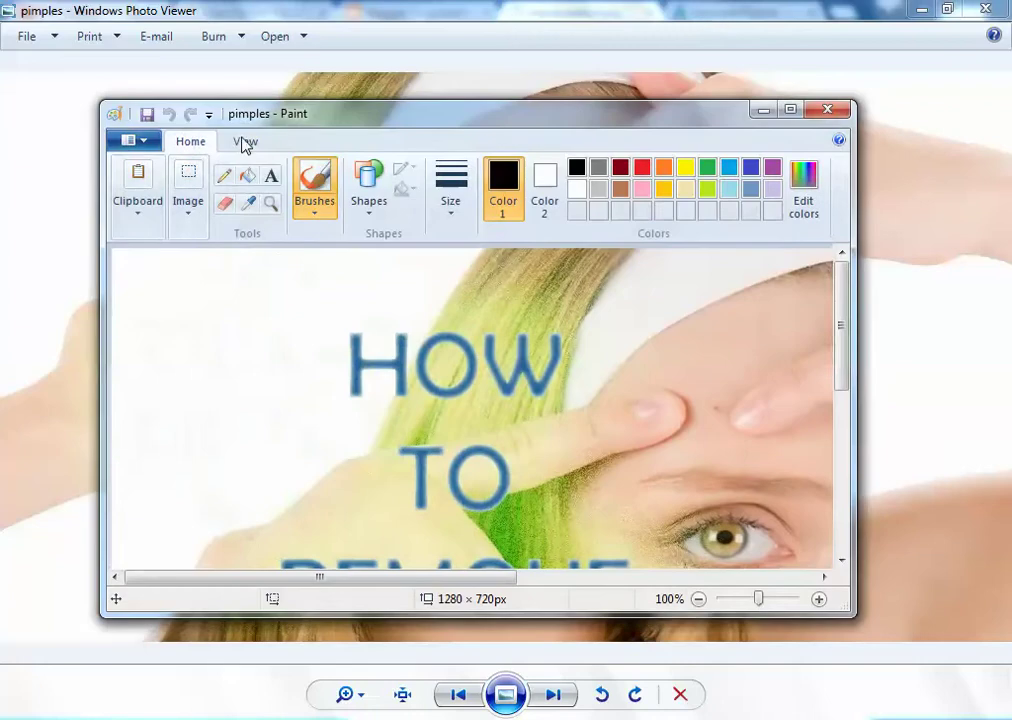
pyautogui.doubleClick(264, 114)
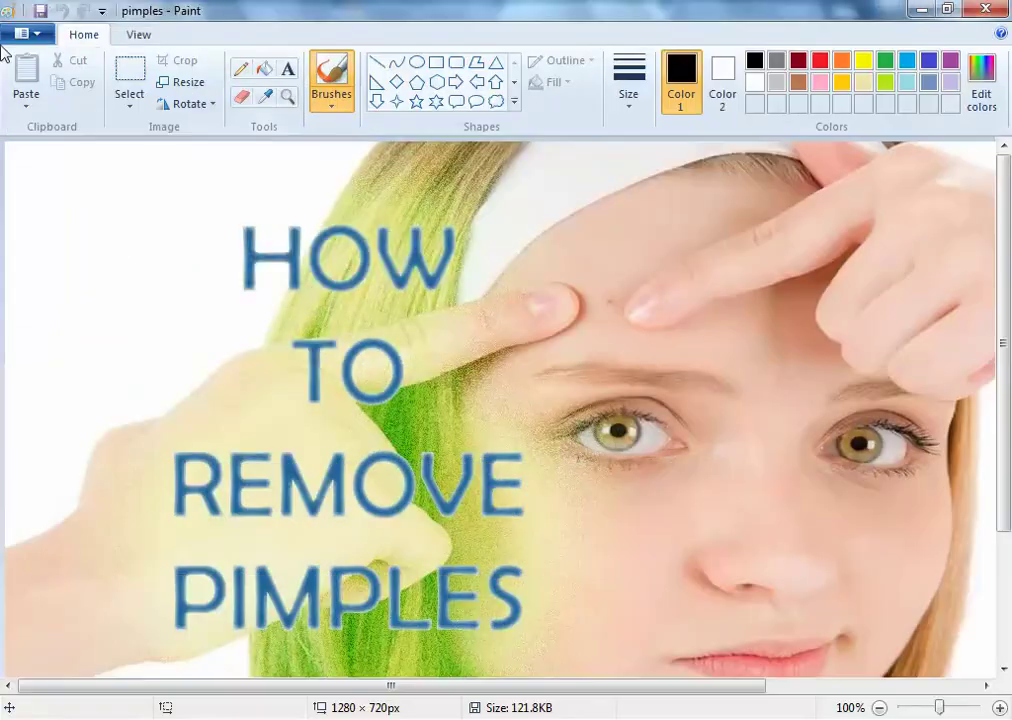
pyautogui.click(25, 33)
pyautogui.moveTo(199, 198)
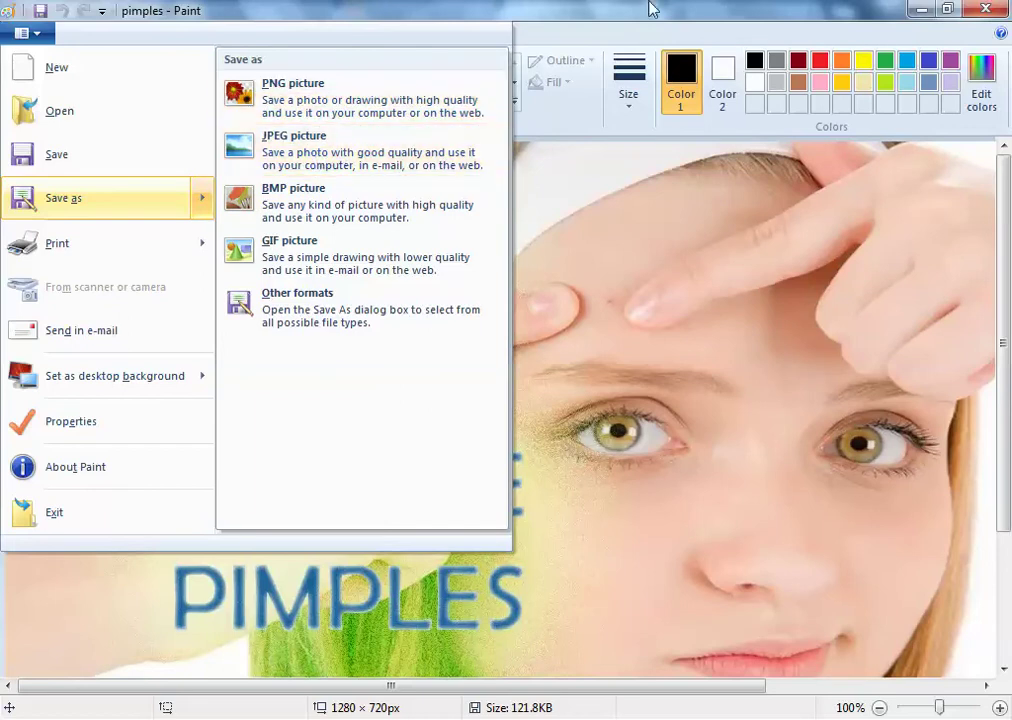
pyautogui.click(605, 230)
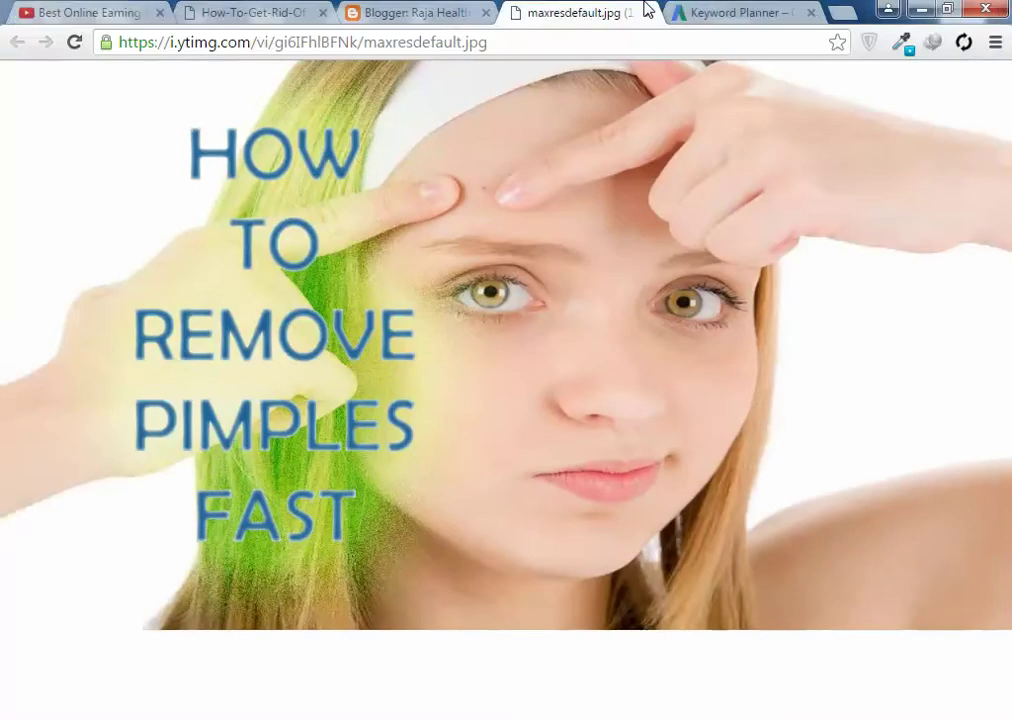
# Step: Return to the Blogger post and upload the pimples image from the Desktop, adding it below the paragraph
pyautogui.click(645, 10)
pyautogui.click(436, 11)
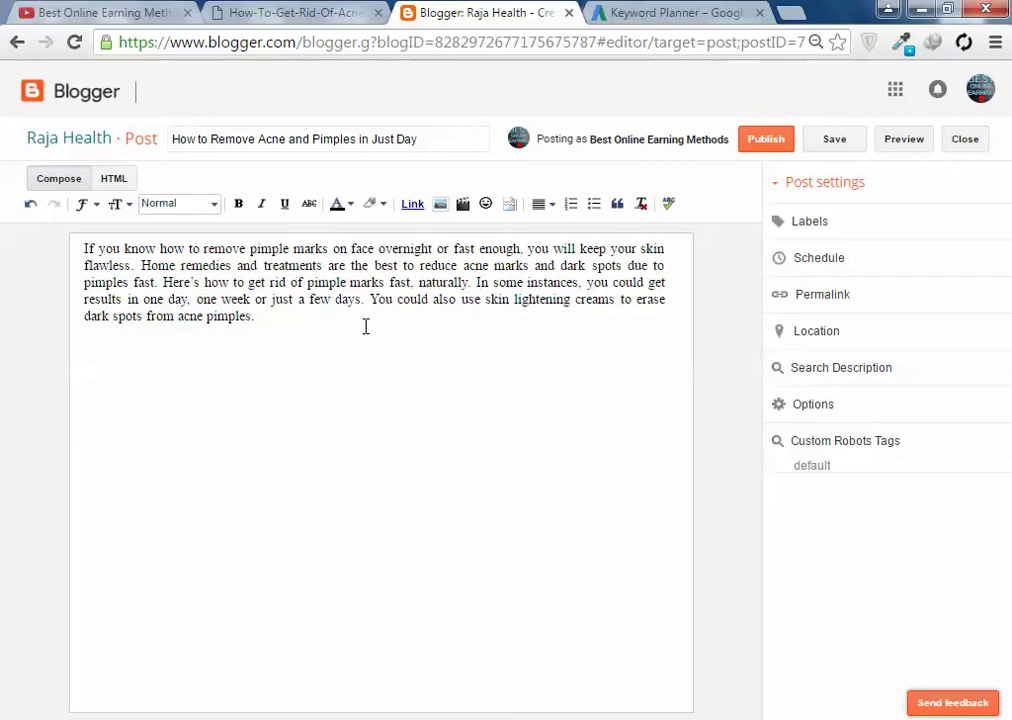
pyautogui.click(441, 206)
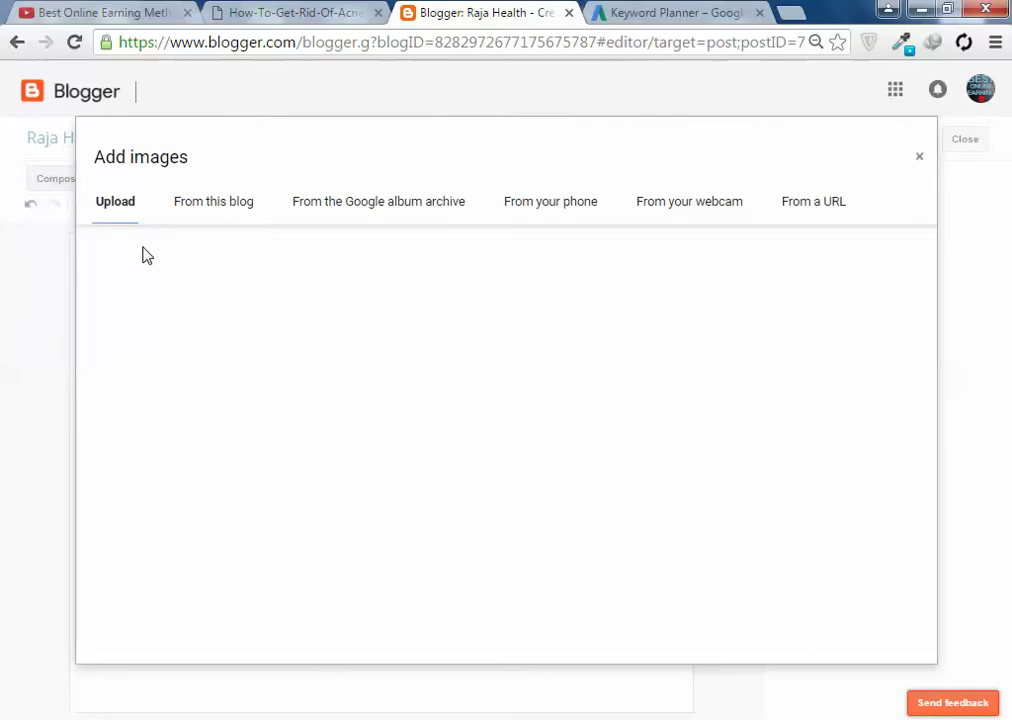
pyautogui.click(143, 252)
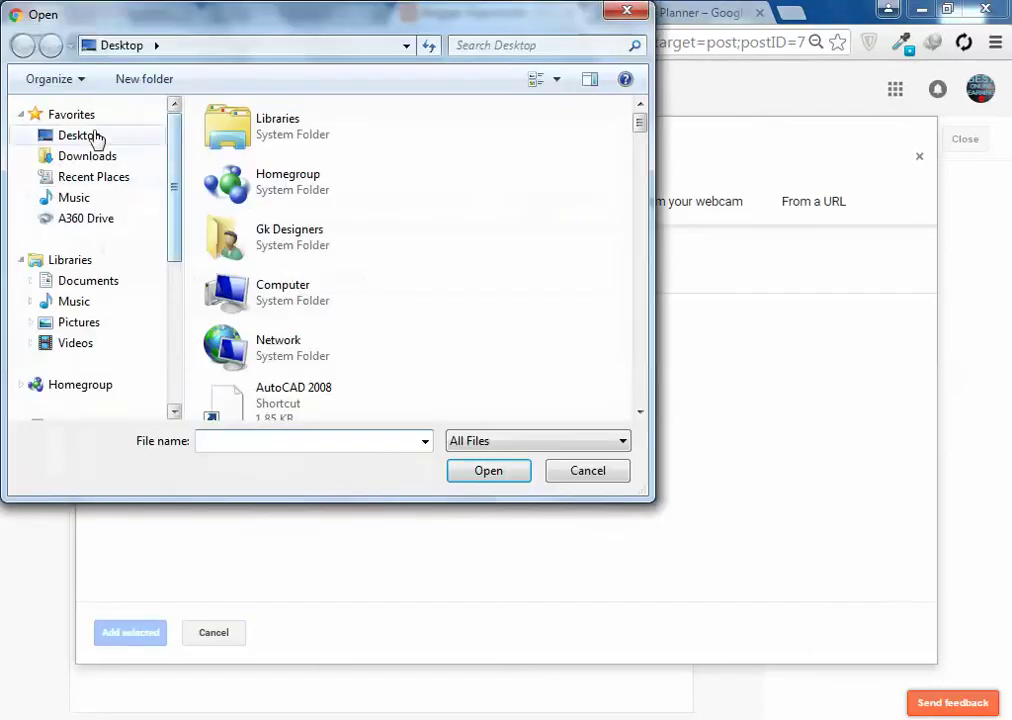
pyautogui.press('p')
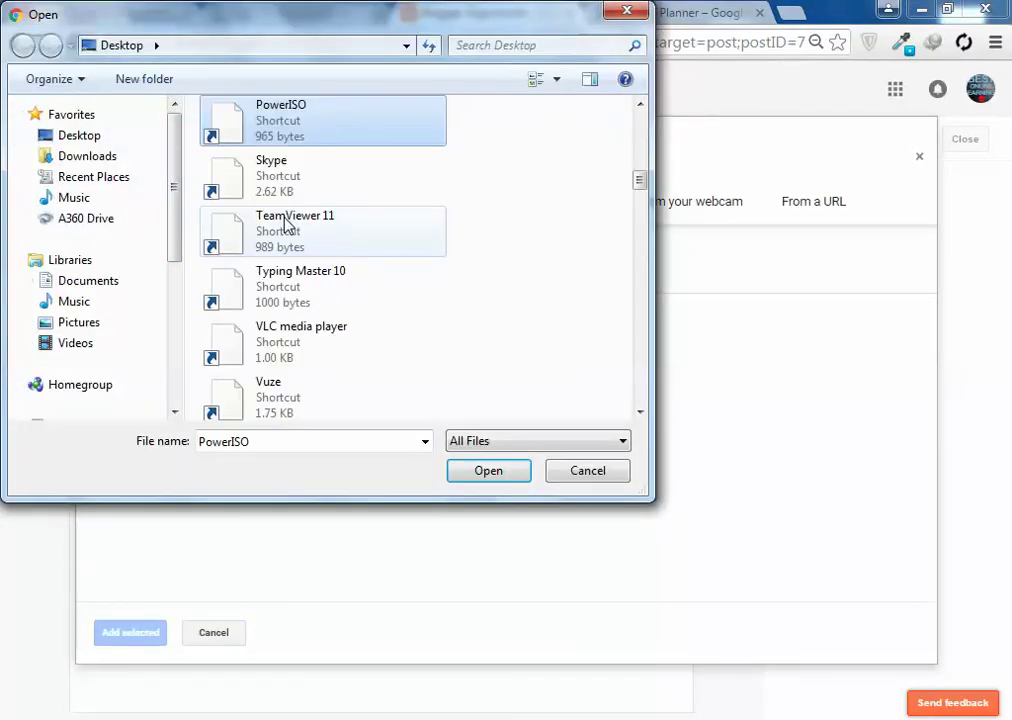
pyautogui.press('p')
pyautogui.press('p')
pyautogui.press('Return')
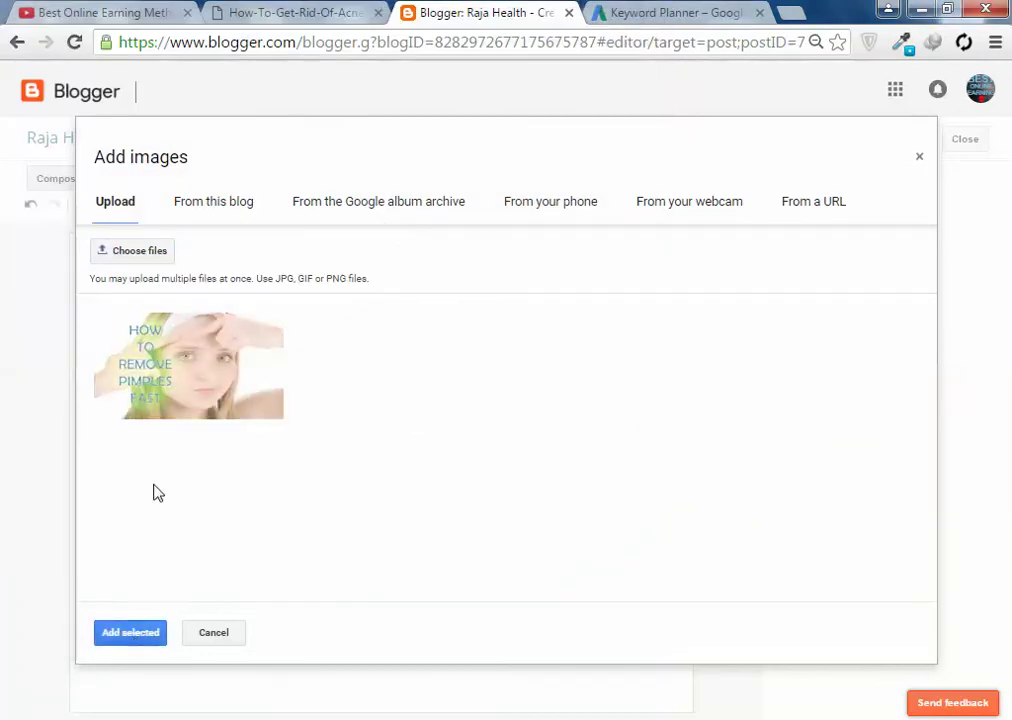
pyautogui.click(172, 385)
pyautogui.click(140, 630)
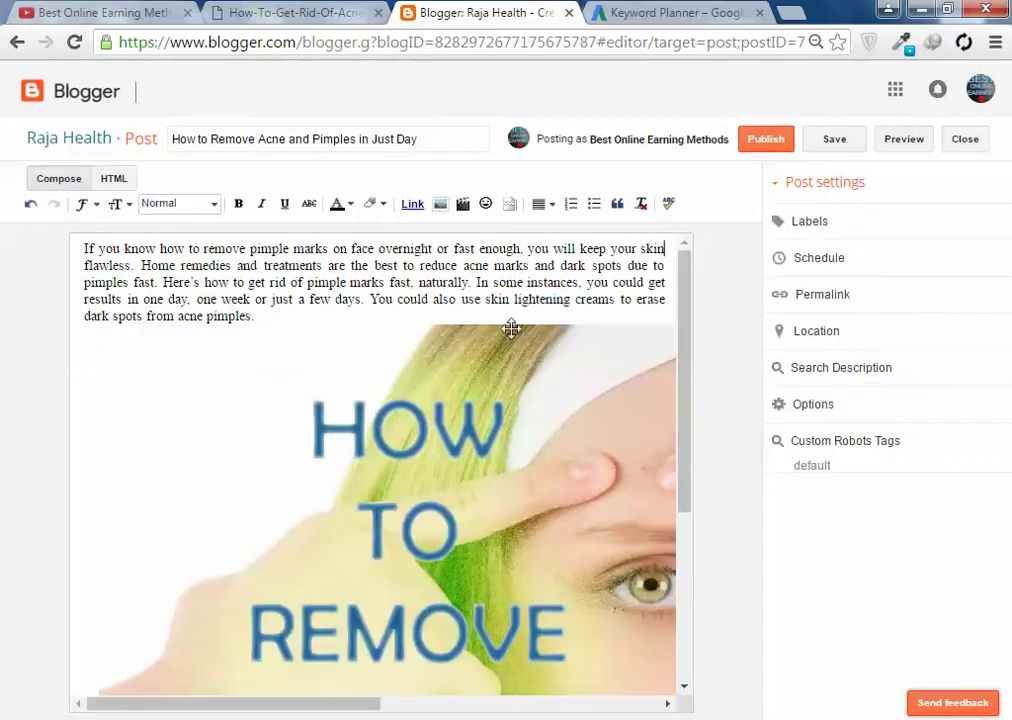
# Step: Set the inserted image to X-Large size and change its alignment
pyautogui.click(416, 456)
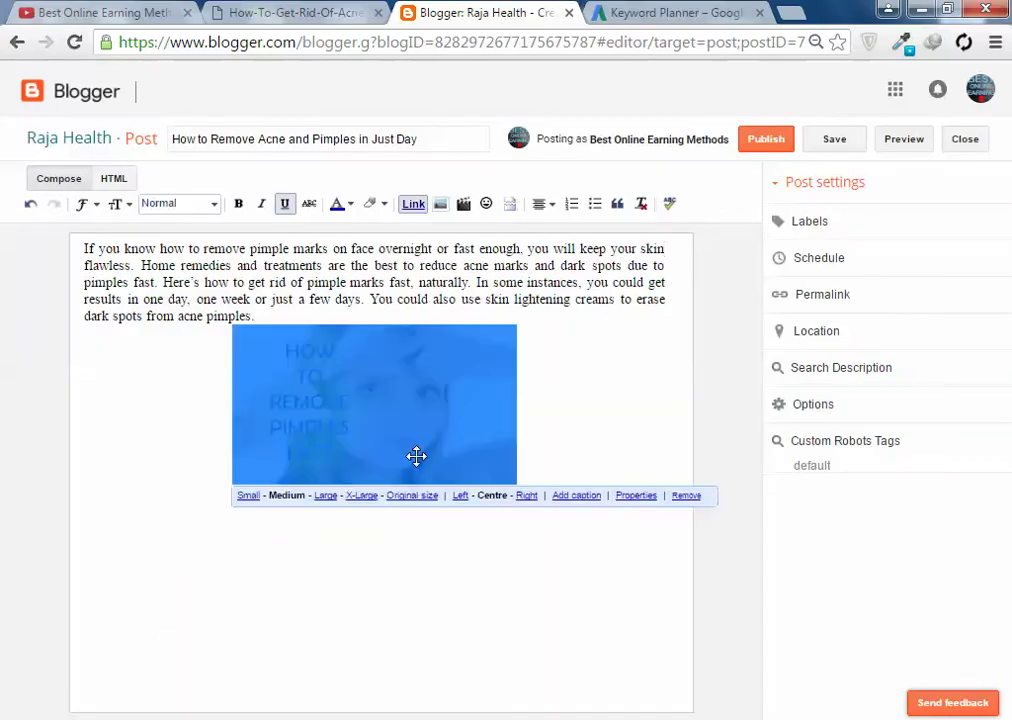
pyautogui.click(357, 496)
pyautogui.click(614, 684)
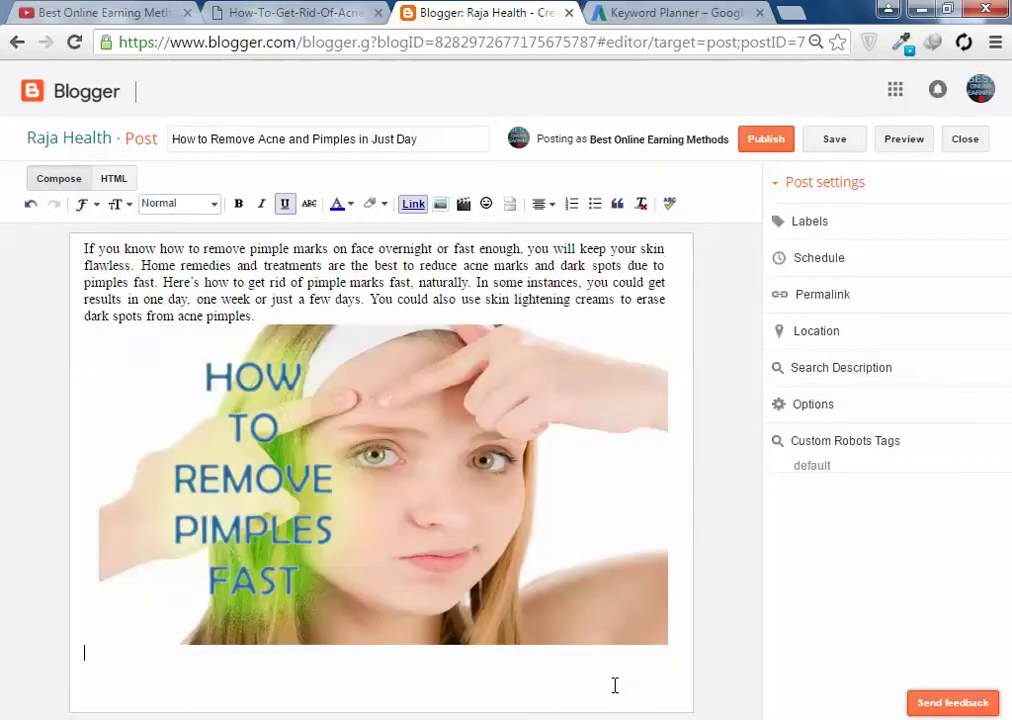
pyautogui.click(411, 411)
pyautogui.click(545, 204)
pyautogui.click(562, 255)
pyautogui.click(621, 680)
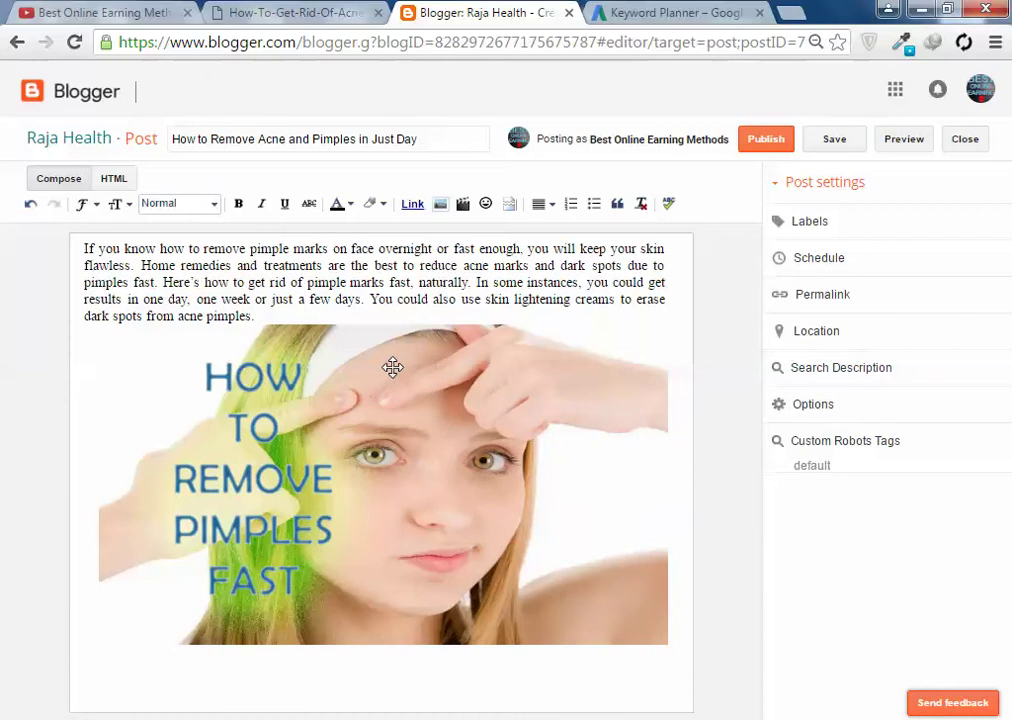
# Step: Insert a blank line between the intro paragraph and the image
pyautogui.press('Return')
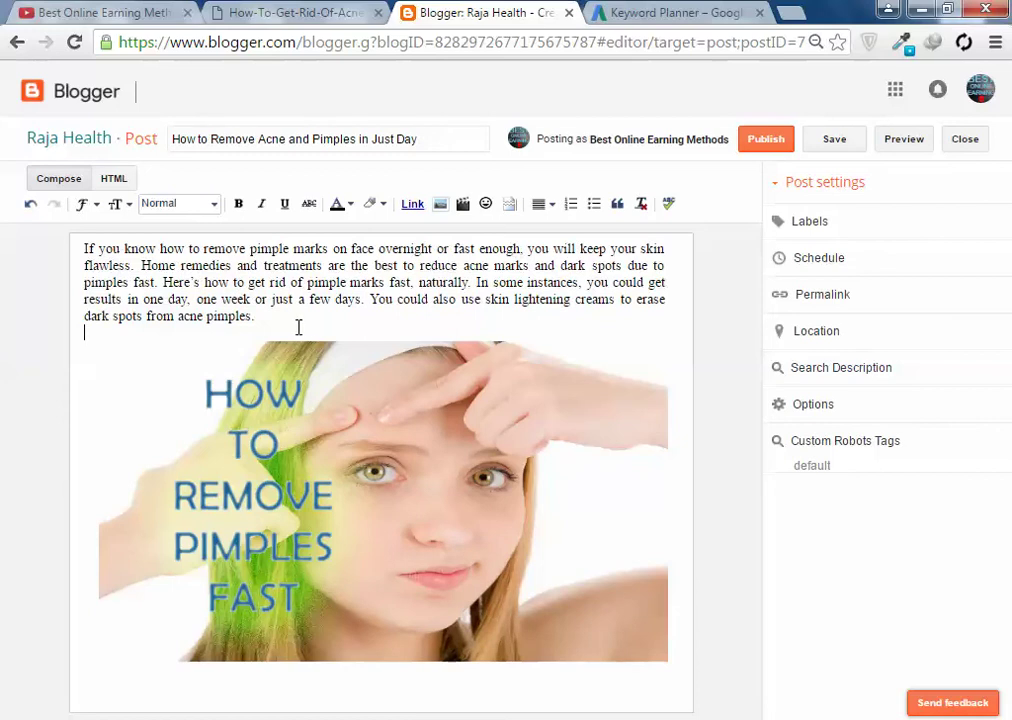
pyautogui.moveTo(269, 316); pyautogui.dragTo(68, 255)
pyautogui.click(170, 283)
# Step: Examine the keyword phrases "Remove Acne and Pimples" and "Acne and Pimples" in the post title against the article text
pyautogui.click(208, 137)
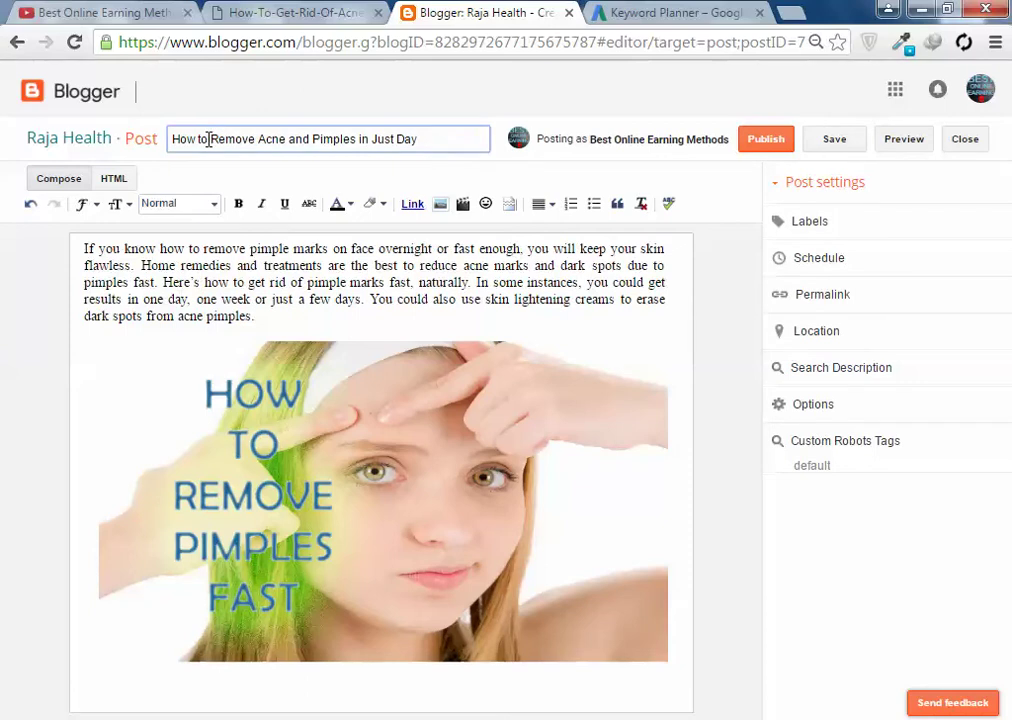
pyautogui.moveTo(211, 142); pyautogui.dragTo(361, 148)
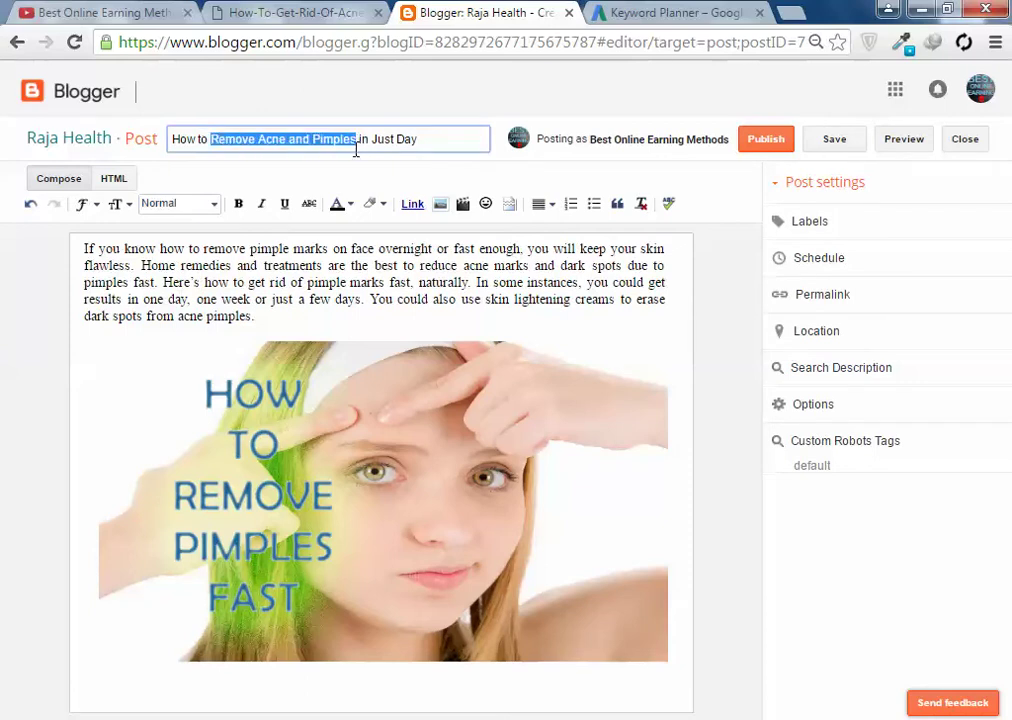
pyautogui.click(288, 139)
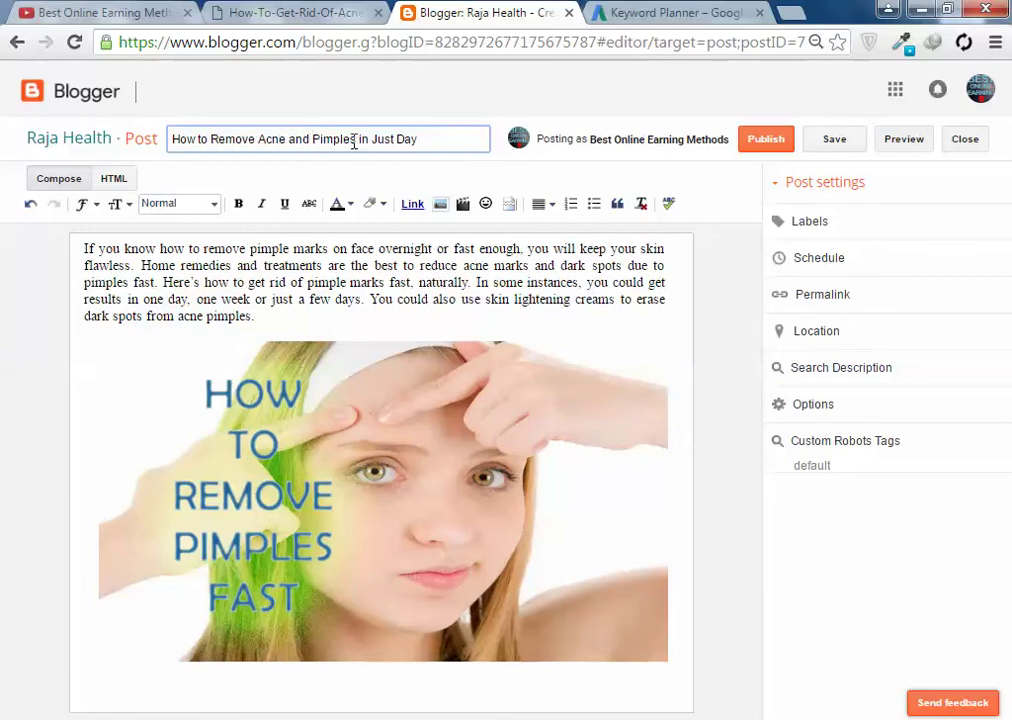
pyautogui.moveTo(357, 139); pyautogui.dragTo(264, 136)
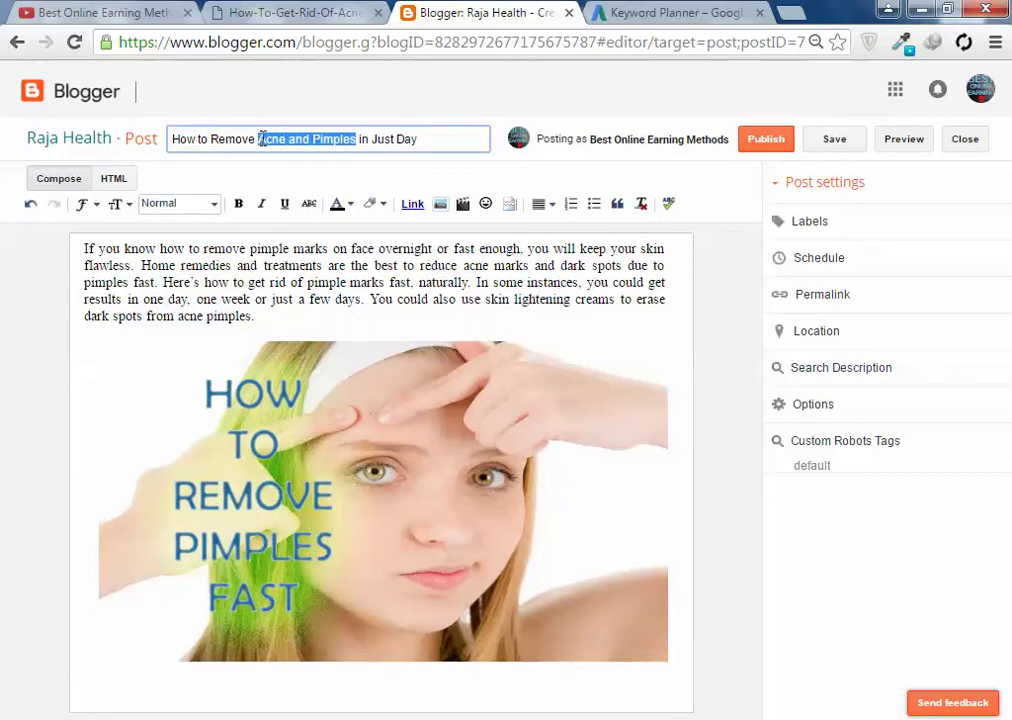
pyautogui.rightClick(261, 139)
pyautogui.click(335, 178)
pyautogui.click(322, 139)
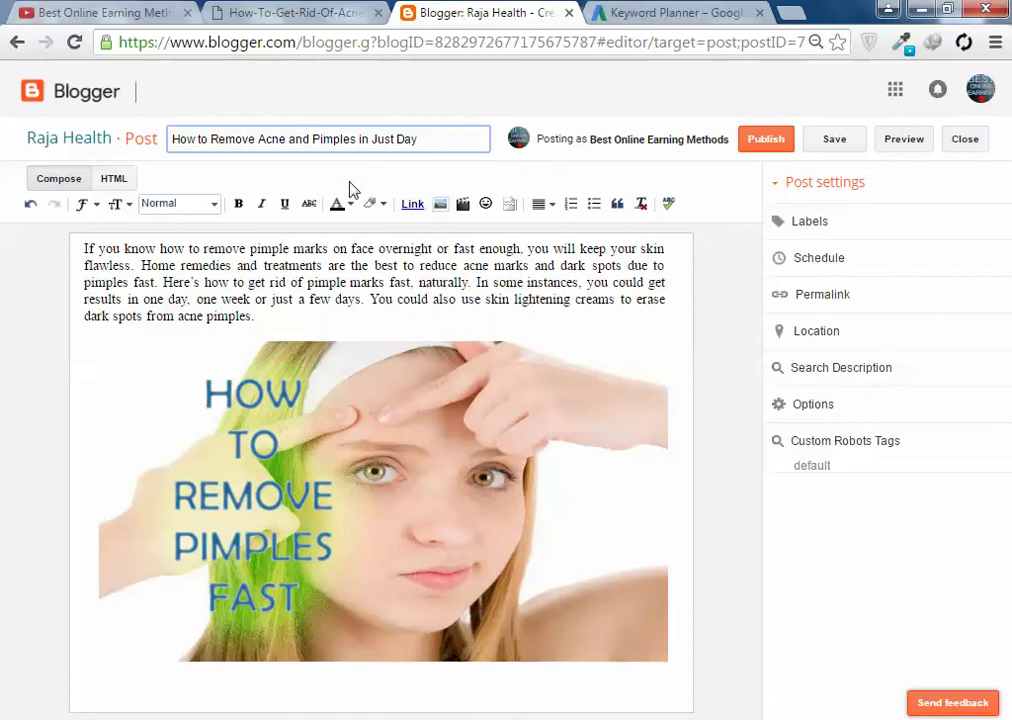
pyautogui.moveTo(215, 145); pyautogui.dragTo(356, 141)
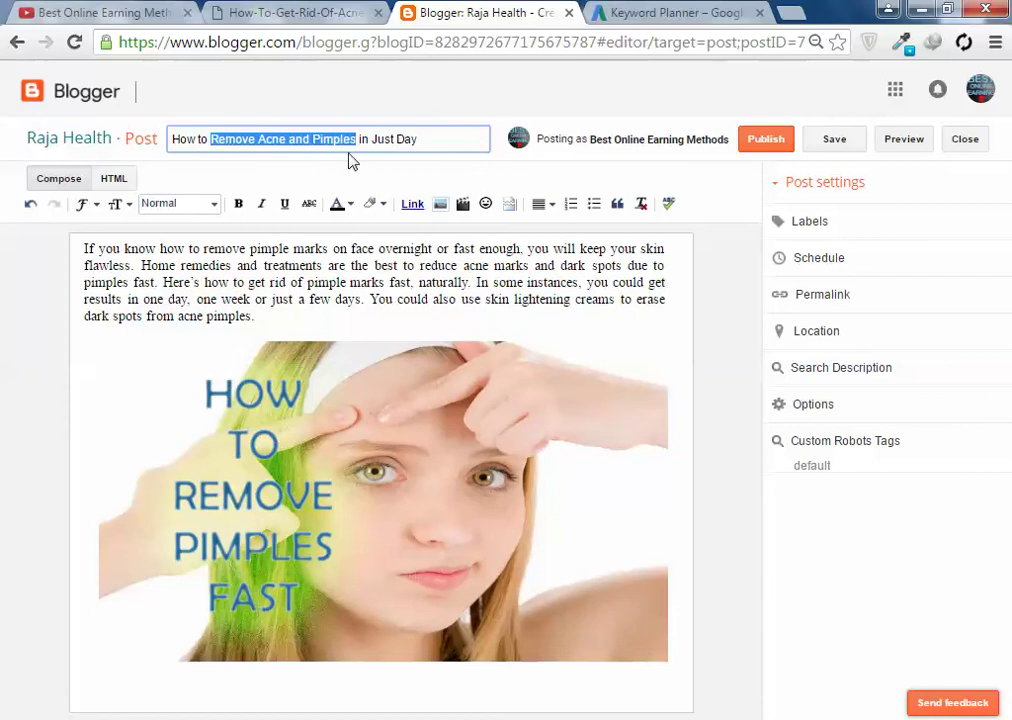
pyautogui.rightClick(340, 142)
pyautogui.click(400, 176)
pyautogui.click(304, 140)
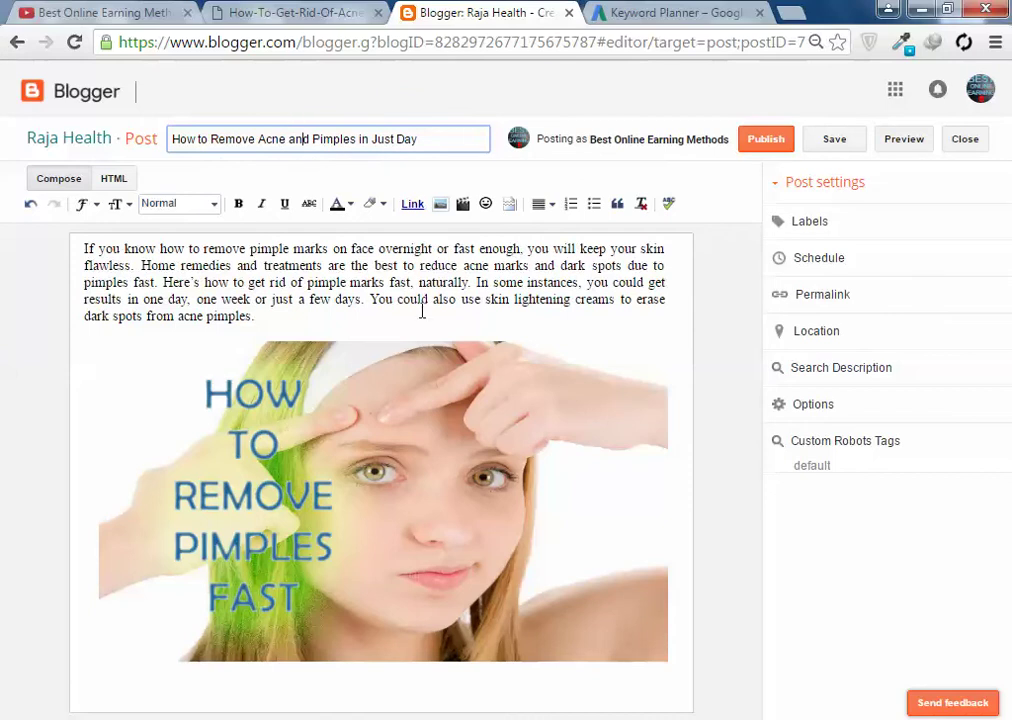
pyautogui.click(493, 290)
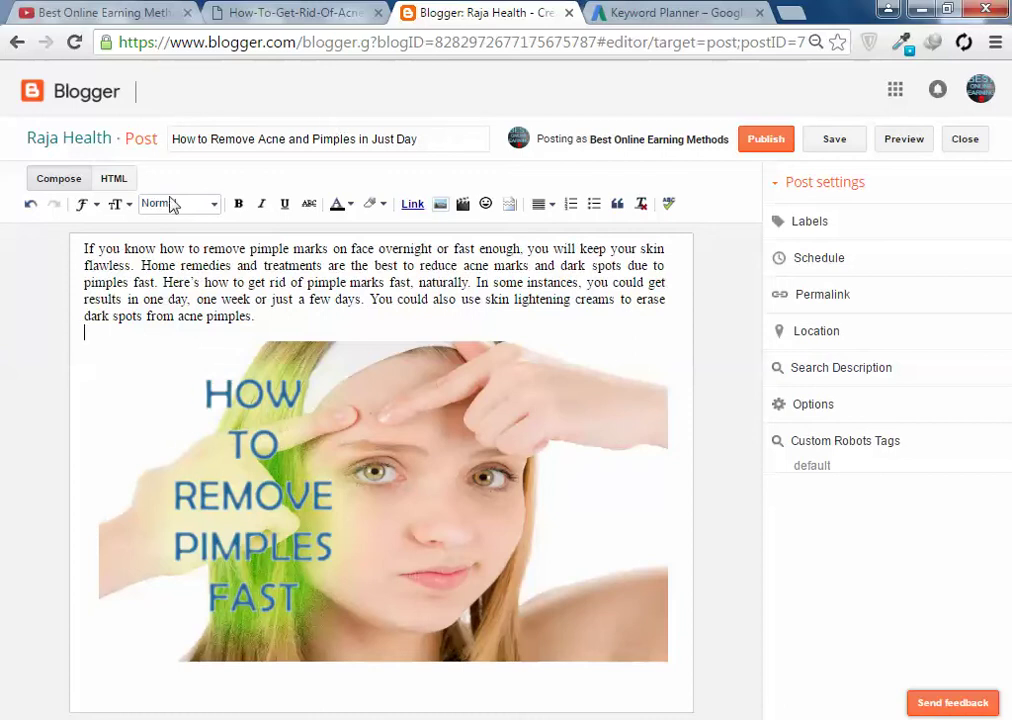
pyautogui.moveTo(211, 139); pyautogui.dragTo(361, 143)
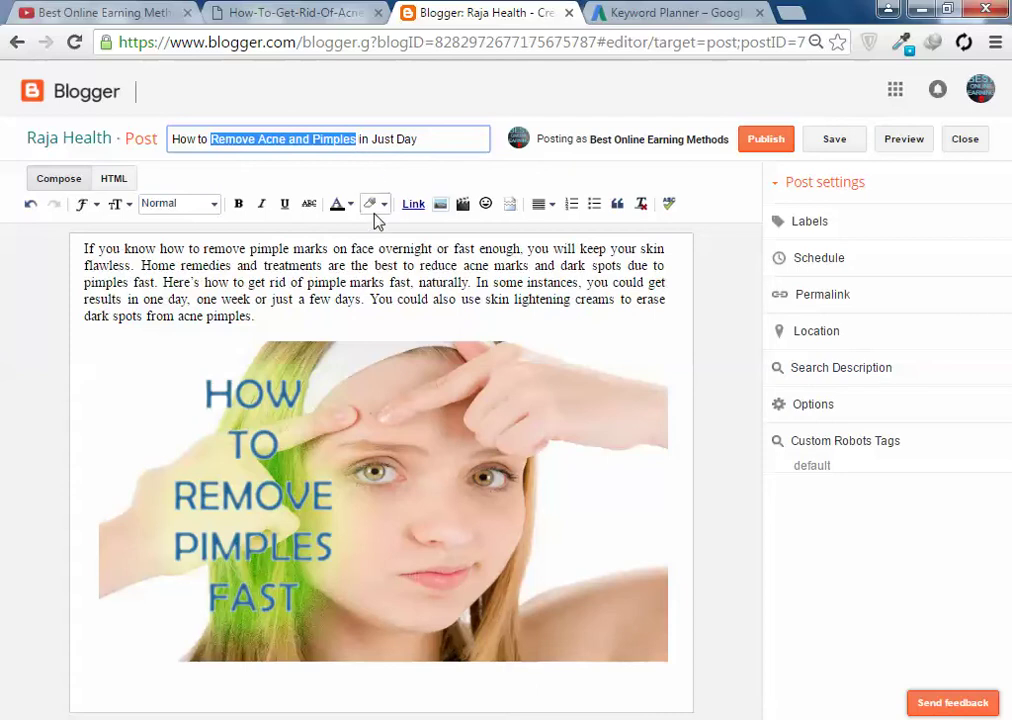
pyautogui.click(298, 299)
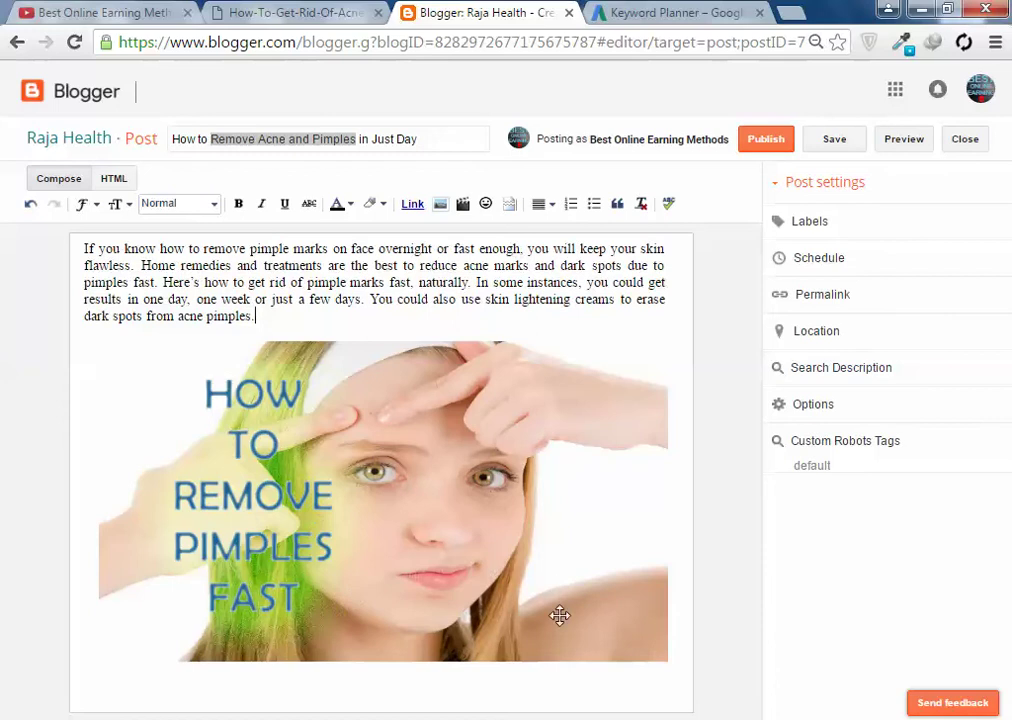
# Step: Preview the post to check its title, paragraph and image, closing the How-To-Get-Rid-Of-Acne tab and the preview
pyautogui.click(931, 146)
pyautogui.middleClick(272, 8)
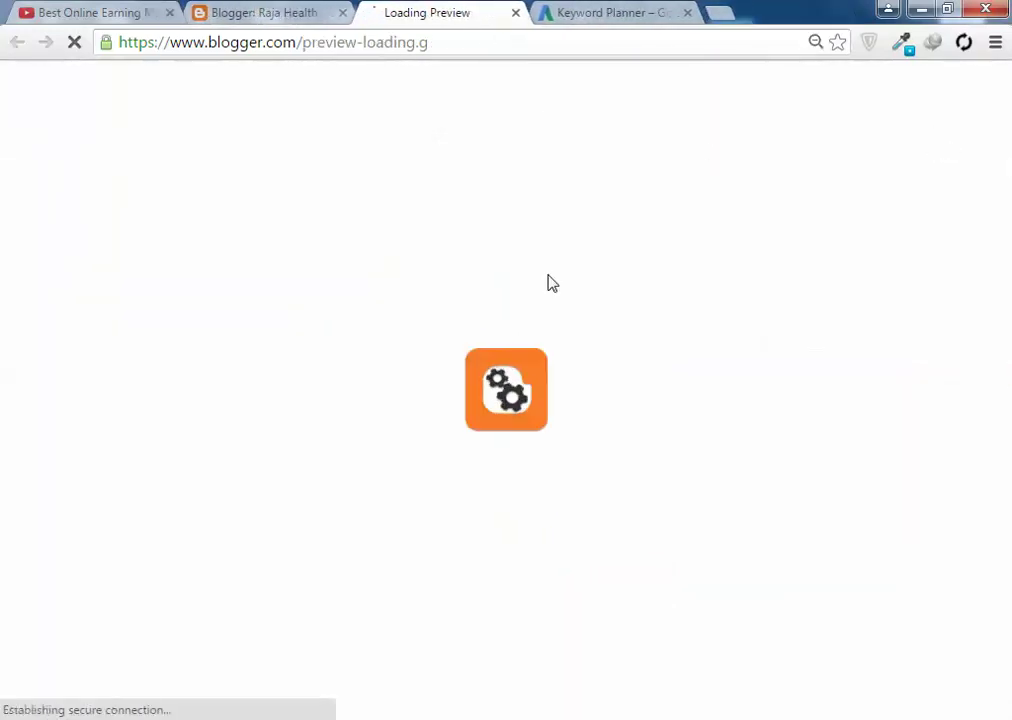
pyautogui.scroll(-5, 407, 304)
pyautogui.scroll(-1, 411, 298)
pyautogui.scroll(4, 480, 305)
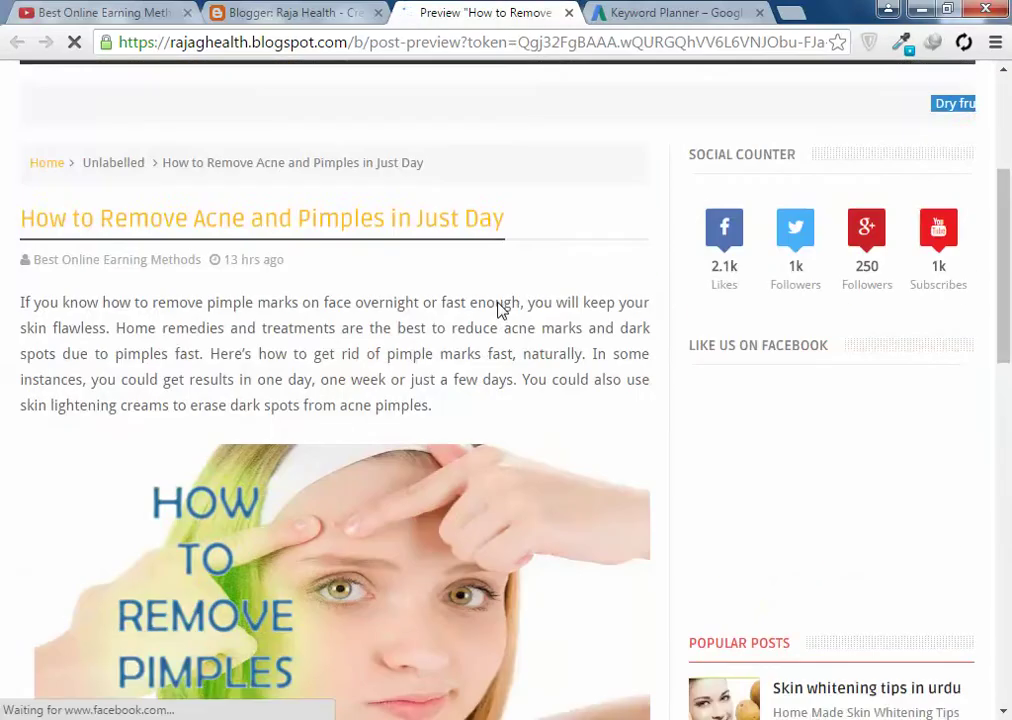
pyautogui.middleClick(459, 8)
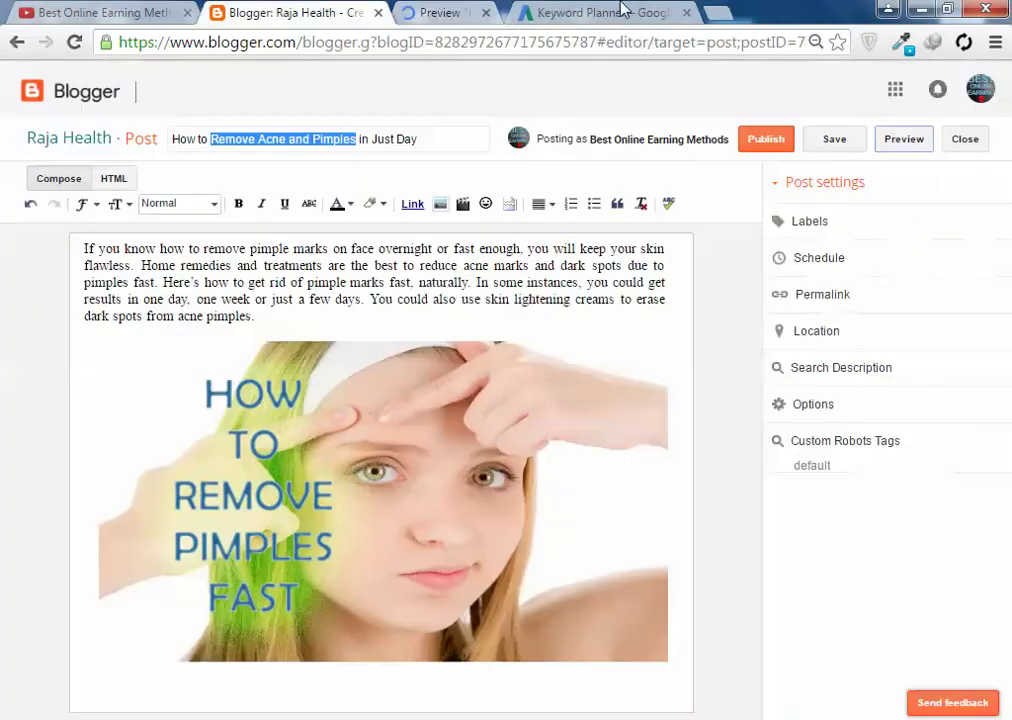
pyautogui.click(606, 11)
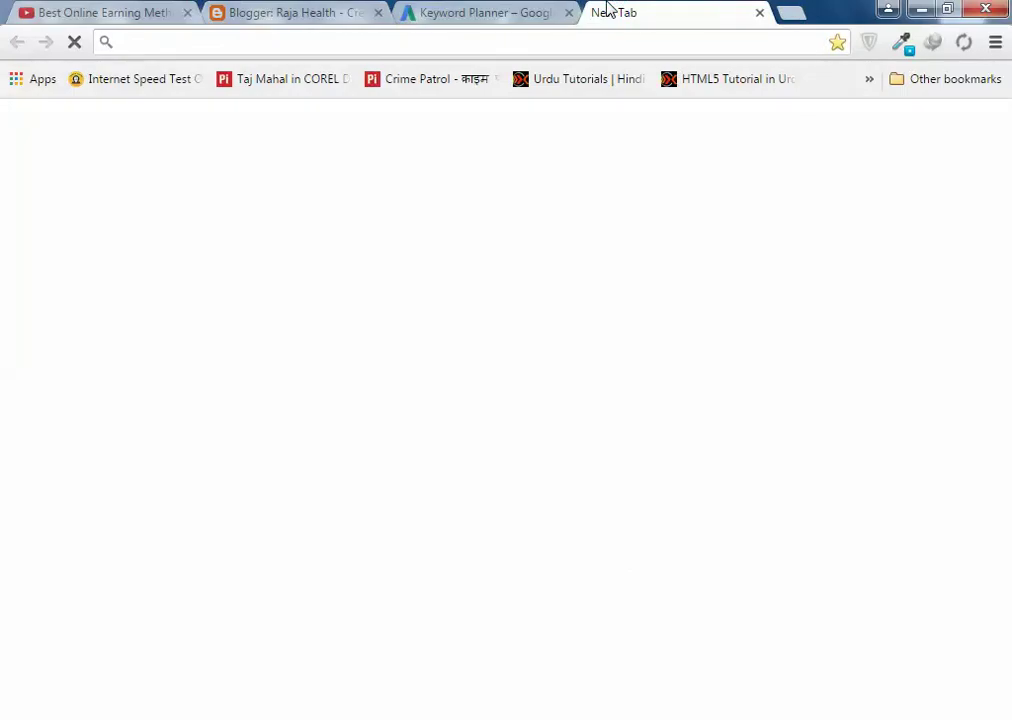
# Step: Search Google for "Remove Acne and Pimples" and open the treatcurefast.com pimple marks article, closing the search results
pyautogui.hotkey('ctrl', 'v')
pyautogui.press('Return')
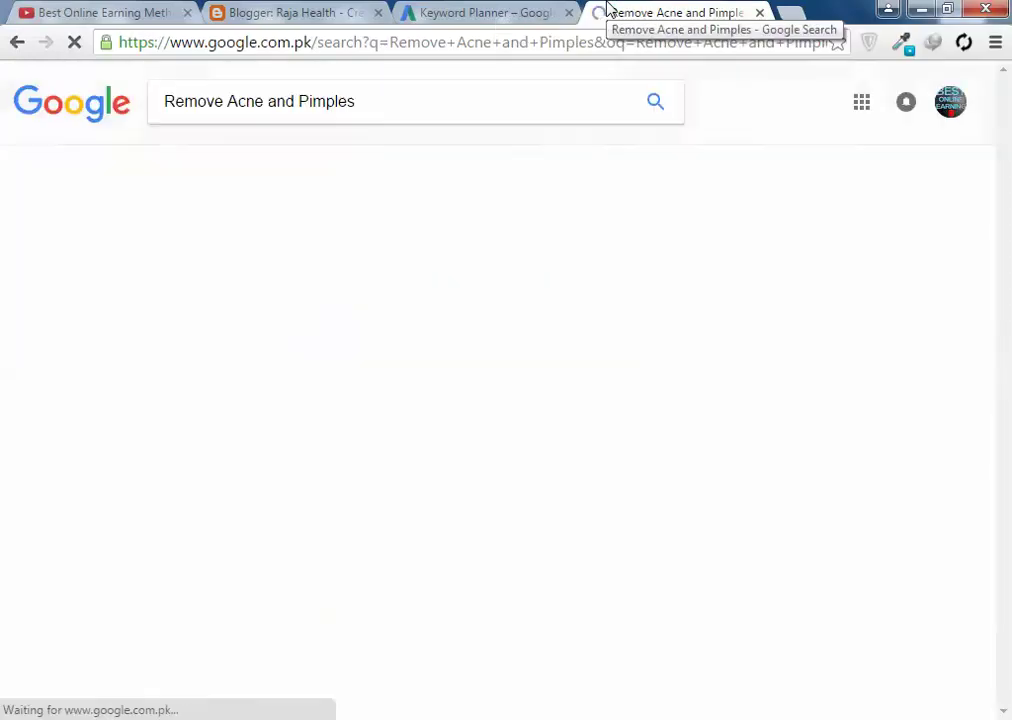
pyautogui.scroll(-4, 391, 515)
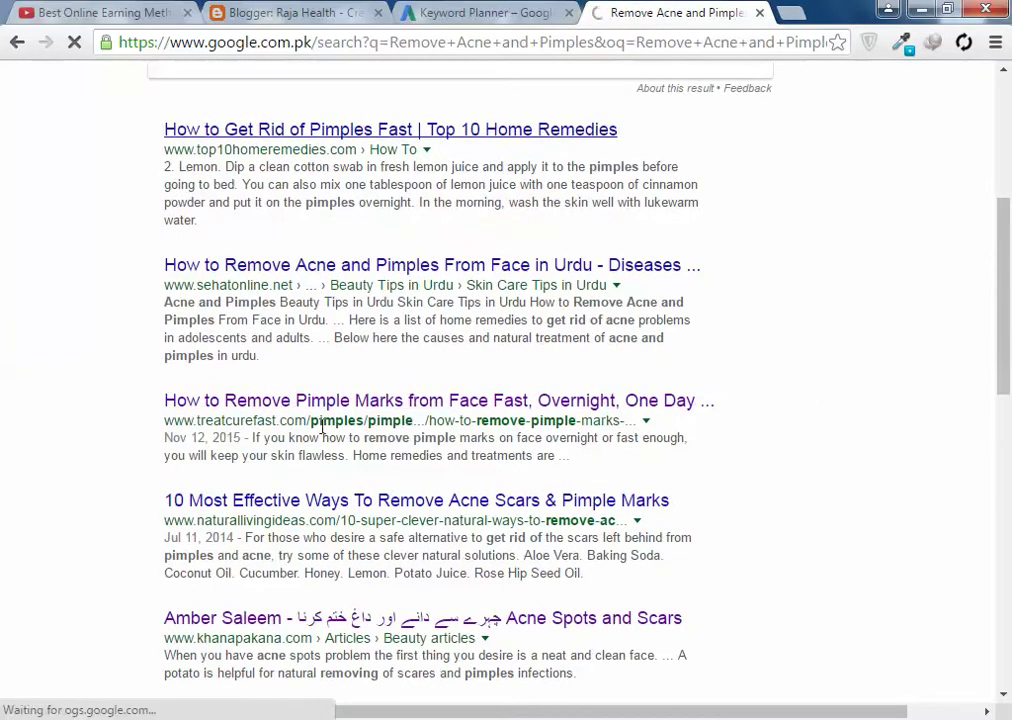
pyautogui.middleClick(323, 402)
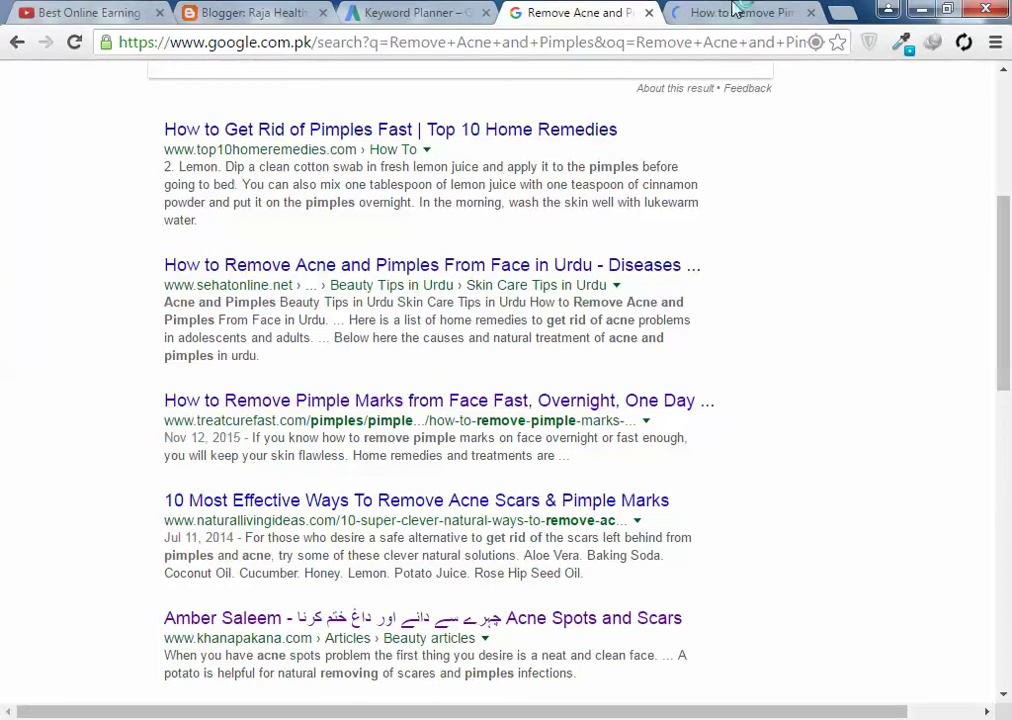
pyautogui.middleClick(608, 10)
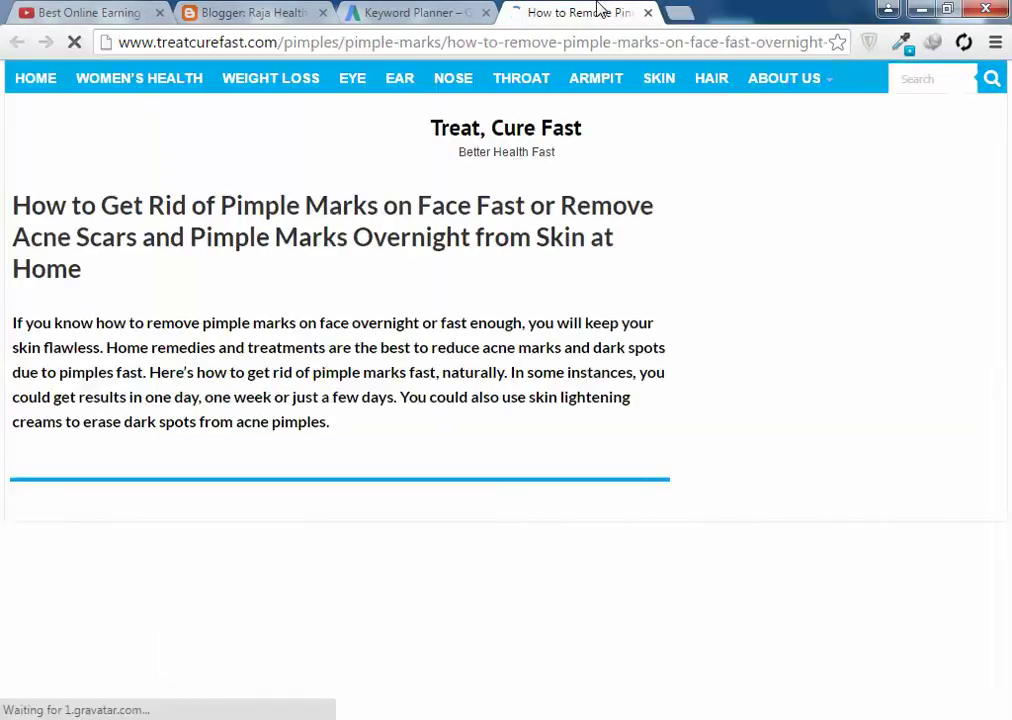
# Step: Copy the article text from the heading "How to Get Rid of Pimple Marks and Black Spots from Acne" through section 10, Chemical peels
pyautogui.scroll(-4, 552, 393)
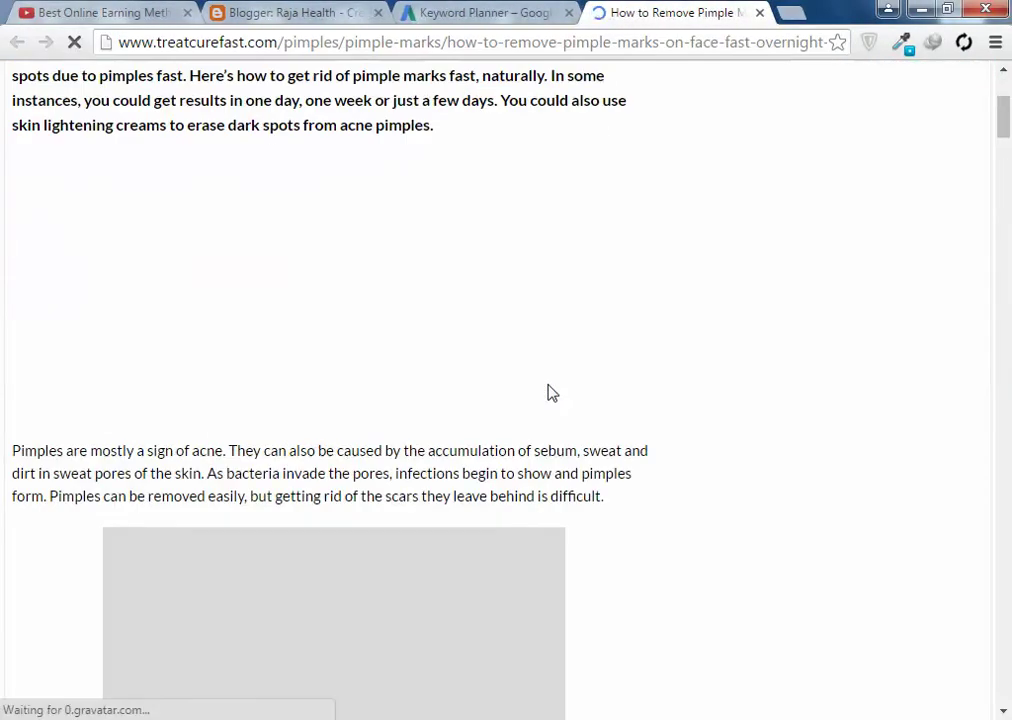
pyautogui.scroll(-4, 547, 393)
pyautogui.scroll(-1, 595, 338)
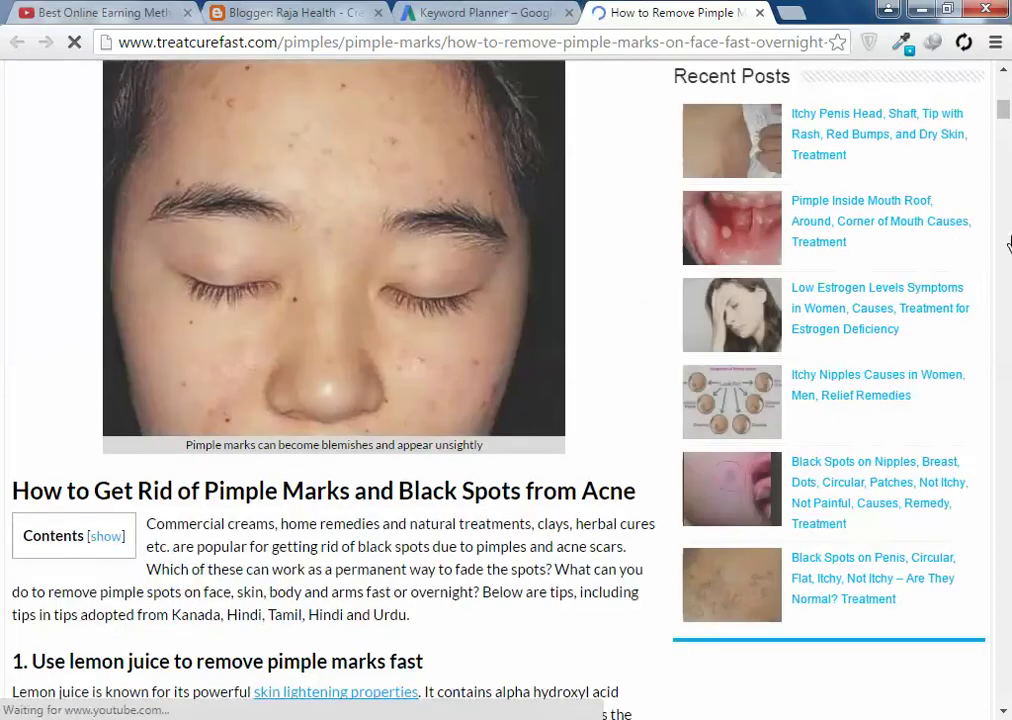
pyautogui.scroll(-9, 479, 442)
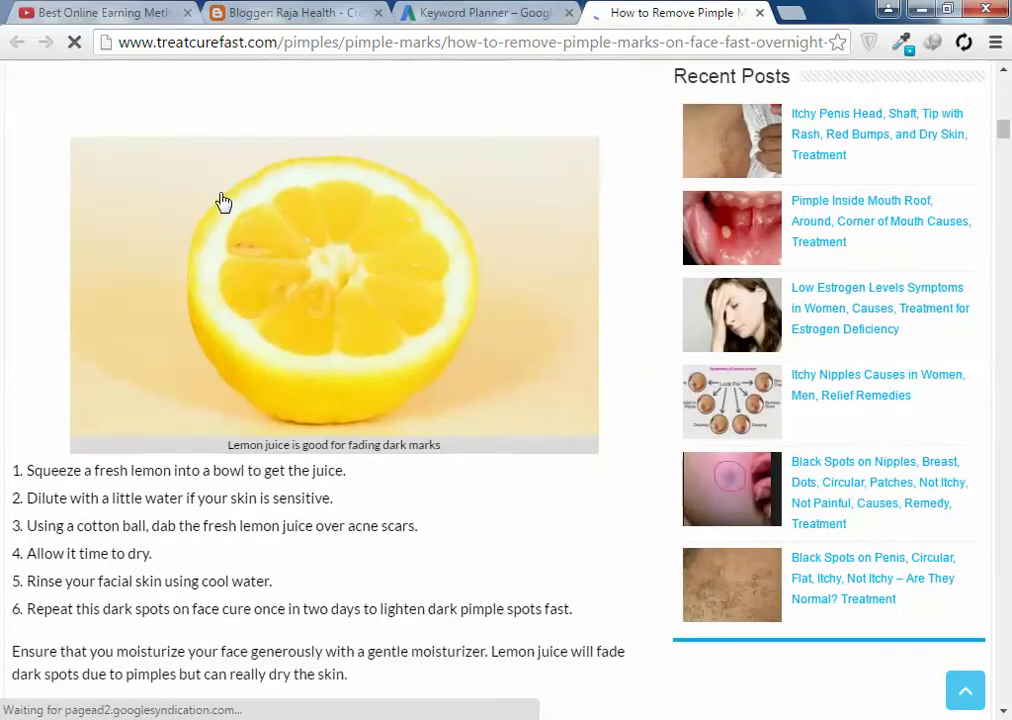
pyautogui.scroll(4, 79, 237)
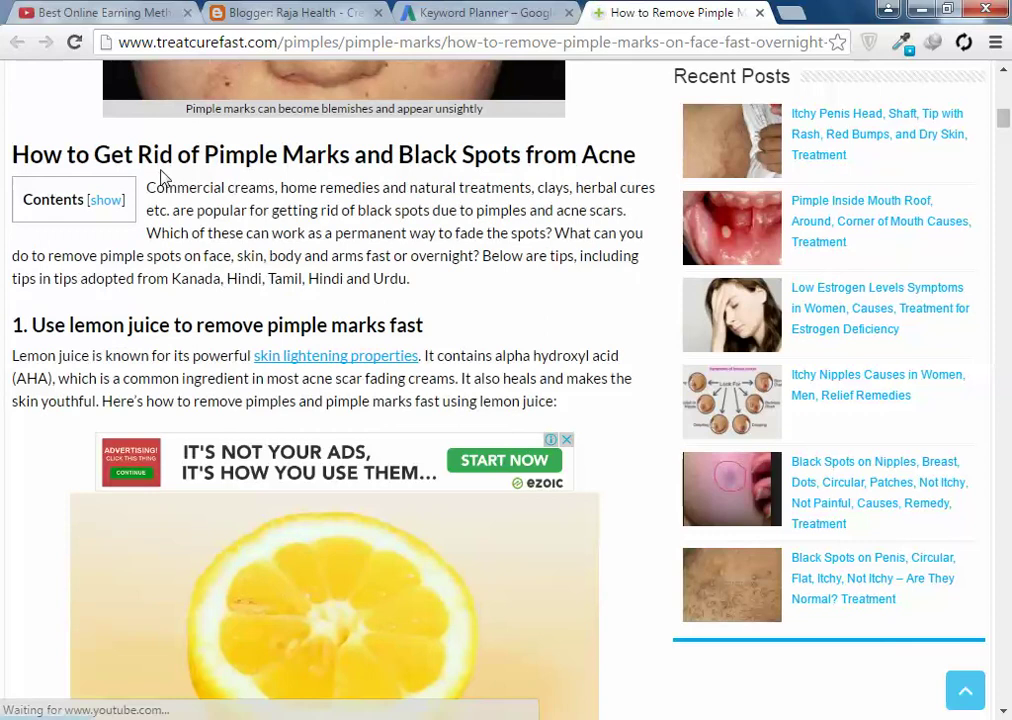
pyautogui.moveTo(12, 150); pyautogui.dragTo(501, 474)
pyautogui.scroll(-15, 411, 323)
pyautogui.scroll(-14, 330, 431)
pyautogui.scroll(-12, 393, 452)
pyautogui.scroll(-3, 436, 492)
# Step: Switch to Notepad, pass the copied article text through it as plain text, and close the file without saving
pyautogui.hotkey('alt', 'Tab')
pyautogui.hotkey('ctrl', 'v')
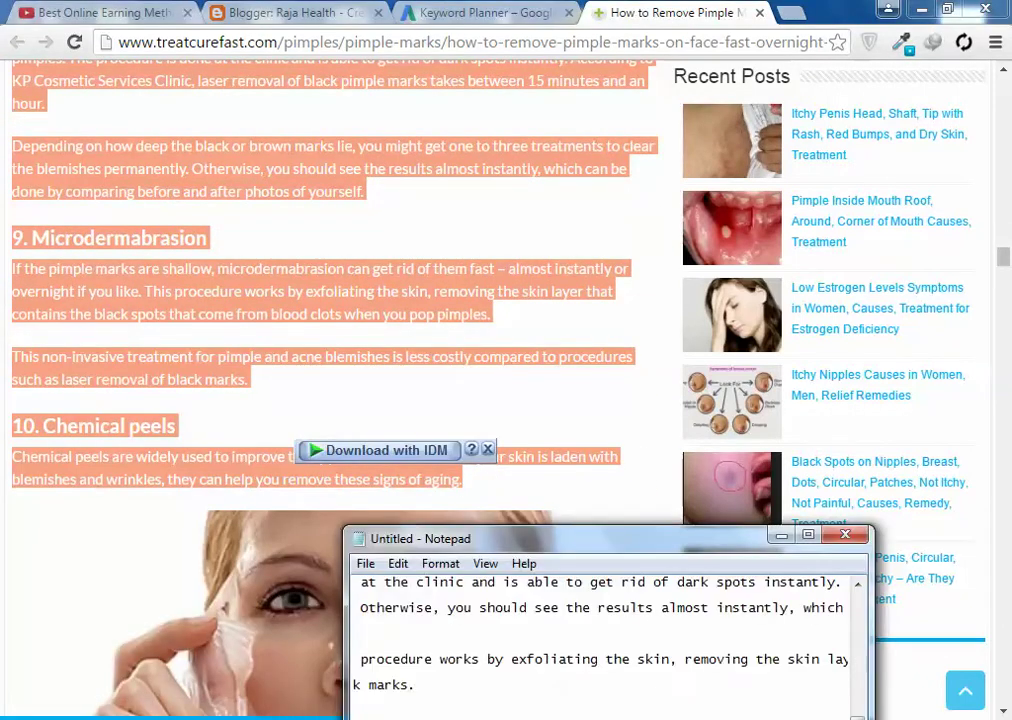
pyautogui.hotkey('ctrl', 'a')
pyautogui.click(860, 538)
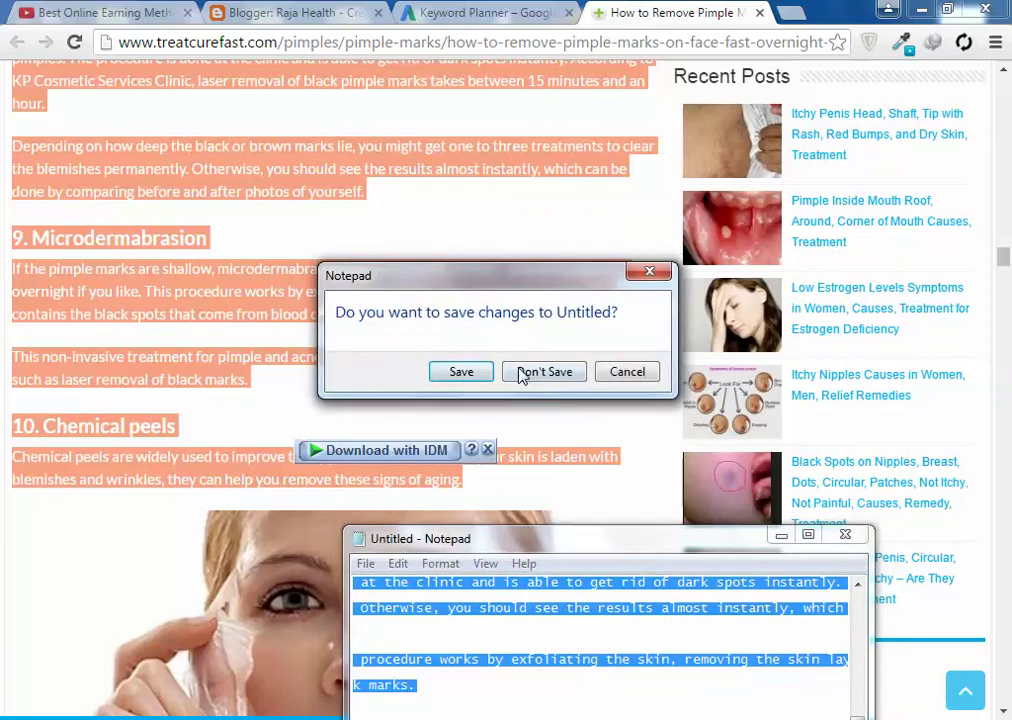
pyautogui.click(518, 374)
# Step: Examine the rest of the pimple marks article, from the home remedies and cream sections to the comments
pyautogui.click(539, 478)
pyautogui.scroll(-20, 538, 480)
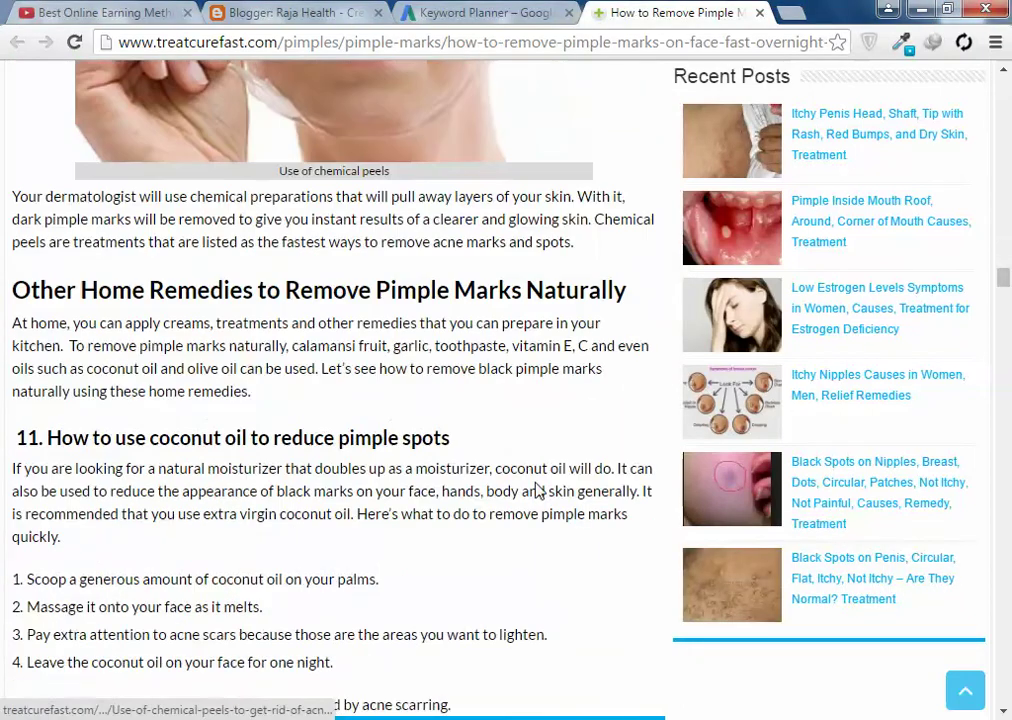
pyautogui.scroll(-13, 533, 500)
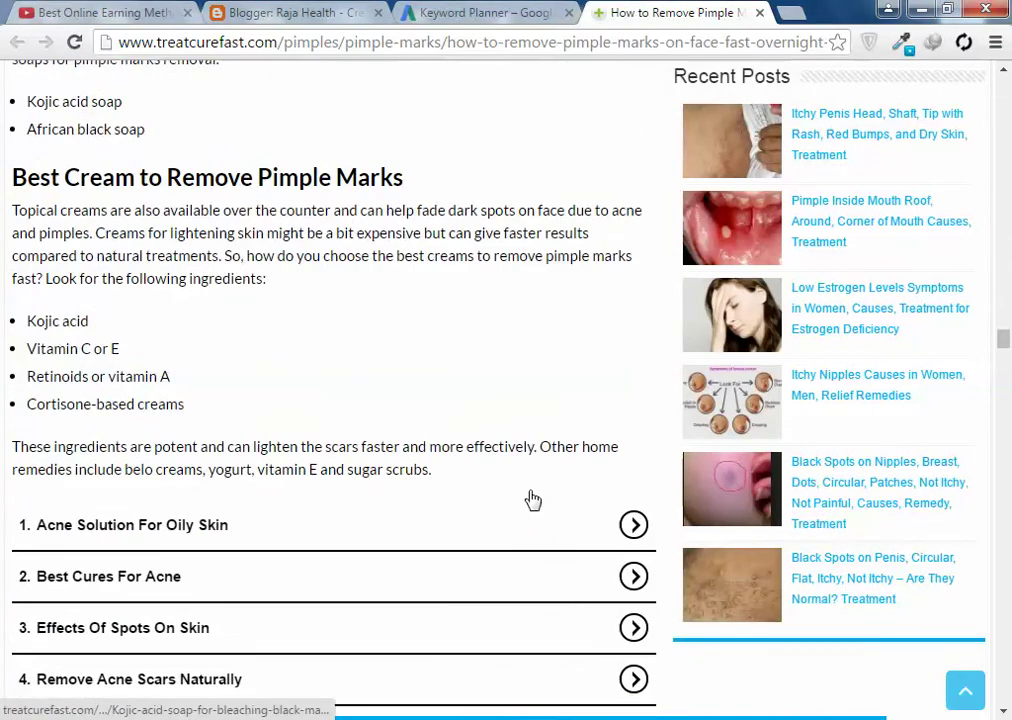
pyautogui.scroll(-12, 532, 493)
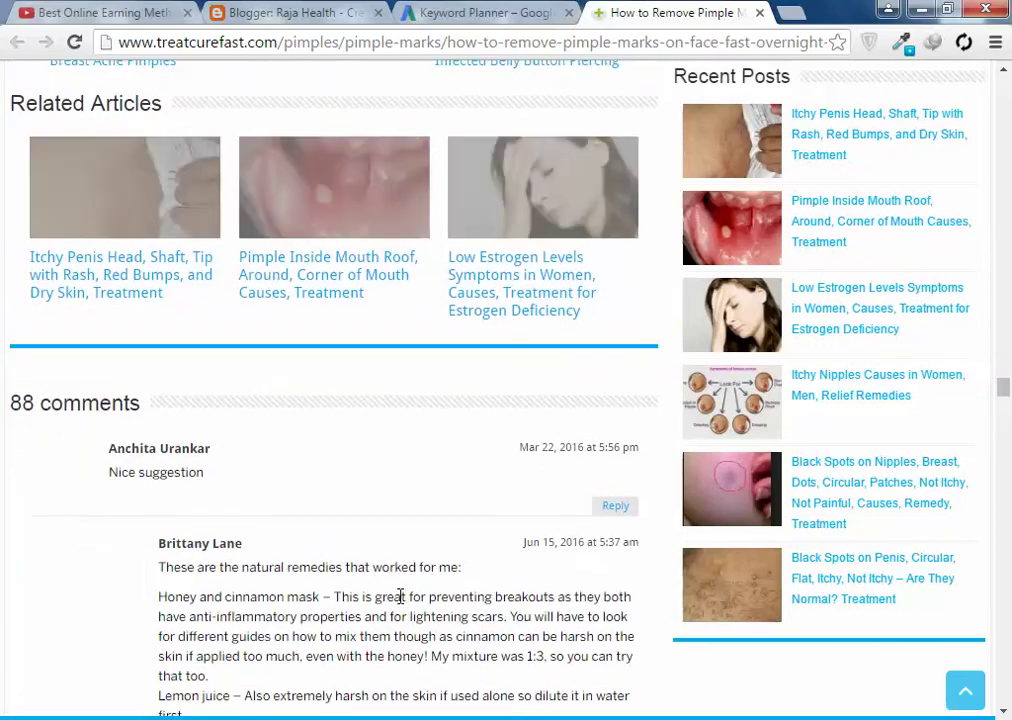
pyautogui.scroll(20, 437, 150)
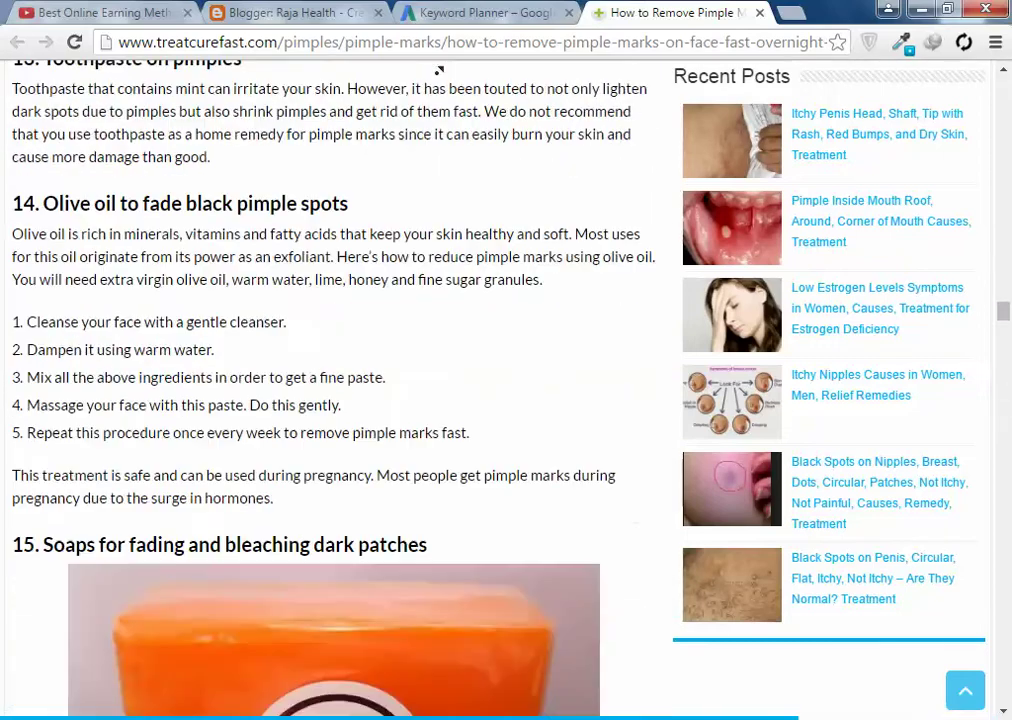
pyautogui.scroll(20, 439, 75)
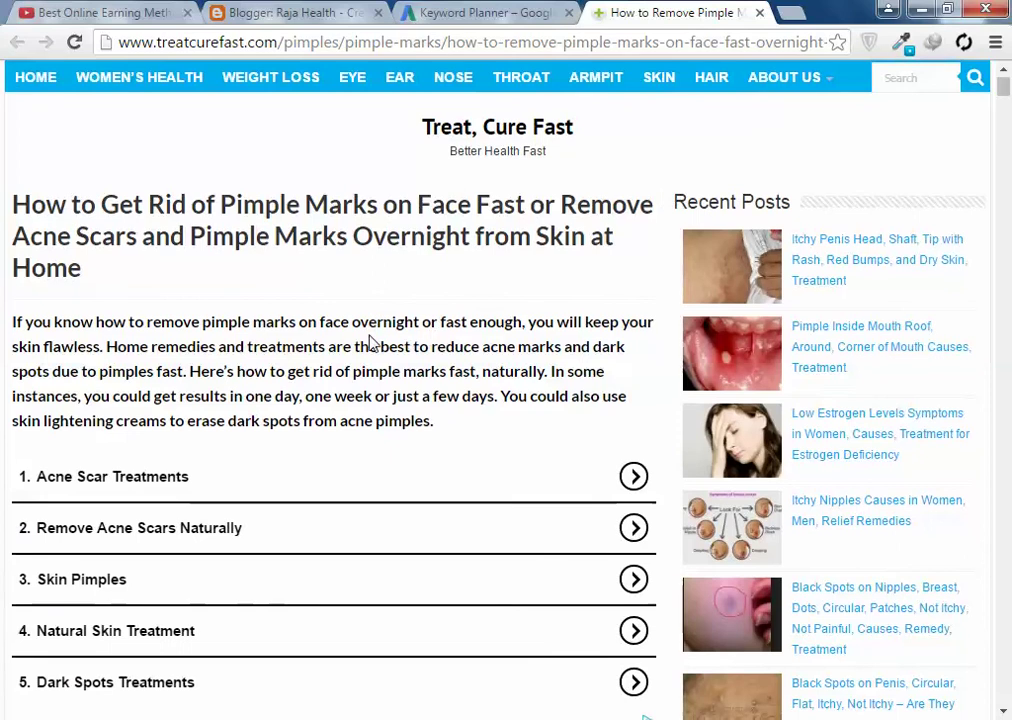
pyautogui.scroll(-10, 373, 350)
# Step: Try to paste the copied article text below the image in the Blogger post
pyautogui.click(320, 10)
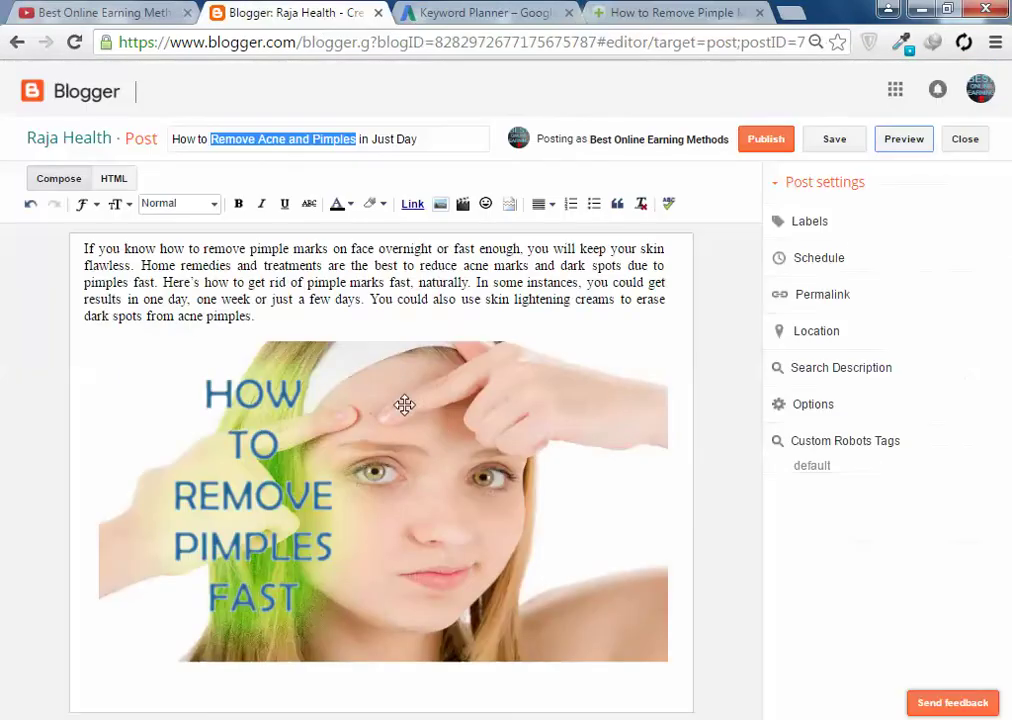
pyautogui.click(309, 677)
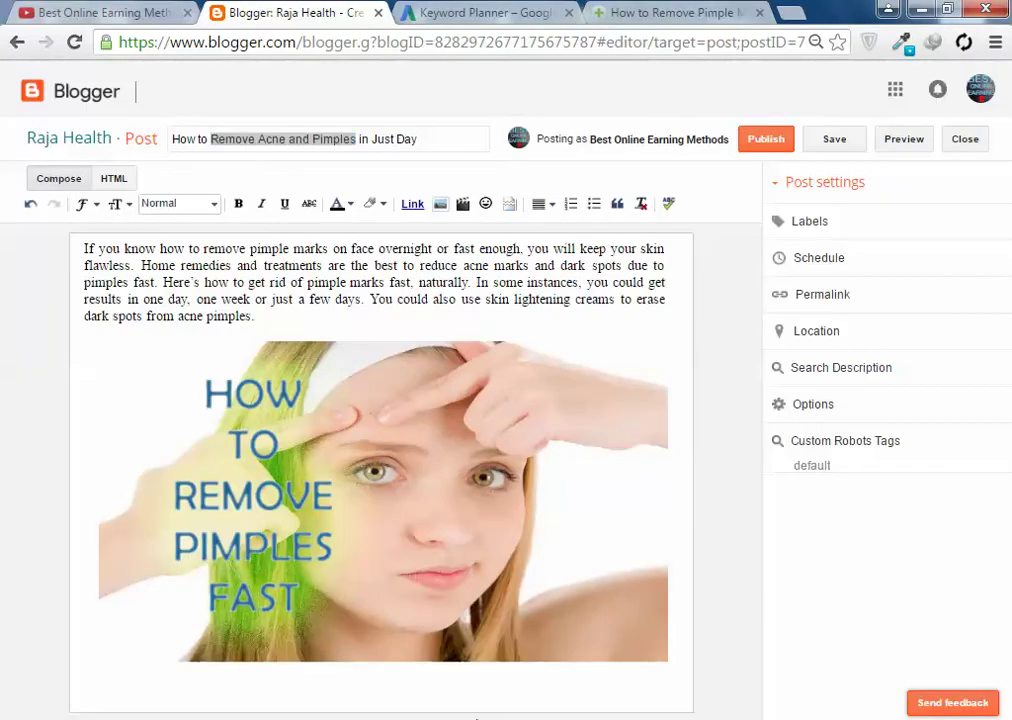
pyautogui.hotkey('ctrl', 'v')
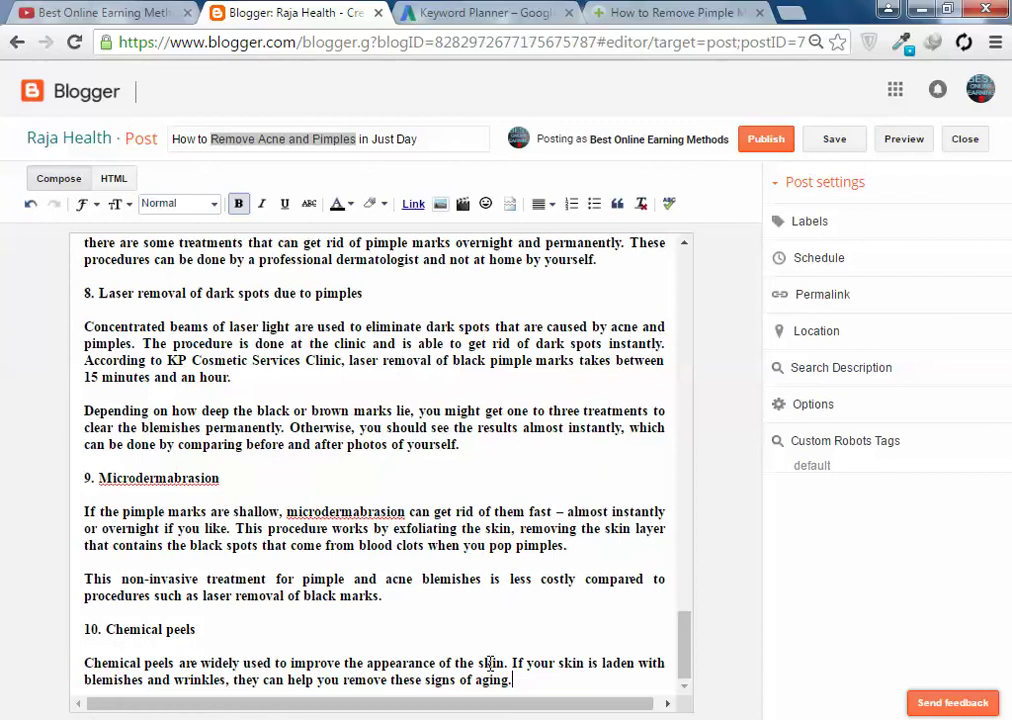
pyautogui.hotkey('ctrl', 'a')
pyautogui.hotkey('ctrl', 'Home')
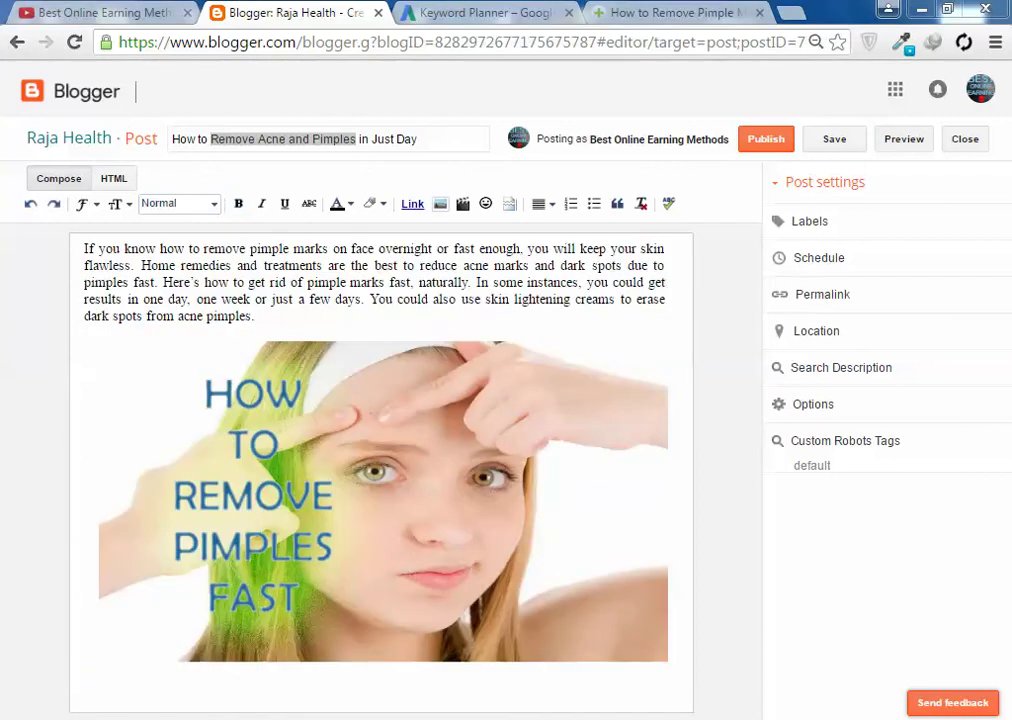
# Step: Open a new Notepad window, pass the copied article text through it again, and discard the file
pyautogui.press('super')
pyautogui.write('notepa')
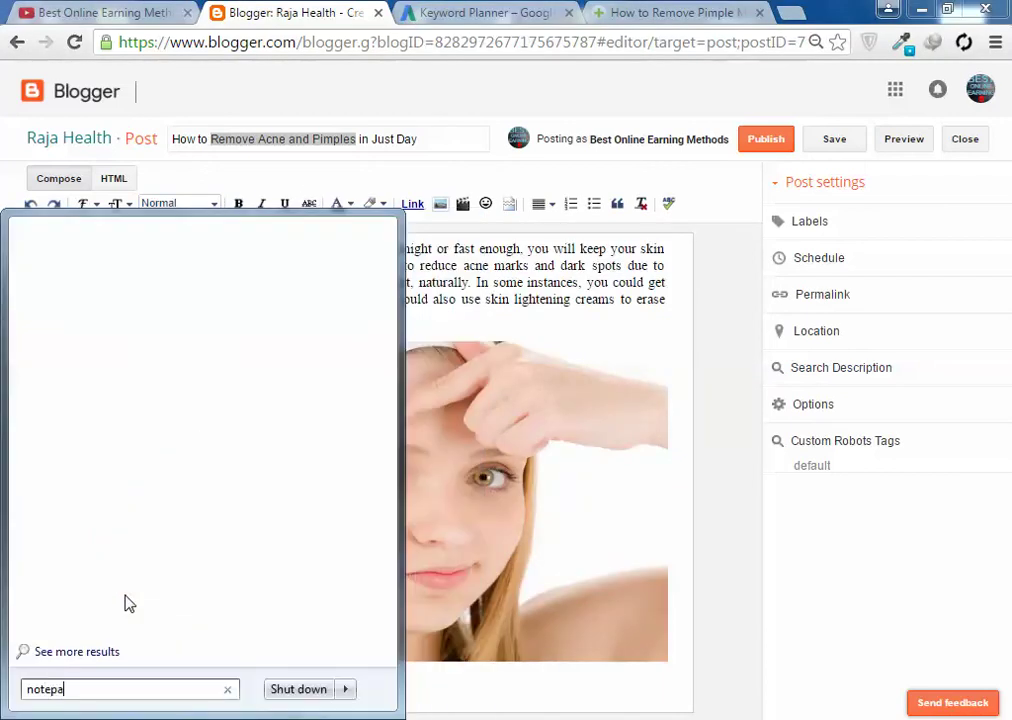
pyautogui.press('Return')
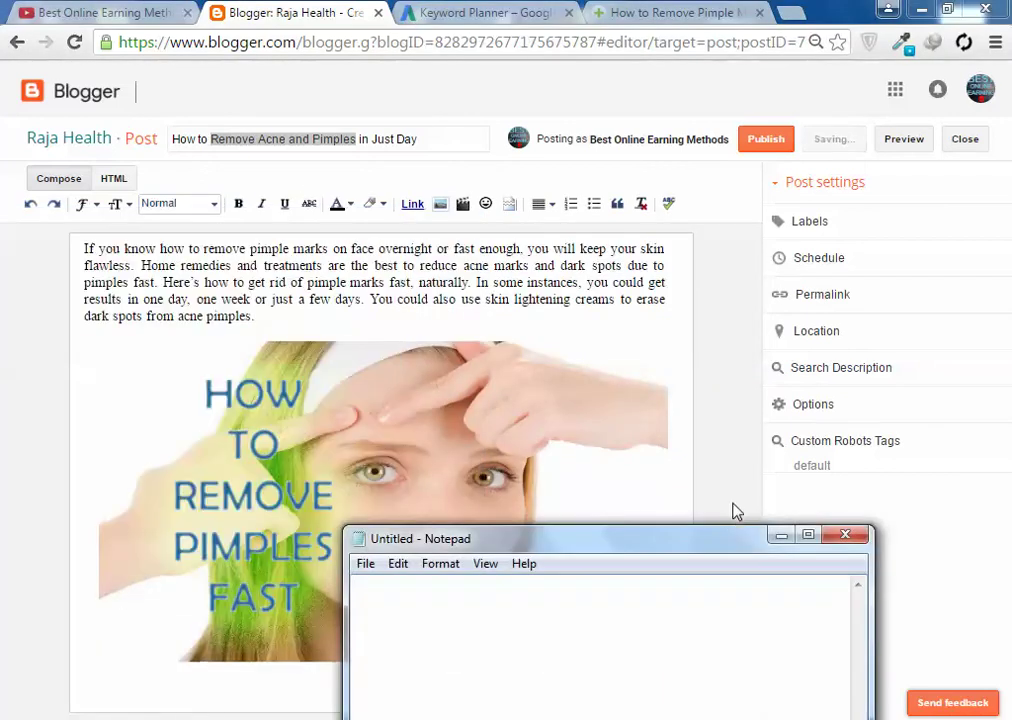
pyautogui.hotkey('ctrl', 'v')
pyautogui.hotkey('ctrl', 'a')
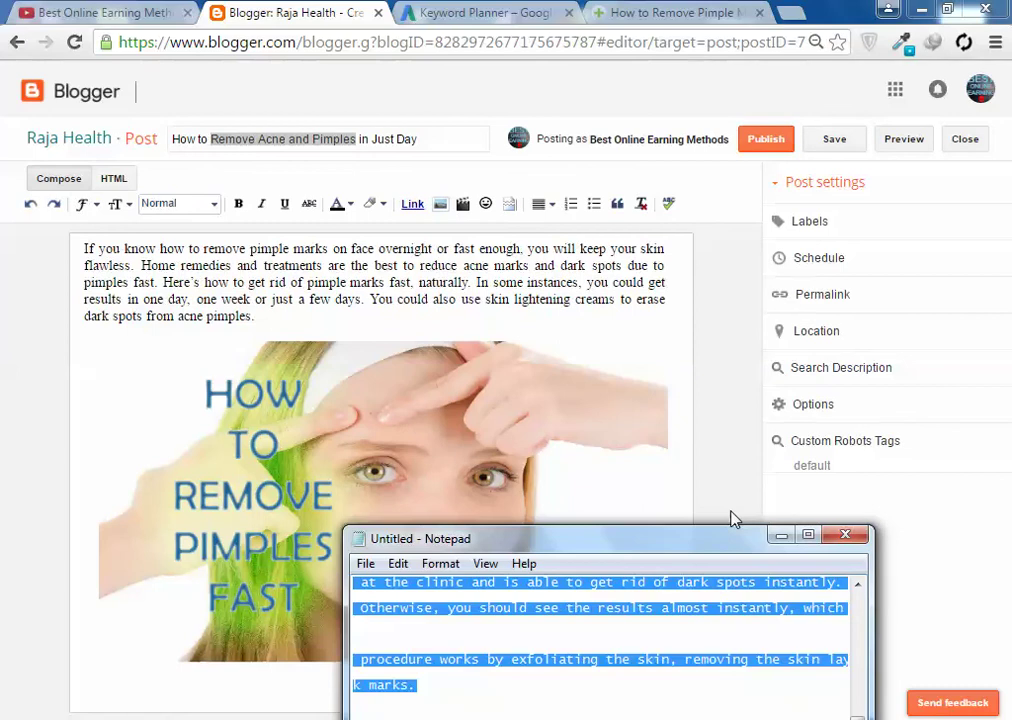
pyautogui.click(845, 535)
pyautogui.click(540, 372)
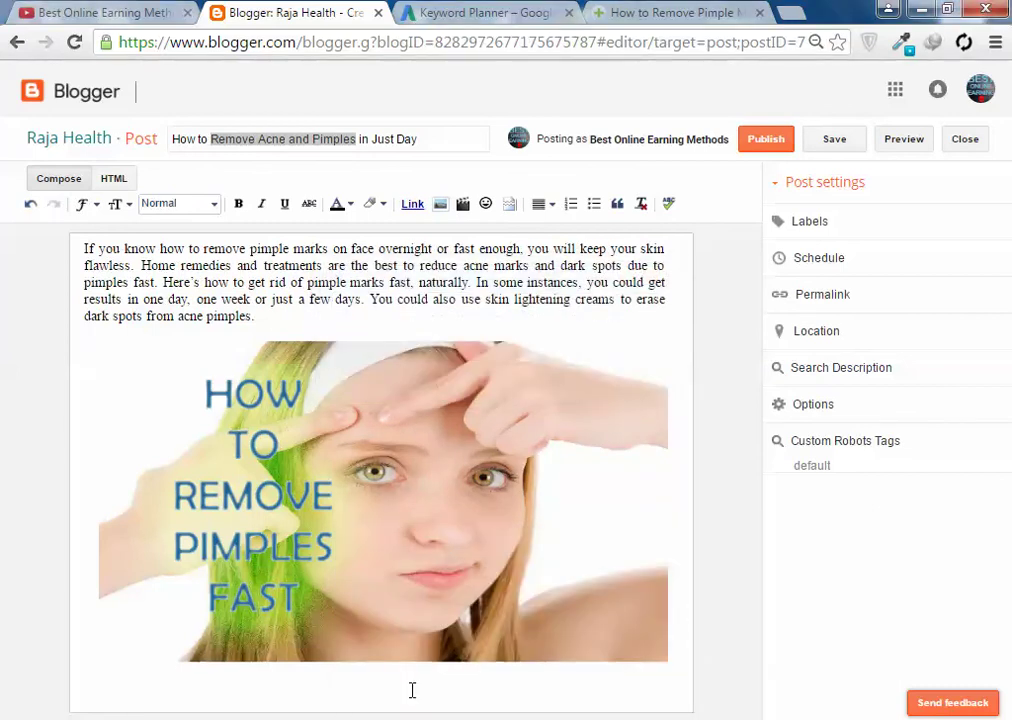
# Step: Paste the plain article text below the image in the post and apply justified alignment to it
pyautogui.hotkey('ctrl', 'v')
pyautogui.moveTo(488, 680); pyautogui.dragTo(134, 528)
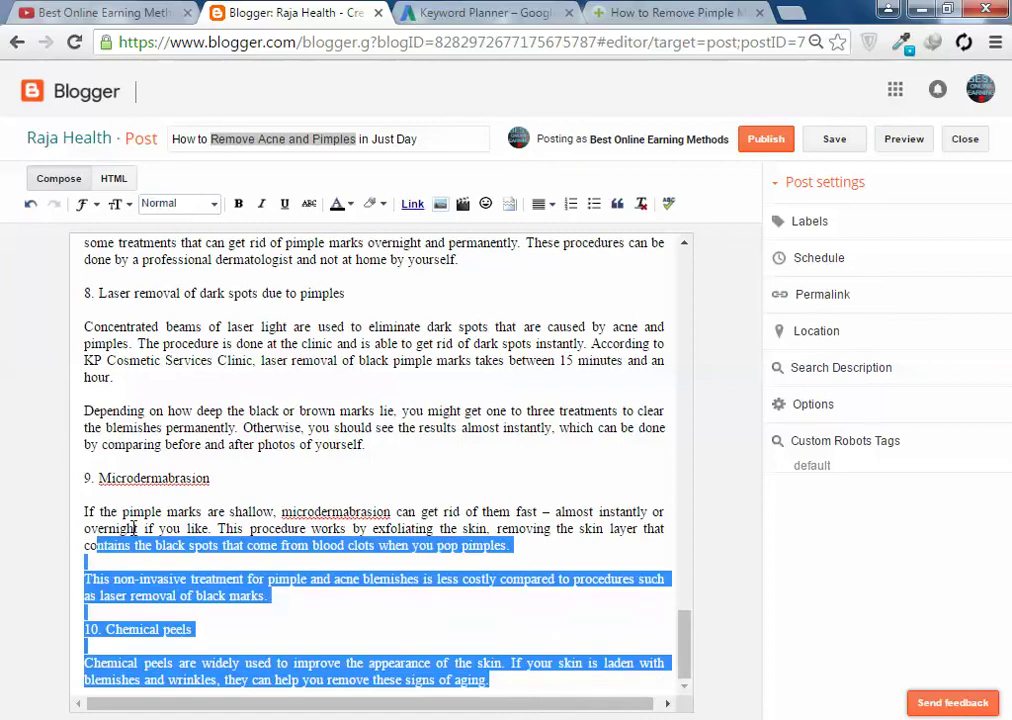
pyautogui.moveTo(531, 675); pyautogui.dragTo(88, 511)
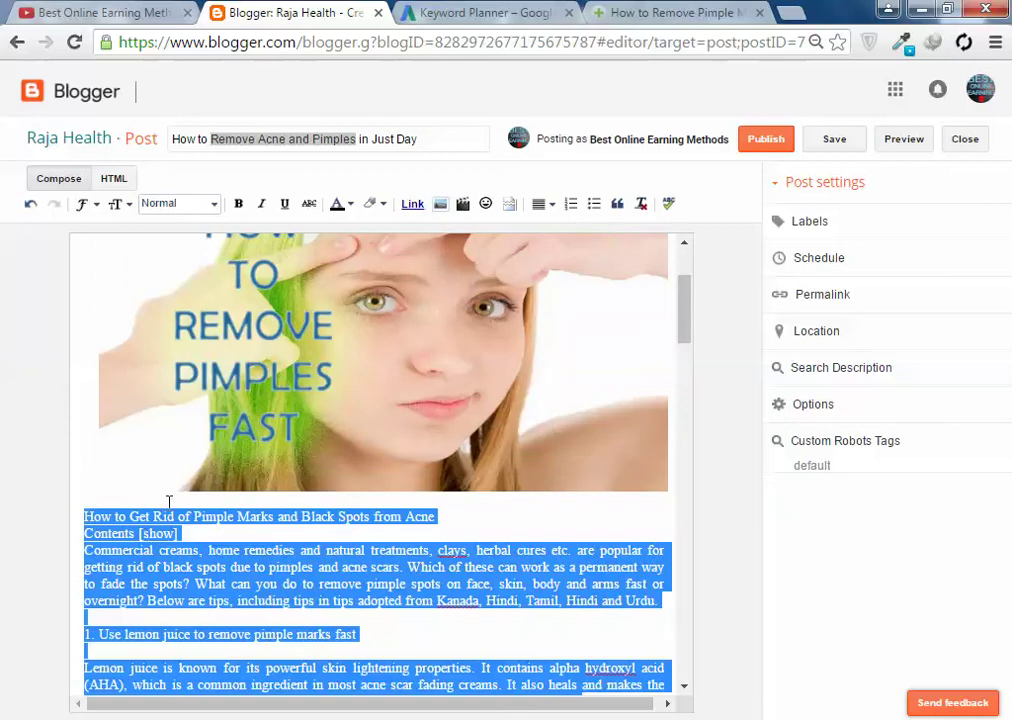
pyautogui.click(550, 205)
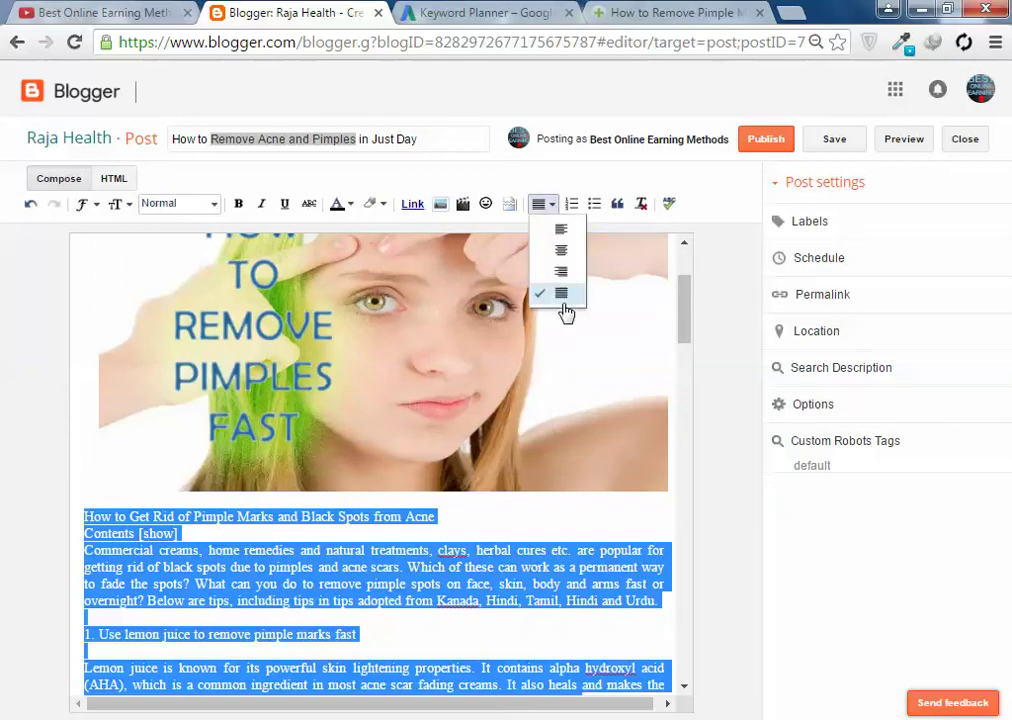
pyautogui.click(566, 294)
pyautogui.click(640, 518)
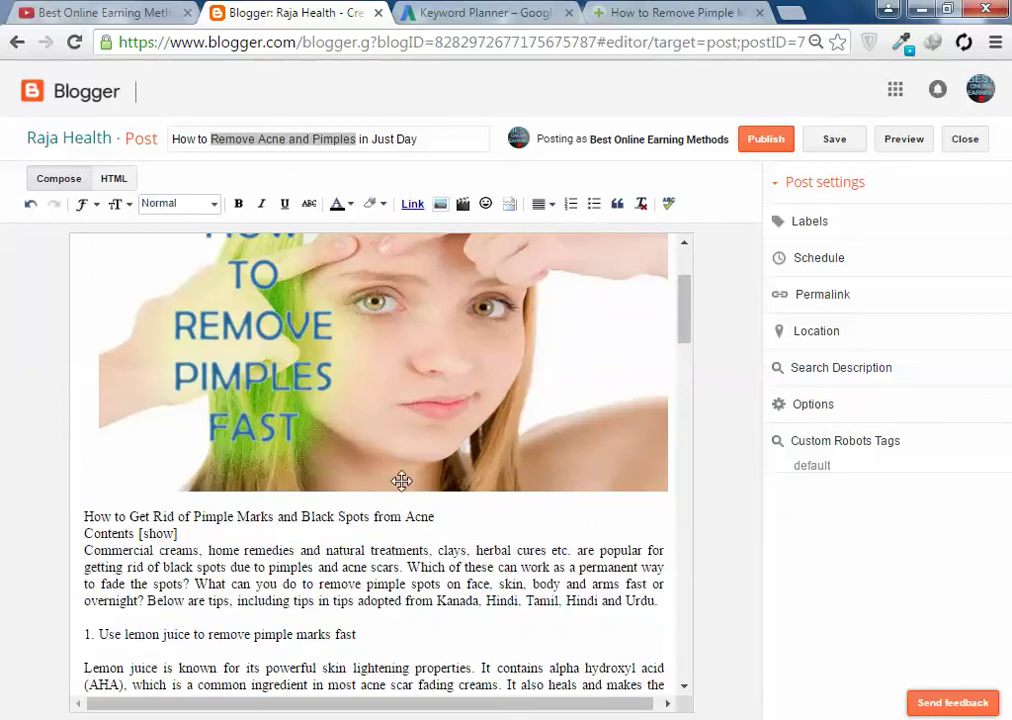
pyautogui.scroll(3, 389, 474)
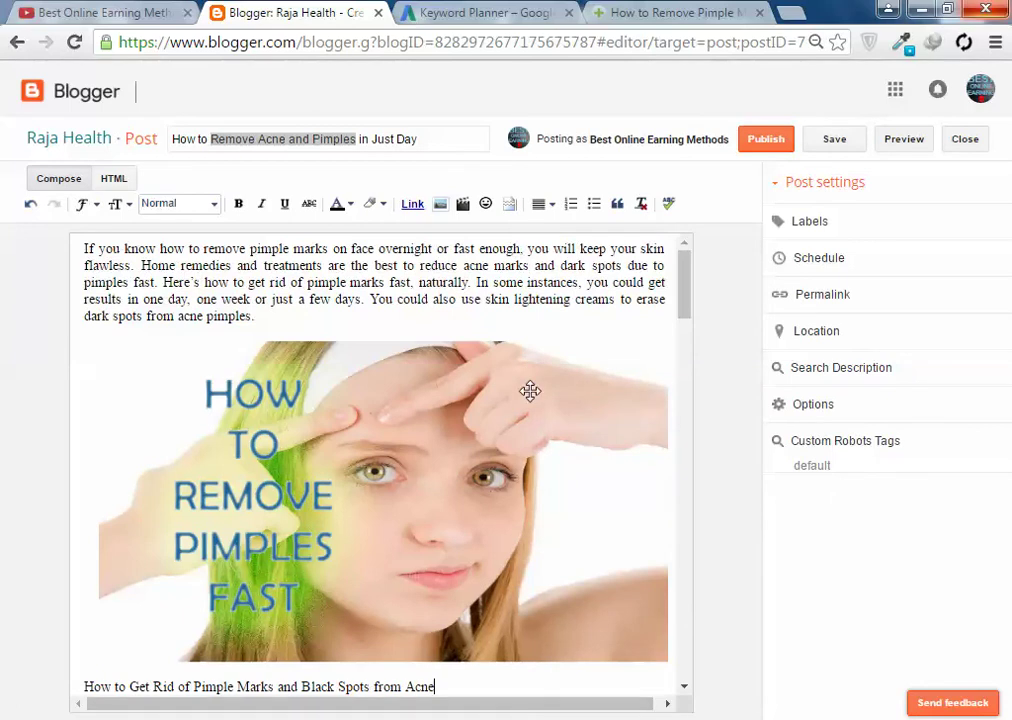
# Step: Open the properties of the inserted post image and place the cursor in its Title Text field
pyautogui.click(421, 399)
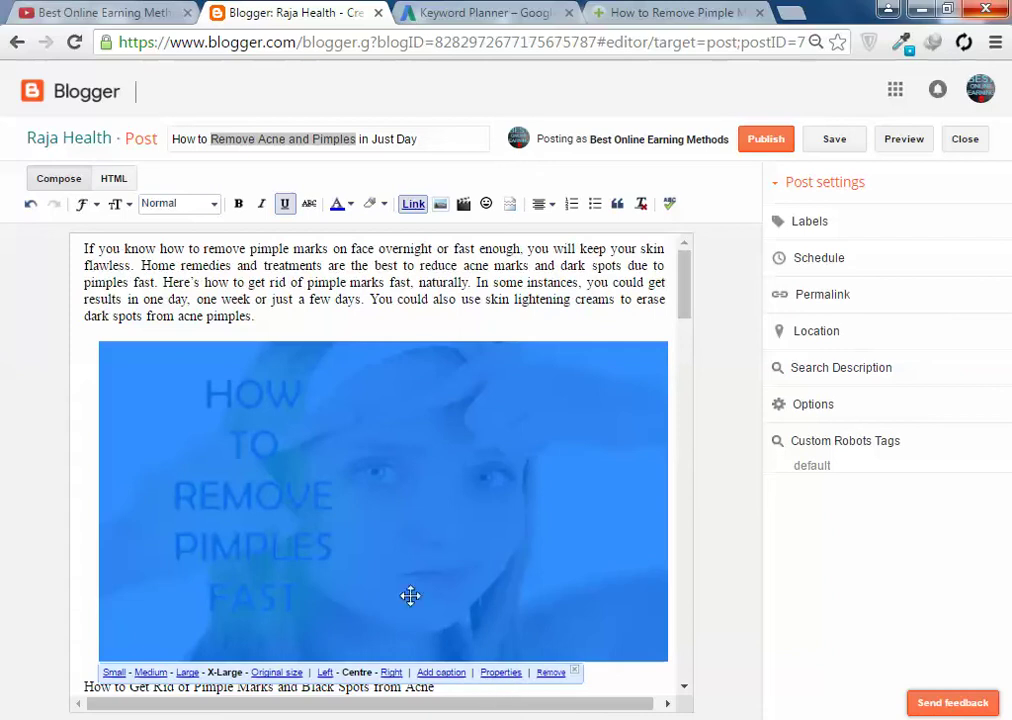
pyautogui.moveTo(414, 354); pyautogui.dragTo(671, 581)
pyautogui.click(447, 139)
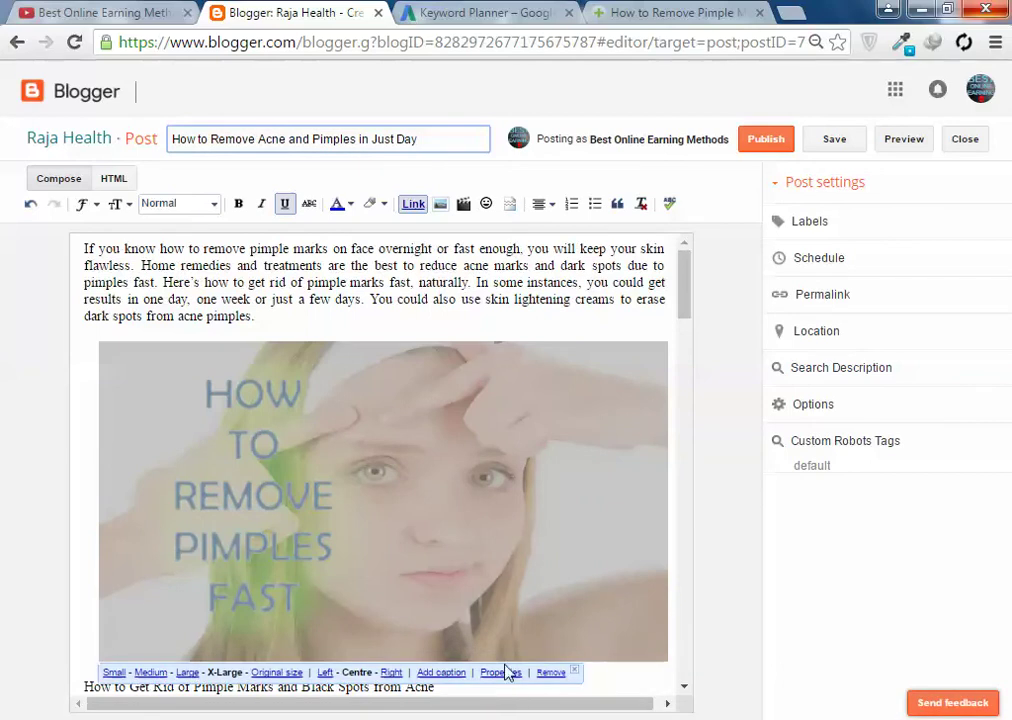
pyautogui.click(501, 673)
pyautogui.click(476, 377)
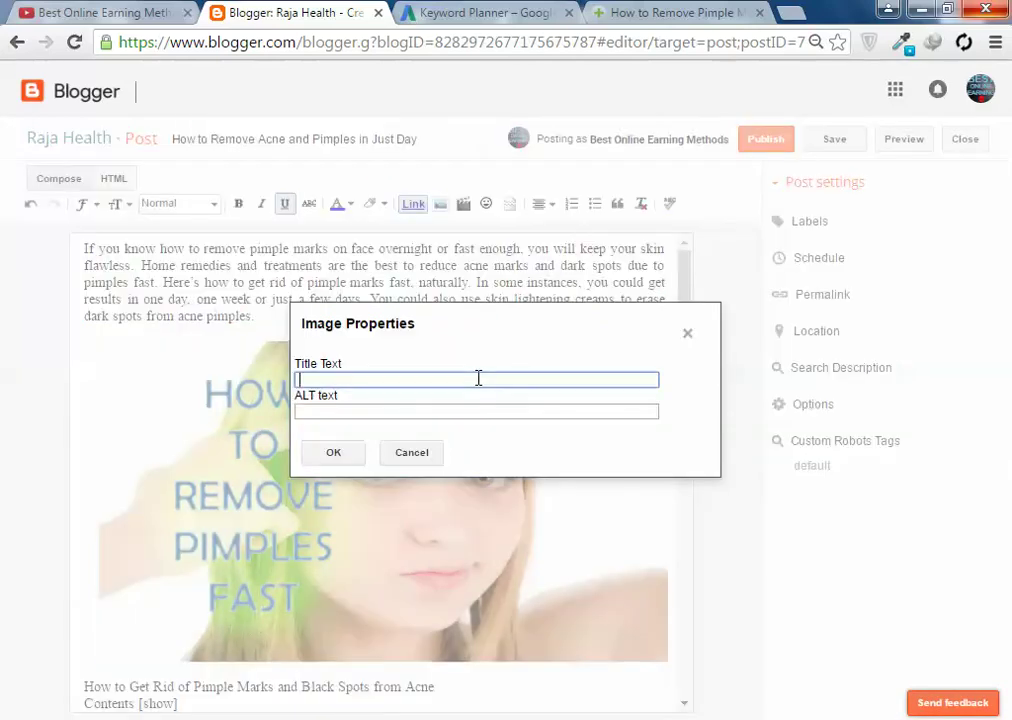
pyautogui.click(434, 412)
pyautogui.click(446, 381)
# Step: Open Google Images in a new browser tab and place that tab directly after the Blogger tab
pyautogui.click(791, 12)
pyautogui.click(575, 12)
pyautogui.hotkey('ctrl', 'Tab')
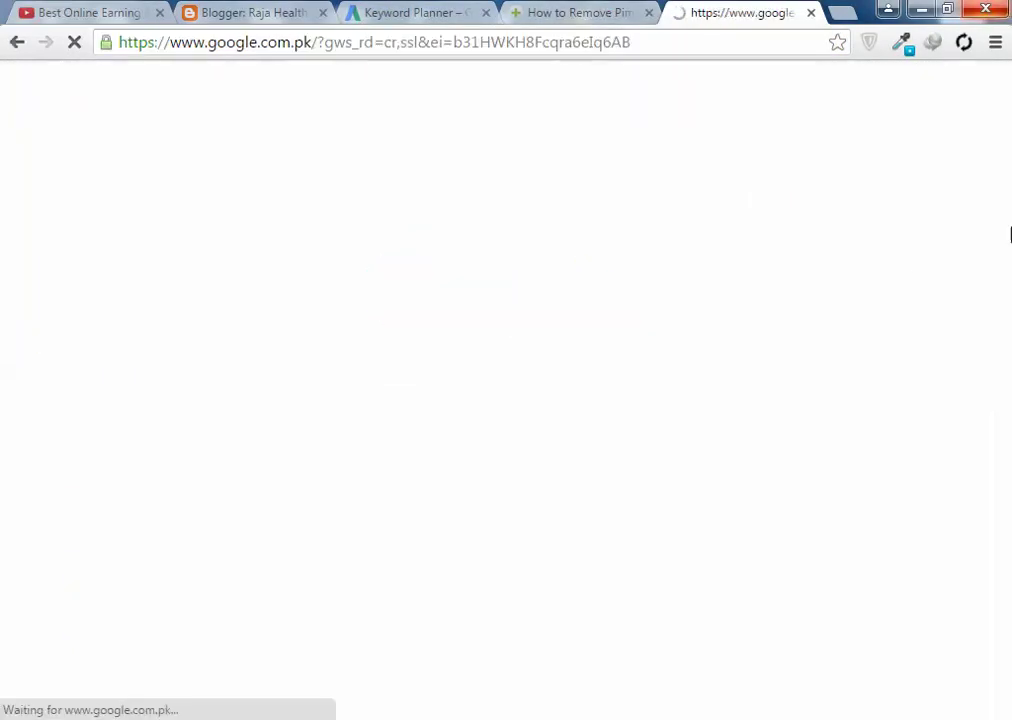
pyautogui.click(298, 10)
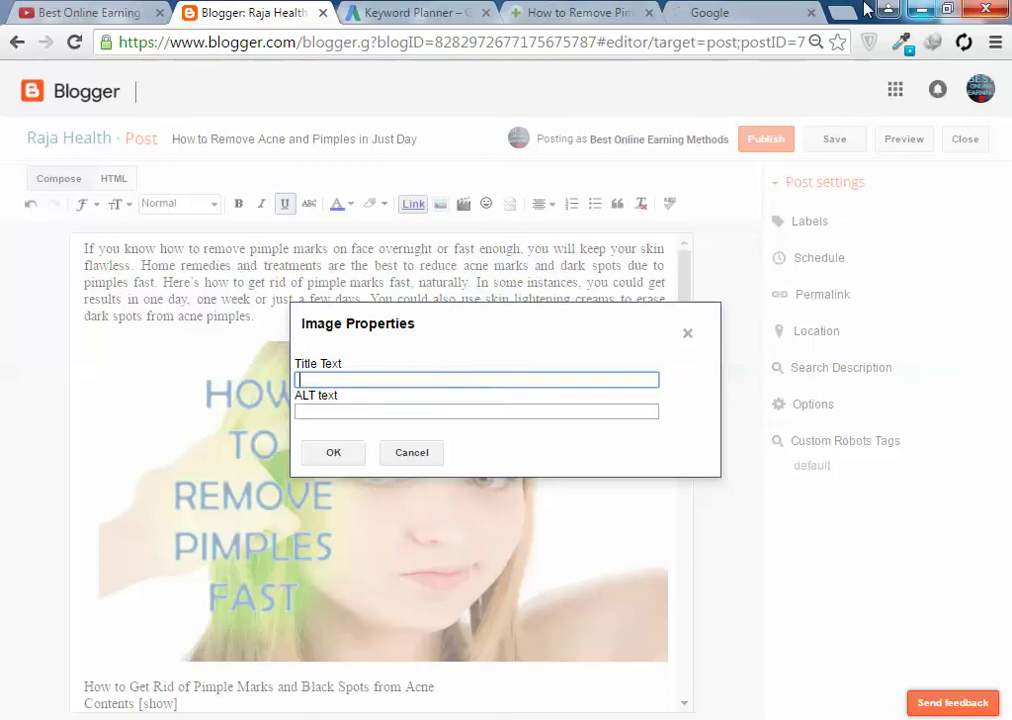
pyautogui.click(682, 12)
pyautogui.click(826, 91)
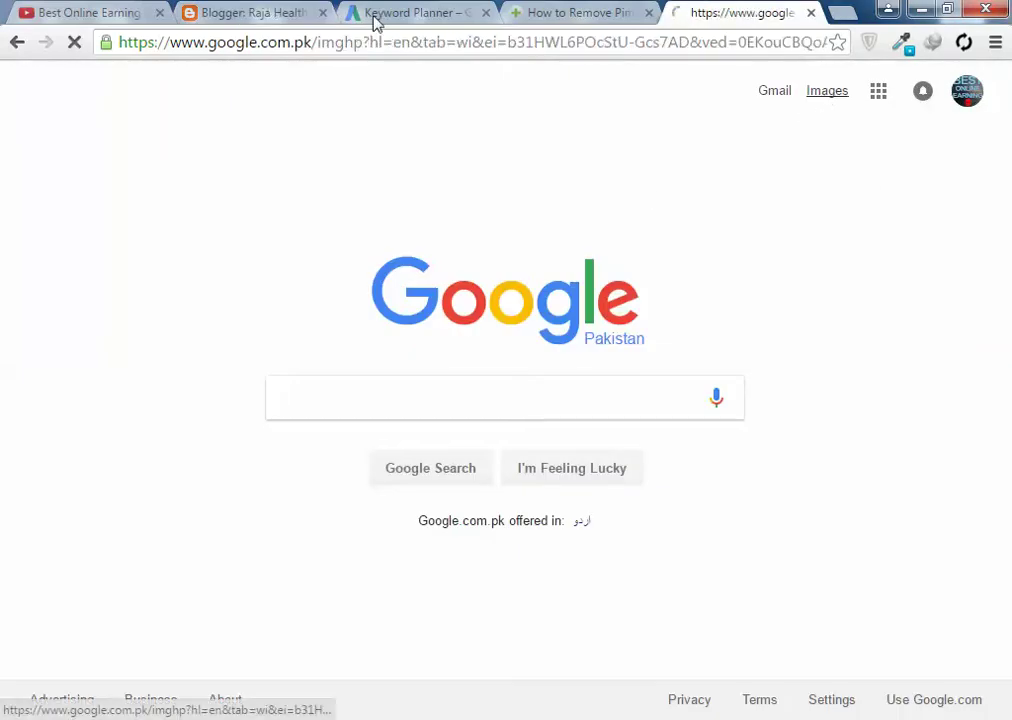
pyautogui.moveTo(716, 8); pyautogui.dragTo(395, 10)
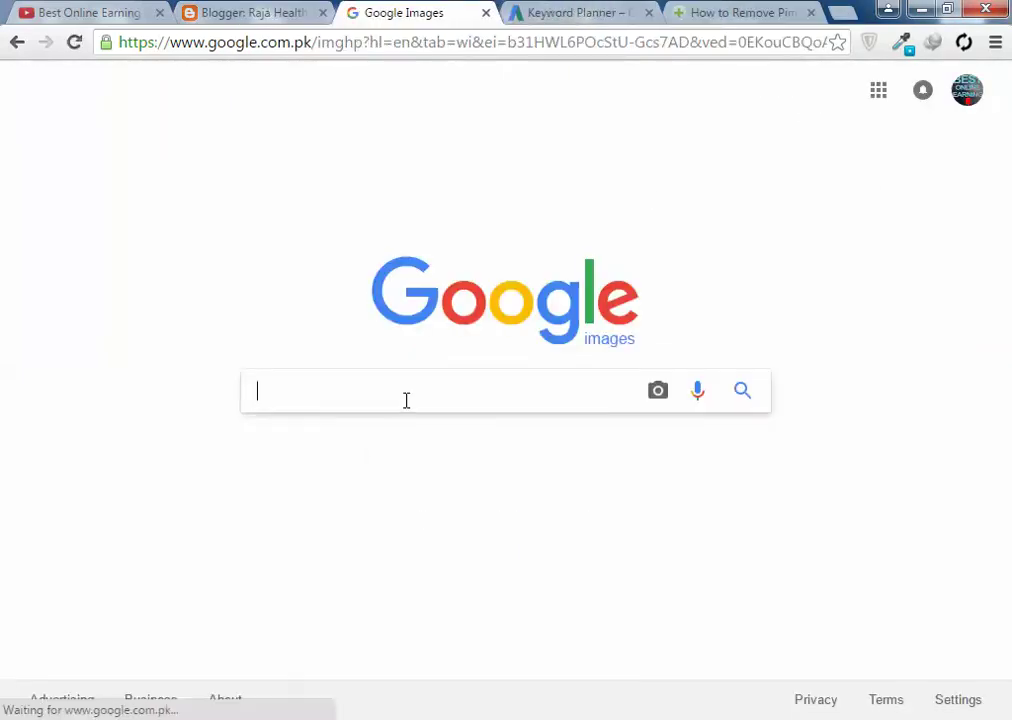
# Step: Return to the Blogger post and set both the image's Title Text and ALT text to "How to Remove Acne And Pimples"
pyautogui.click(245, 12)
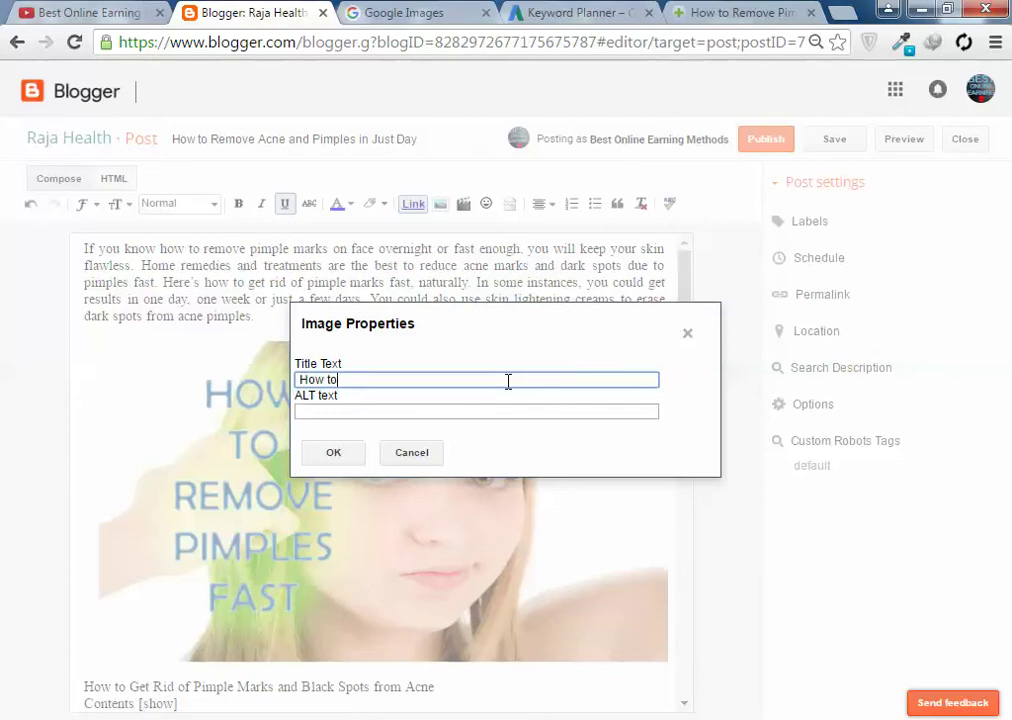
pyautogui.write('emove Acne And Pimples')
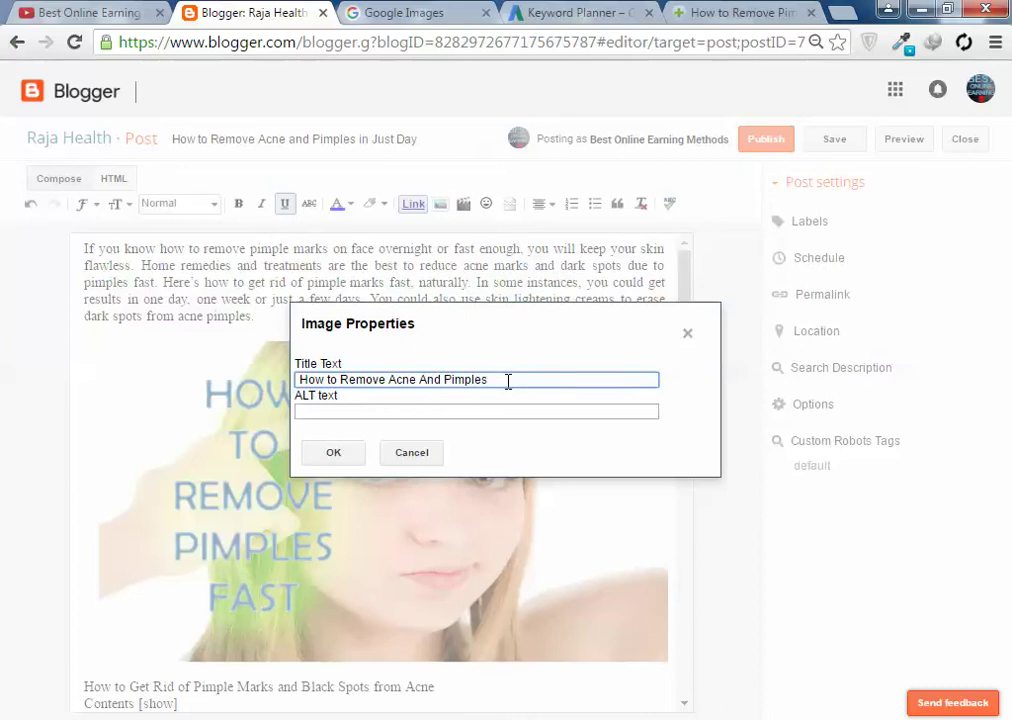
pyautogui.hotkey('ctrl', 'a')
pyautogui.hotkey('ctrl', 'c')
pyautogui.press('Tab')
pyautogui.hotkey('ctrl', 'v')
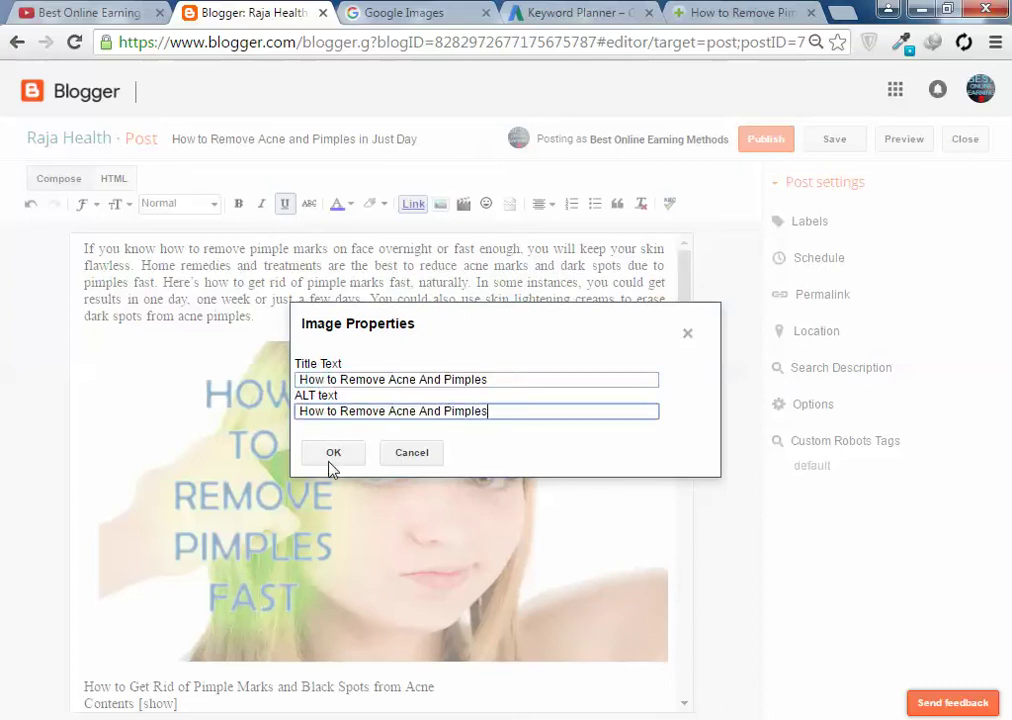
pyautogui.click(335, 455)
# Step: Compare the post title with the first section title line below the image
pyautogui.scroll(-3, 236, 424)
pyautogui.scroll(3, 386, 355)
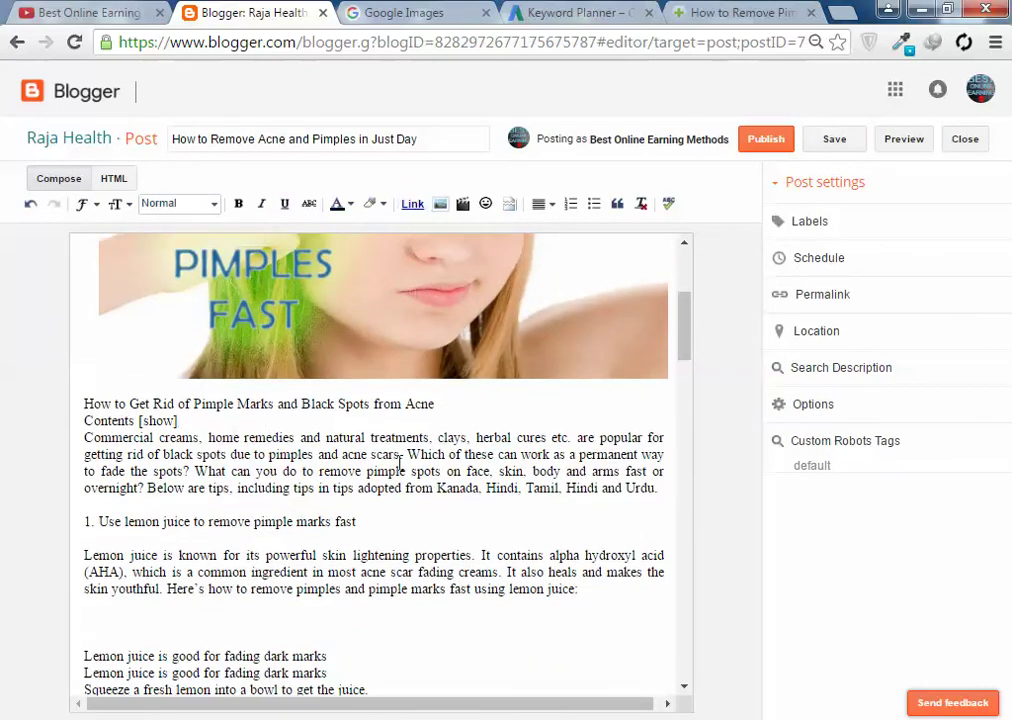
pyautogui.scroll(-3, 407, 472)
pyautogui.click(511, 400)
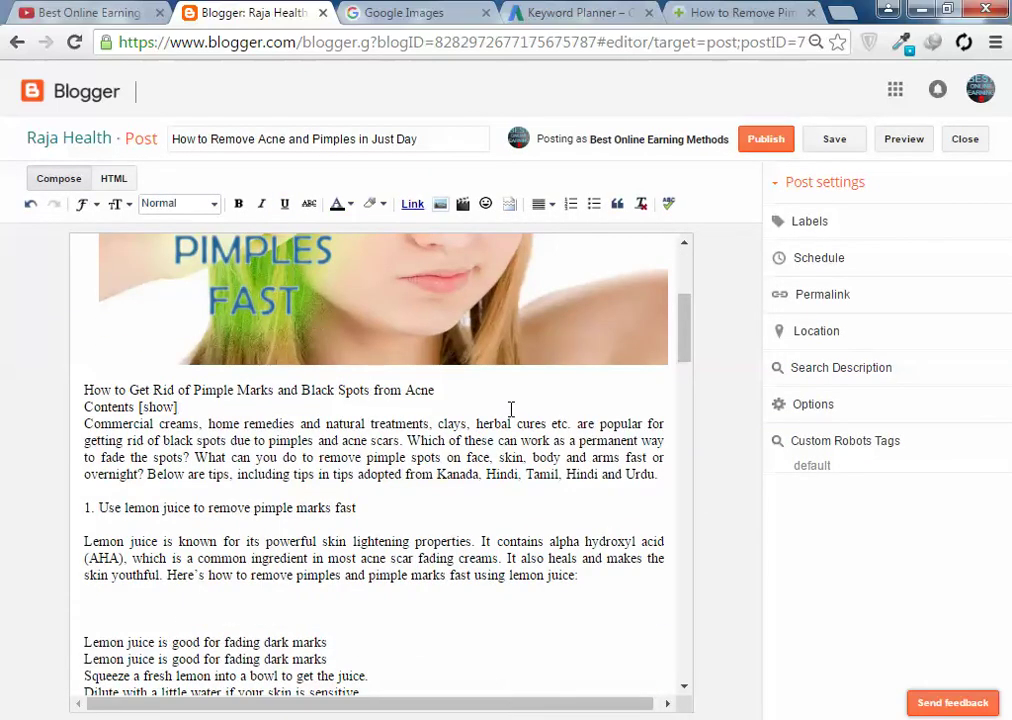
pyautogui.click(506, 390)
pyautogui.moveTo(425, 142); pyautogui.dragTo(158, 131)
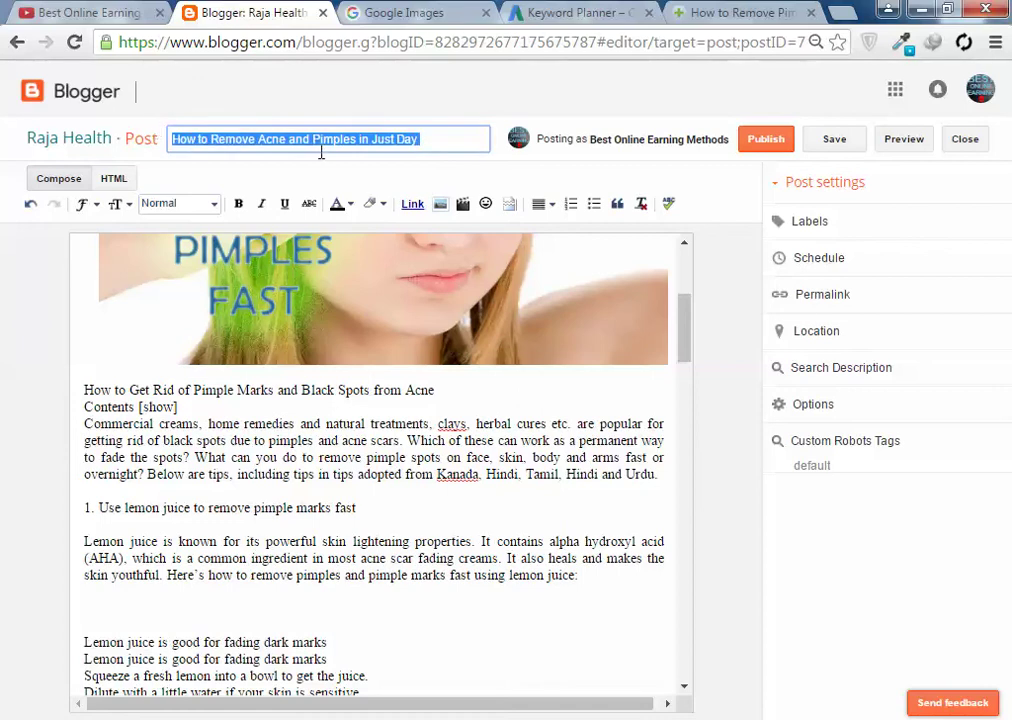
pyautogui.click(422, 138)
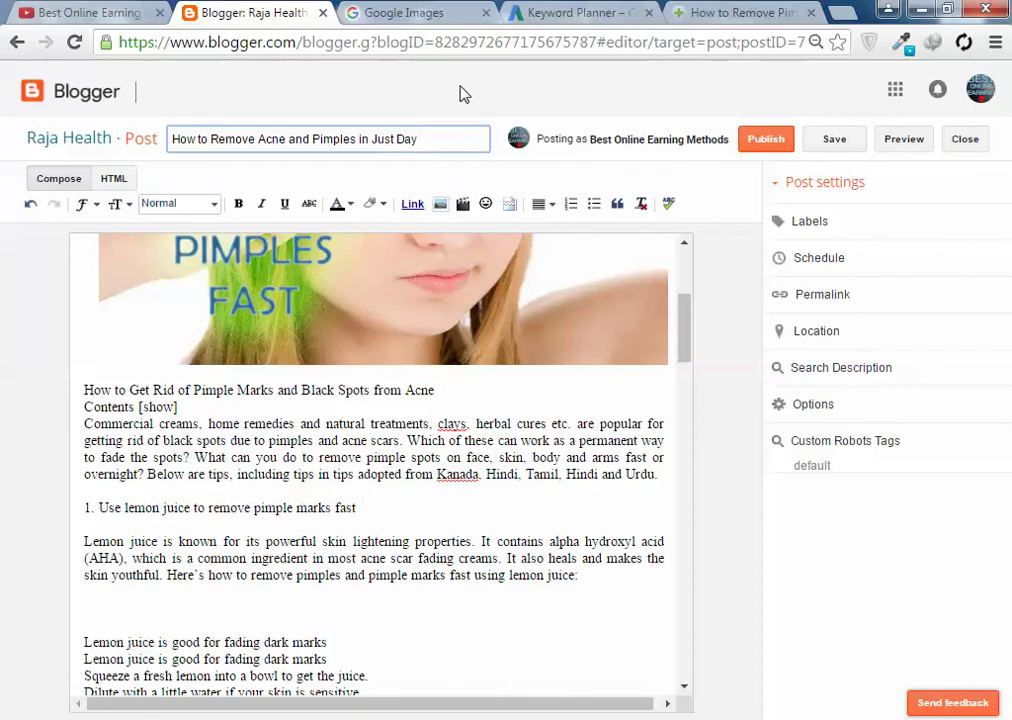
pyautogui.click(474, 390)
pyautogui.click(447, 140)
# Step: Apply the Subheading style to the line "How to Get Rid of Pimple Marks and Black Spots from Acne"
pyautogui.moveTo(458, 387); pyautogui.dragTo(76, 389)
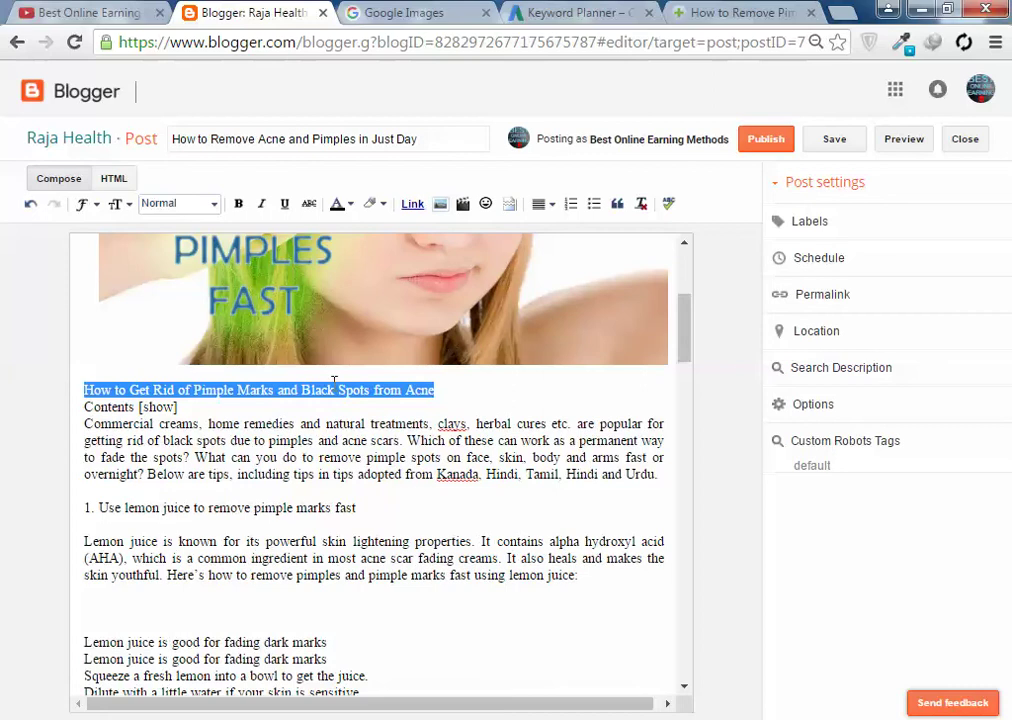
pyautogui.click(158, 203)
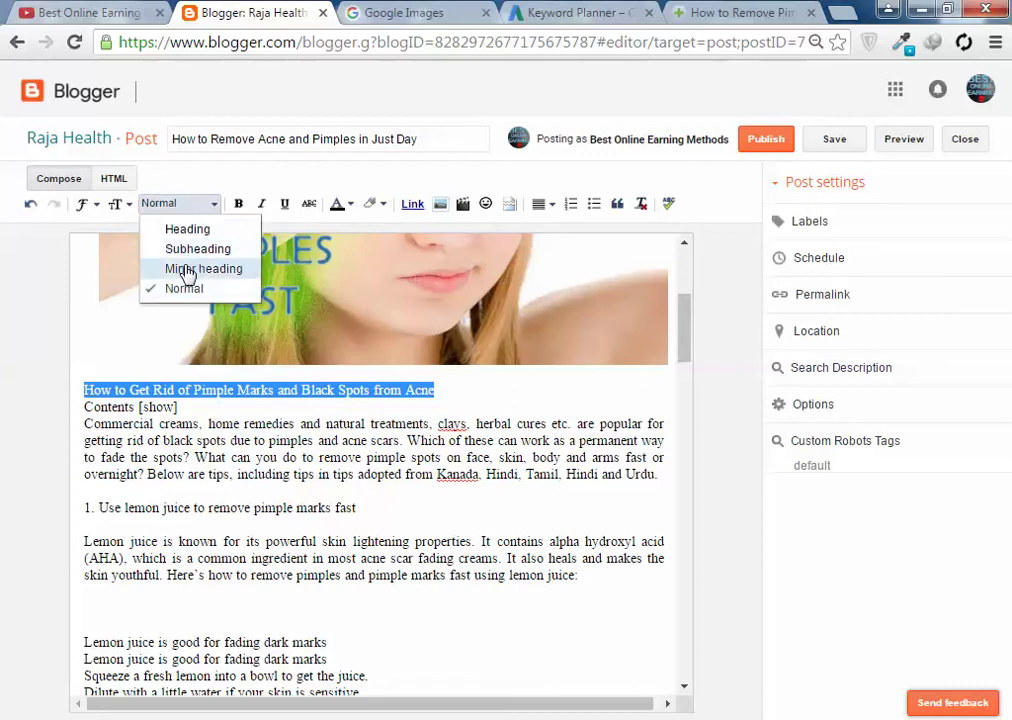
pyautogui.click(199, 248)
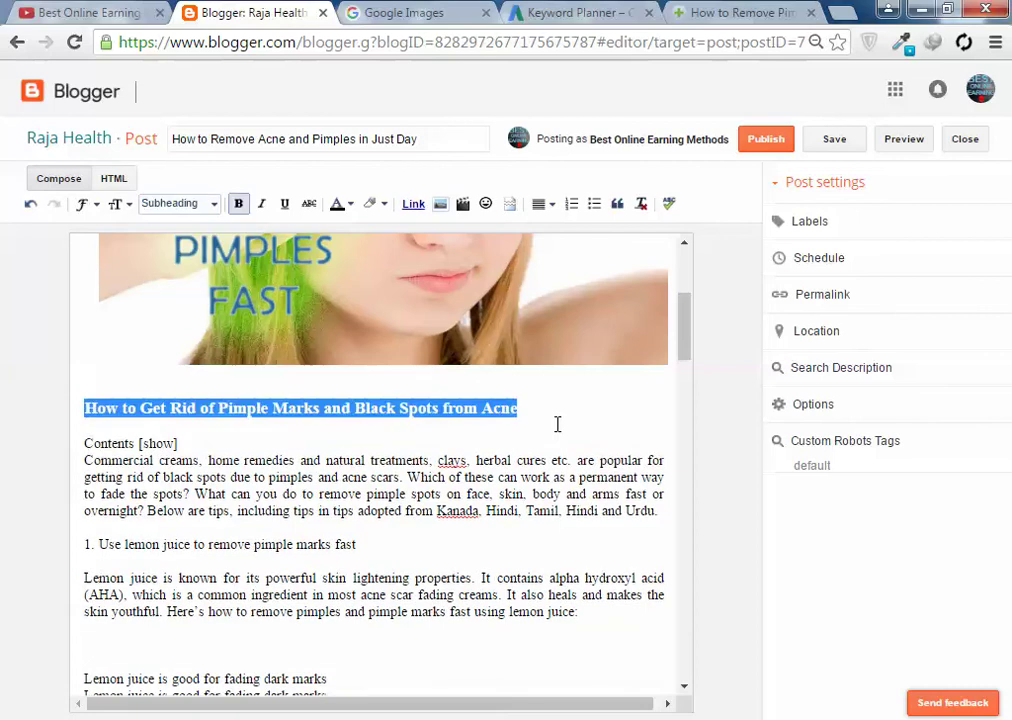
pyautogui.click(562, 409)
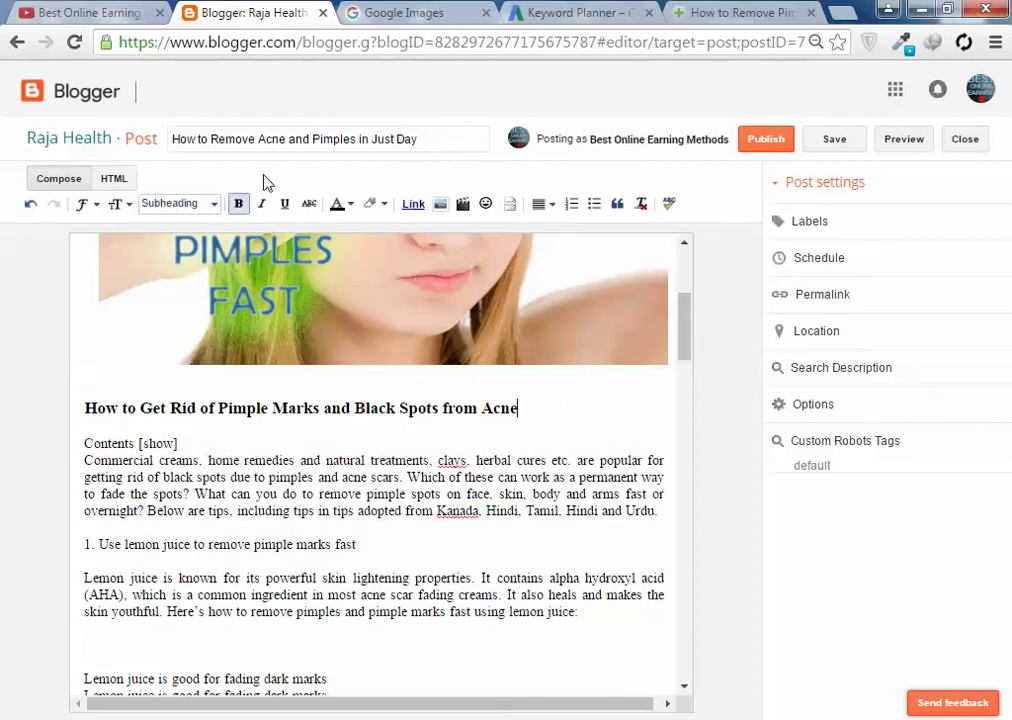
pyautogui.click(453, 147)
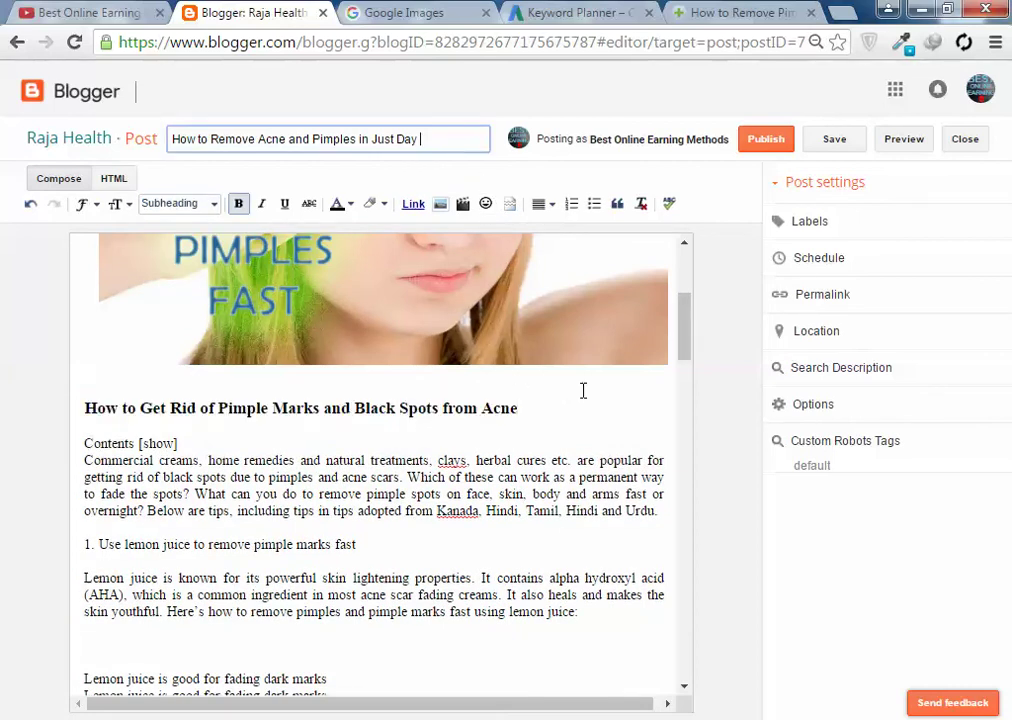
# Step: Apply the Heading style to the section title "How to Get Rid of Pimple Marks and Black Spots from Acne"
pyautogui.moveTo(590, 406); pyautogui.dragTo(11, 412)
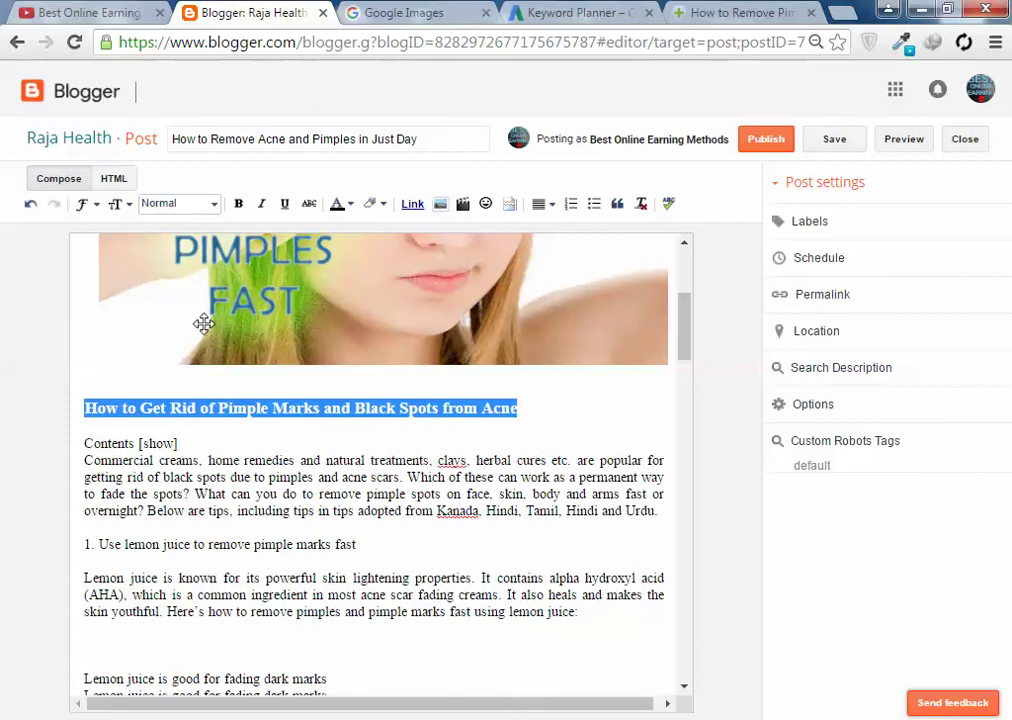
pyautogui.click(165, 204)
pyautogui.click(190, 230)
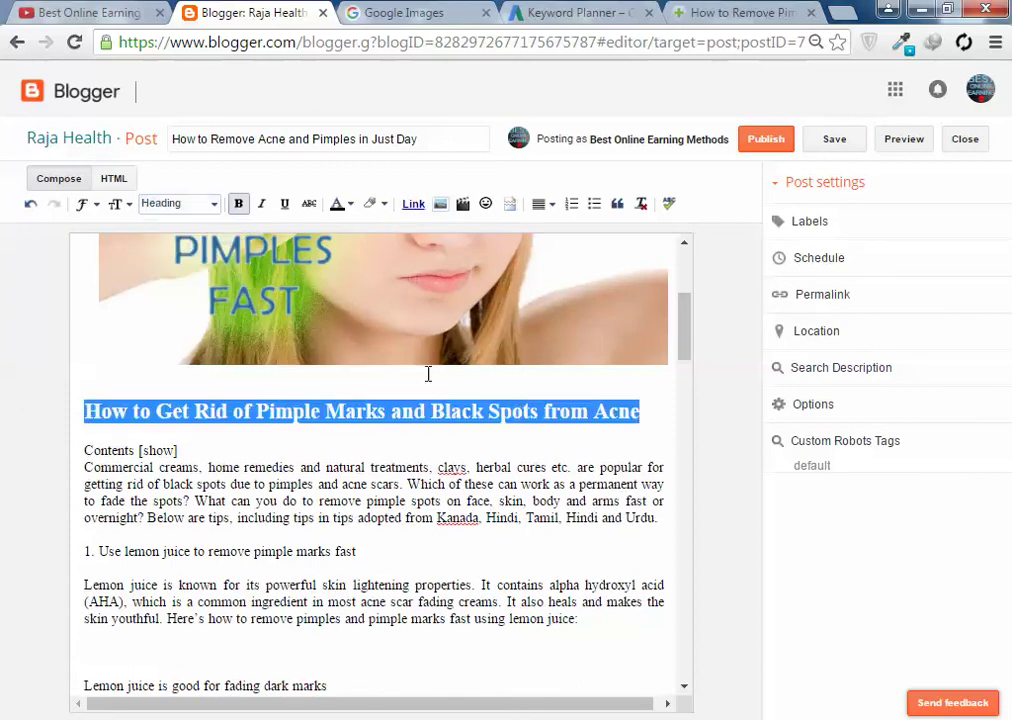
pyautogui.click(623, 484)
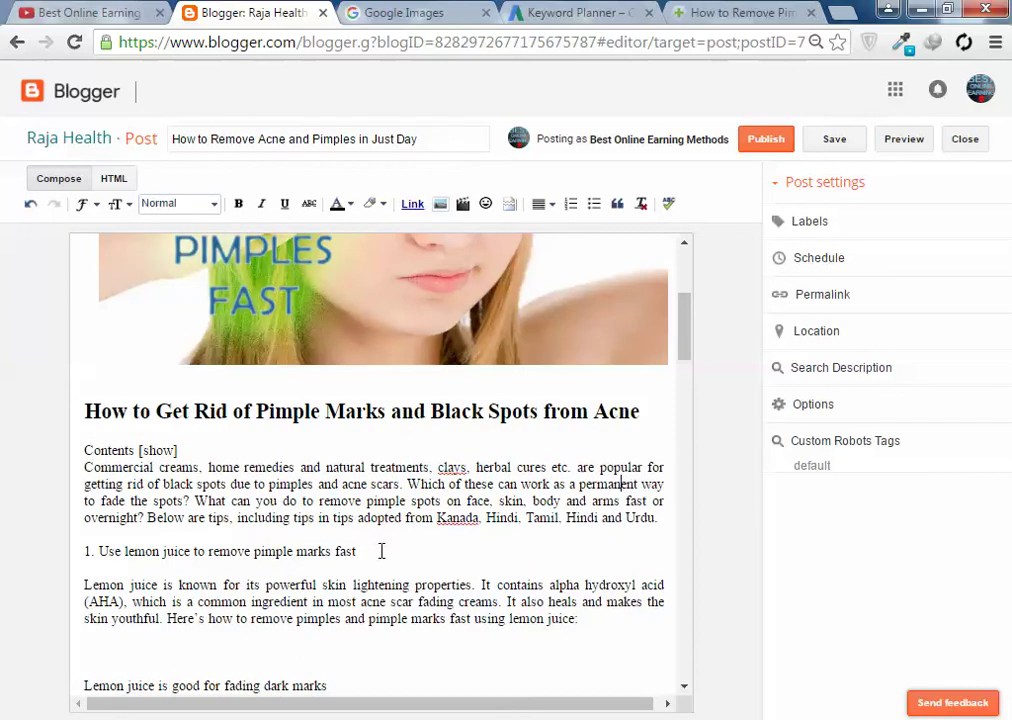
# Step: Try the Small text size on the section heading below the image
pyautogui.moveTo(645, 412); pyautogui.dragTo(99, 271)
pyautogui.click(118, 205)
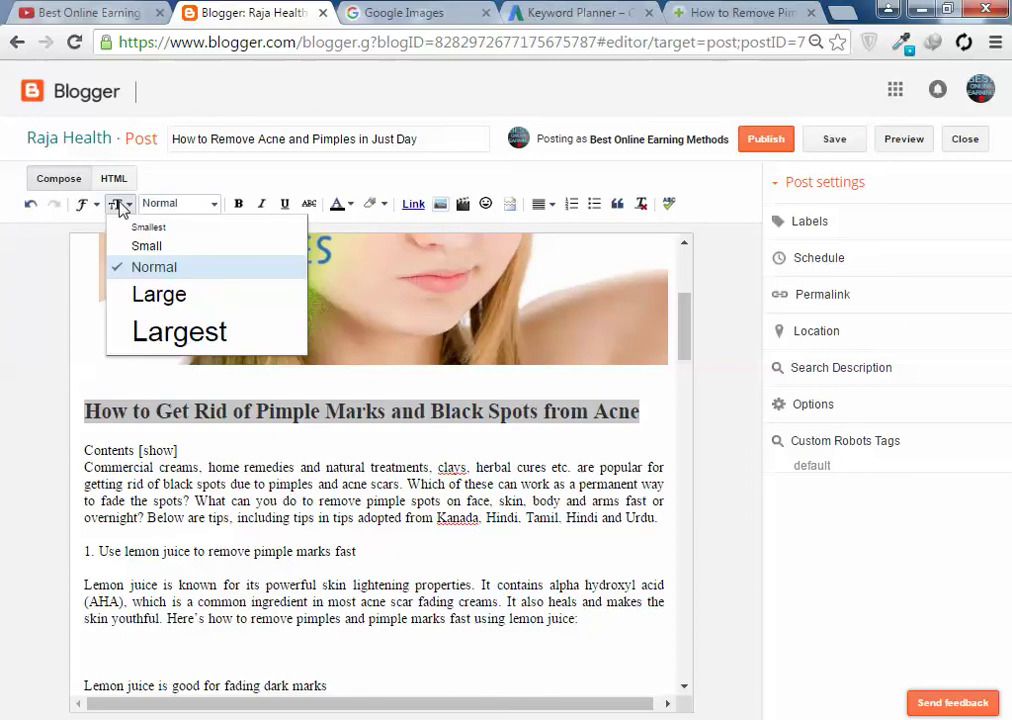
pyautogui.click(187, 248)
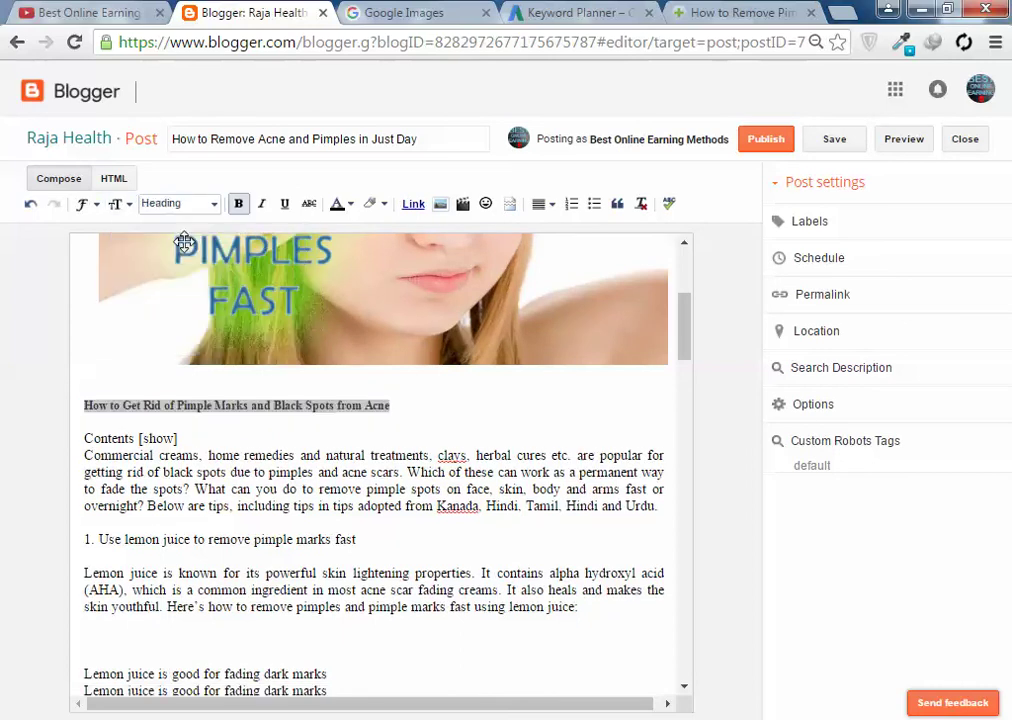
# Step: Set the section heading's text size to Large, keeping its Heading style
pyautogui.click(168, 204)
pyautogui.click(118, 204)
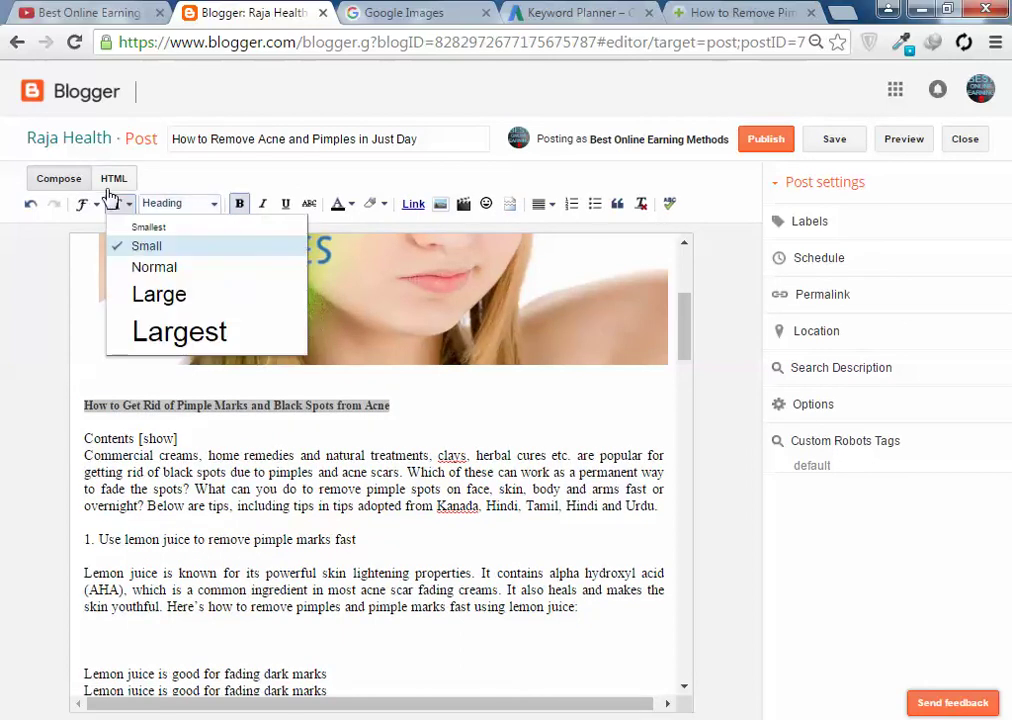
pyautogui.click(145, 295)
pyautogui.click(332, 410)
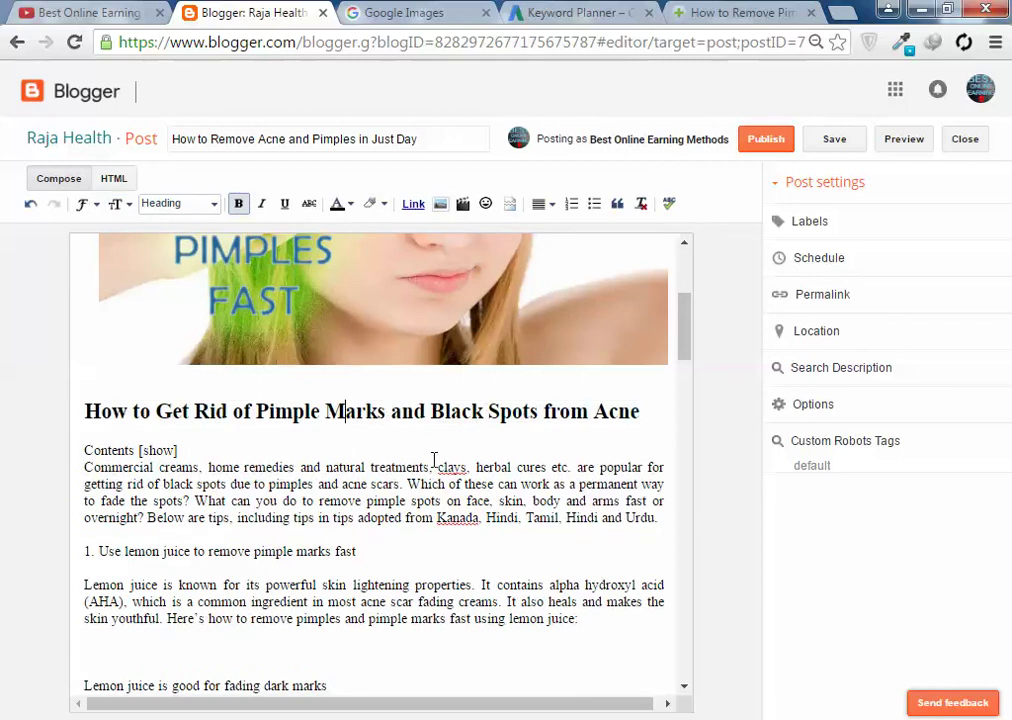
pyautogui.click(170, 205)
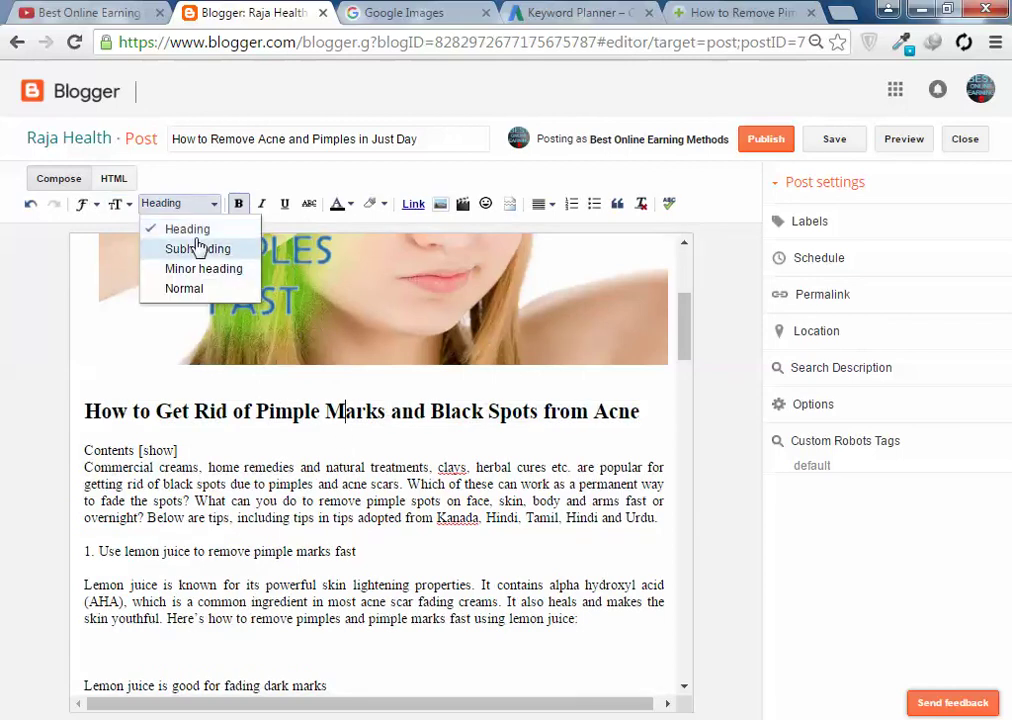
pyautogui.click(170, 228)
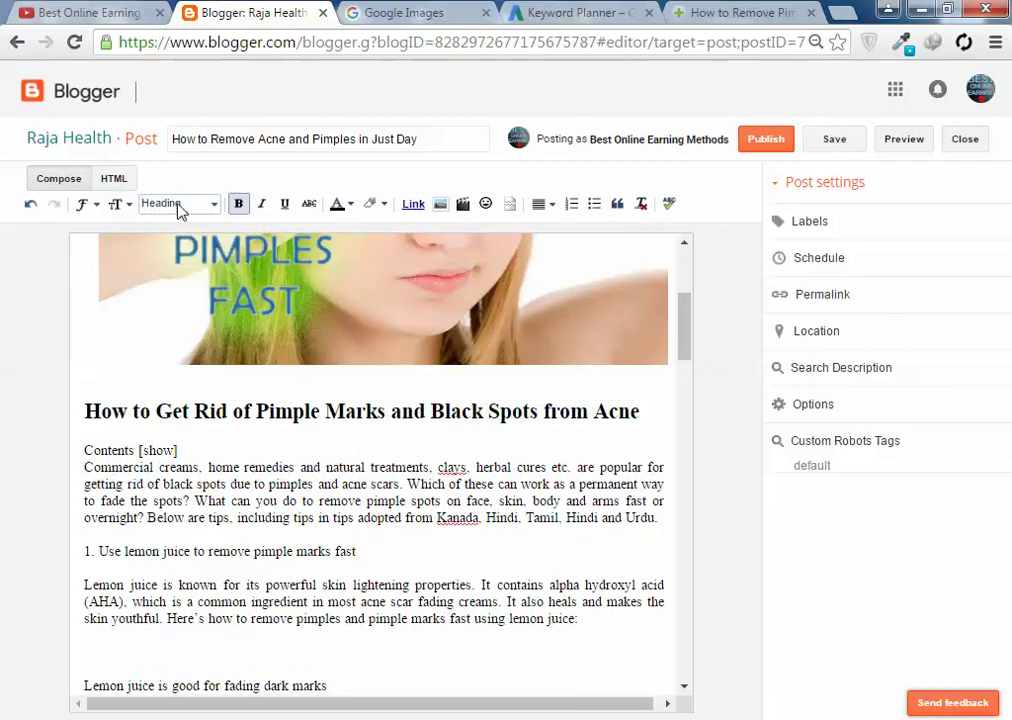
# Step: Examine the image attributes and the h2 section heading in the post's HTML source, and return to the Compose view
pyautogui.click(115, 179)
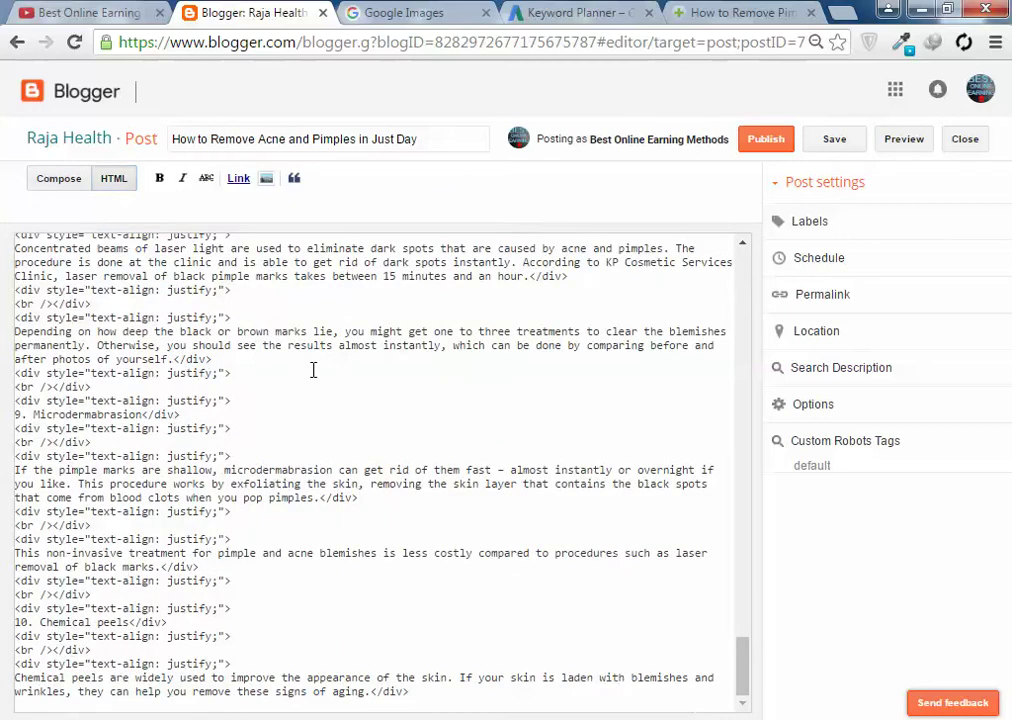
pyautogui.scroll(10, 440, 435)
pyautogui.scroll(15, 494, 429)
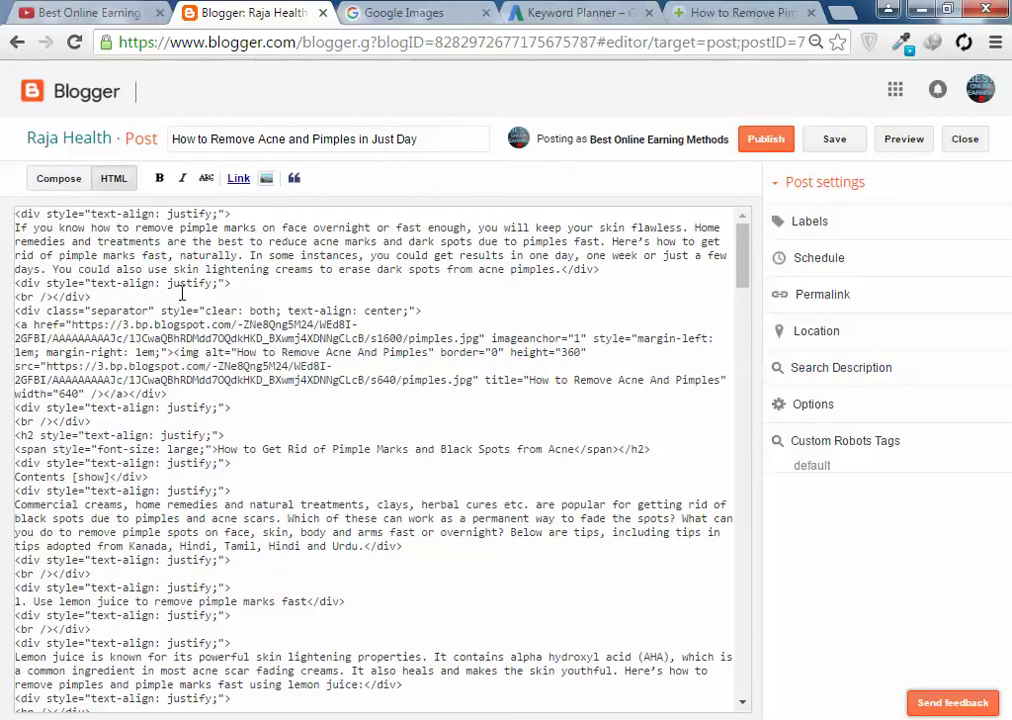
pyautogui.click(194, 339)
pyautogui.click(206, 366)
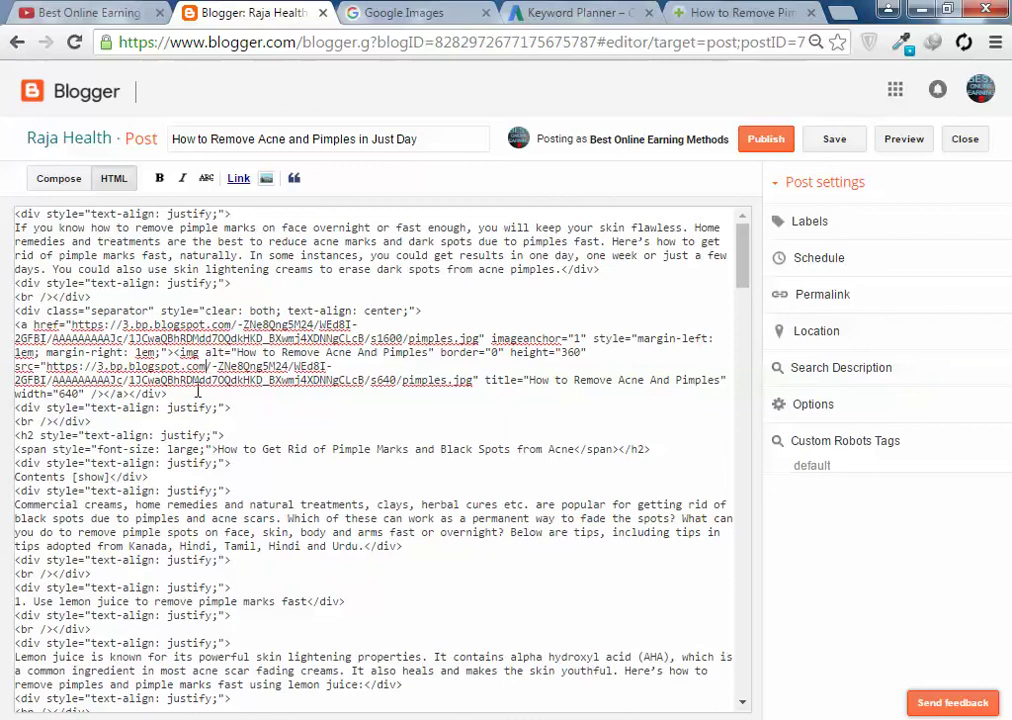
pyautogui.moveTo(213, 449); pyautogui.dragTo(556, 458)
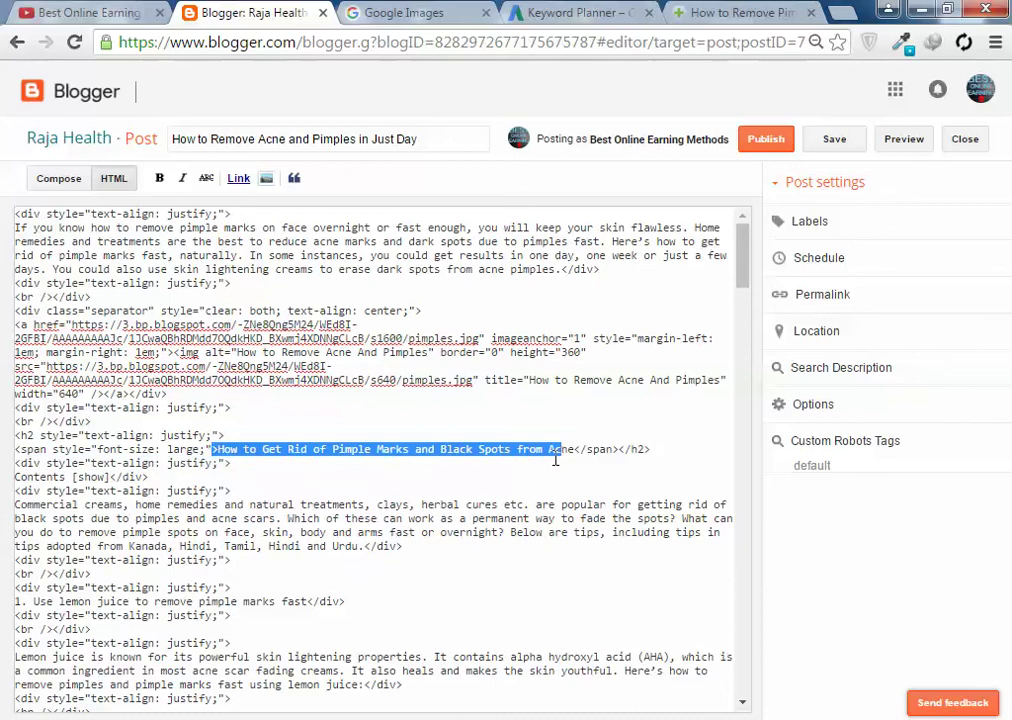
pyautogui.click(552, 456)
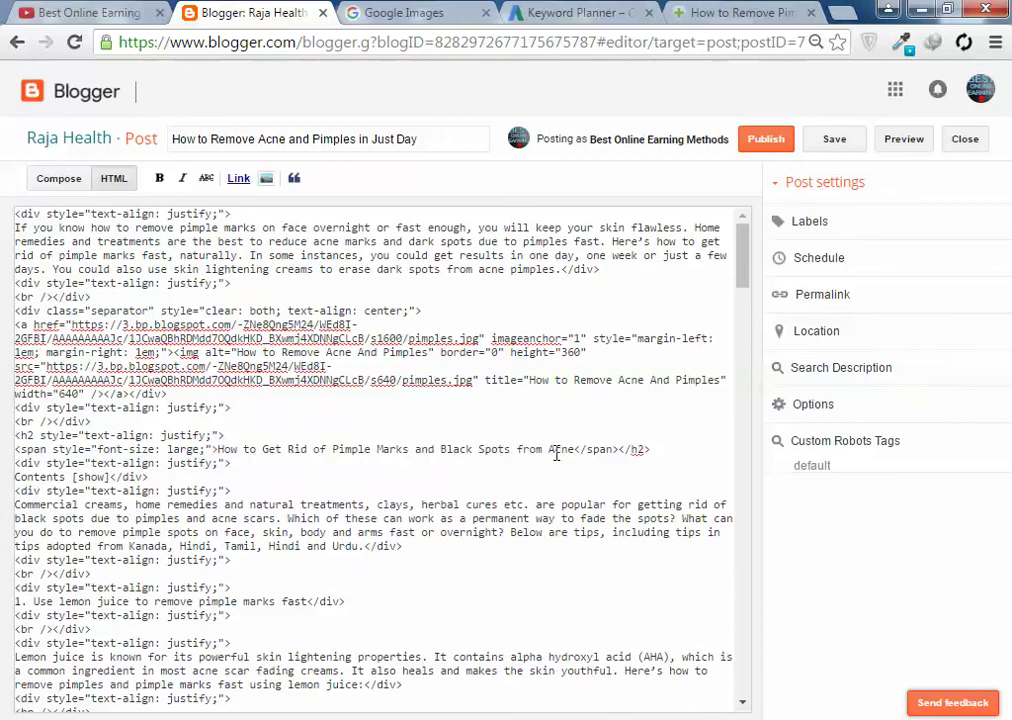
pyautogui.press('Up')
pyautogui.click(48, 179)
# Step: Check which paragraph style is assigned to the section heading below the image
pyautogui.click(374, 139)
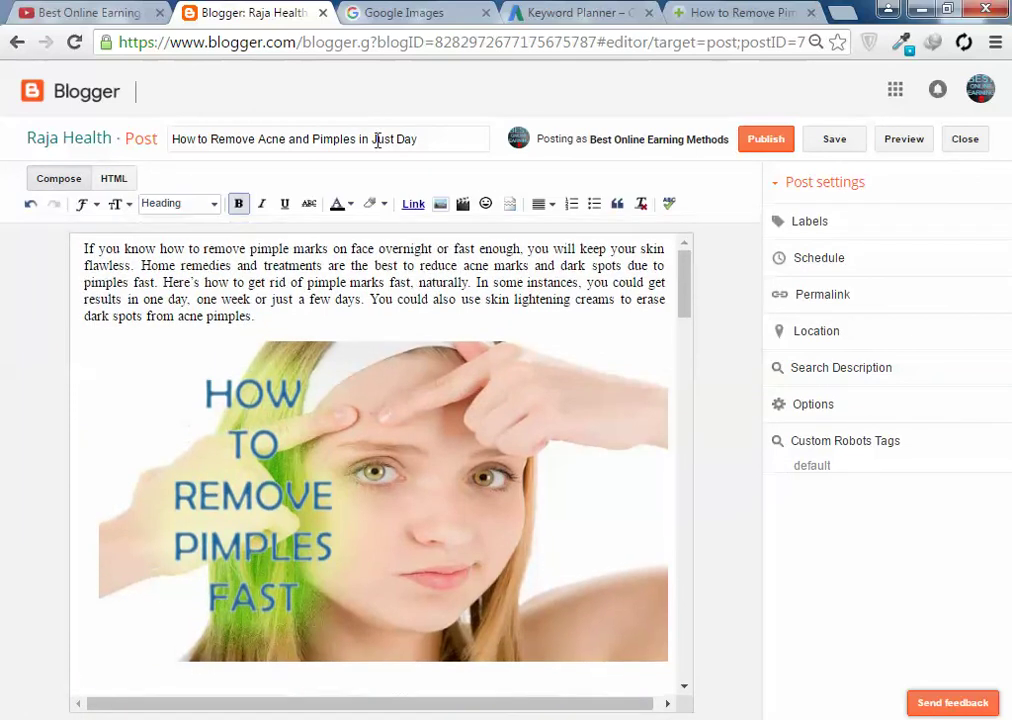
pyautogui.scroll(-4, 380, 450)
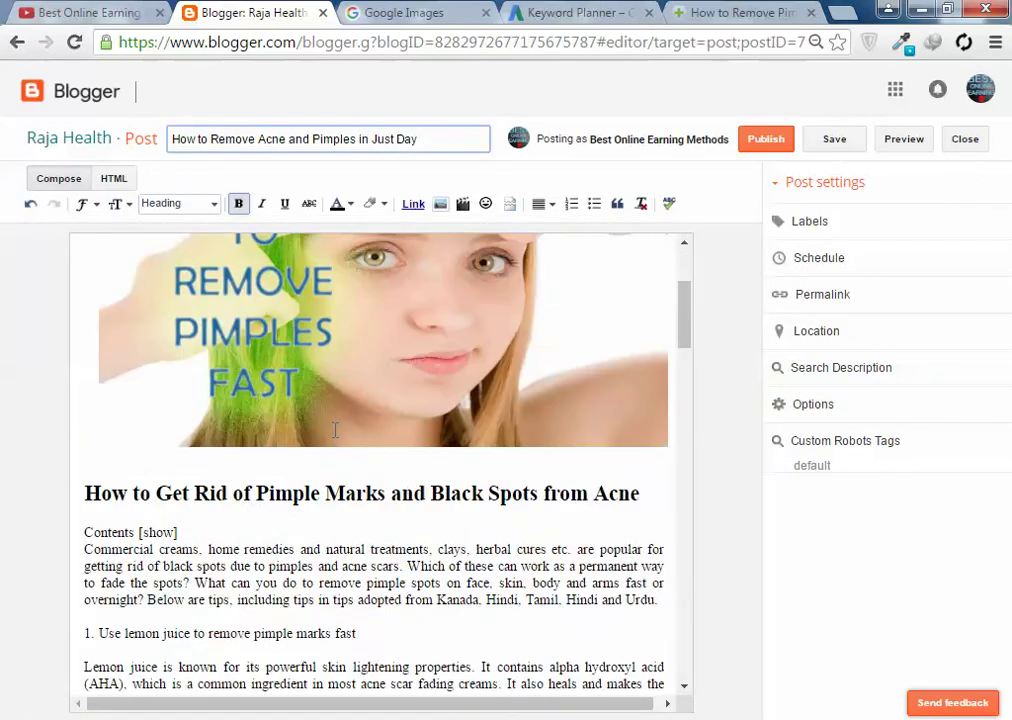
pyautogui.click(292, 312)
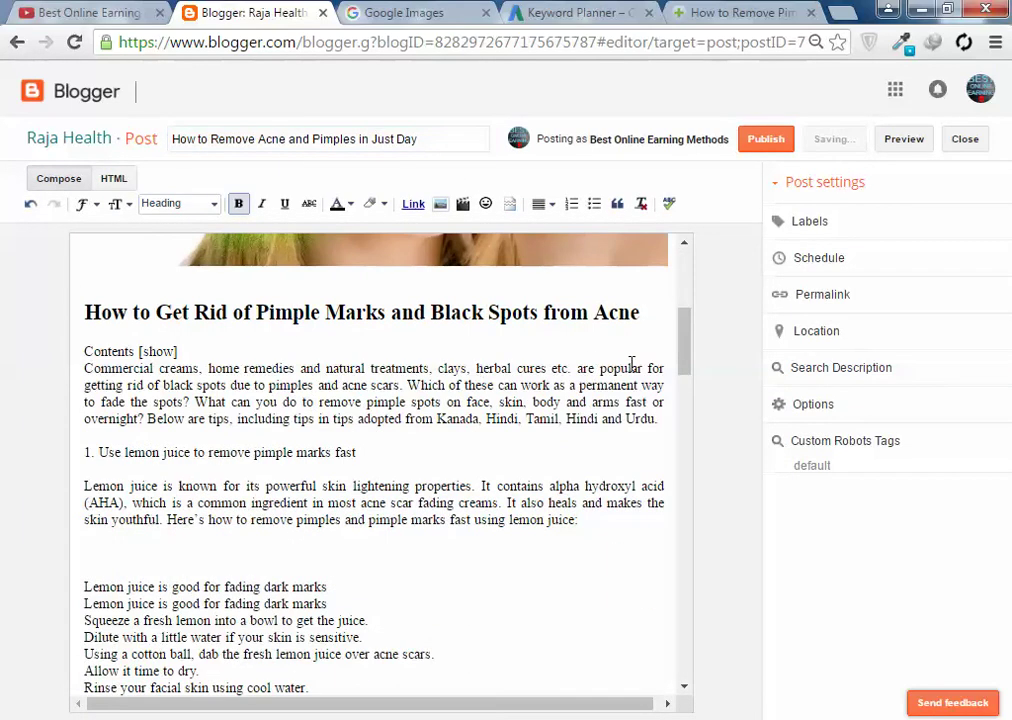
pyautogui.click(172, 203)
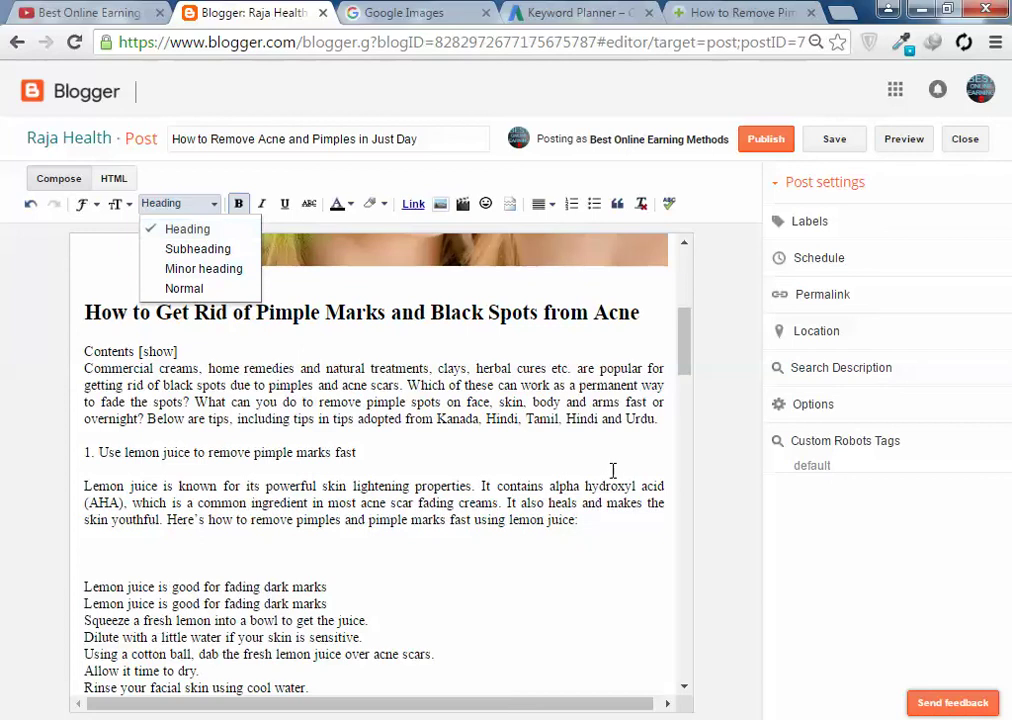
pyautogui.click(365, 370)
# Step: Review the numbered remedy titles from lemon juice to honey and the heading styles available for them
pyautogui.click(356, 452)
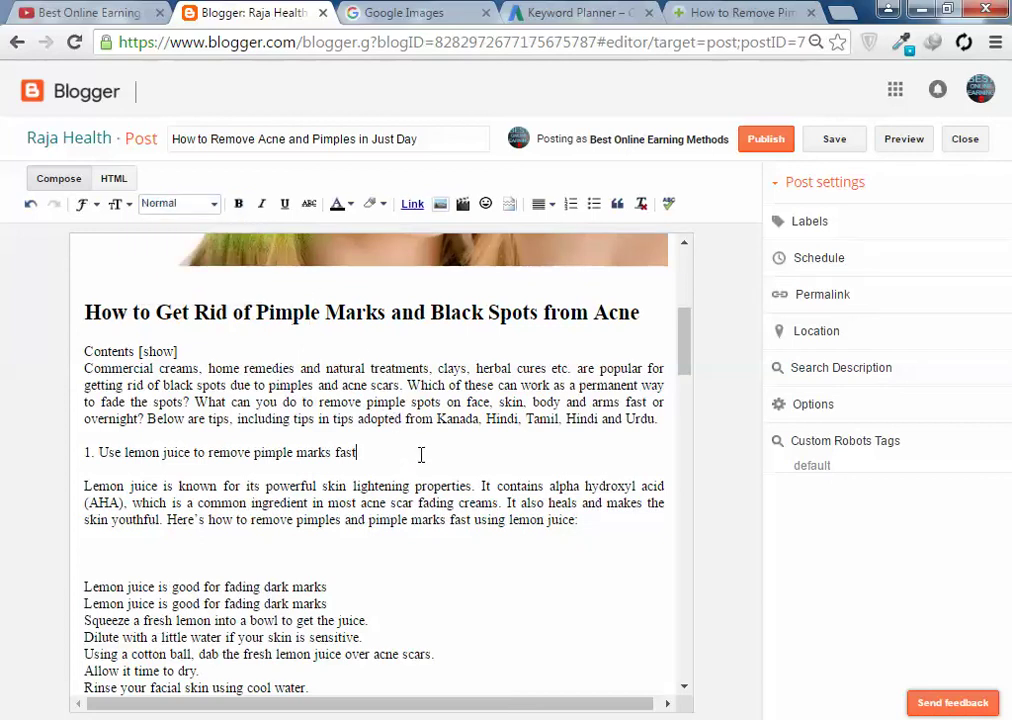
pyautogui.moveTo(662, 418); pyautogui.dragTo(66, 437)
pyautogui.click(66, 437)
pyautogui.scroll(-5, 512, 455)
pyautogui.click(178, 203)
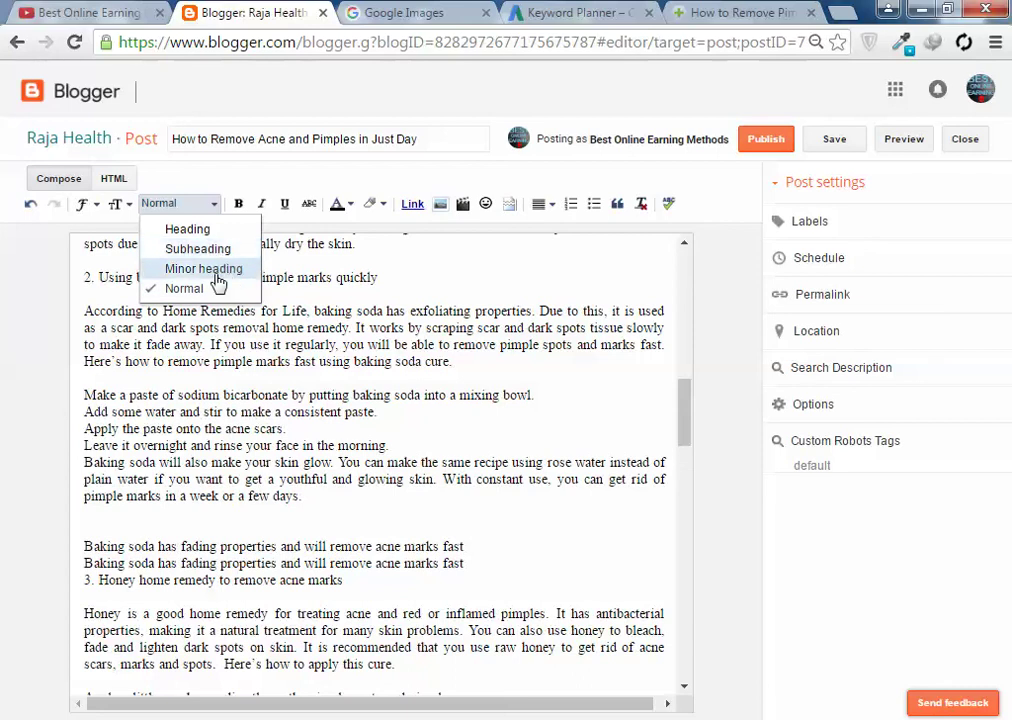
pyautogui.click(189, 162)
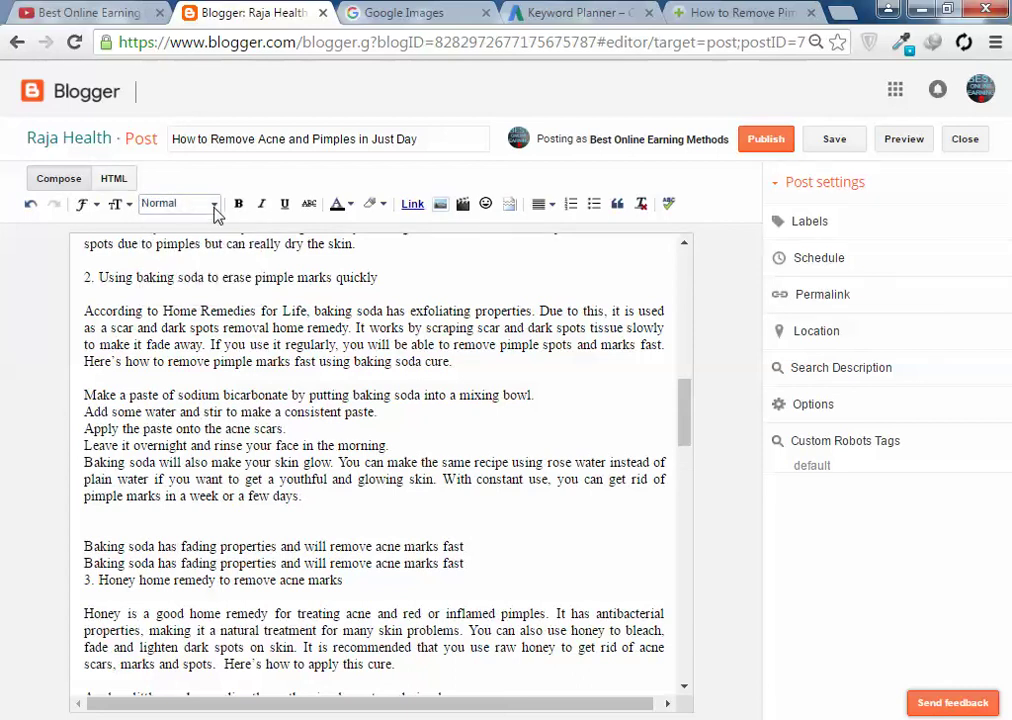
pyautogui.click(180, 207)
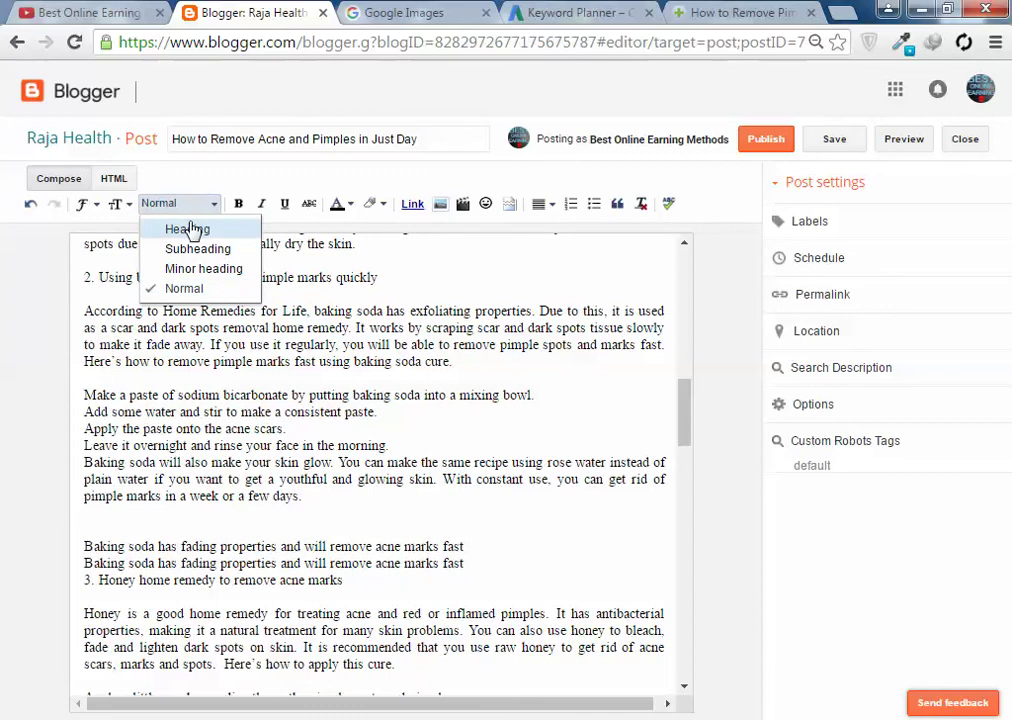
pyautogui.click(549, 420)
pyautogui.scroll(10, 305, 240)
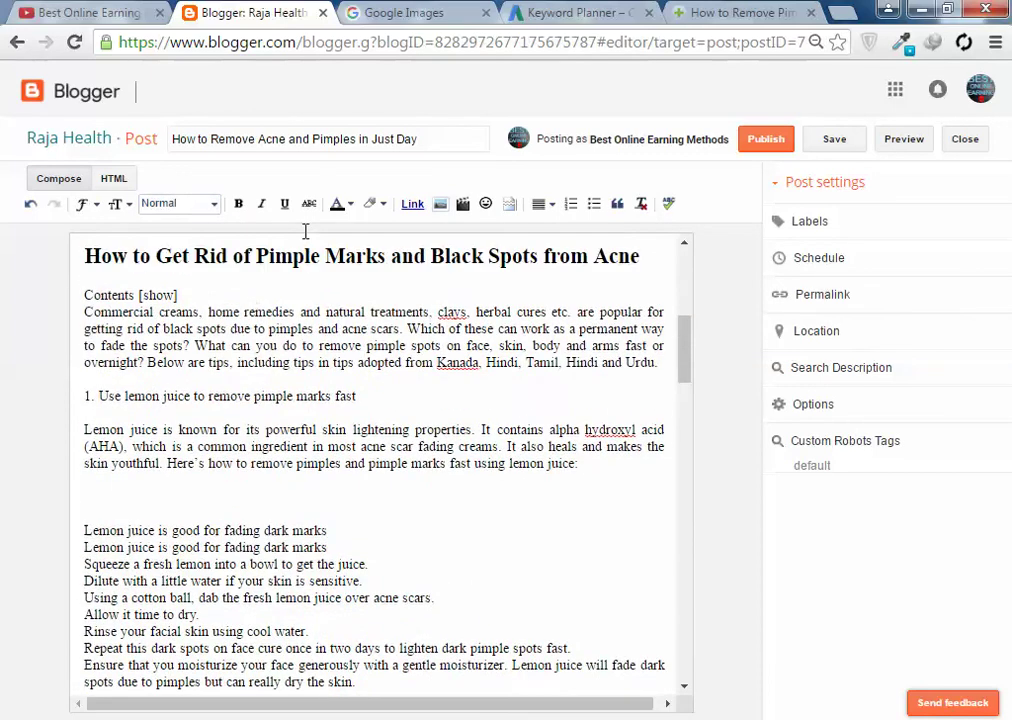
pyautogui.scroll(-5, 177, 355)
pyautogui.scroll(3, 242, 314)
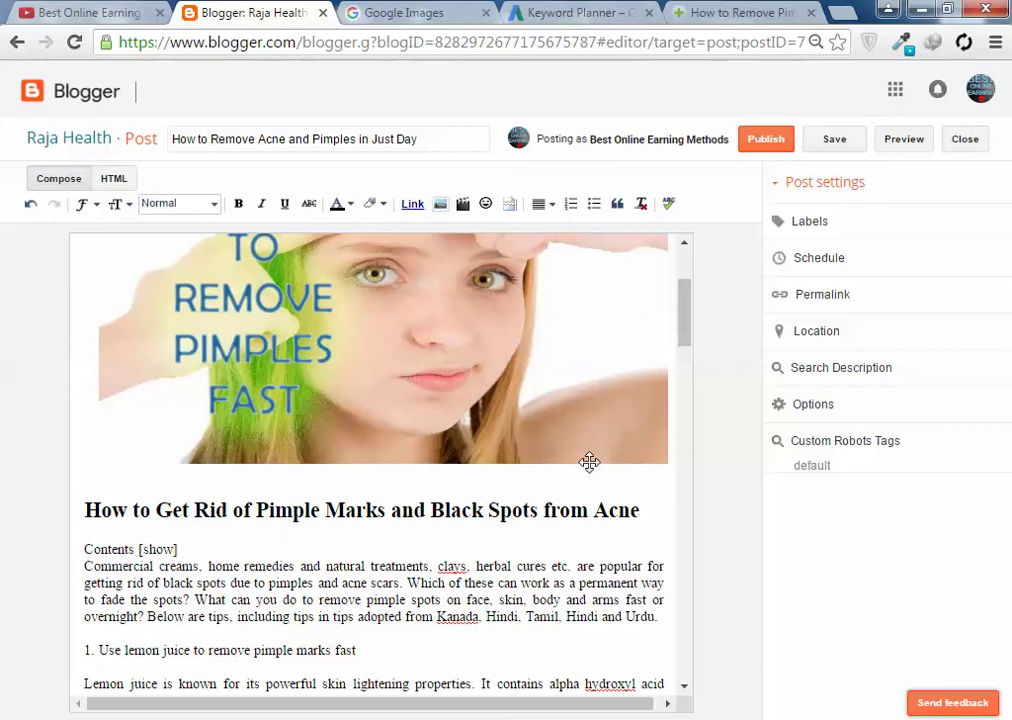
pyautogui.click(145, 203)
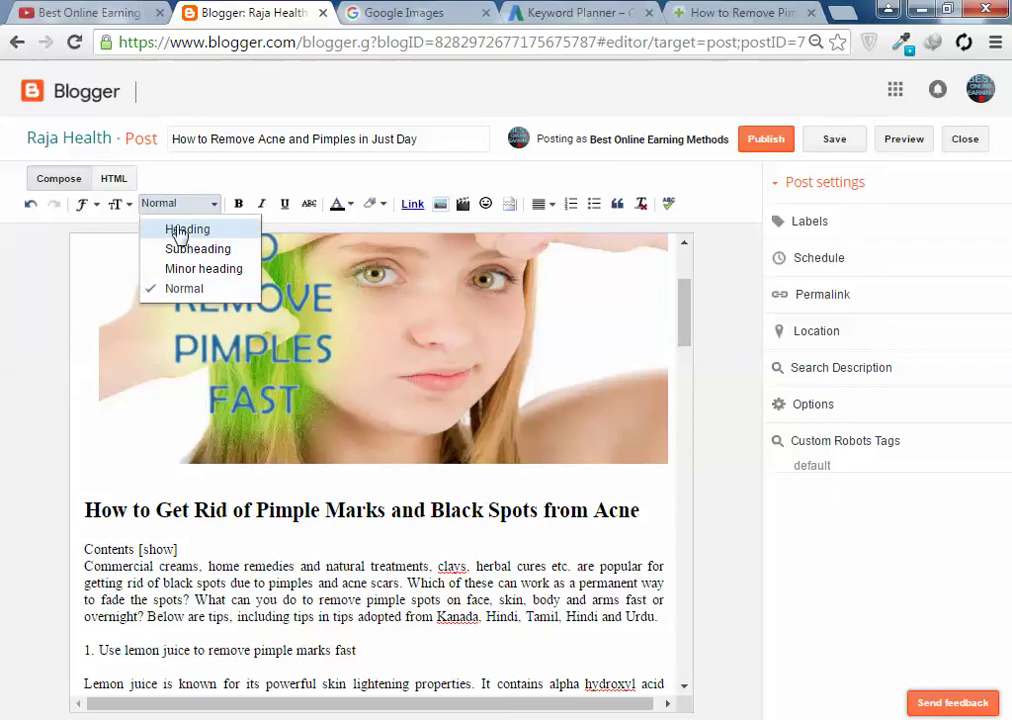
pyautogui.click(377, 547)
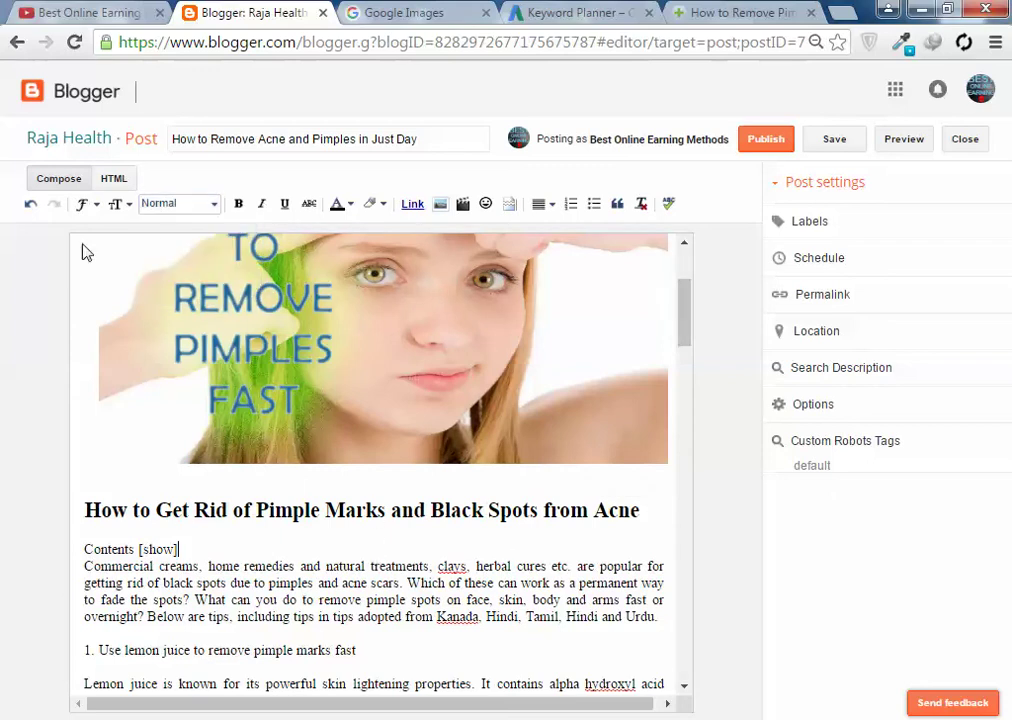
# Step: Copy "Remove Acne and Pimples" from the post title and paste it over everything following "How to Get Rid" in the section heading
pyautogui.moveTo(211, 139); pyautogui.dragTo(365, 139)
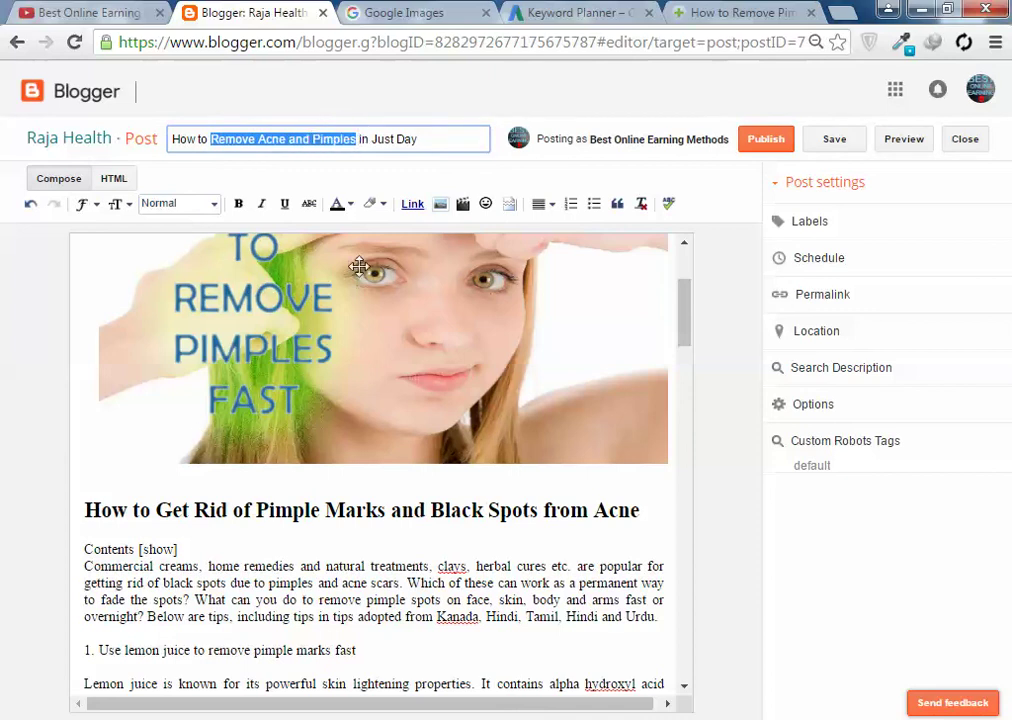
pyautogui.rightClick(328, 143)
pyautogui.click(350, 175)
pyautogui.moveTo(234, 508); pyautogui.dragTo(540, 503)
pyautogui.moveTo(658, 521); pyautogui.dragTo(230, 510)
pyautogui.hotkey('ctrl', 'v')
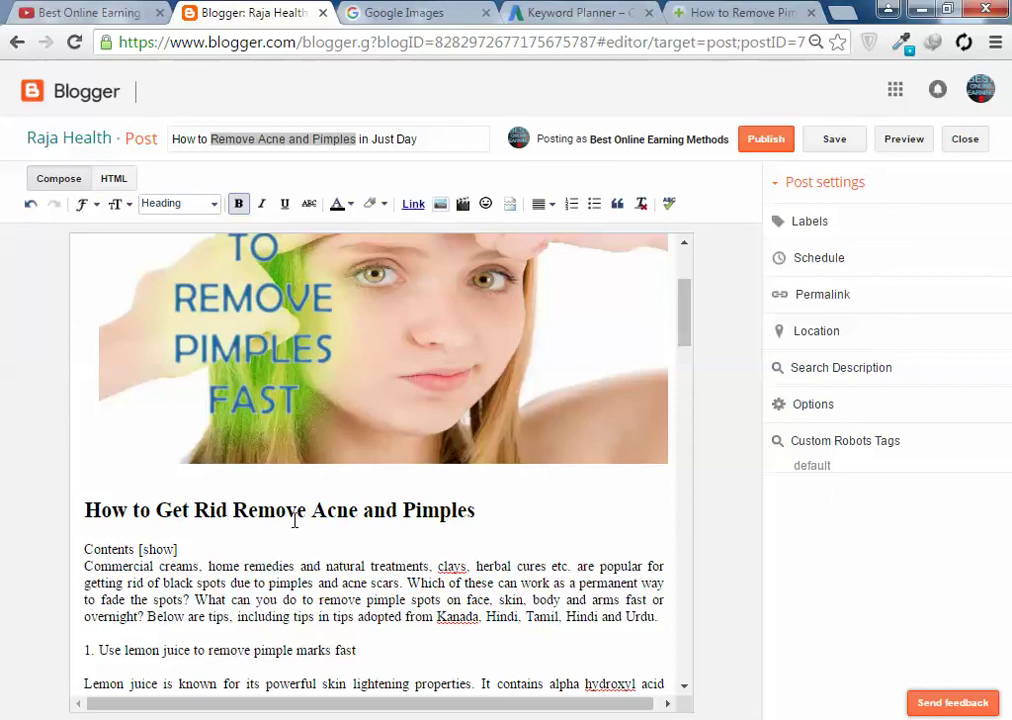
# Step: Replace the word "Remove" with "of" so the section heading reads "How to Get Rid of Acne and Pimples"
pyautogui.moveTo(306, 510); pyautogui.dragTo(231, 510)
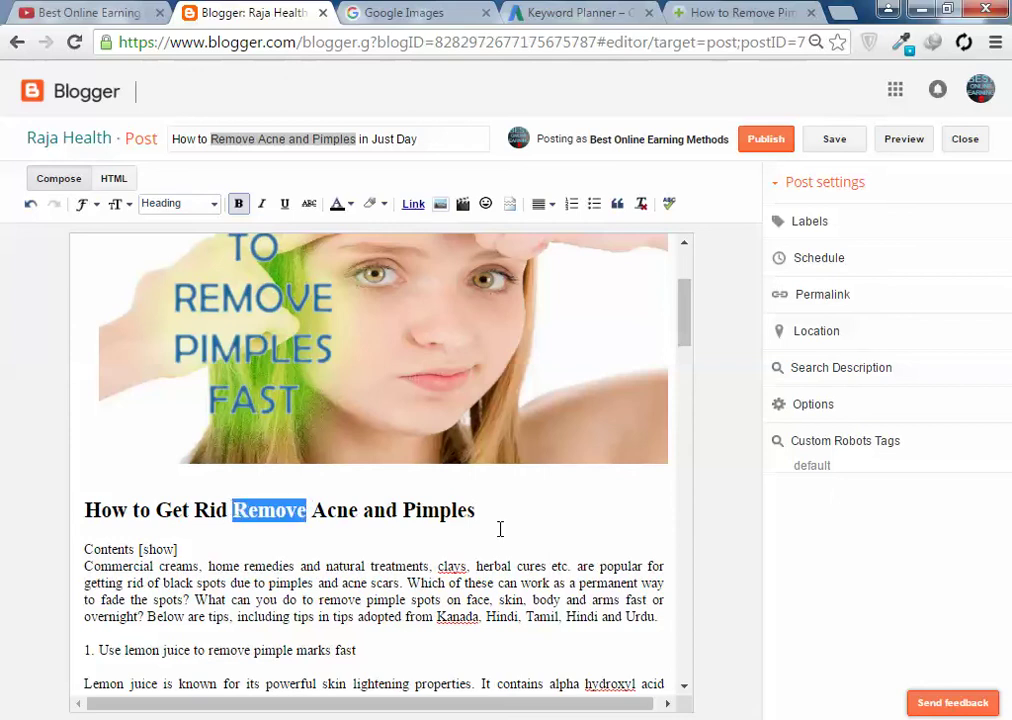
pyautogui.write('of')
pyautogui.press('BackSpace')
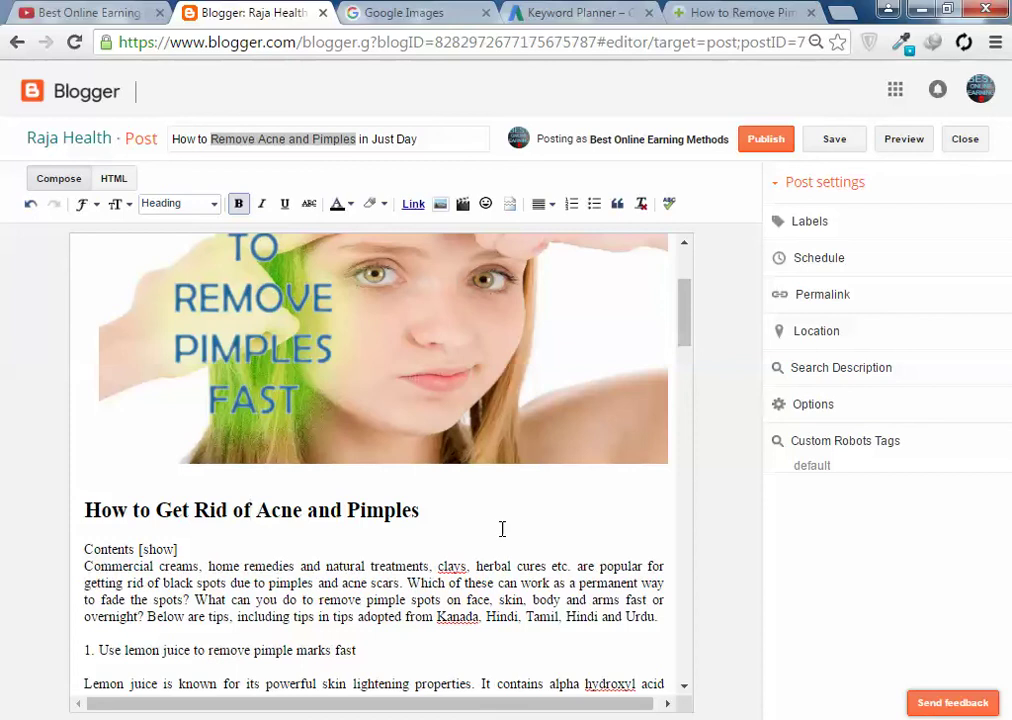
# Step: Switch to the AdWords Keyword Planner and review the keyword ideas related to "how to remove pimples"
pyautogui.click(560, 12)
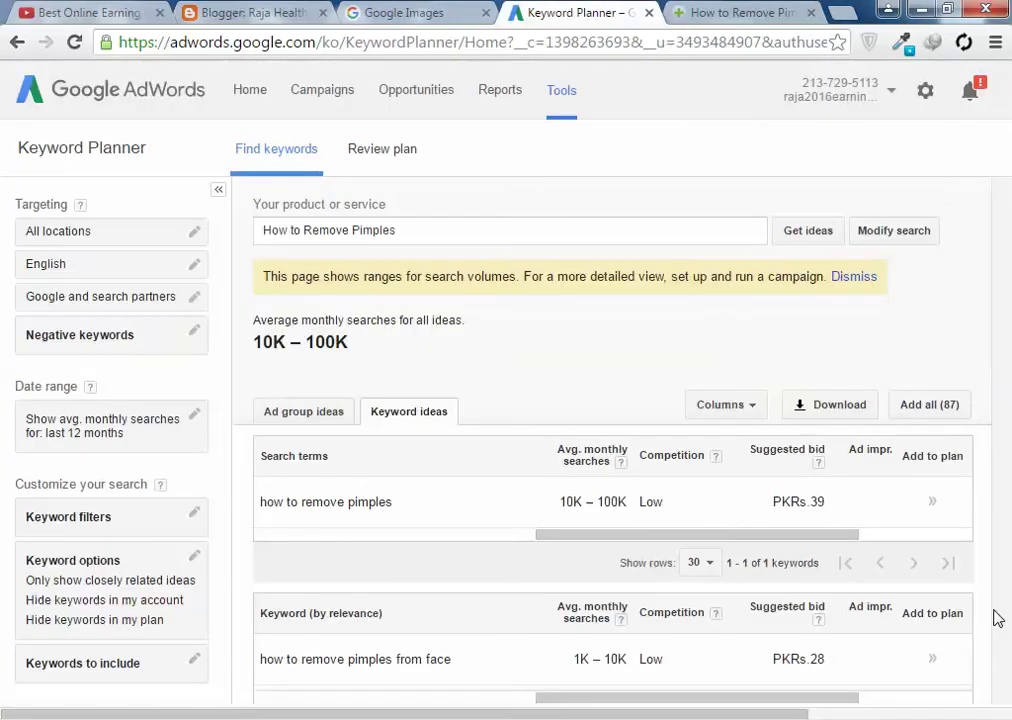
pyautogui.scroll(-8, 795, 582)
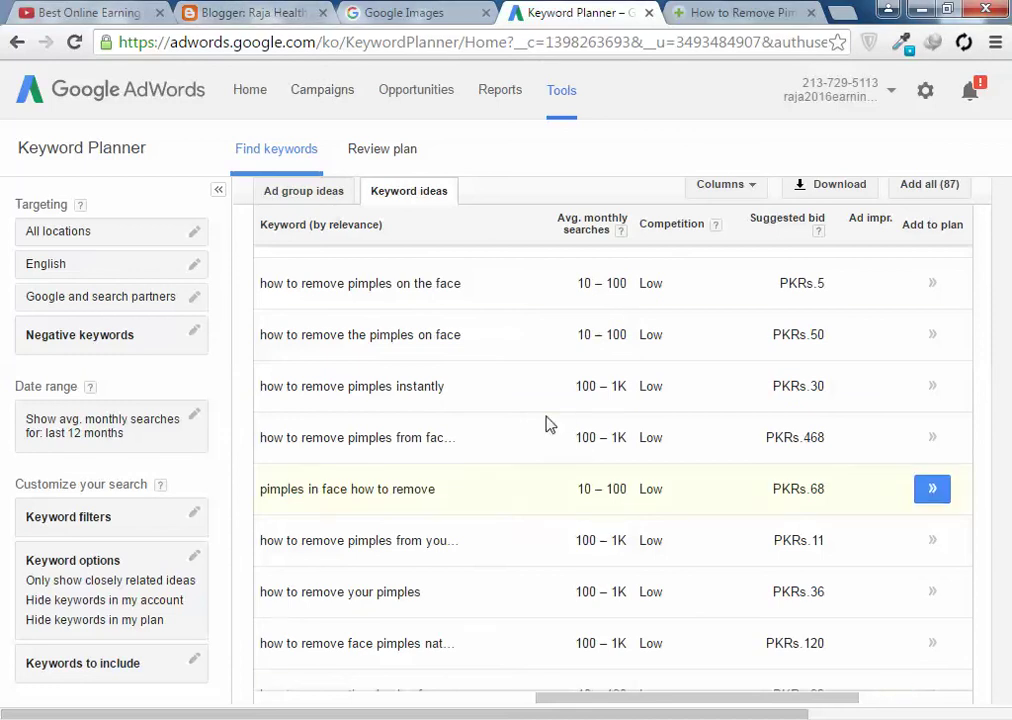
pyautogui.scroll(4, 673, 463)
pyautogui.scroll(4, 697, 447)
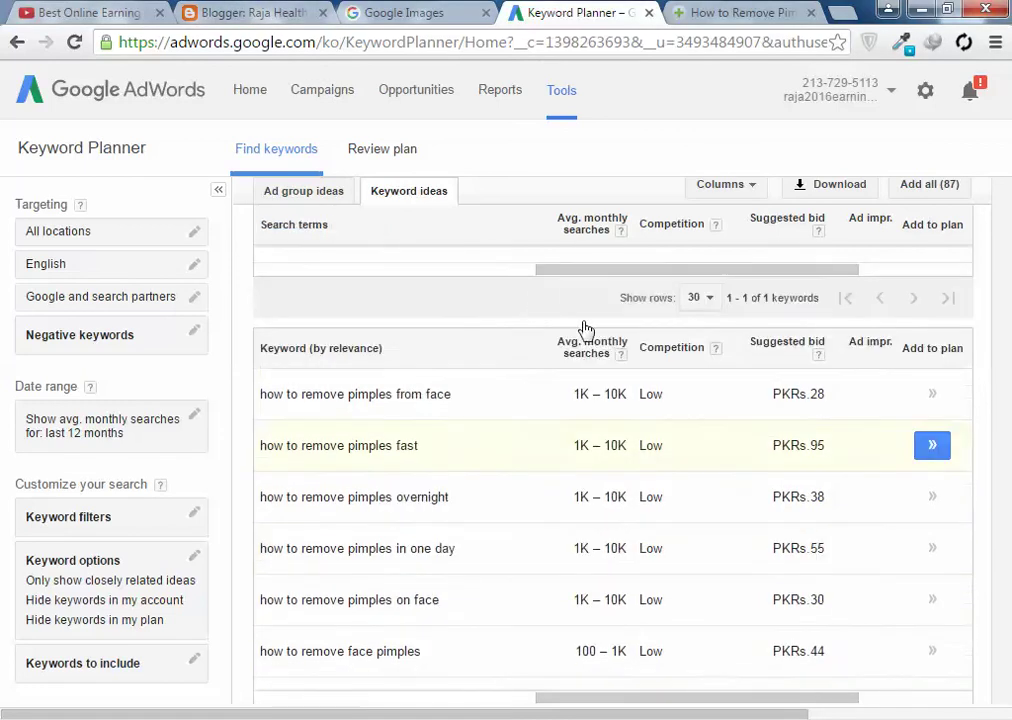
pyautogui.scroll(-3, 610, 425)
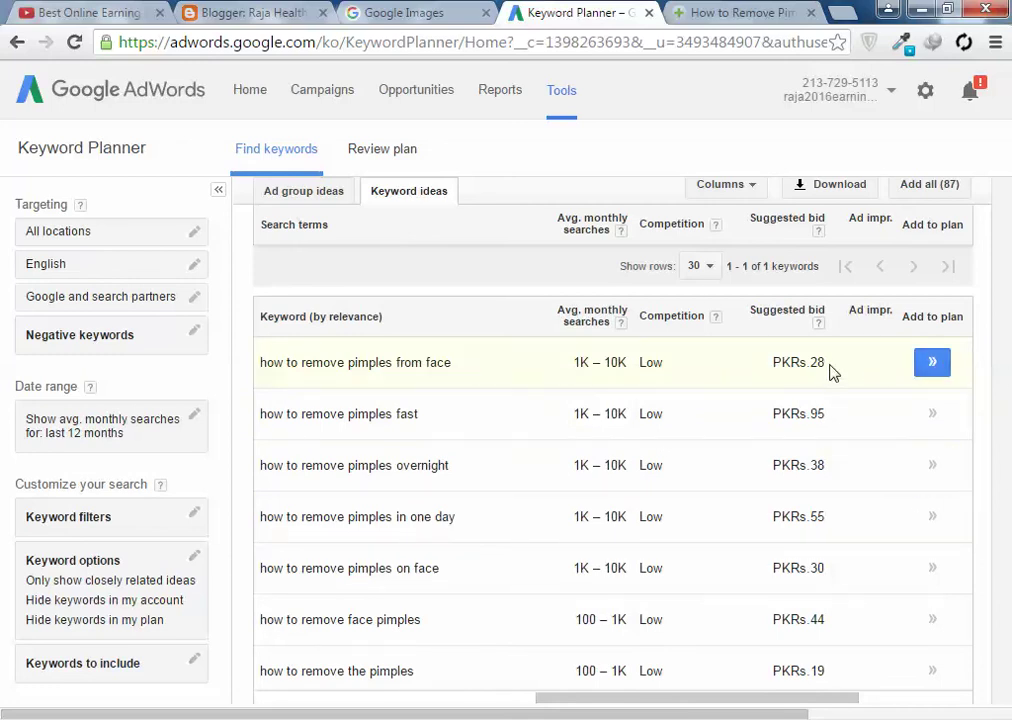
# Step: Examine the suggested bid, competition and average monthly searches for the keyword "how to remove pimples from face"
pyautogui.moveTo(831, 368); pyautogui.dragTo(816, 360)
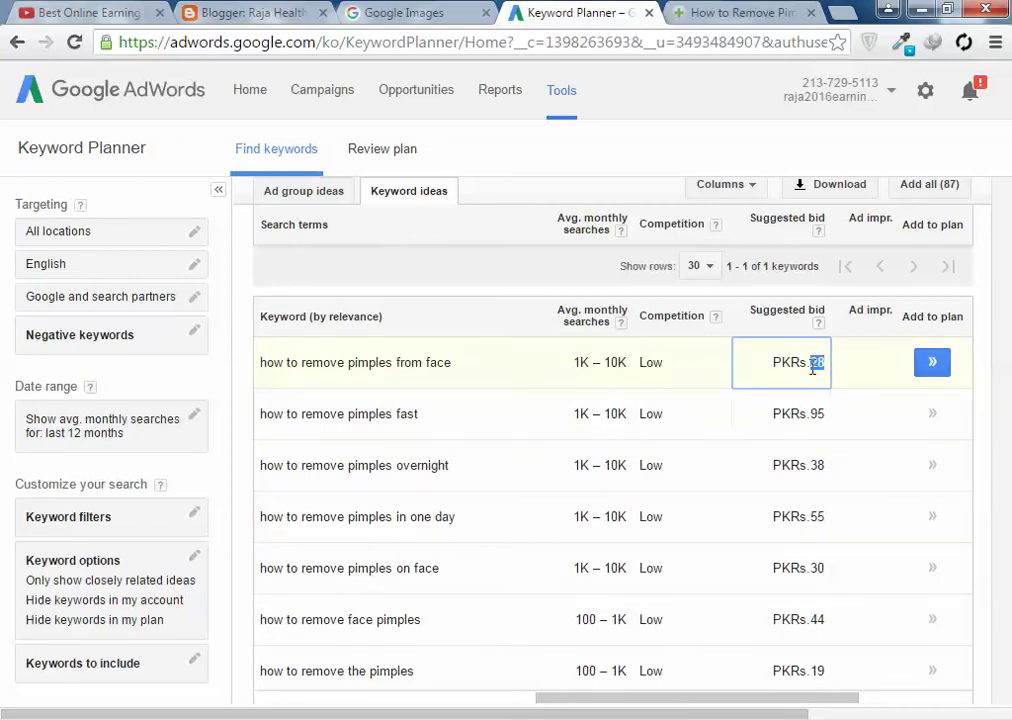
pyautogui.click(808, 355)
pyautogui.moveTo(693, 382); pyautogui.dragTo(632, 360)
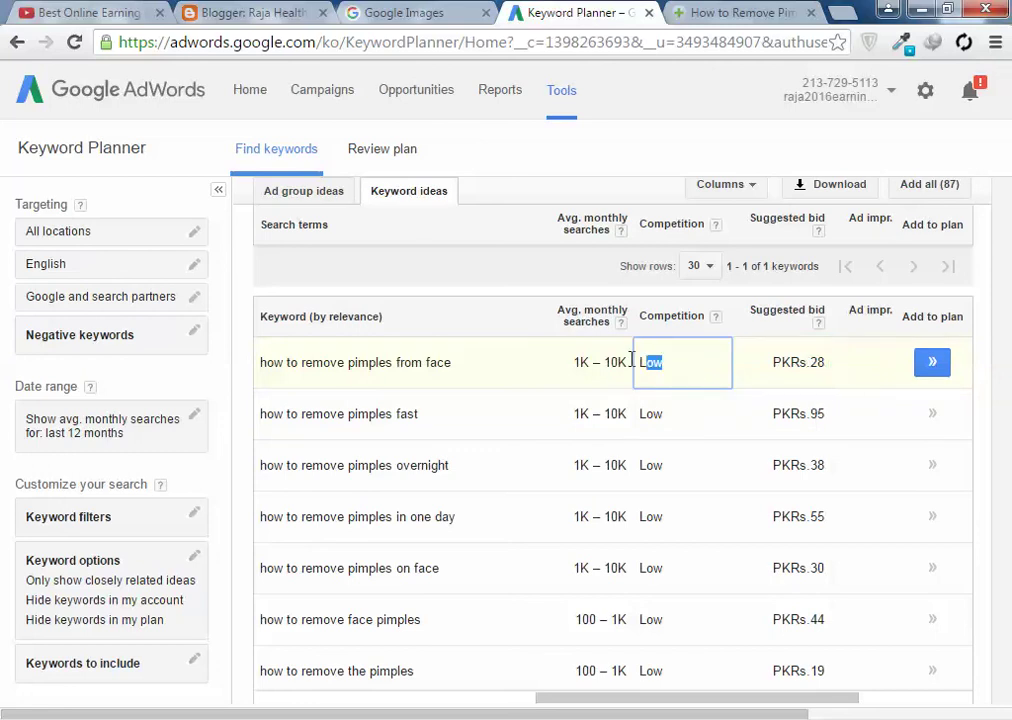
pyautogui.click(667, 376)
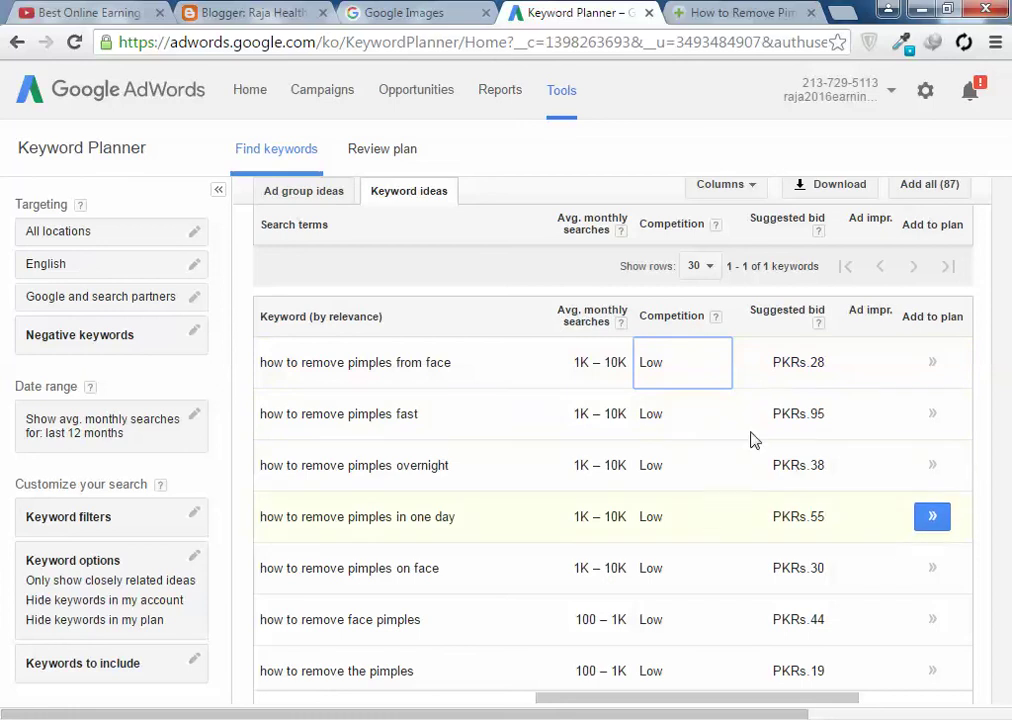
pyautogui.click(675, 378)
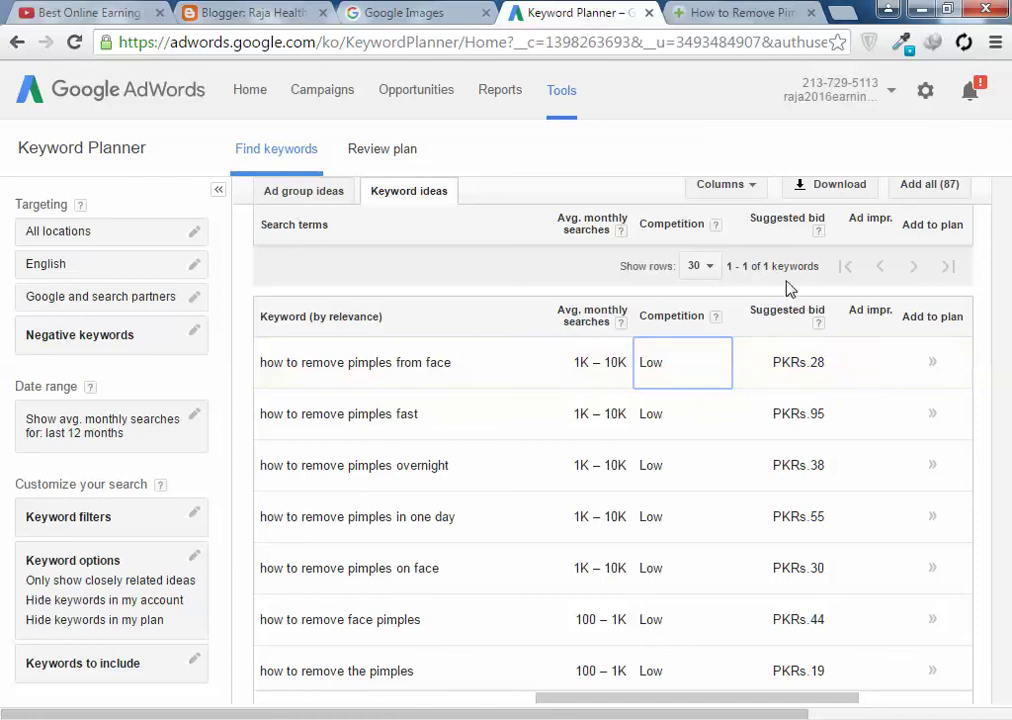
pyautogui.moveTo(705, 366); pyautogui.dragTo(578, 364)
pyautogui.click(578, 364)
pyautogui.moveTo(683, 373); pyautogui.dragTo(630, 360)
pyautogui.click(698, 372)
# Step: Return to the Blogger post, close the Google Images page and place the cursor at the end of the post title
pyautogui.click(244, 12)
pyautogui.click(485, 12)
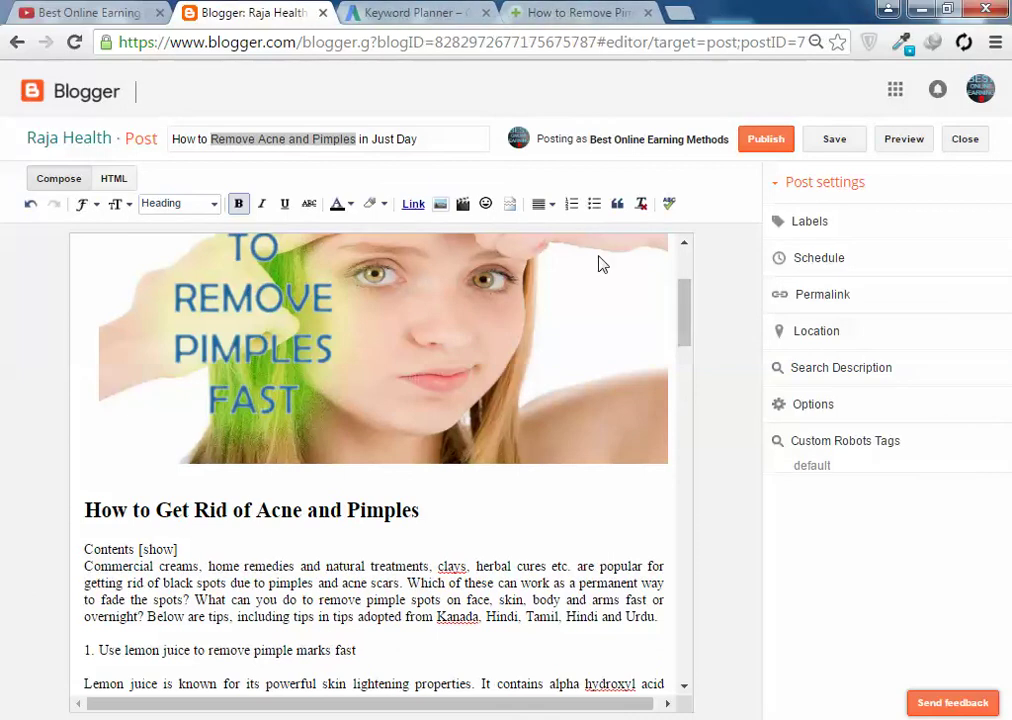
pyautogui.click(457, 130)
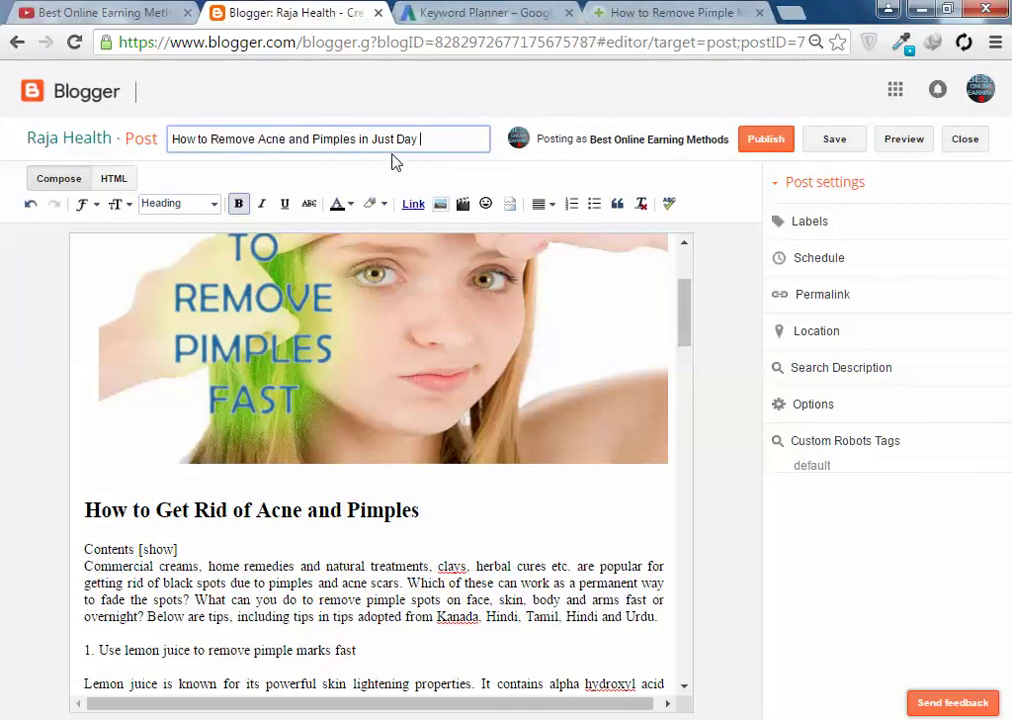
# Step: Check the title text and ALT text in the post image's properties, keeping both as they are
pyautogui.click(461, 352)
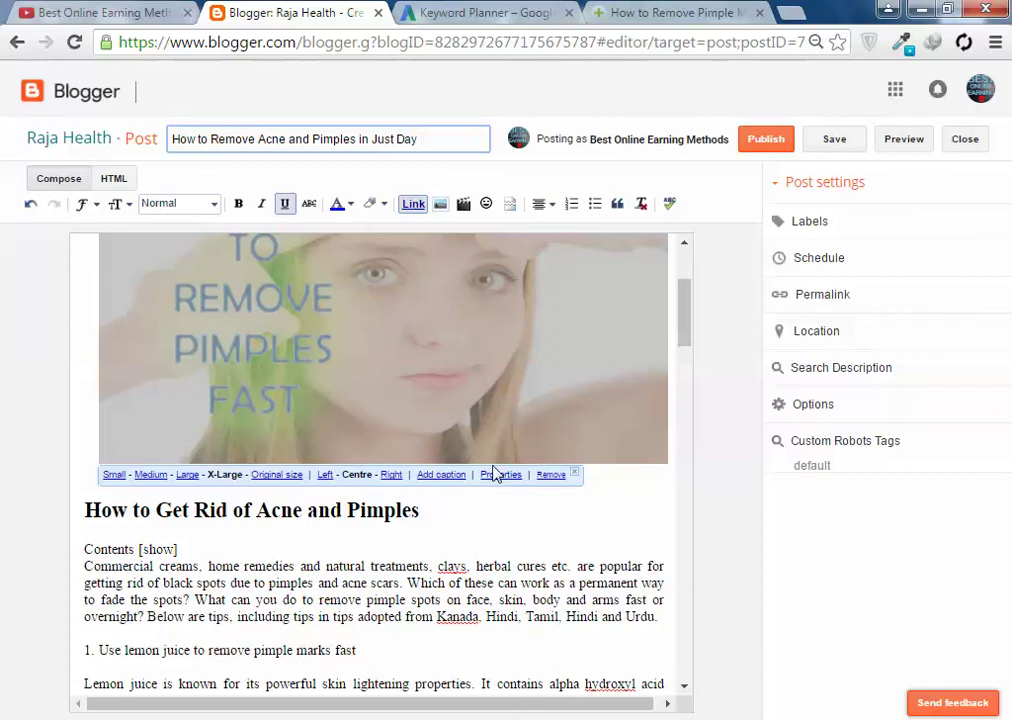
pyautogui.scroll(-2, 350, 547)
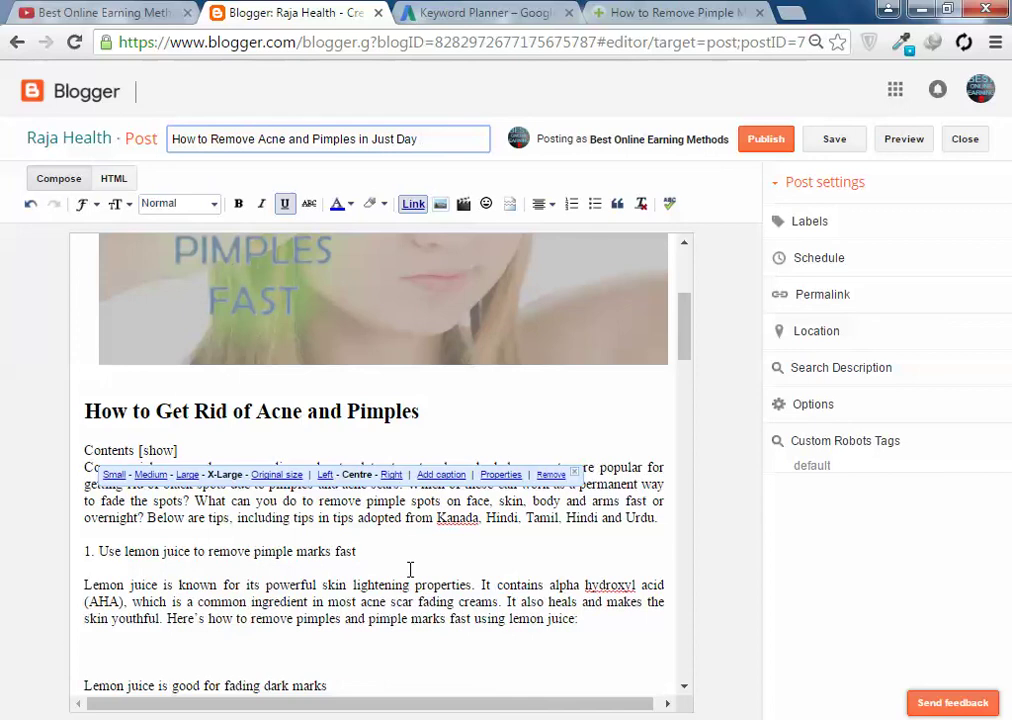
pyautogui.click(384, 552)
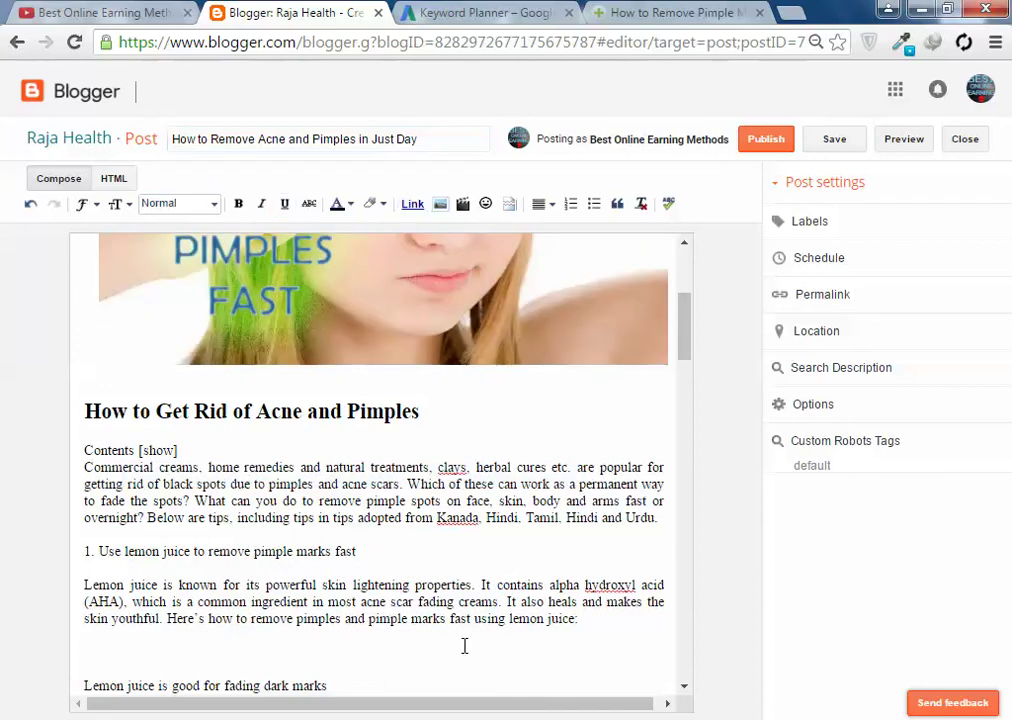
pyautogui.scroll(3, 490, 400)
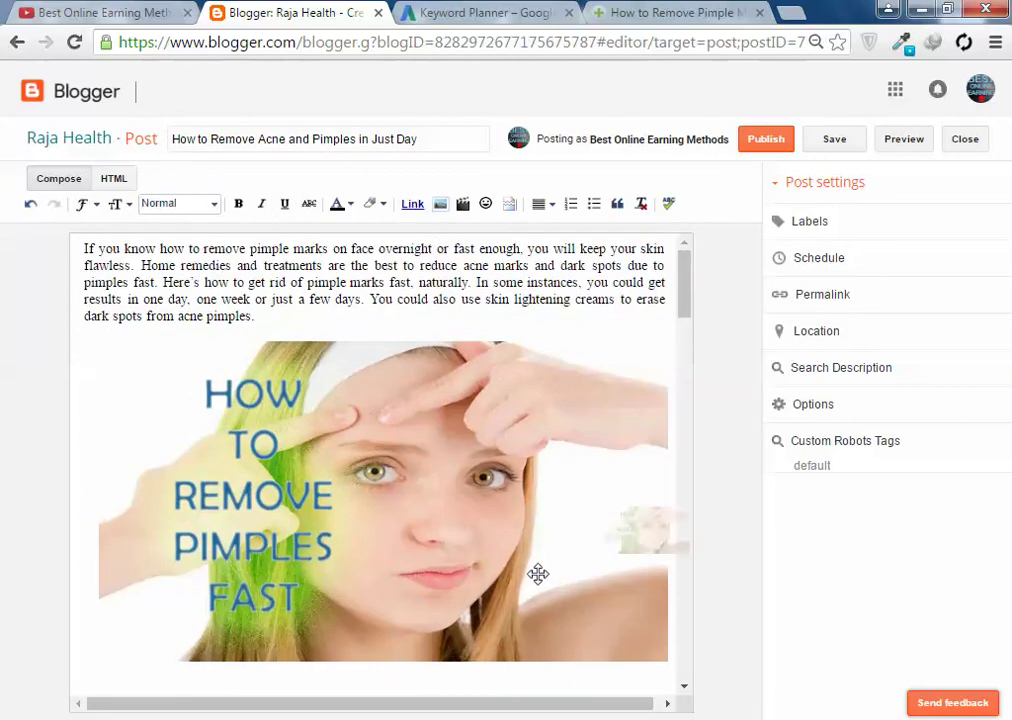
pyautogui.click(574, 481)
pyautogui.click(500, 673)
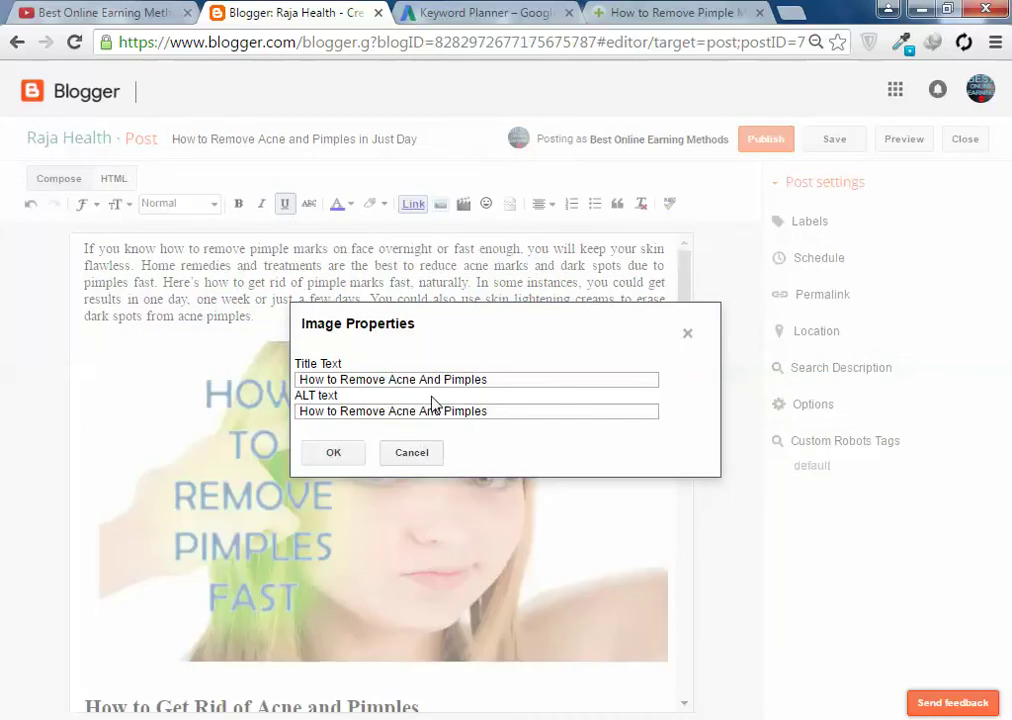
pyautogui.click(334, 453)
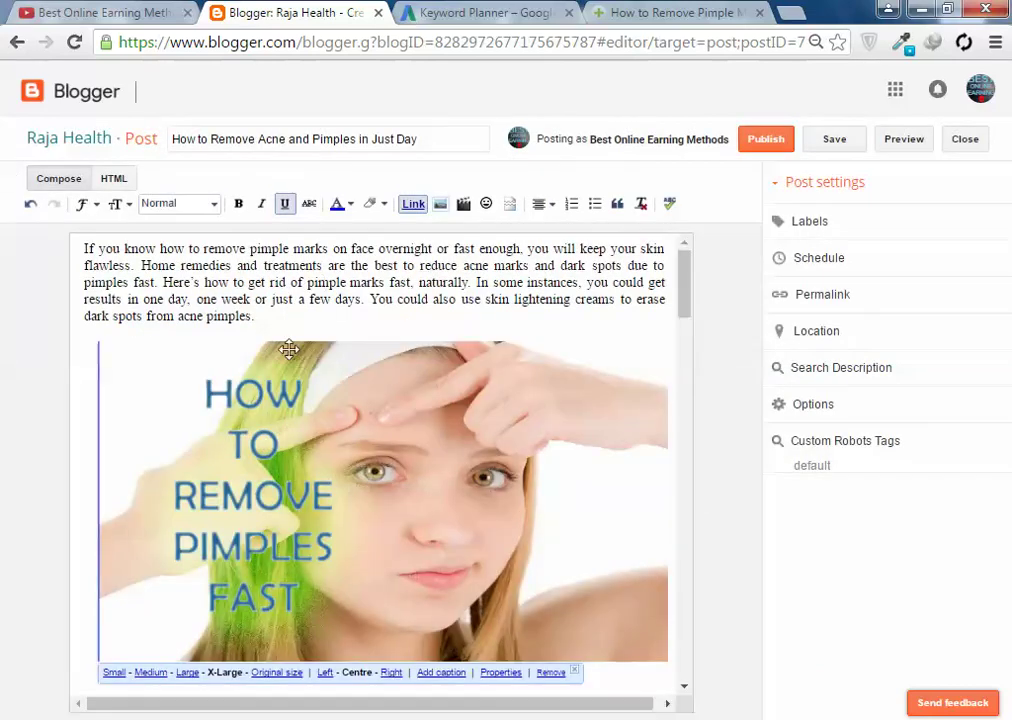
# Step: Review the post body from the image through the numbered remedies and check the available paragraph styles
pyautogui.scroll(-4, 520, 424)
pyautogui.scroll(-13, 520, 424)
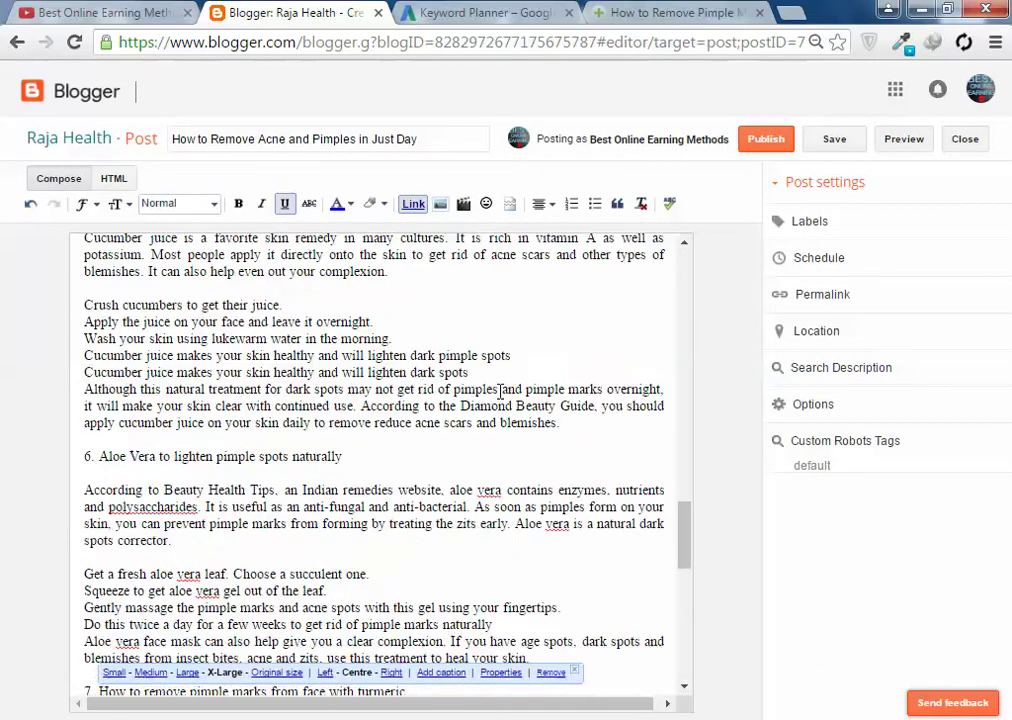
pyautogui.scroll(15, 564, 452)
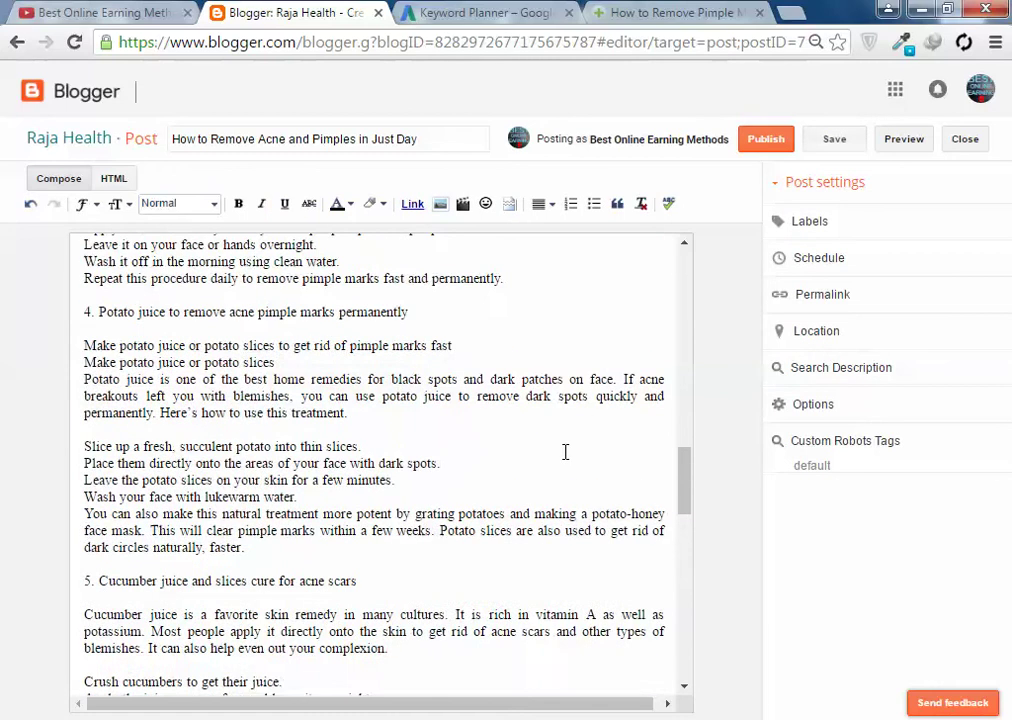
pyautogui.scroll(5, 564, 452)
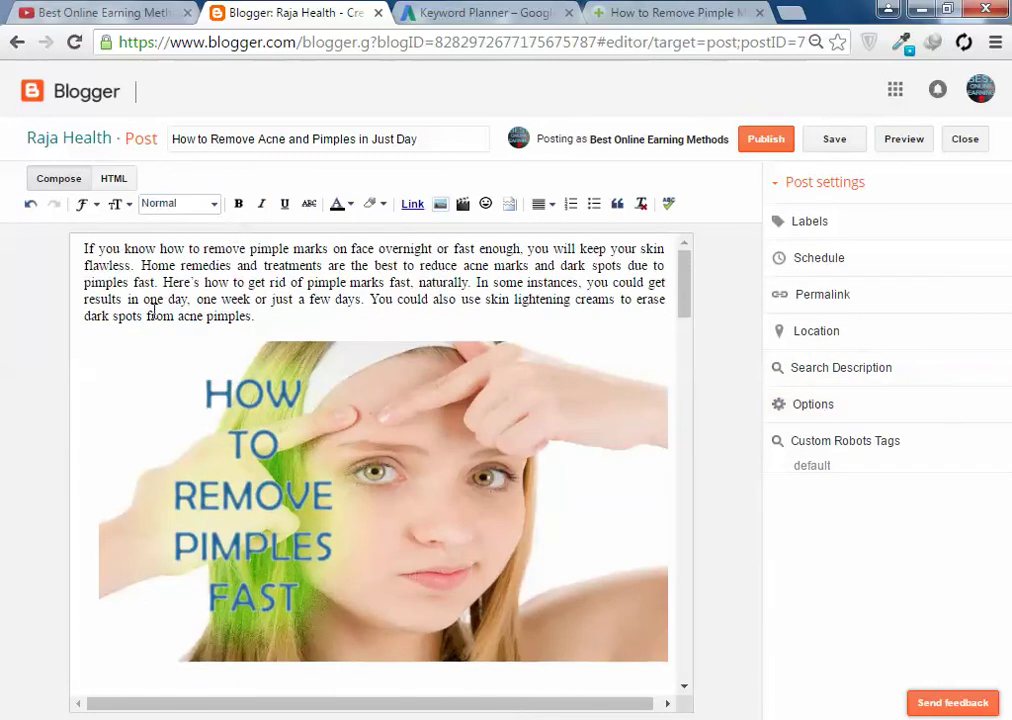
pyautogui.click(193, 205)
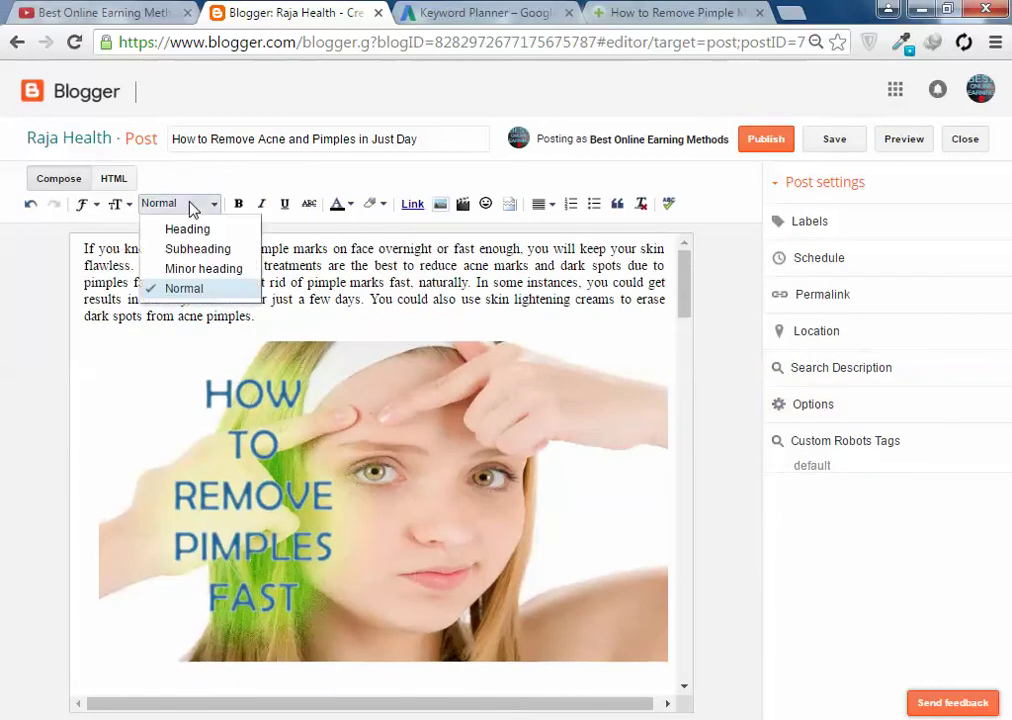
pyautogui.click(193, 205)
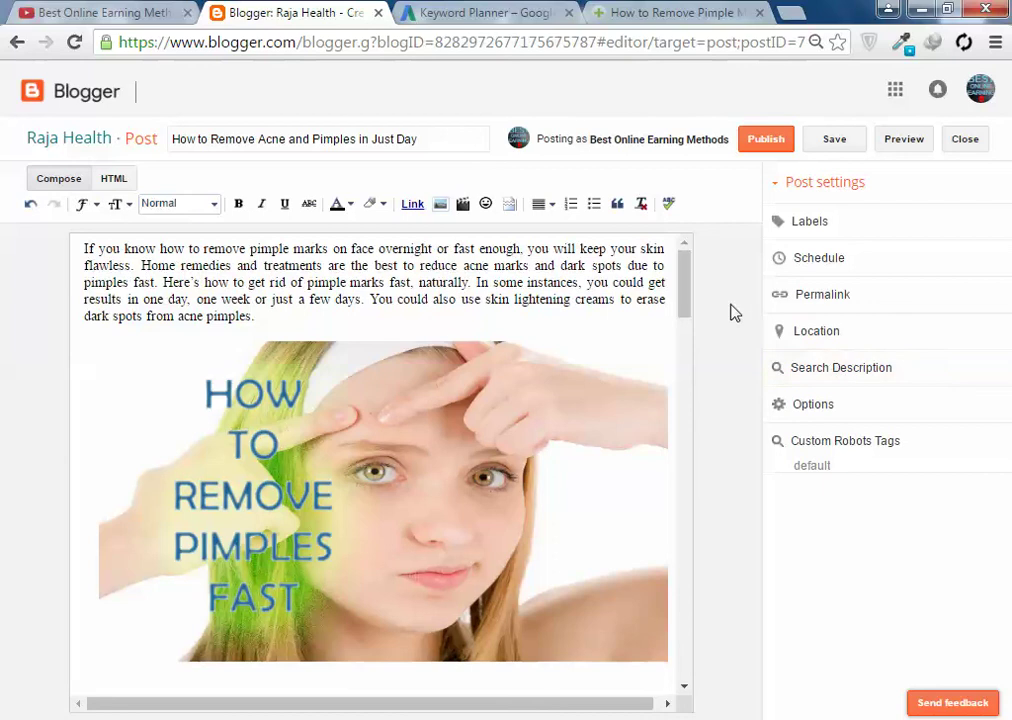
# Step: Assign the existing label "Skin" to the post
pyautogui.click(863, 221)
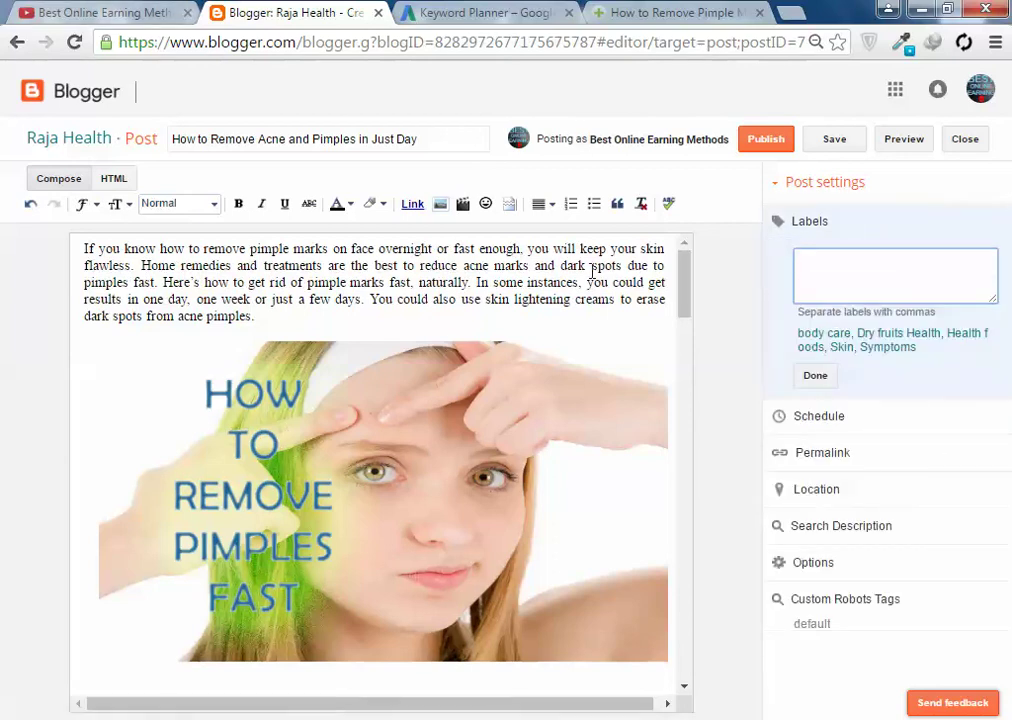
pyautogui.click(861, 271)
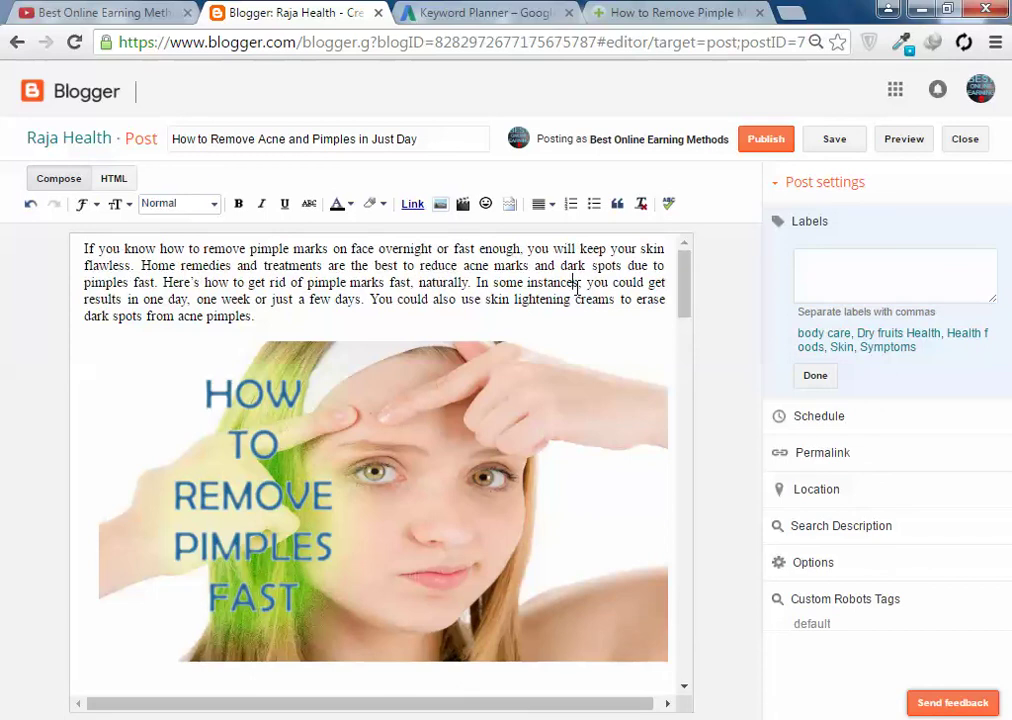
pyautogui.doubleClick(577, 285)
pyautogui.tripleClick(577, 285)
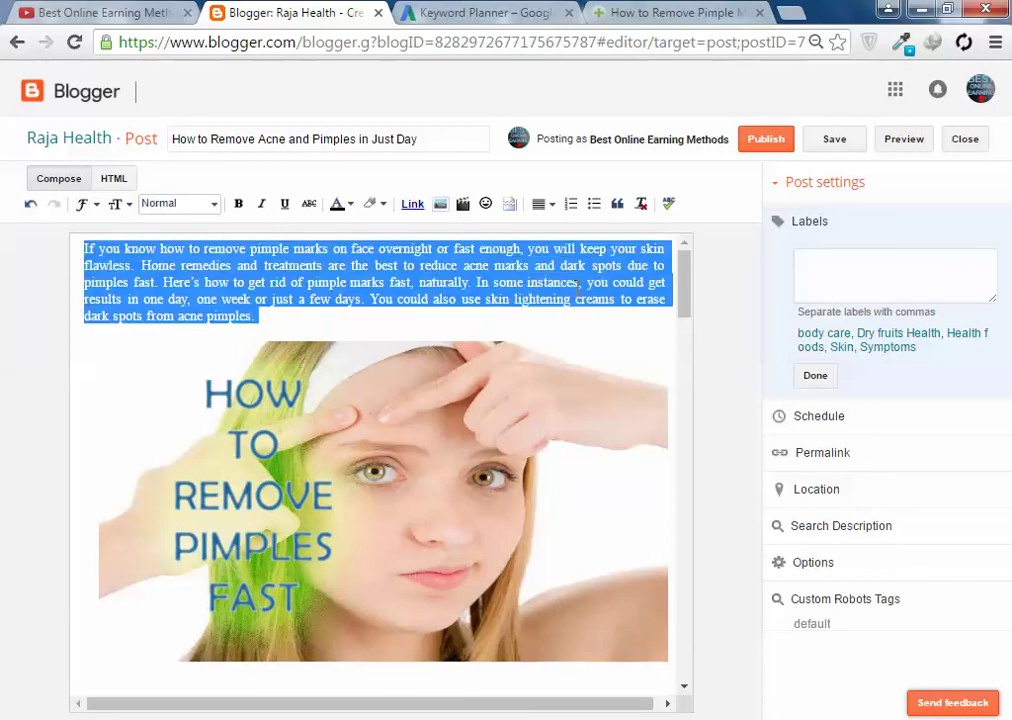
pyautogui.click(595, 319)
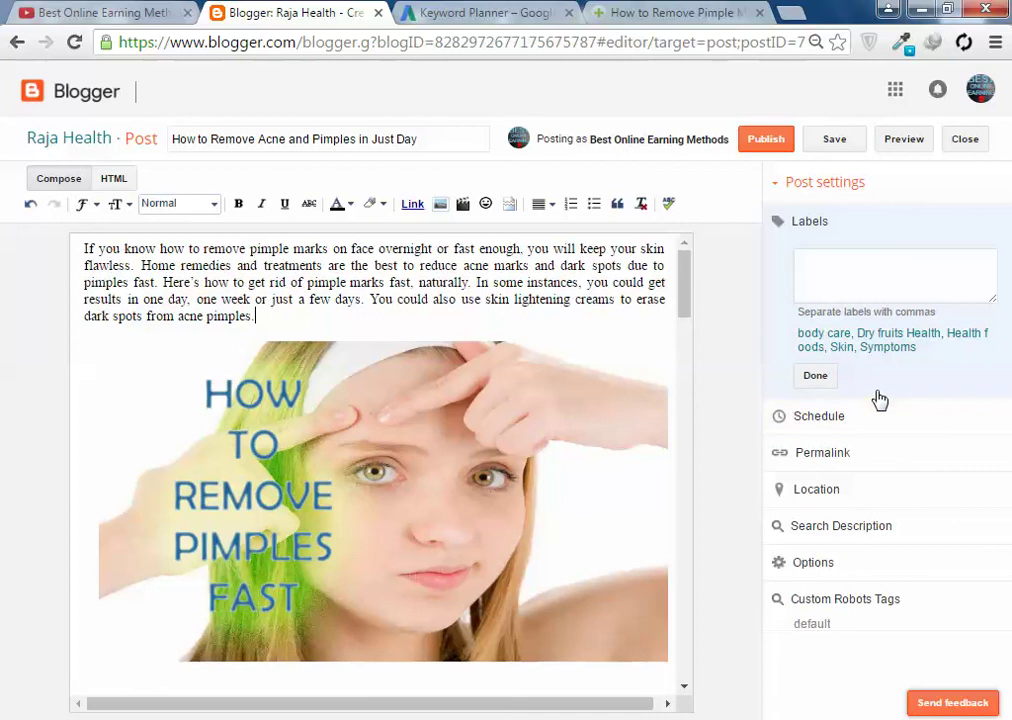
pyautogui.click(834, 255)
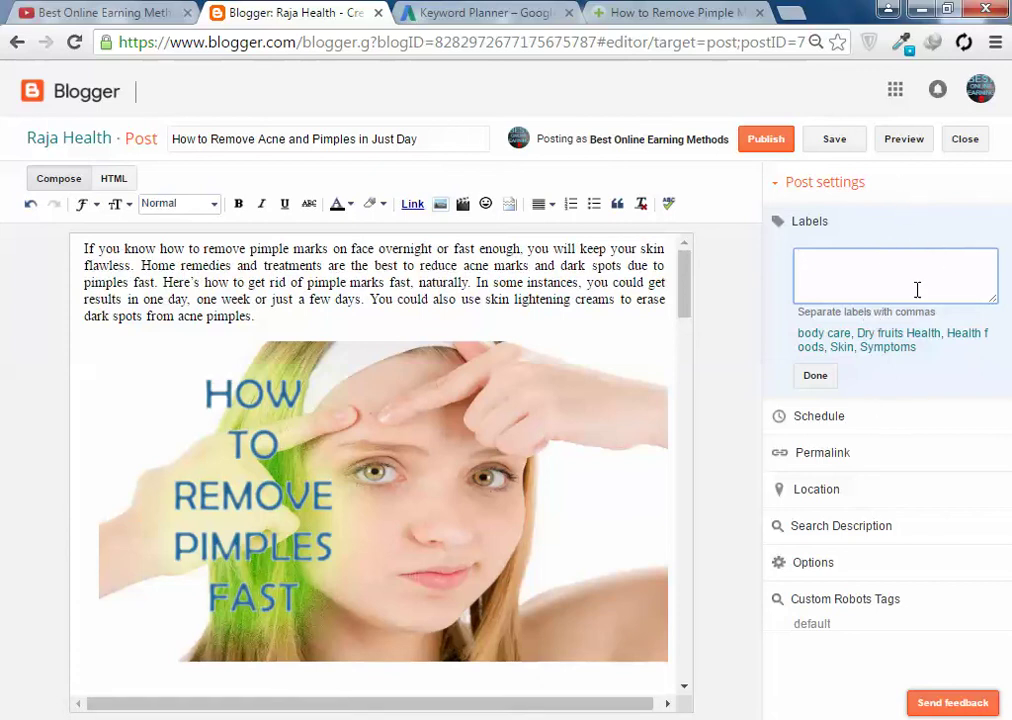
pyautogui.click(843, 349)
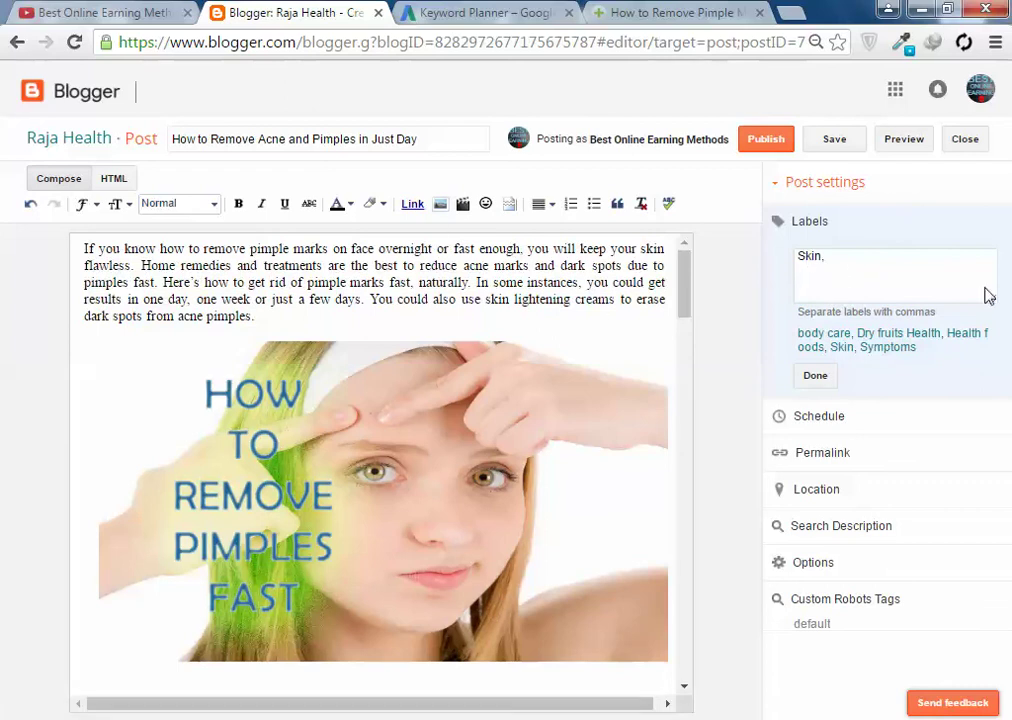
pyautogui.click(831, 376)
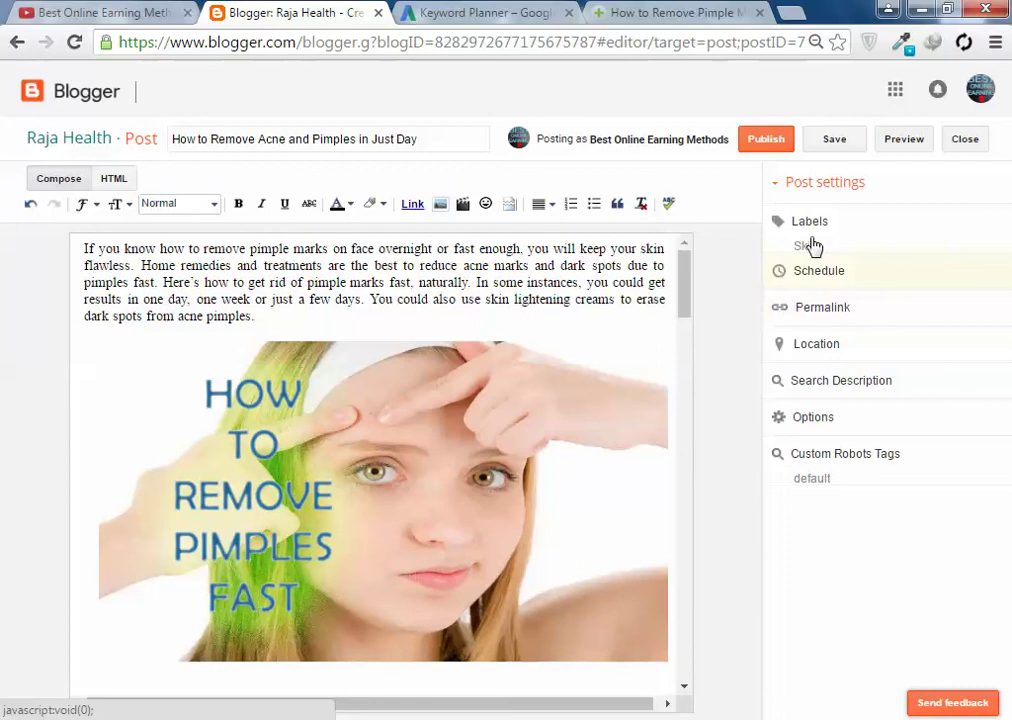
# Step: Compare the post's permalink with its title, check the custom permalink option and keep the automatic permalink
pyautogui.click(977, 322)
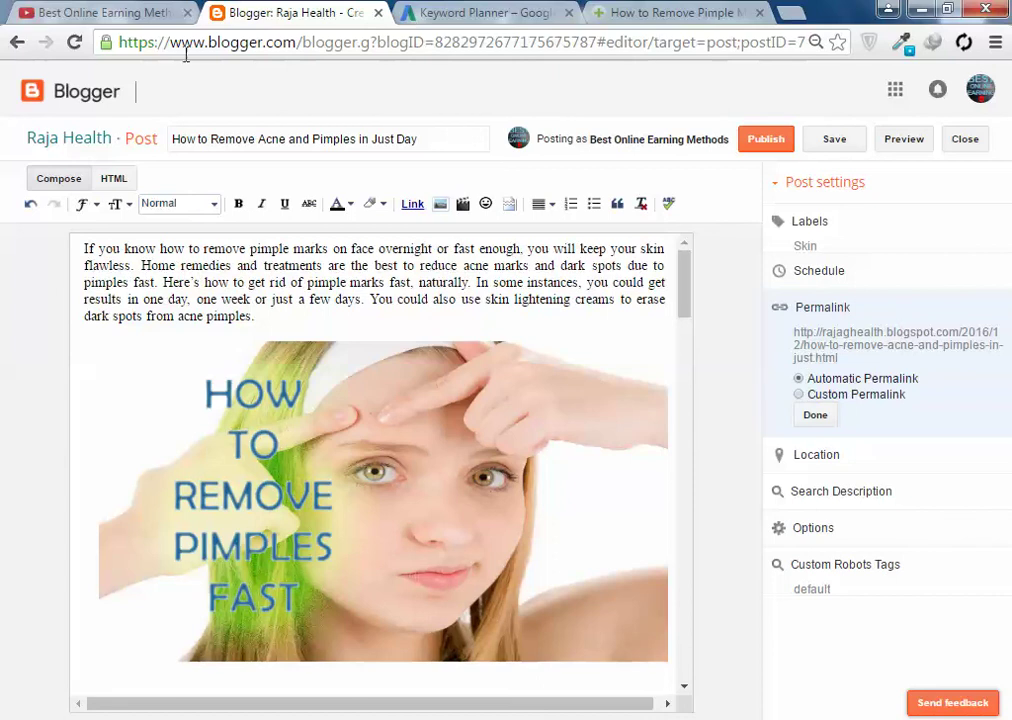
pyautogui.moveTo(465, 138); pyautogui.dragTo(140, 124)
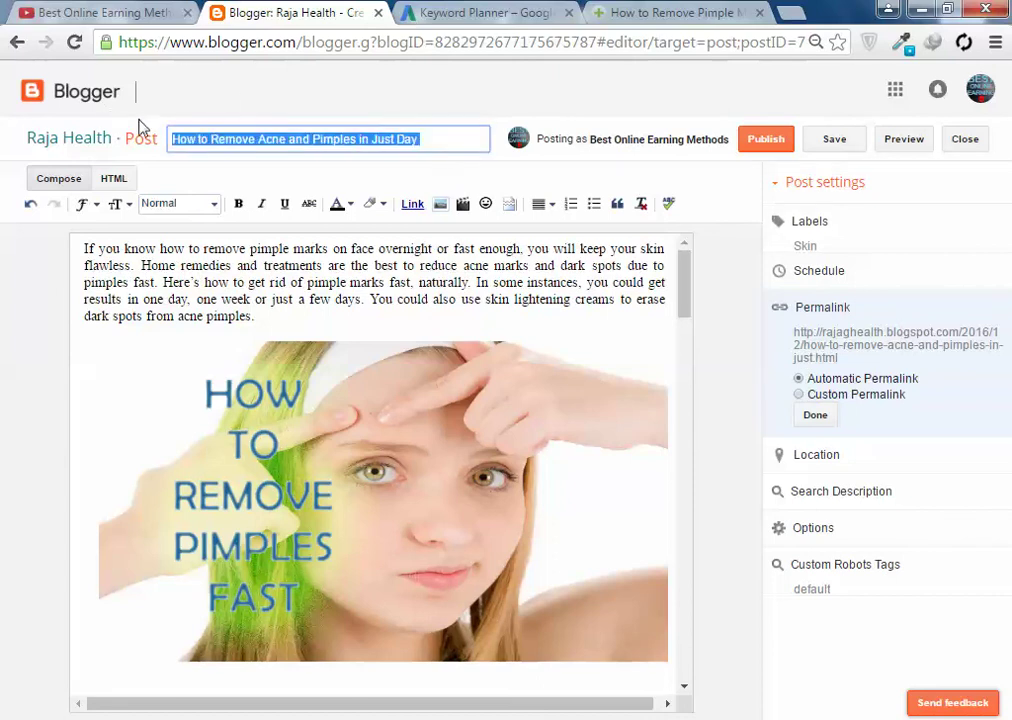
pyautogui.click(396, 139)
pyautogui.click(857, 396)
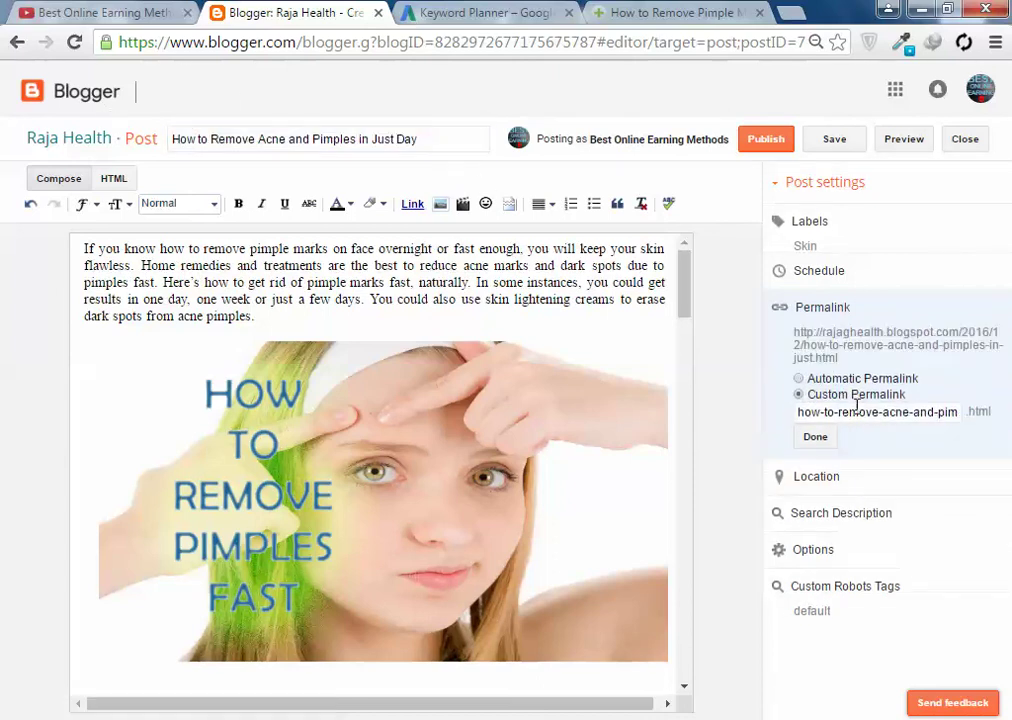
pyautogui.click(799, 378)
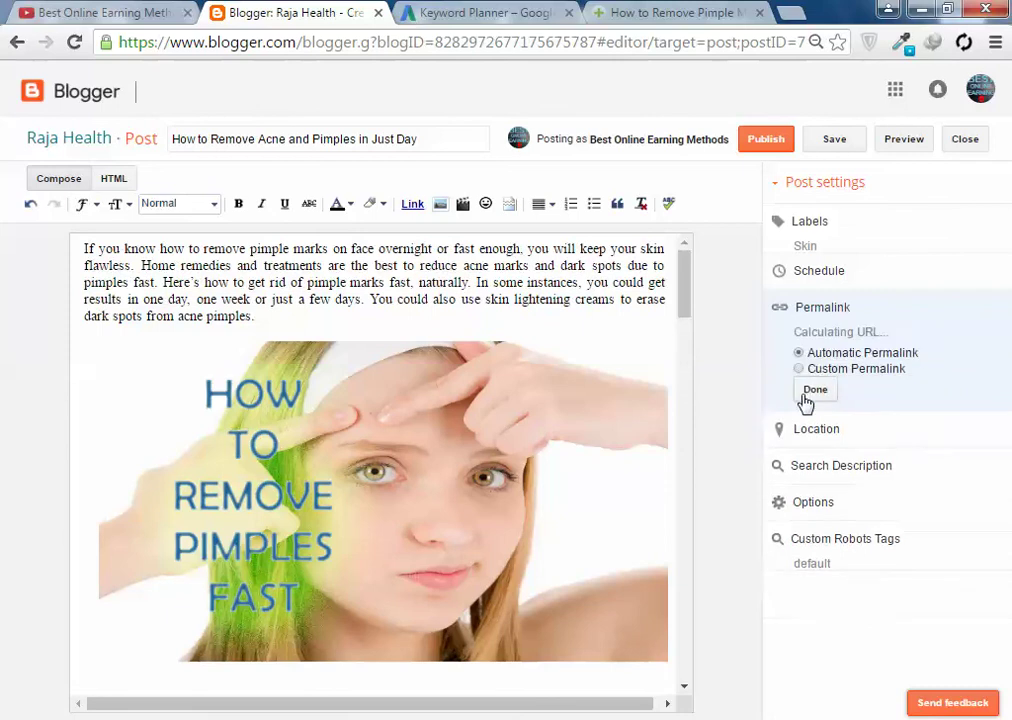
pyautogui.click(815, 414)
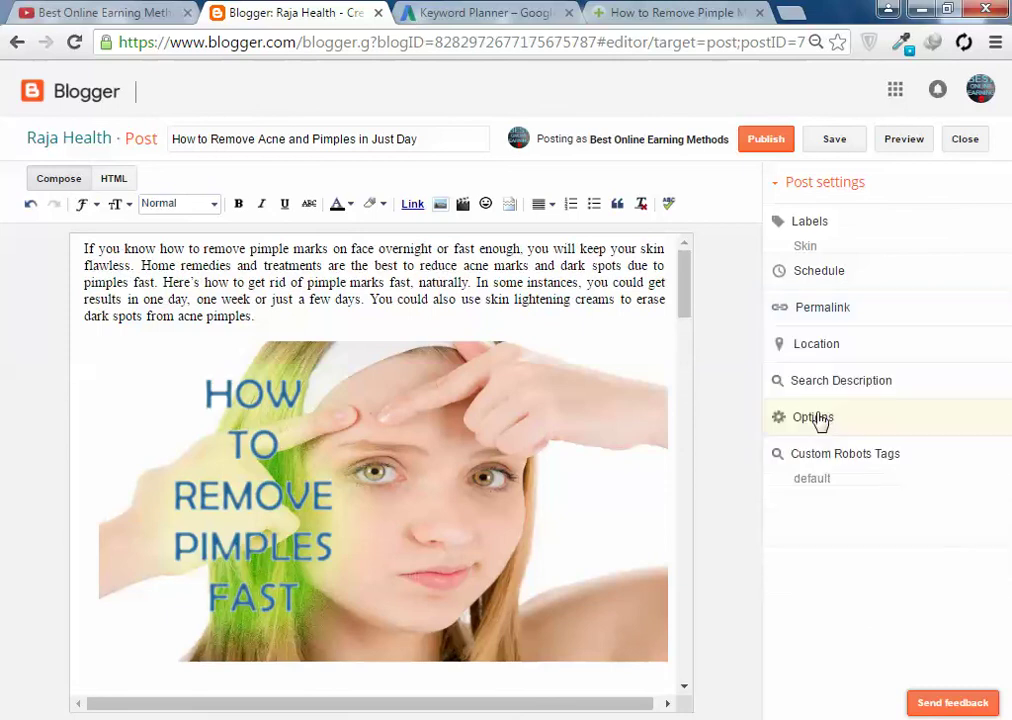
# Step: Open the post's search description for editing and close the source article page about pimple marks
pyautogui.click(900, 385)
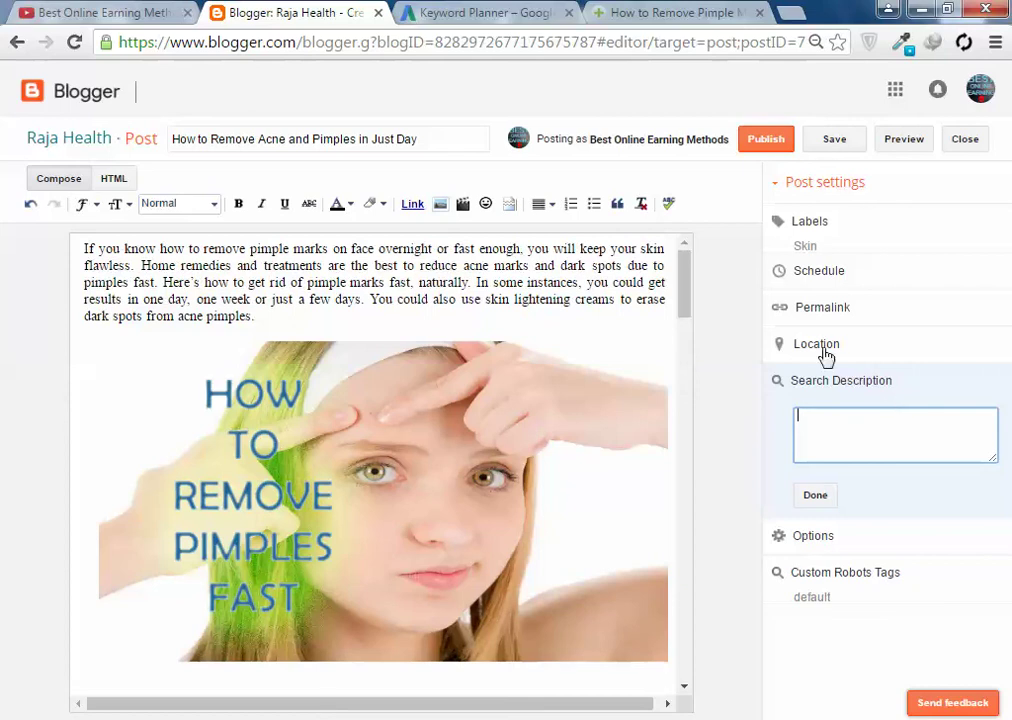
pyautogui.click(669, 10)
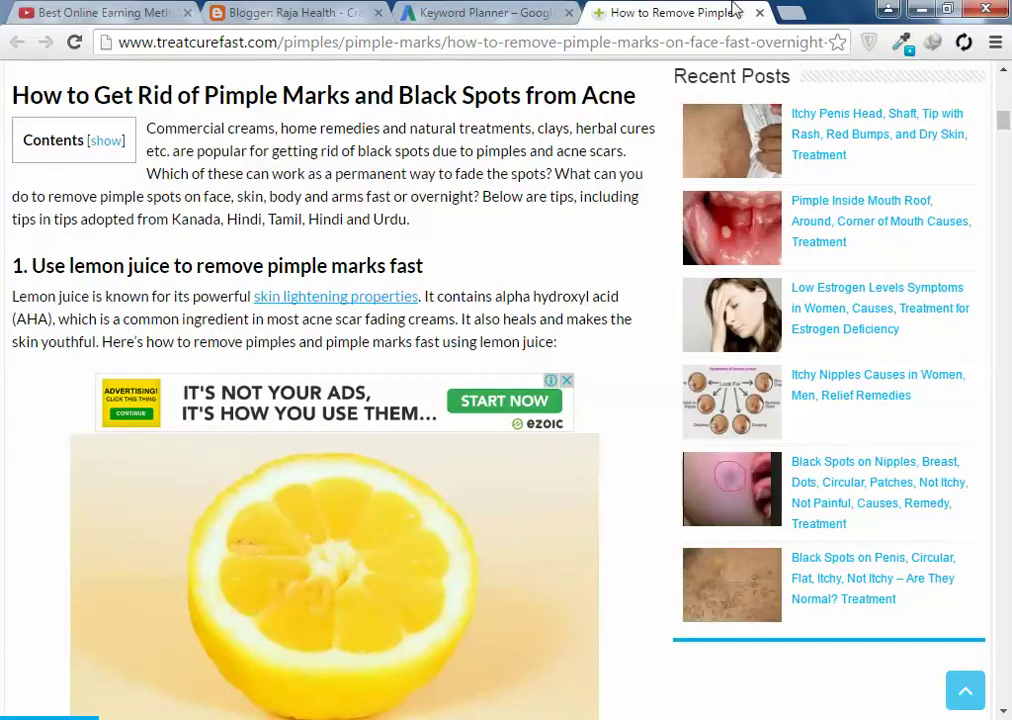
pyautogui.hotkey('ctrl', 'w')
# Step: Search Google for the post title "How to Remove Acne and Pimples in Just Day" and place the results page beside the Blogger page
pyautogui.click(388, 16)
pyautogui.tripleClick(465, 135)
pyautogui.hotkey('ctrl', 'c')
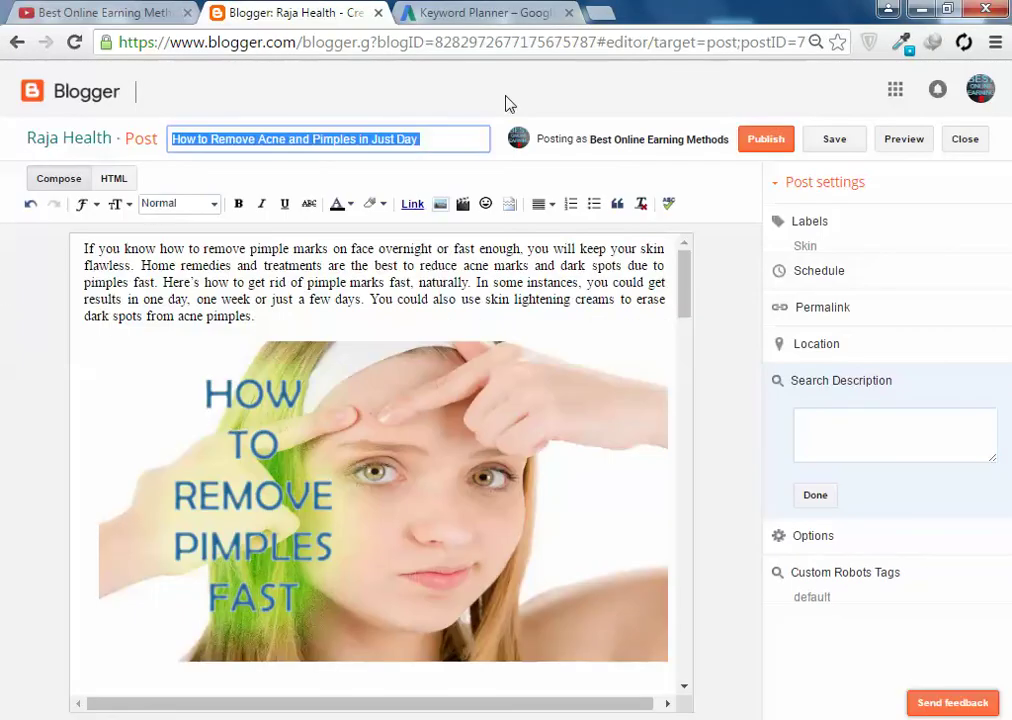
pyautogui.click(600, 10)
pyautogui.hotkey('ctrl', 'v')
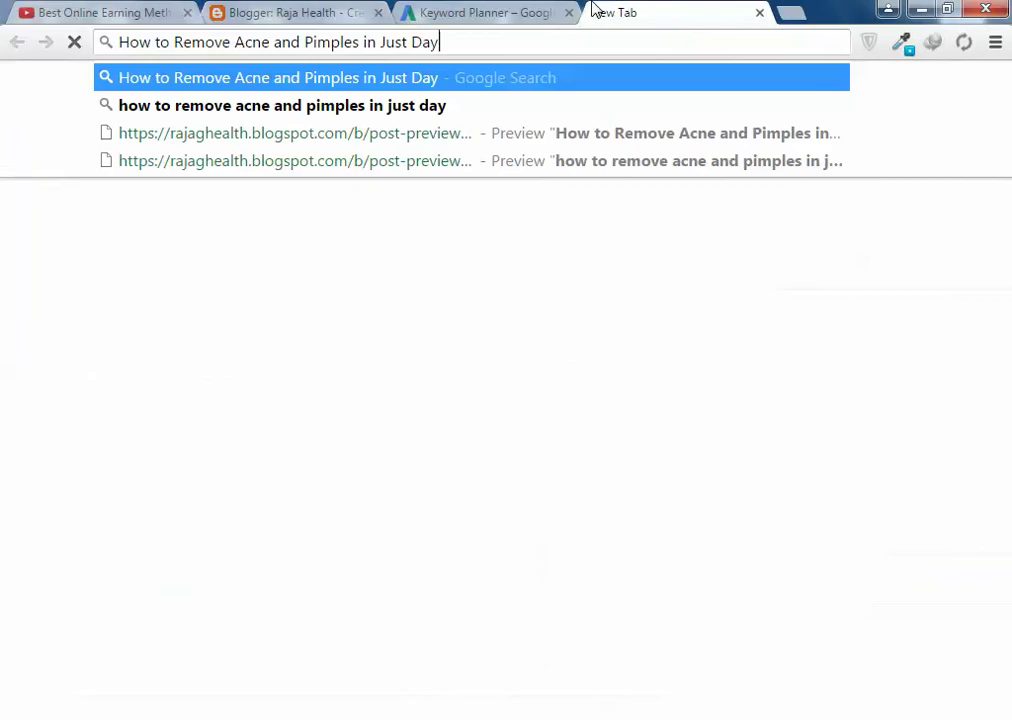
pyautogui.press('Return')
pyautogui.moveTo(693, 14); pyautogui.dragTo(524, 7)
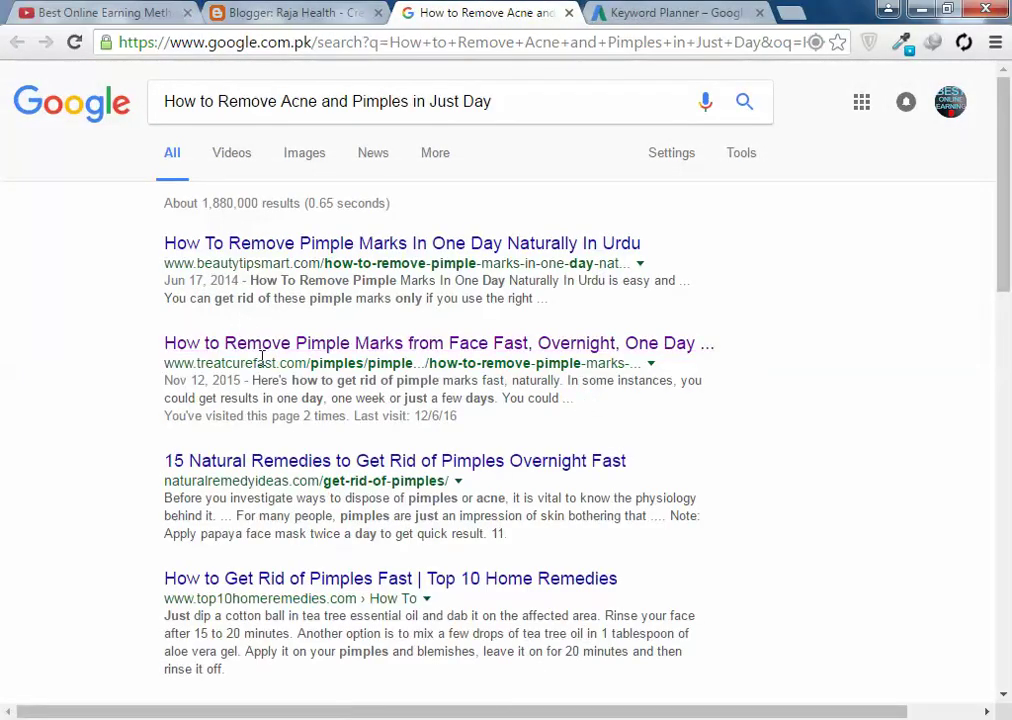
# Step: Examine the title and description snippet of the first Google result as a model for the post's search description
pyautogui.click(474, 247)
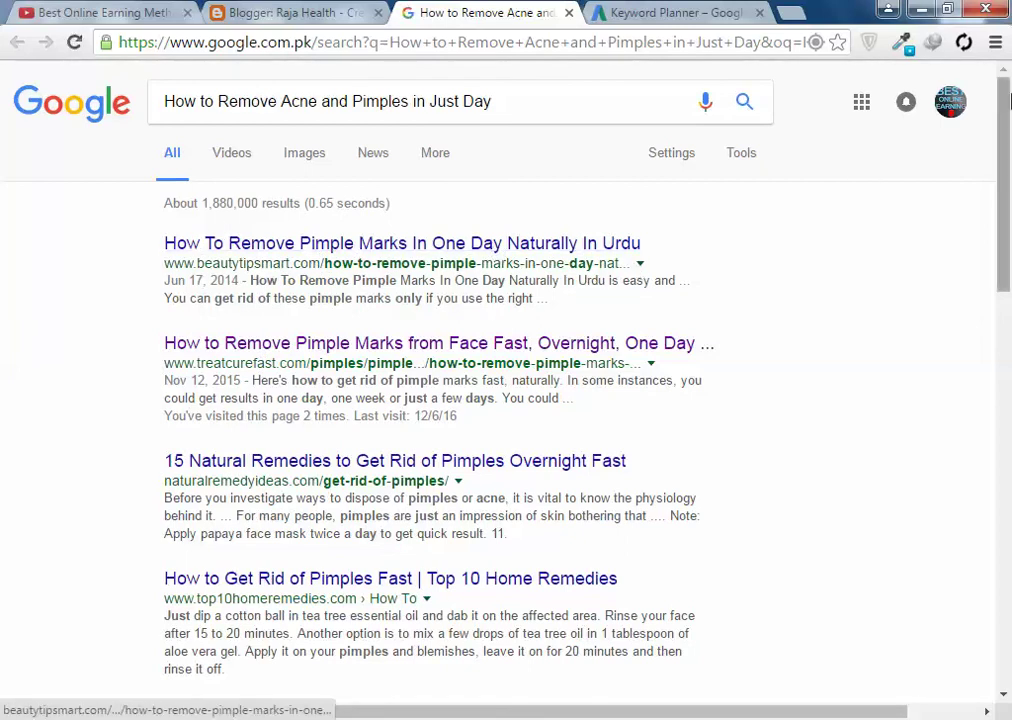
pyautogui.press('Escape')
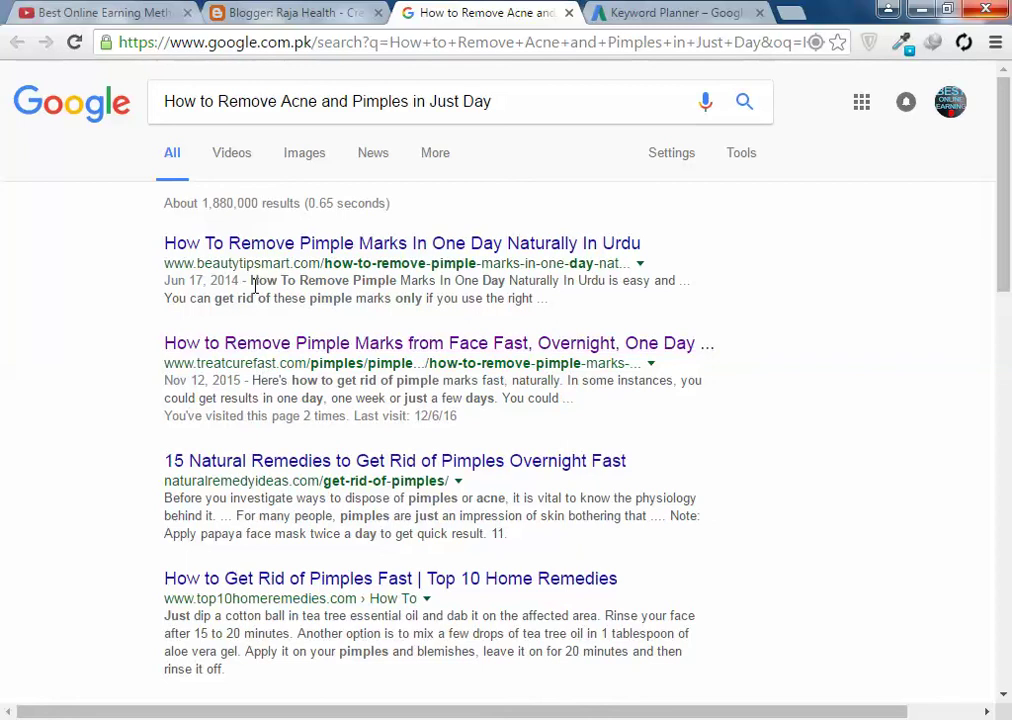
pyautogui.moveTo(253, 285); pyautogui.dragTo(348, 280)
pyautogui.moveTo(208, 281); pyautogui.dragTo(238, 284)
pyautogui.click(257, 288)
pyautogui.moveTo(276, 284); pyautogui.dragTo(605, 287)
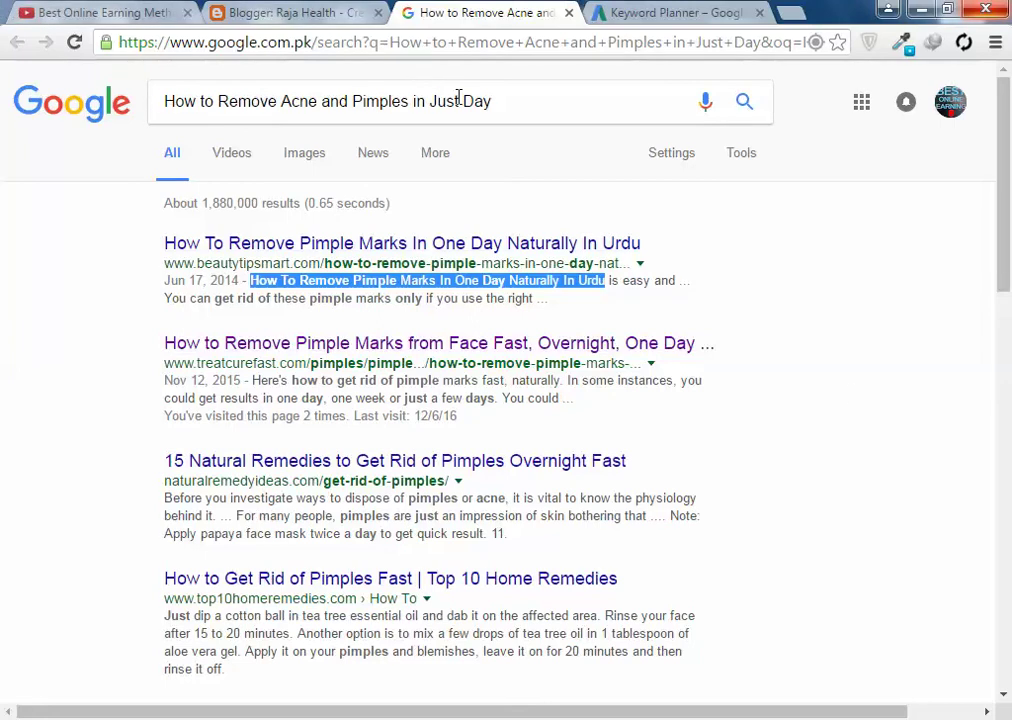
pyautogui.click(300, 12)
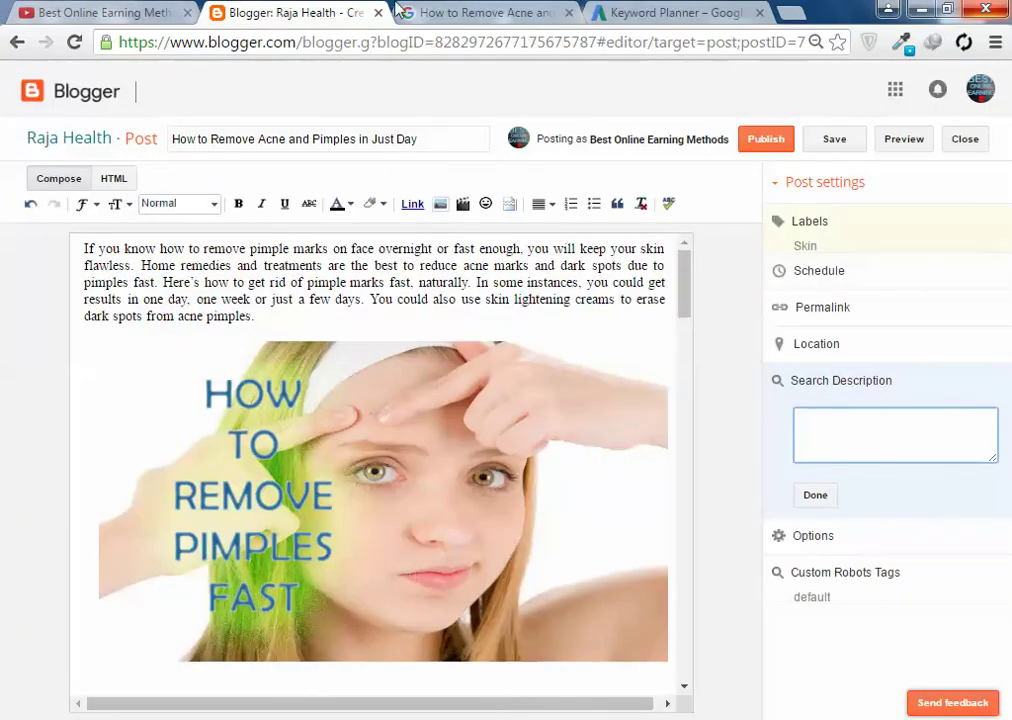
pyautogui.click(480, 12)
# Step: Enter the search description "How to Remove Acne and Pimples just in one day, by using extra ordinary method, you believe."
pyautogui.click(230, 10)
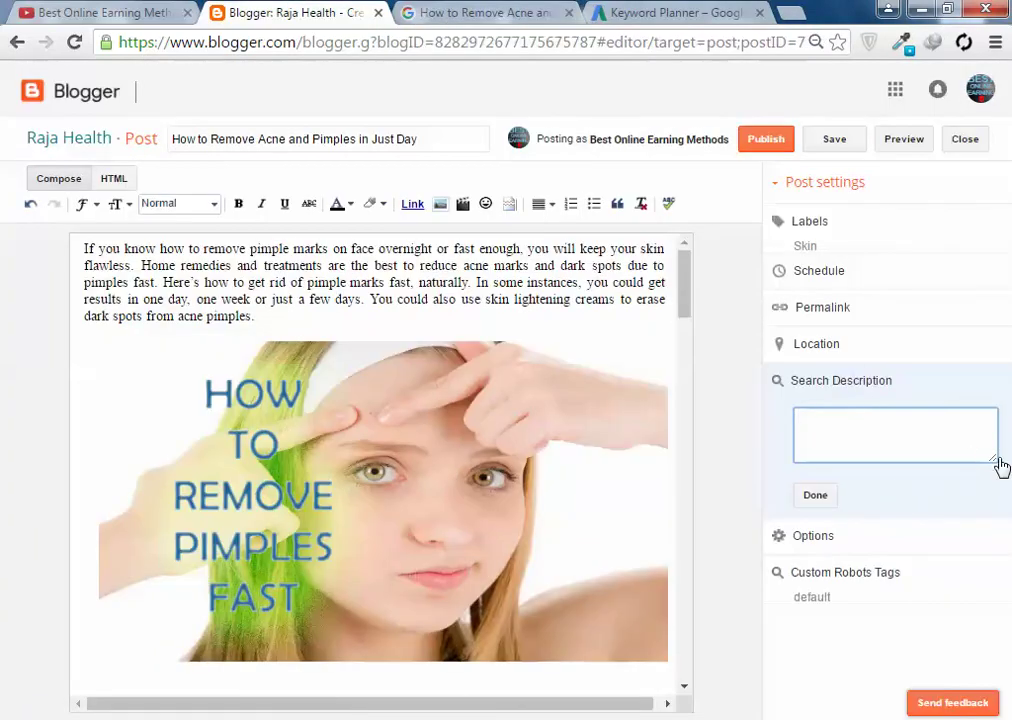
pyautogui.moveTo(995, 463); pyautogui.dragTo(997, 573)
pyautogui.click(824, 415)
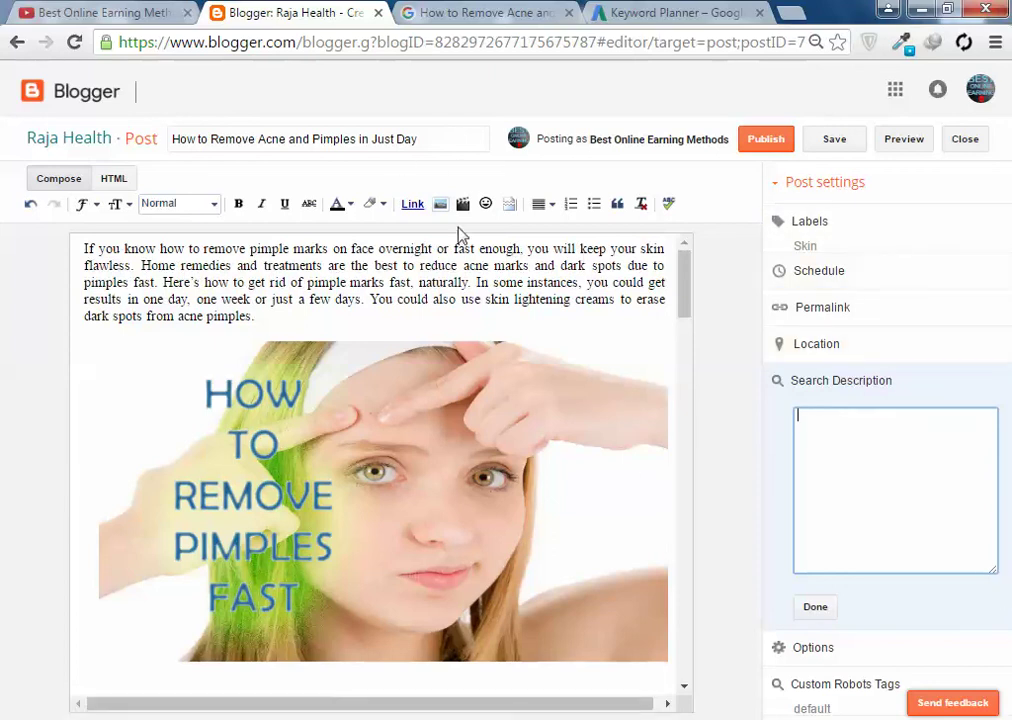
pyautogui.click(353, 138)
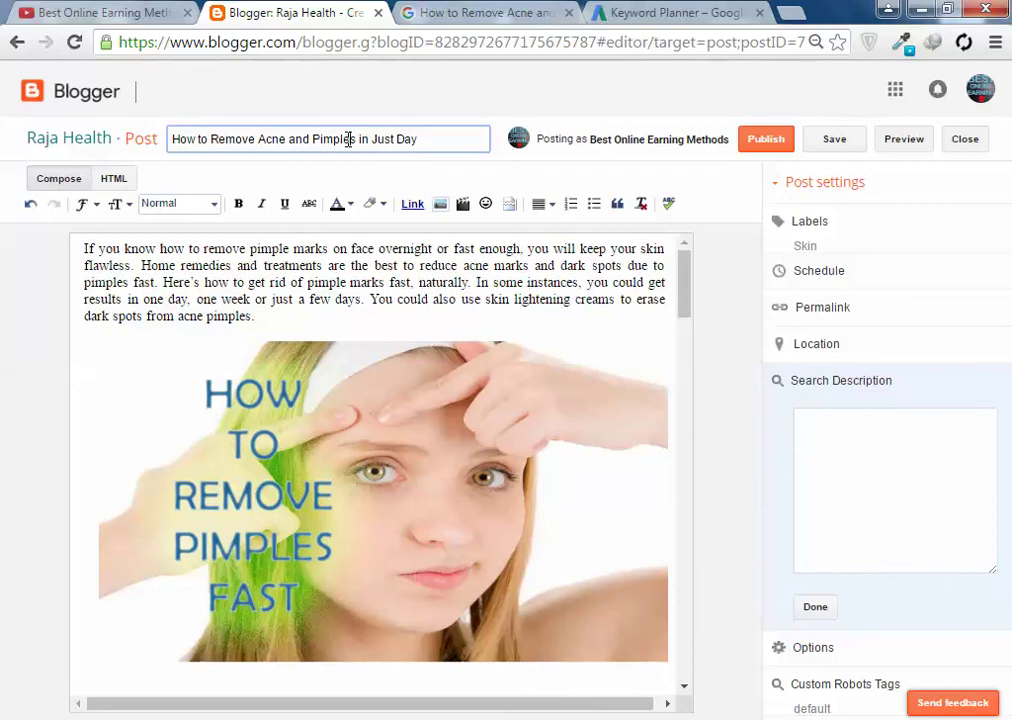
pyautogui.click(826, 415)
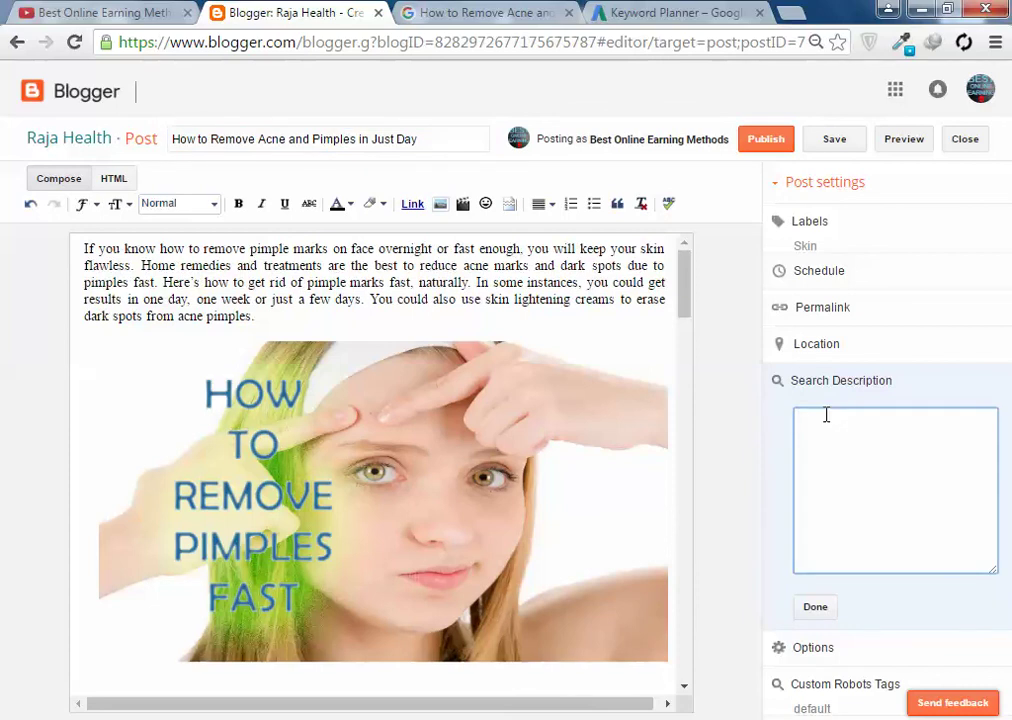
pyautogui.write('H')
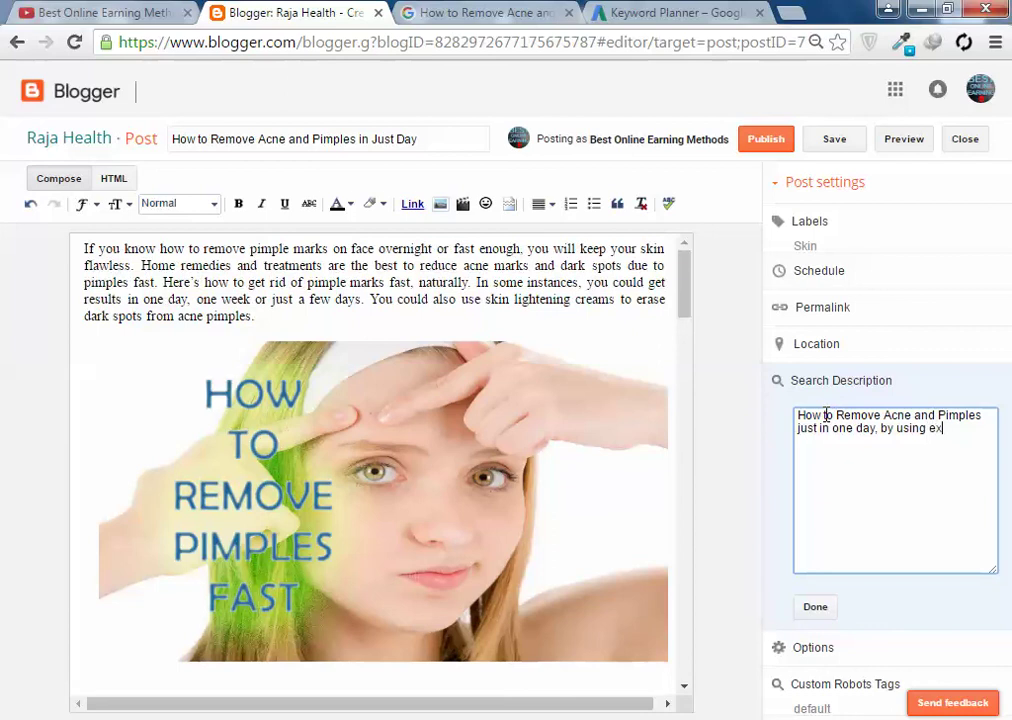
pyautogui.write('c')
pyautogui.write('ary method, you belive.')
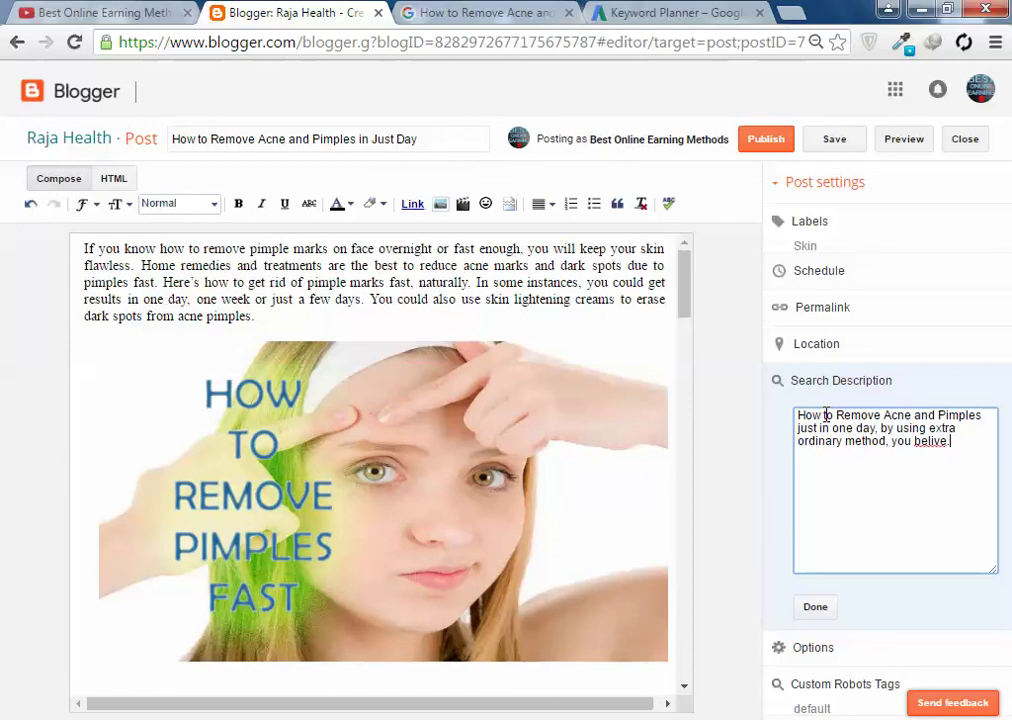
pyautogui.rightClick(931, 440)
pyautogui.click(782, 46)
# Step: Compare the keywords in the search description with the Google result snippets and the post title
pyautogui.click(510, 12)
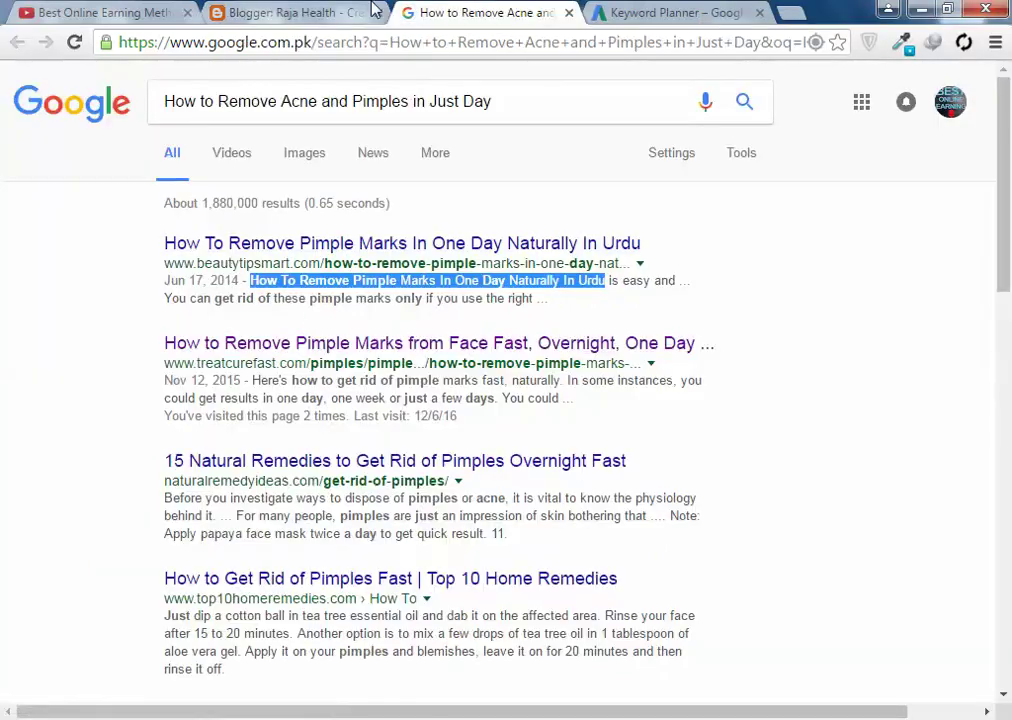
pyautogui.click(290, 12)
pyautogui.moveTo(837, 412); pyautogui.dragTo(968, 418)
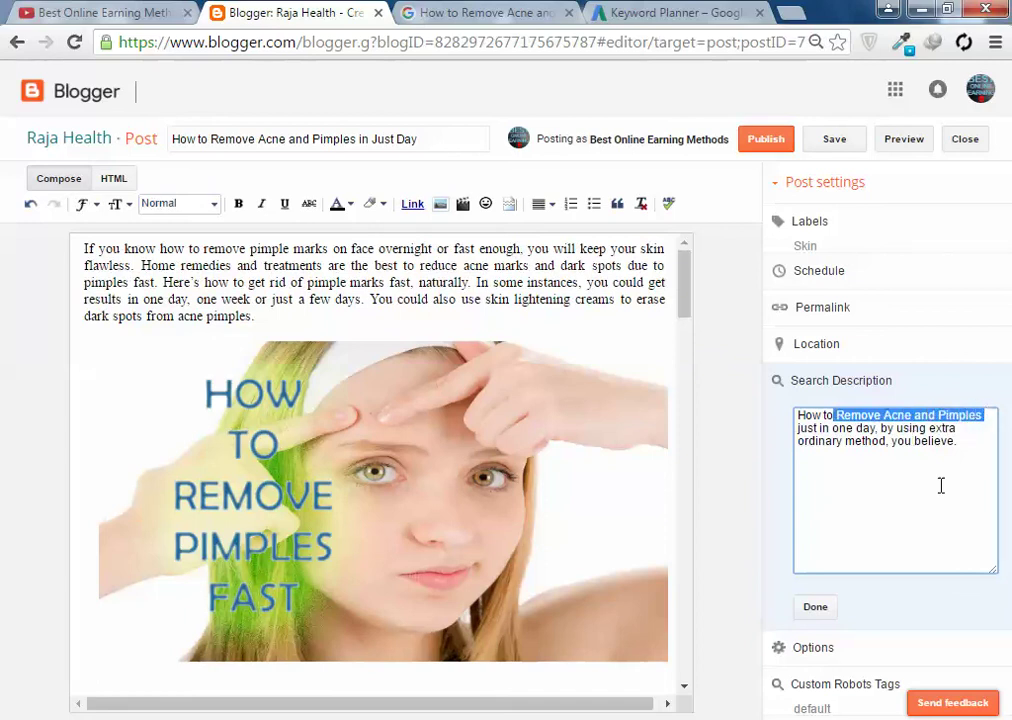
pyautogui.click(860, 441)
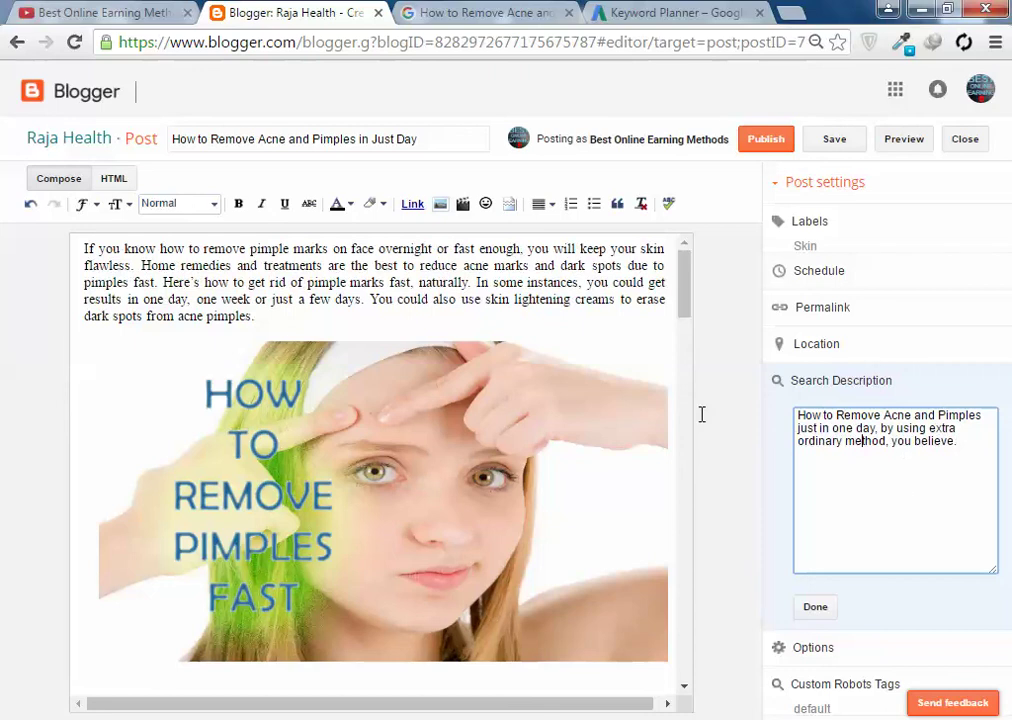
pyautogui.moveTo(212, 139); pyautogui.dragTo(359, 140)
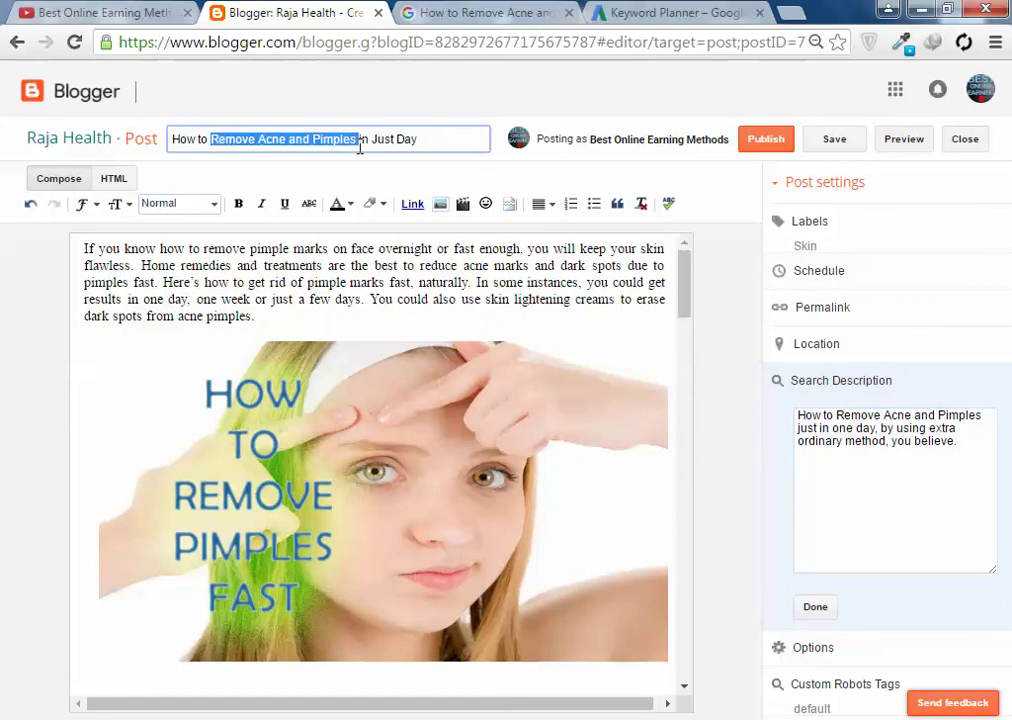
# Step: Save the search description and publish the post without sharing it on Google+
pyautogui.click(815, 609)
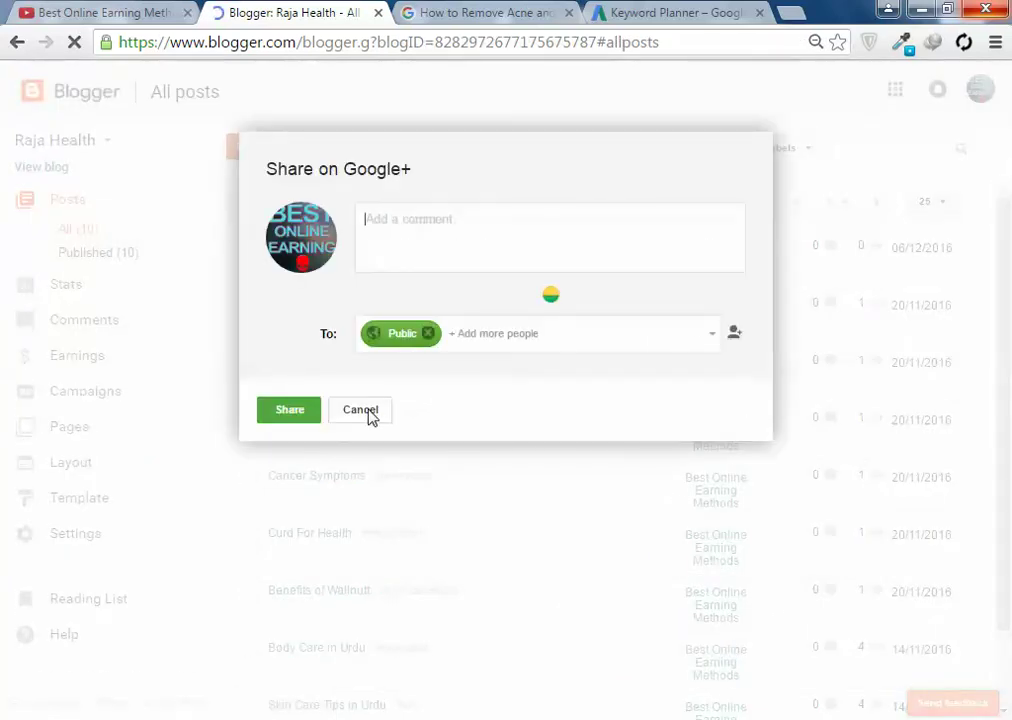
pyautogui.click(368, 412)
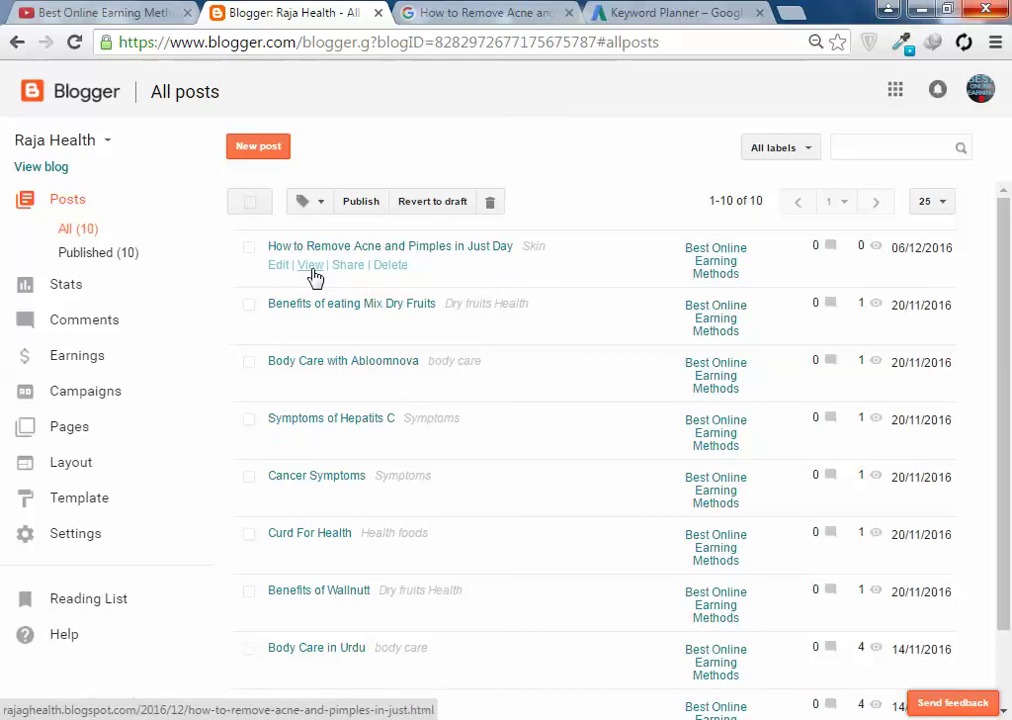
# Step: Open the published acne and pimples post, close the Google results page and review the post's text
pyautogui.click(312, 266)
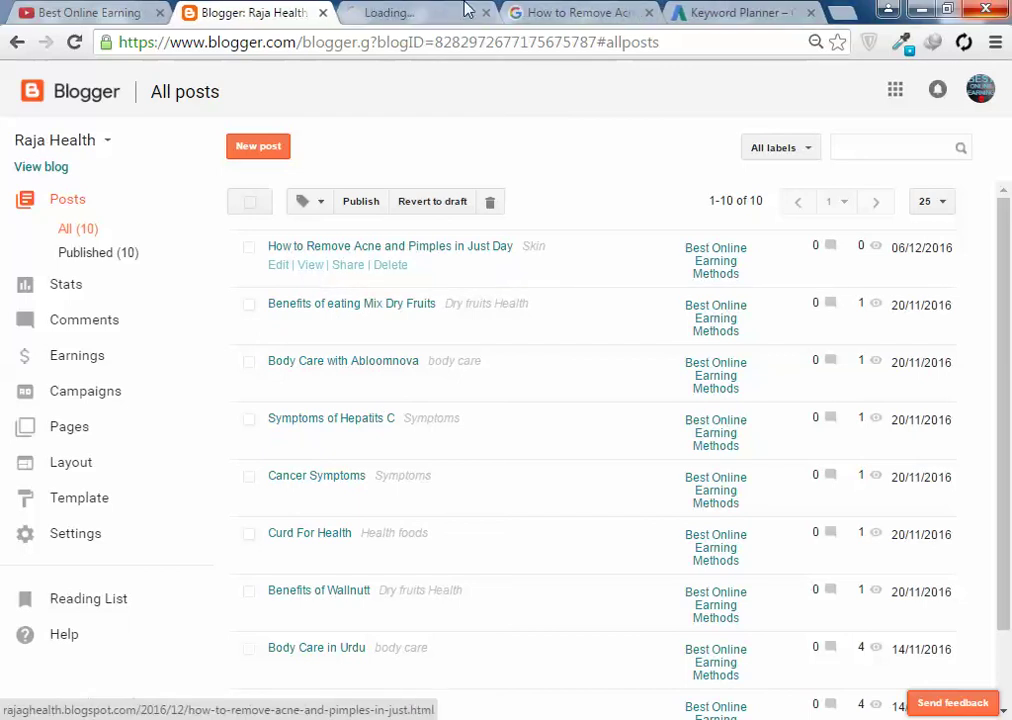
pyautogui.click(481, 10)
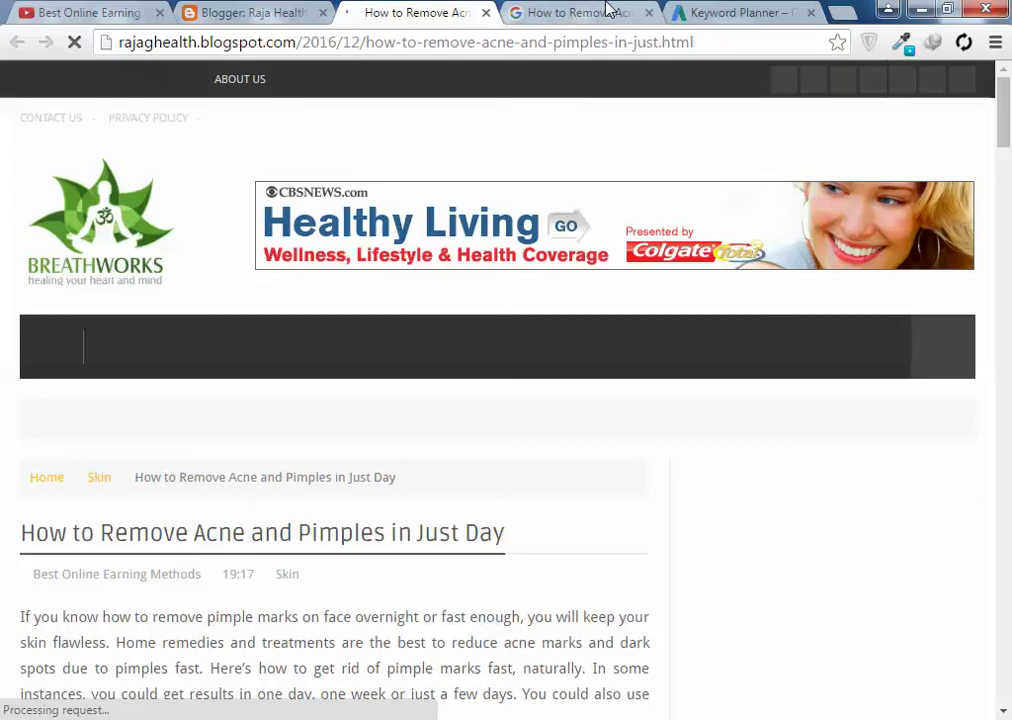
pyautogui.middleClick(607, 8)
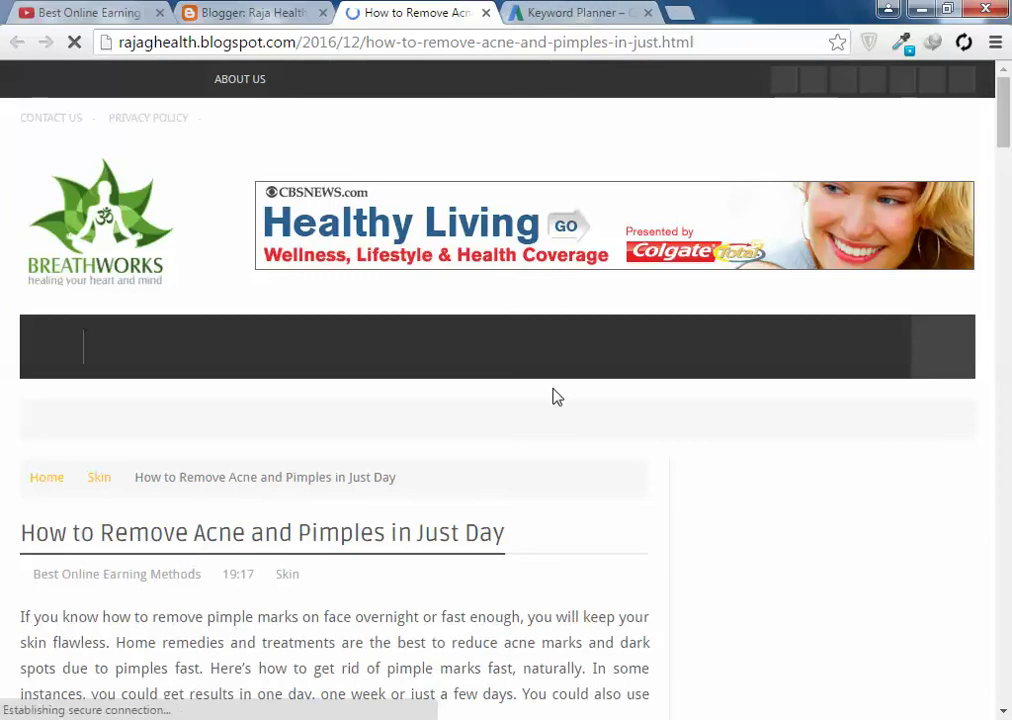
pyautogui.scroll(-10, 553, 400)
pyautogui.scroll(-10, 555, 395)
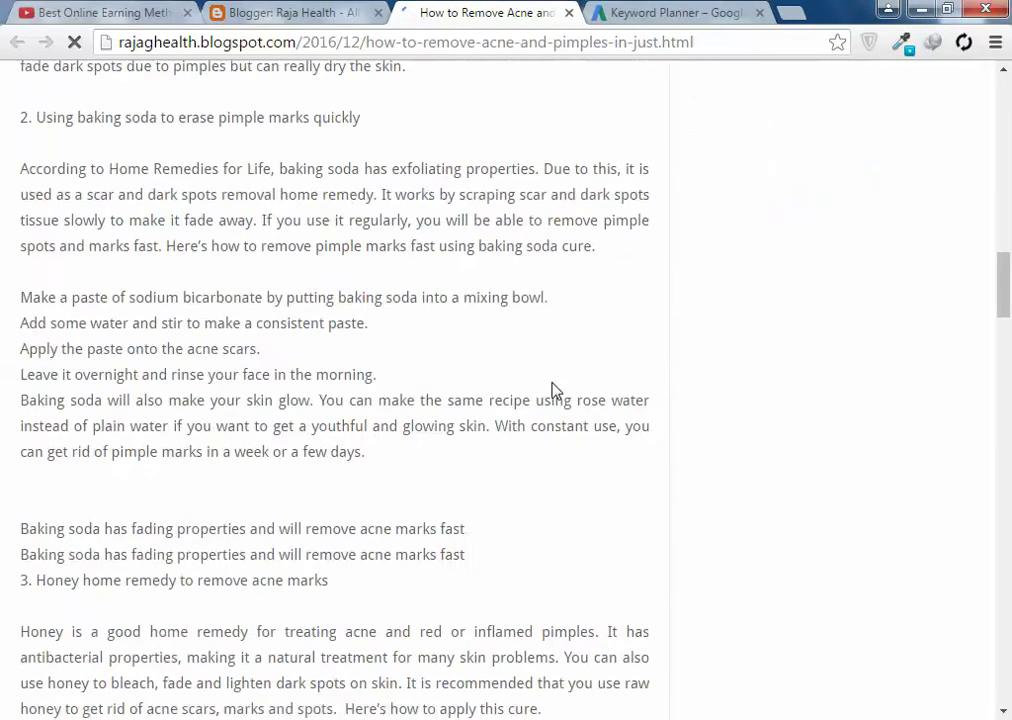
# Step: Leave the published post, open the Raja Health blog's home page and review its recent posts and Skin Care menu
pyautogui.click(279, 18)
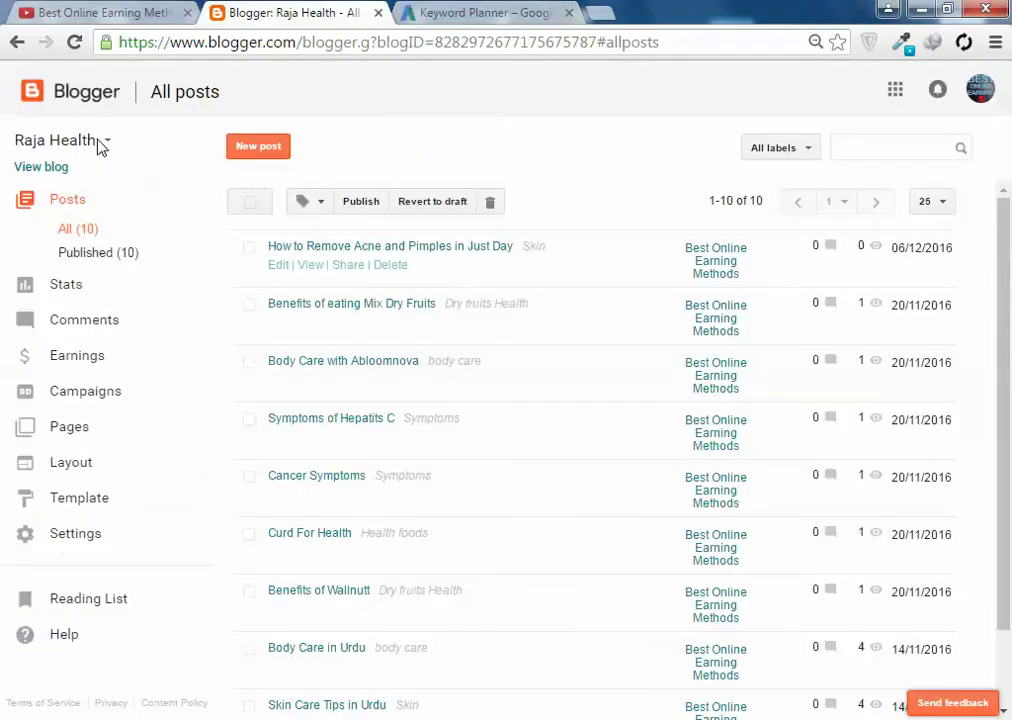
pyautogui.click(35, 168)
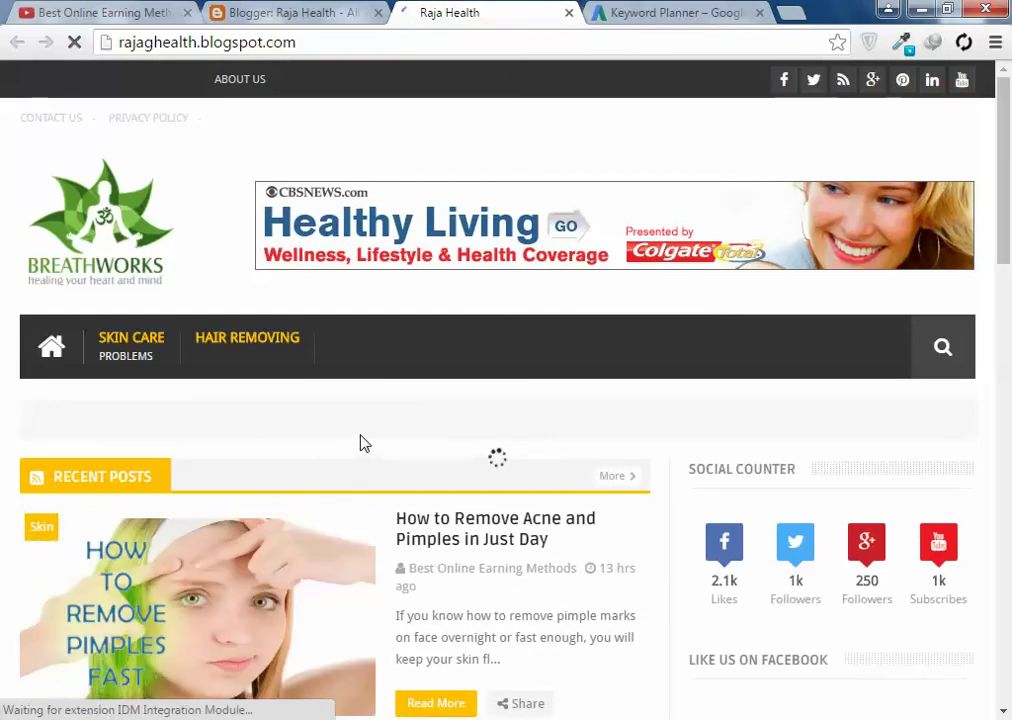
pyautogui.scroll(-8, 363, 445)
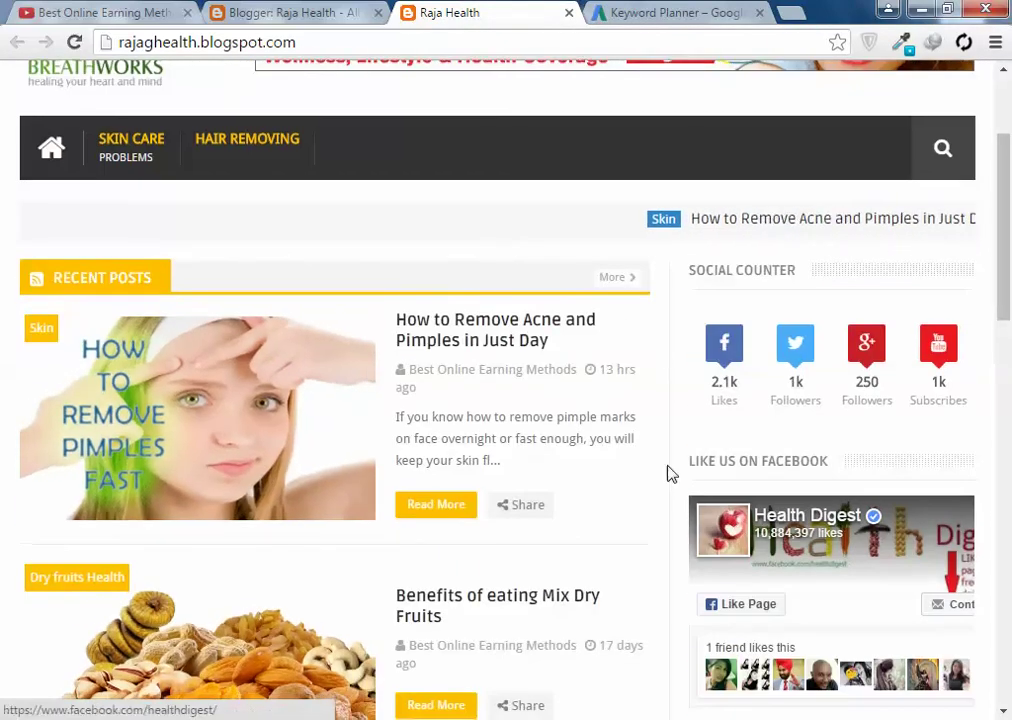
pyautogui.scroll(-10, 669, 474)
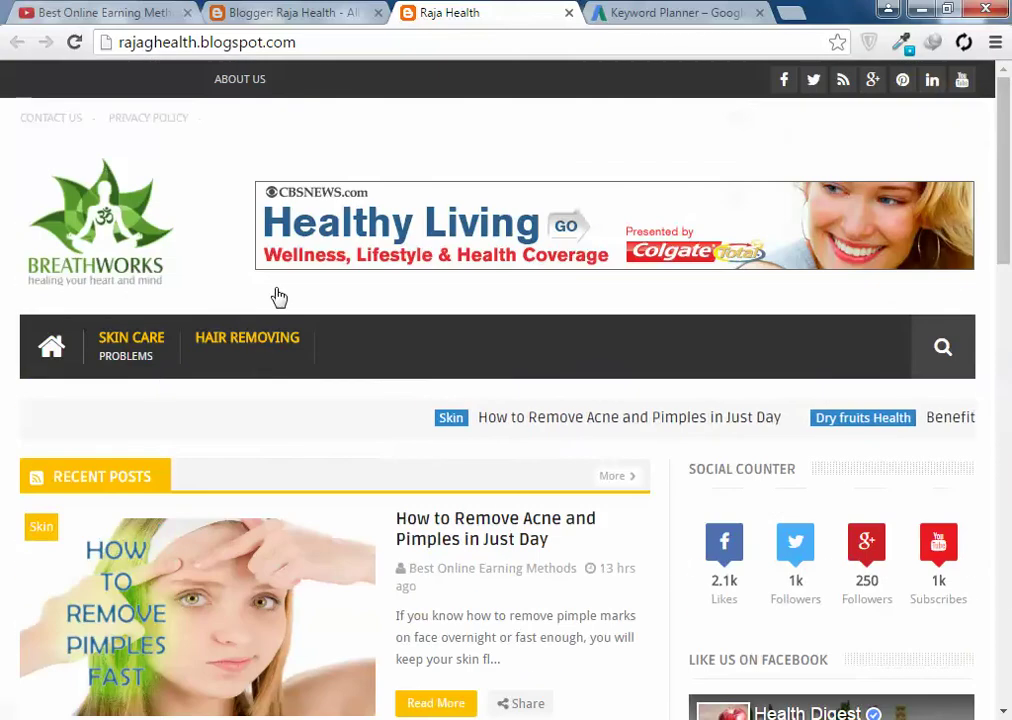
pyautogui.click(131, 346)
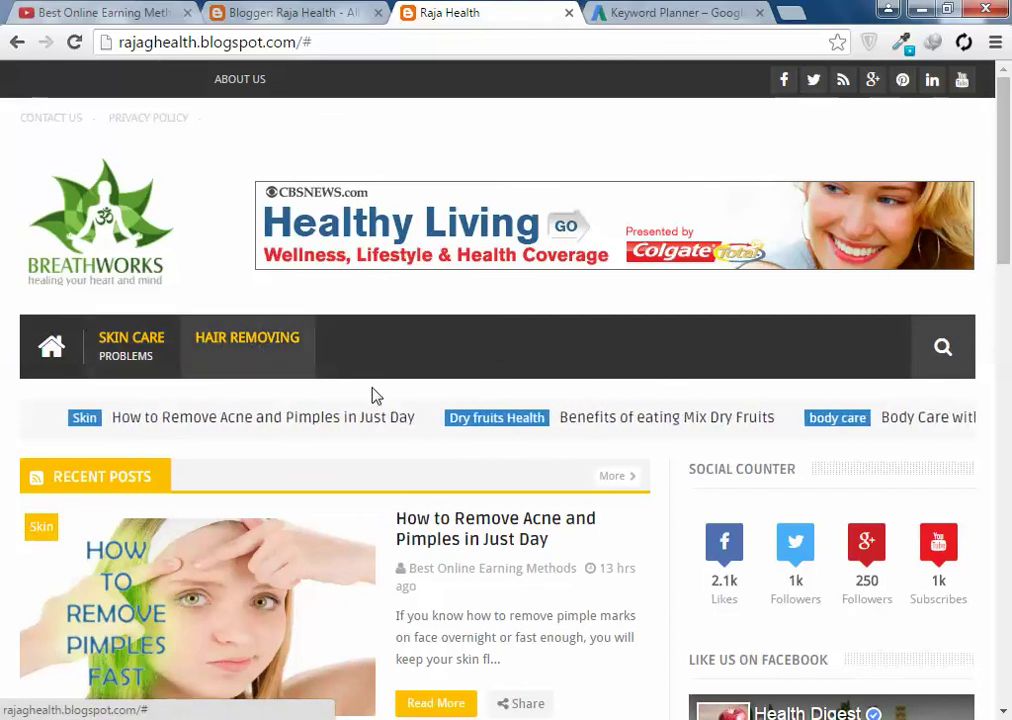
# Step: Show the posts labelled Skin from the acne and pimples post on the blog's home page and review them
pyautogui.scroll(-5, 698, 429)
pyautogui.scroll(-2, 730, 420)
pyautogui.scroll(4, 728, 430)
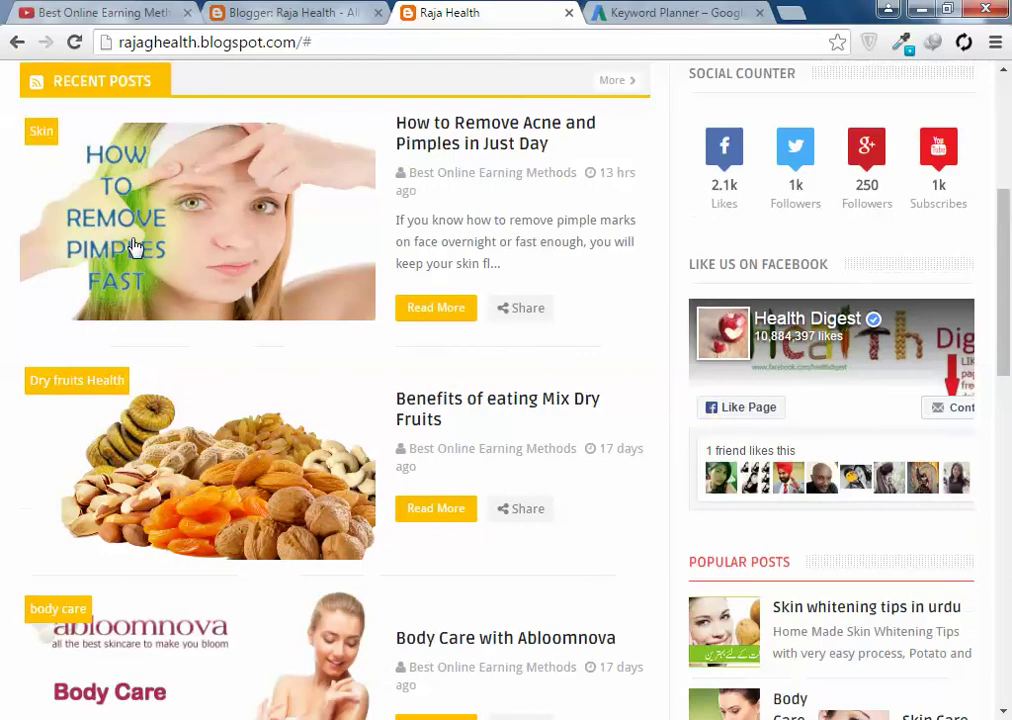
pyautogui.click(42, 133)
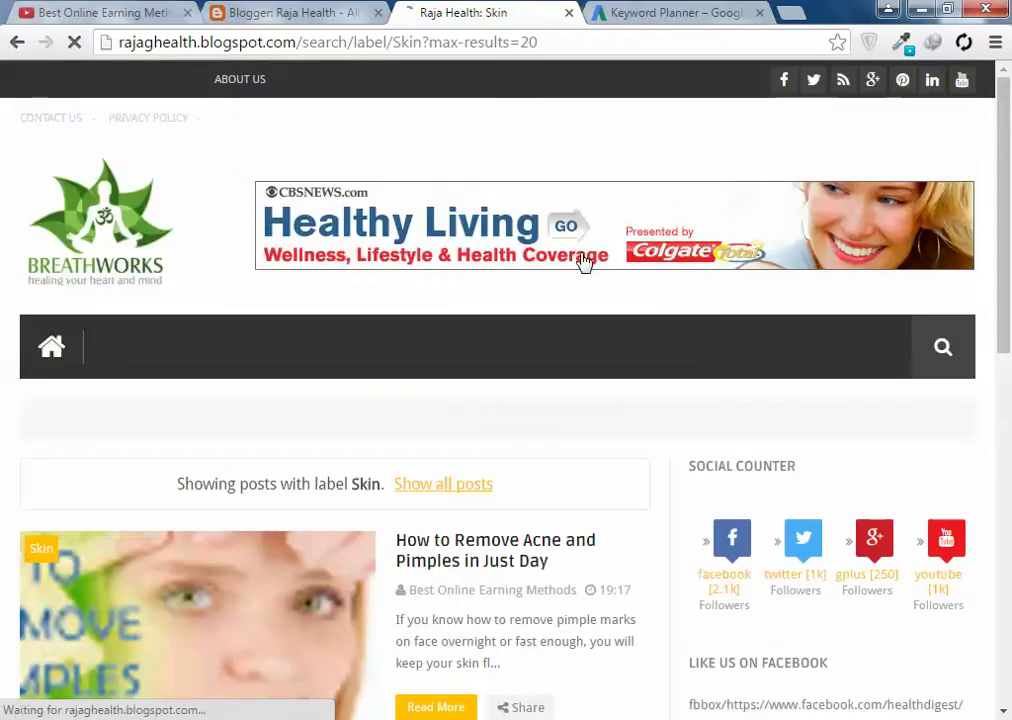
pyautogui.scroll(-5, 463, 330)
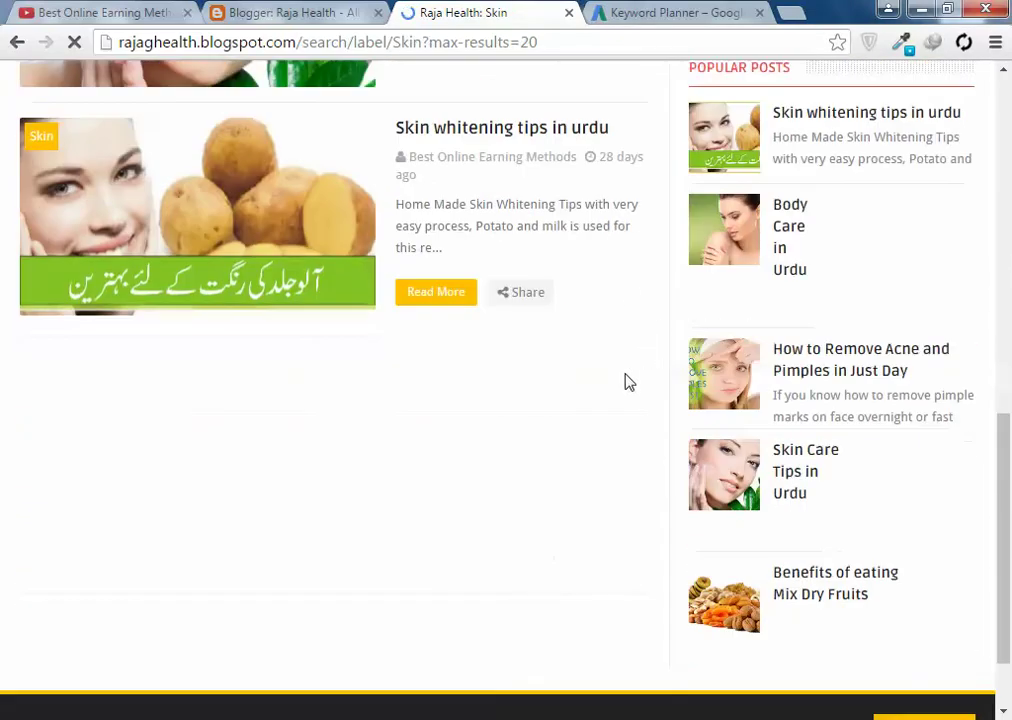
pyautogui.scroll(-3, 276, 422)
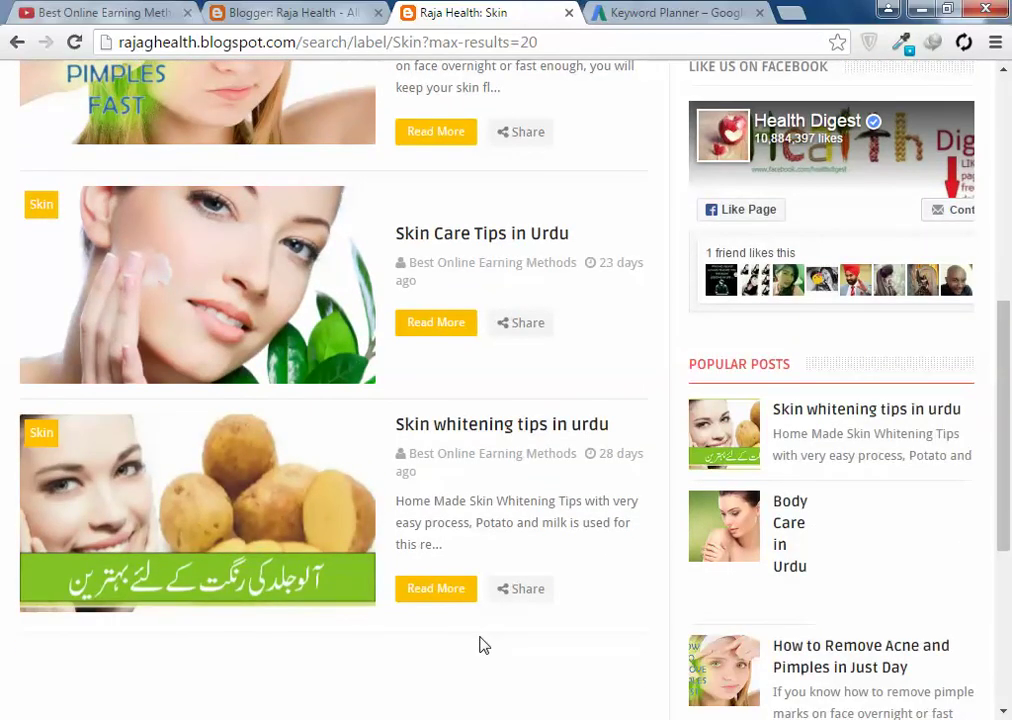
pyautogui.scroll(5, 562, 225)
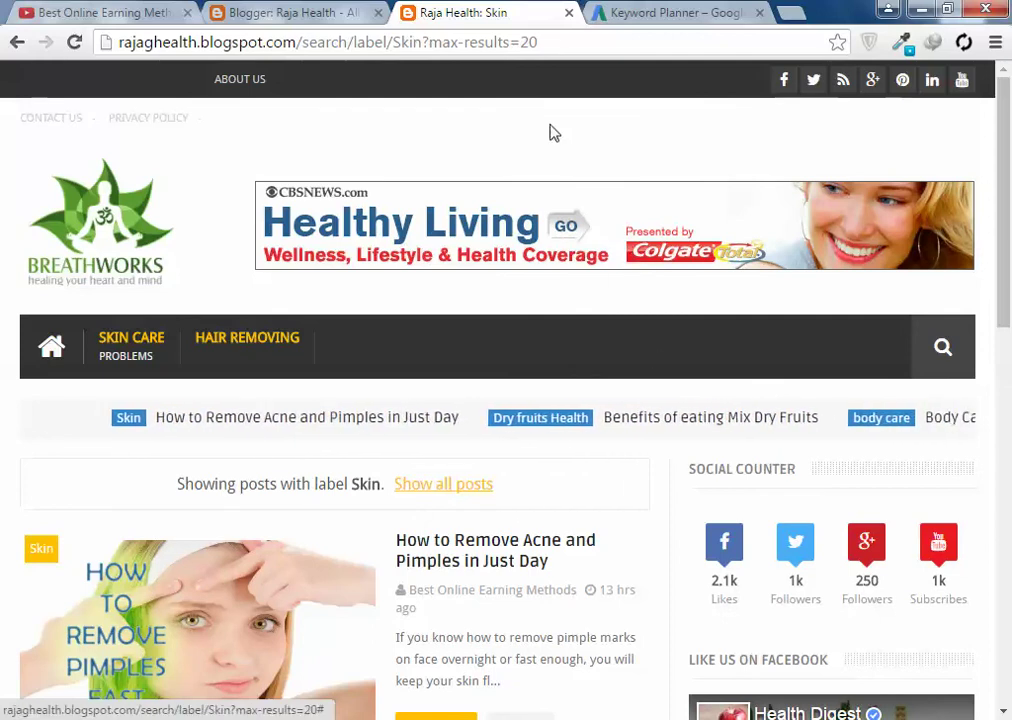
# Step: Close the live blog page, then check the list of owned blogs and the Raja Health posts in Blogger
pyautogui.middleClick(488, 12)
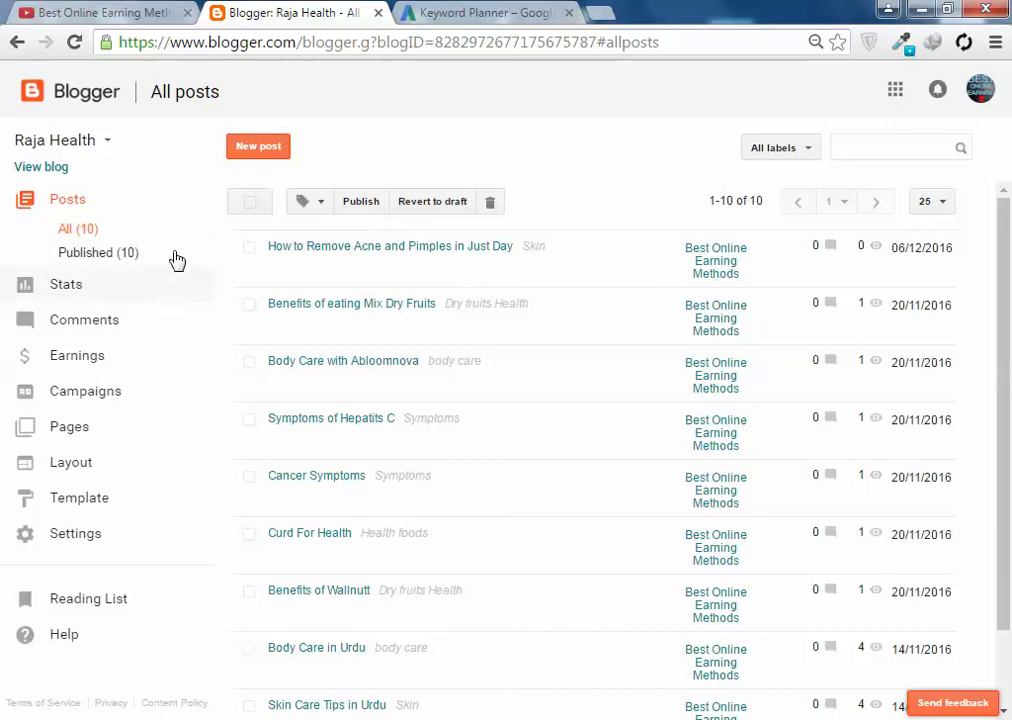
pyautogui.click(68, 140)
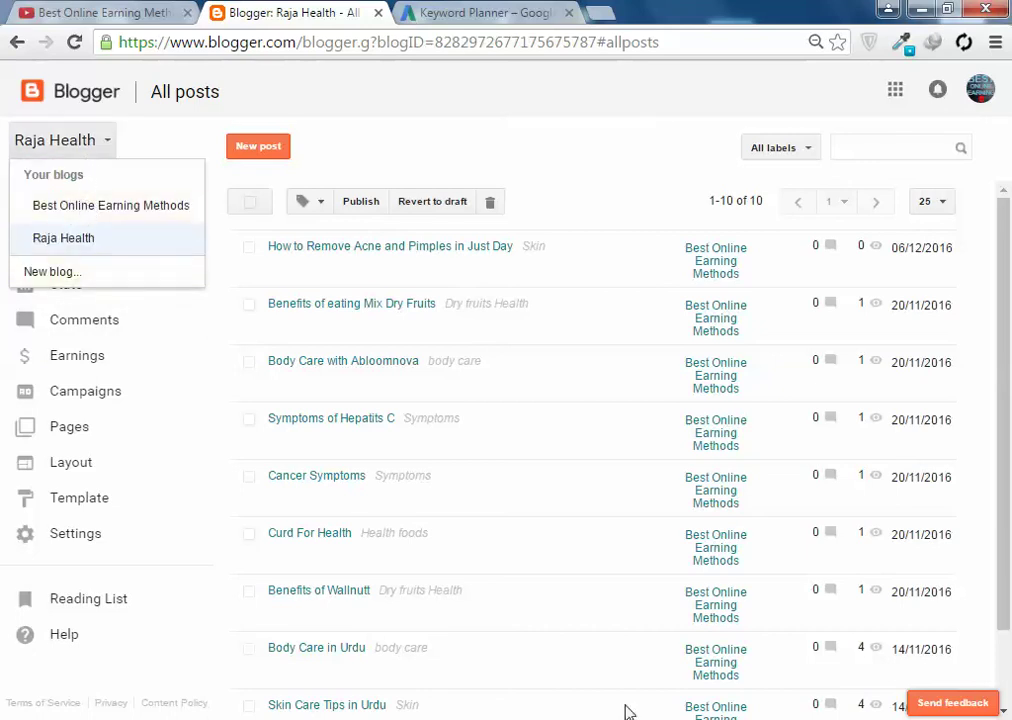
pyautogui.click(474, 127)
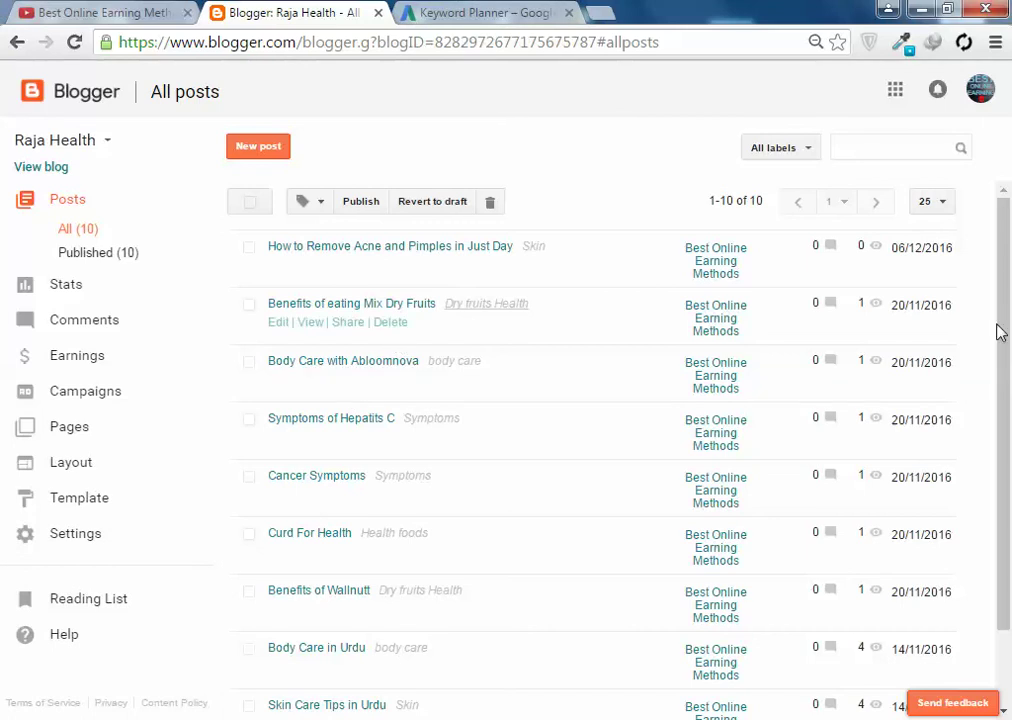
pyautogui.scroll(-2, 818, 501)
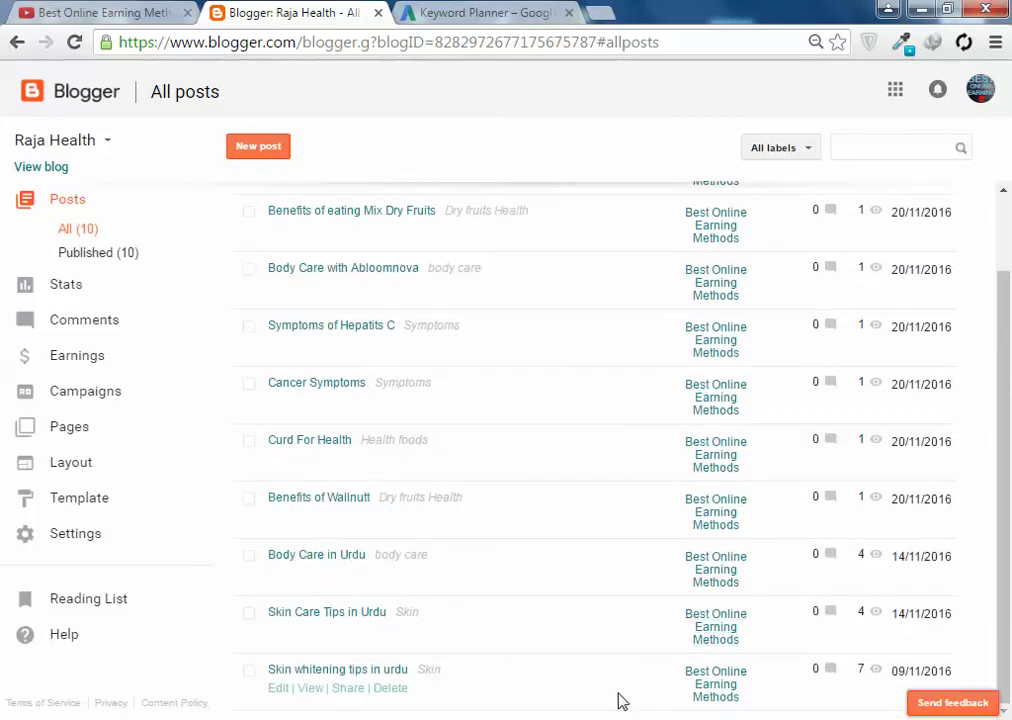
pyautogui.hotkey('shift', 'F9')
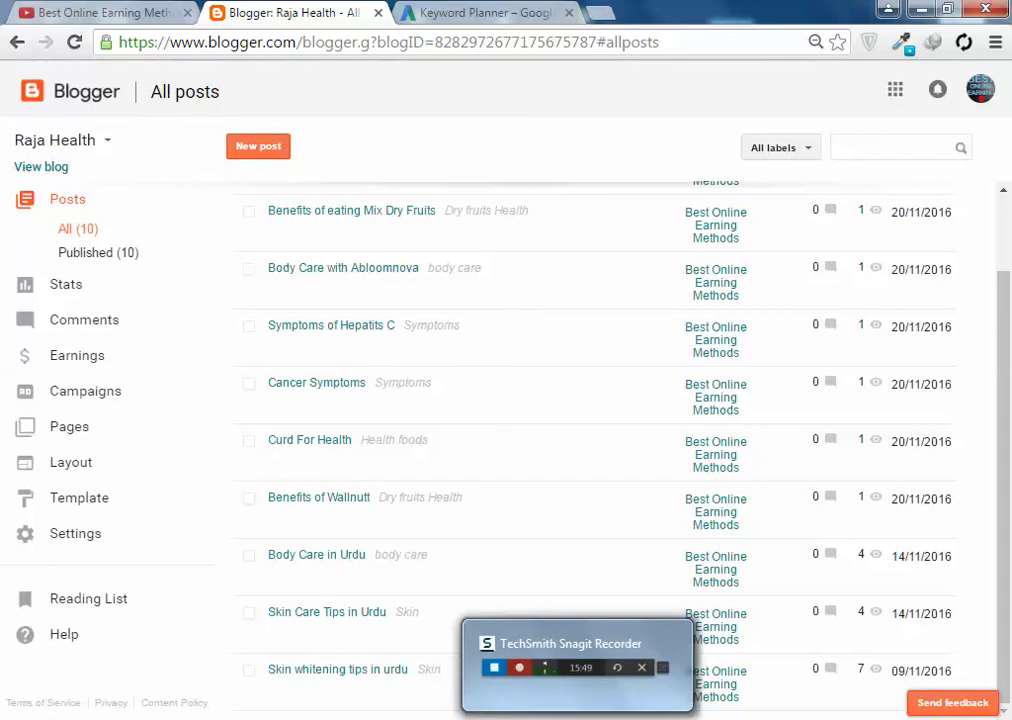